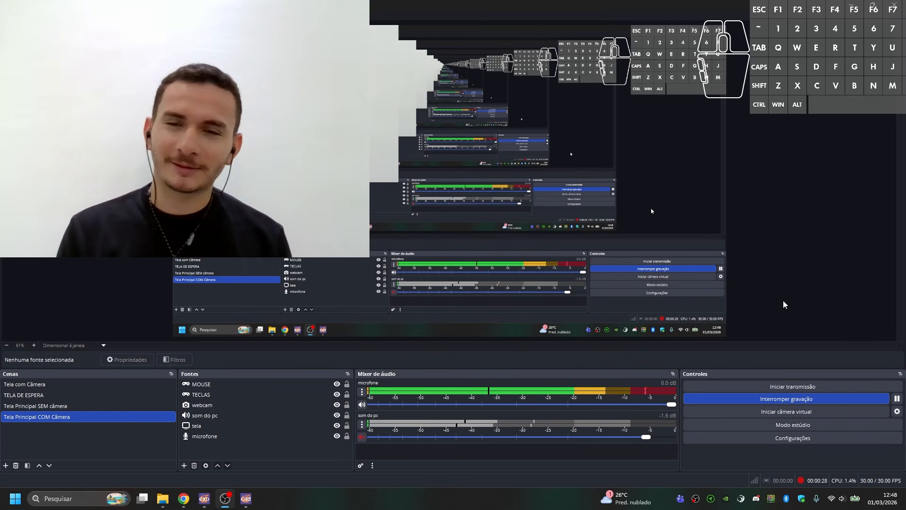
pyautogui.hotkey('ctrl', 'z')
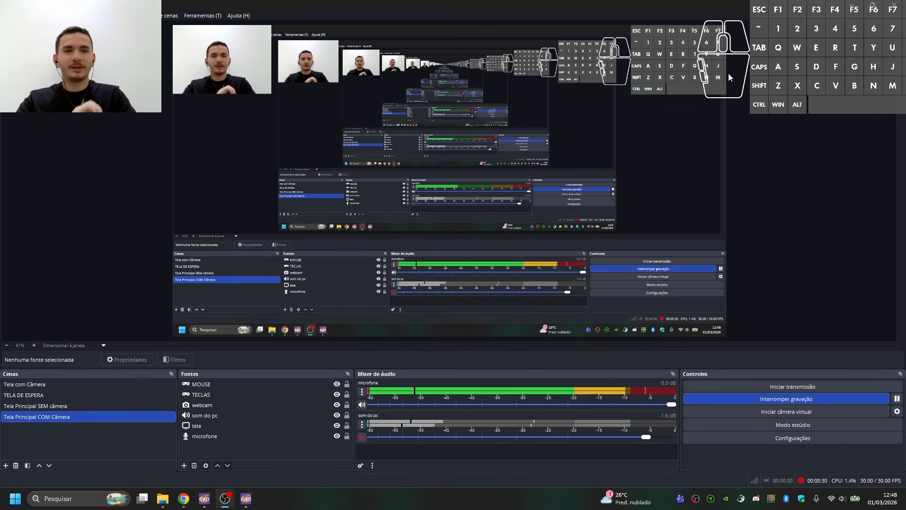
pyautogui.rightClick(829, 121)
pyautogui.click(781, 124)
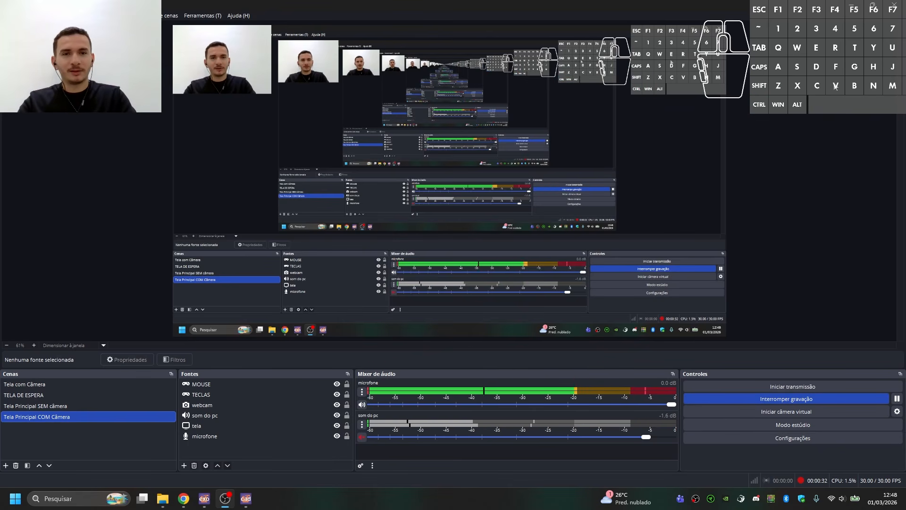
pyautogui.press('e')
pyautogui.press('r')
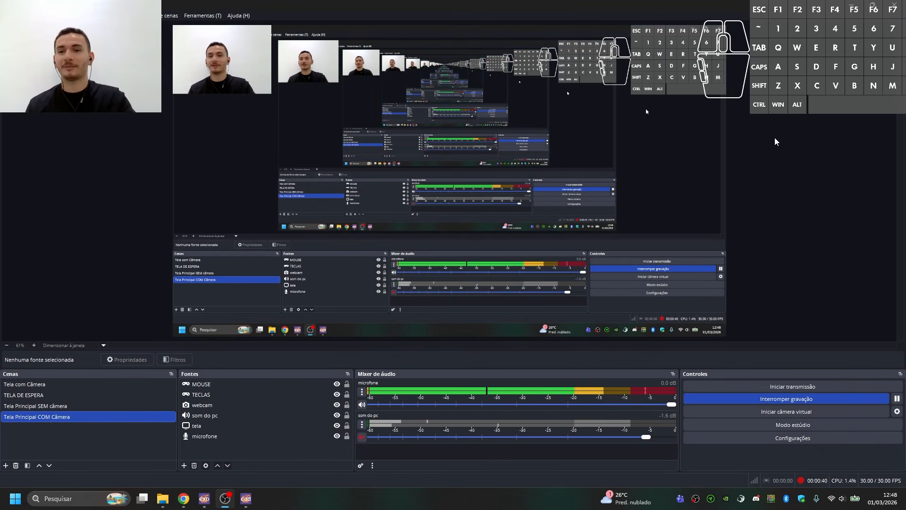
# Switch to exocad DentalCAD and load the lower and upper jaw scan files from the case folder
pyautogui.click(246, 499)
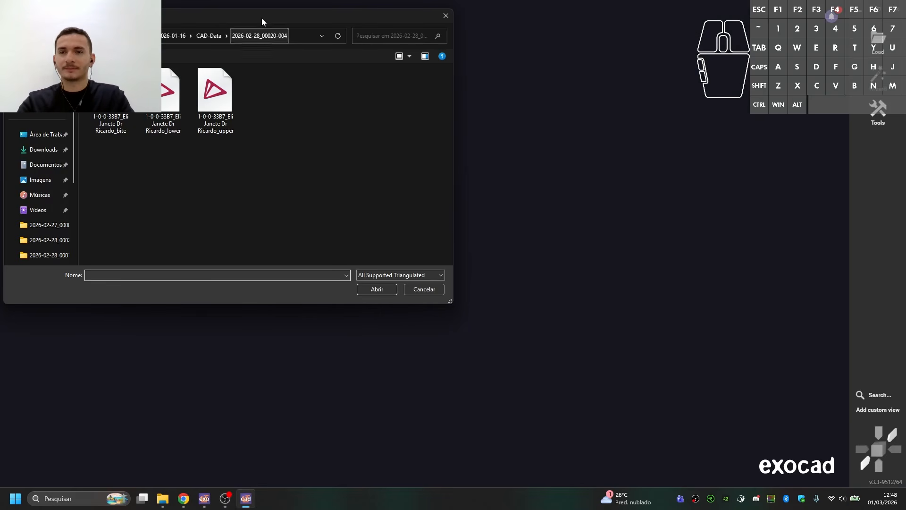
pyautogui.moveTo(261, 18); pyautogui.dragTo(262, 101)
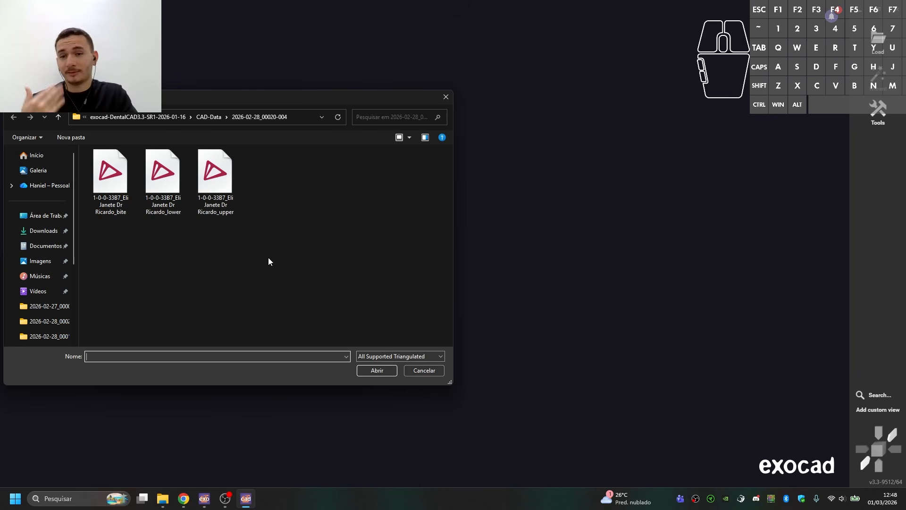
pyautogui.doubleClick(160, 179)
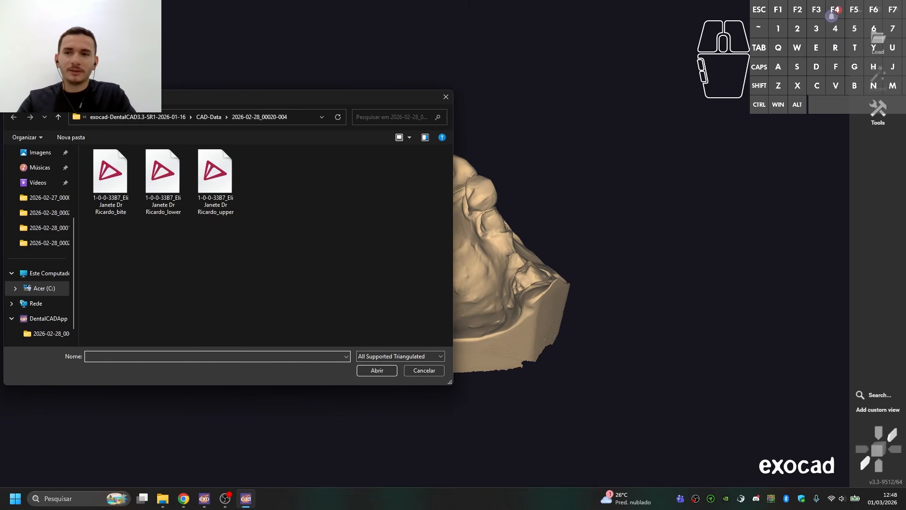
pyautogui.doubleClick(215, 174)
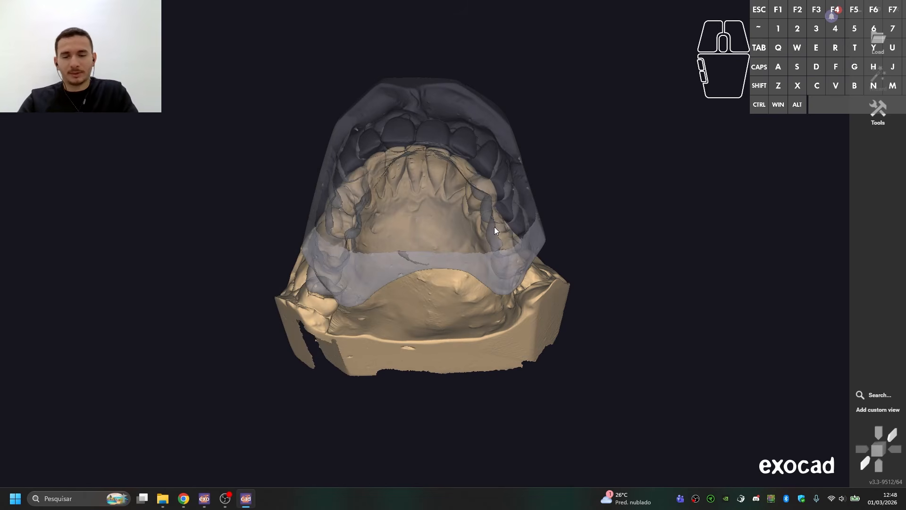
# Orient the lower jaw scan to the occlusal view and confirm the scan data orientation
pyautogui.moveTo(449, 203); pyautogui.dragTo(455, 205, button='right')
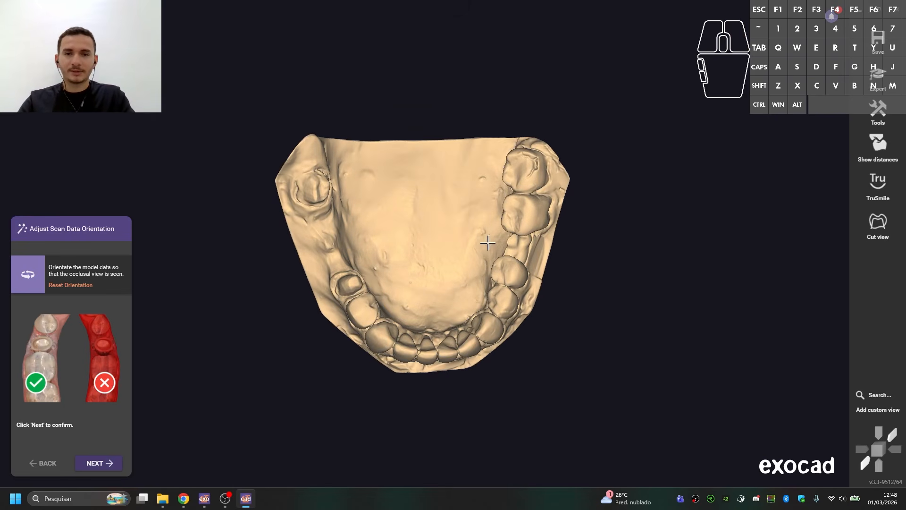
pyautogui.moveTo(538, 241); pyautogui.dragTo(538, 239, button='right')
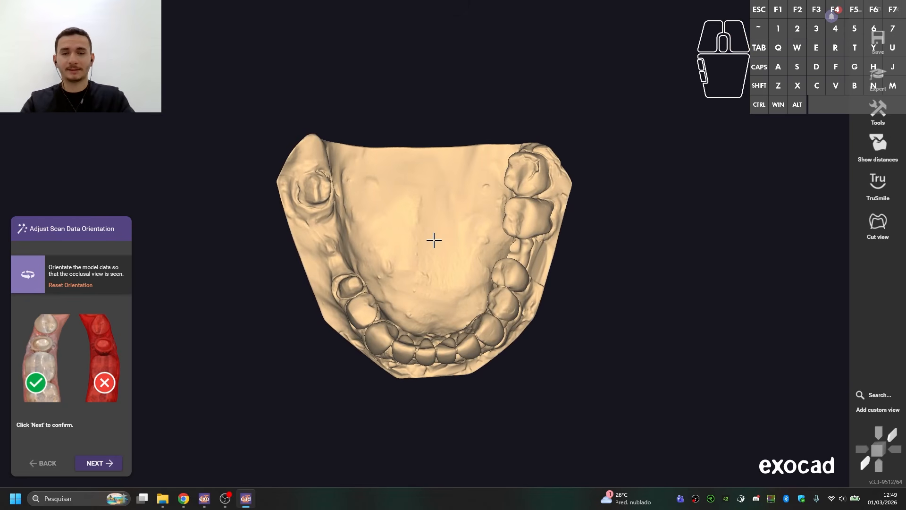
pyautogui.scroll(2, 418, 261)
pyautogui.click(108, 464)
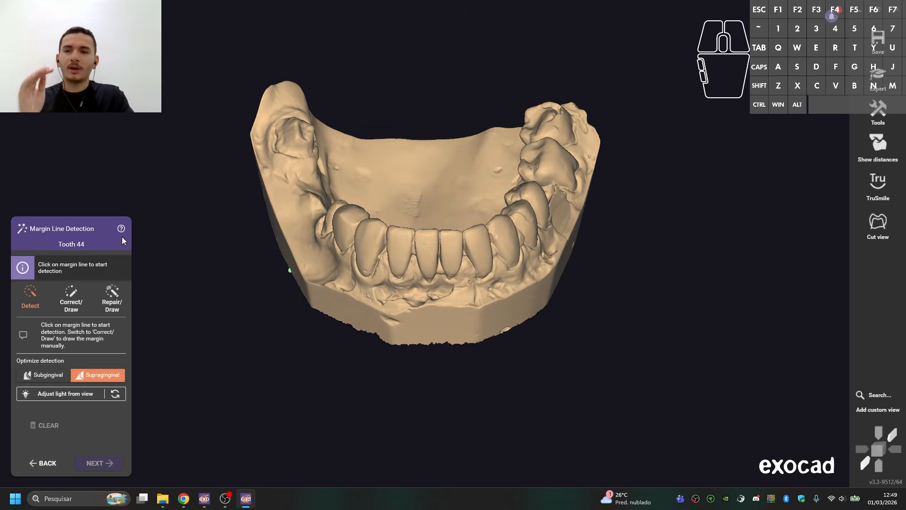
# Examine the preparation border of tooth 44 closely from the buccal side
pyautogui.scroll(2, 385, 203)
pyautogui.moveTo(384, 203); pyautogui.dragTo(421, 243, button='middle')
pyautogui.moveTo(418, 213); pyautogui.dragTo(420, 215, button='right')
pyautogui.scroll(1, 347, 315)
pyautogui.moveTo(346, 315); pyautogui.dragTo(377, 245, button='right')
pyautogui.scroll(3, 394, 263)
pyautogui.scroll(-3, 306, 300)
pyautogui.scroll(2, 397, 223)
pyautogui.scroll(2, 396, 223)
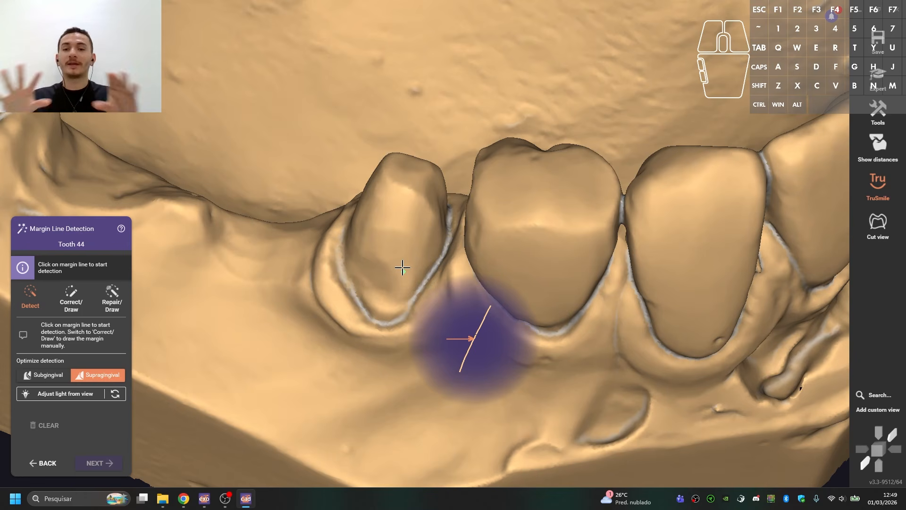
pyautogui.scroll(6, 404, 267)
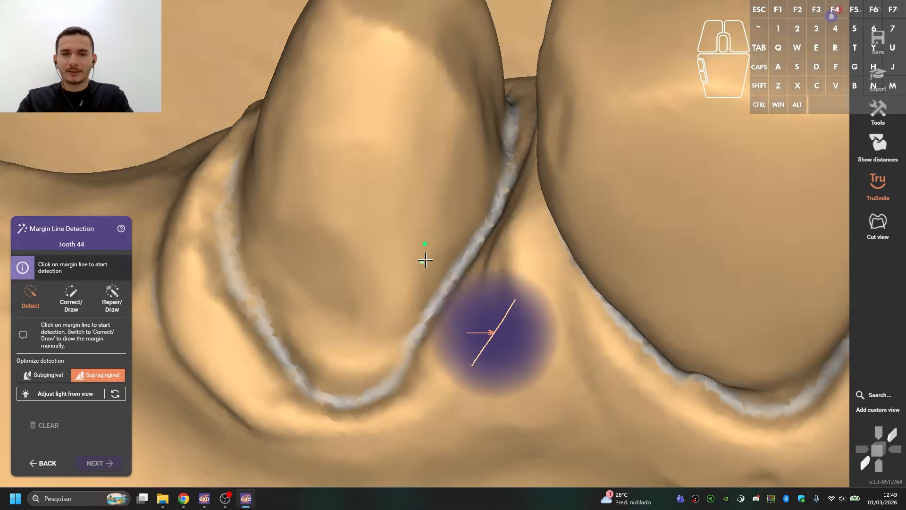
pyautogui.scroll(2, 425, 260)
# Set margin line detection for tooth 44 to Correct/Draw with free drawing and frame the prepared stump from the buccal side
pyautogui.press('4')
pyautogui.scroll(-3, 389, 221)
pyautogui.moveTo(388, 220)
pyautogui.mouseDown(button='right')
pyautogui.moveTo(437, 155)
pyautogui.moveTo(431, 160)
pyautogui.mouseUp(button='right')
pyautogui.scroll(-1, 437, 154)
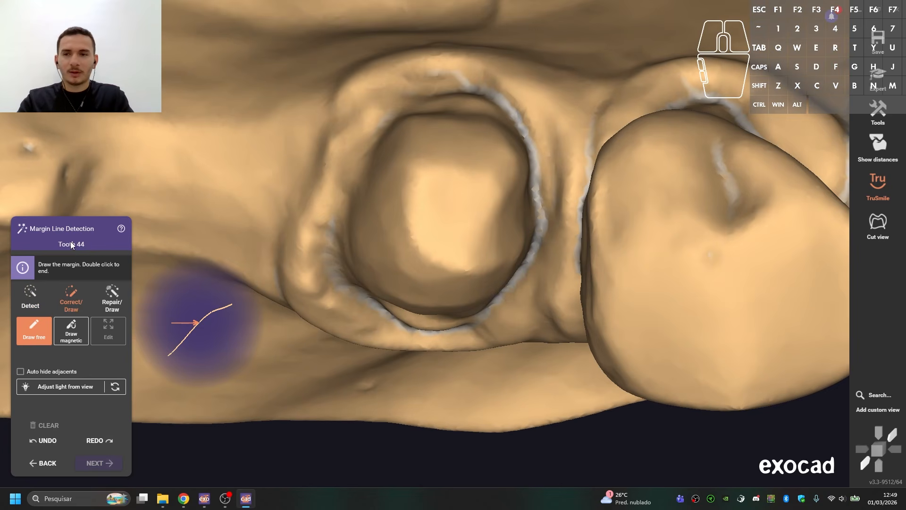
pyautogui.scroll(-3, 425, 260)
pyautogui.moveTo(401, 198); pyautogui.dragTo(396, 263, button='right')
pyautogui.scroll(5, 399, 257)
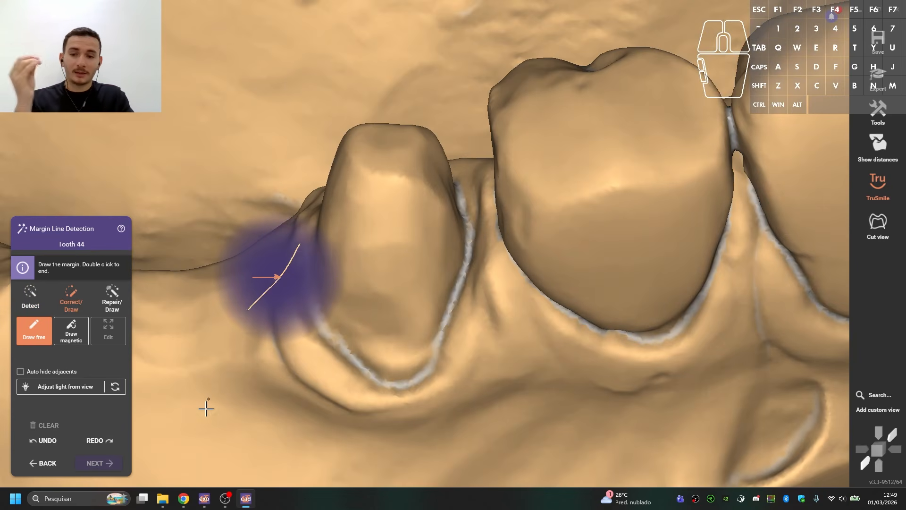
# Review the planned indications for teeth 44 to 47 in the exocad case form and return to the CAD design
pyautogui.click(207, 499)
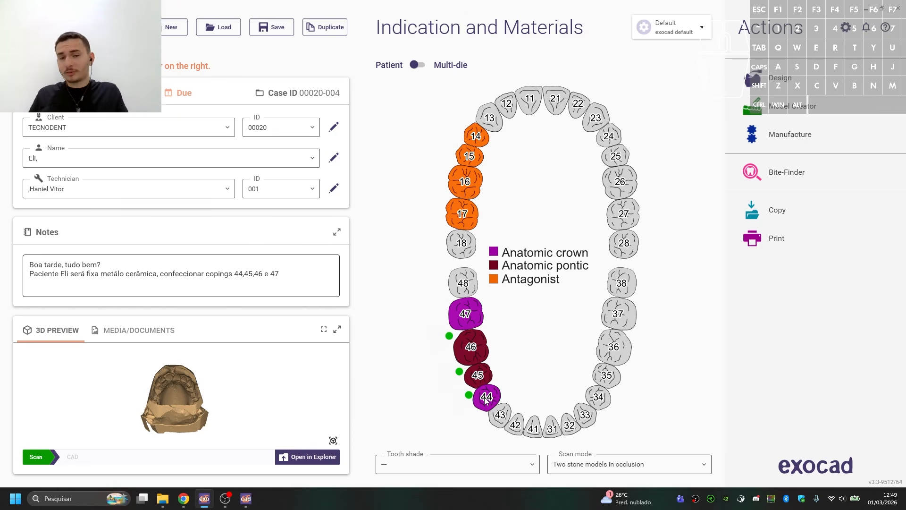
pyautogui.moveTo(487, 400)
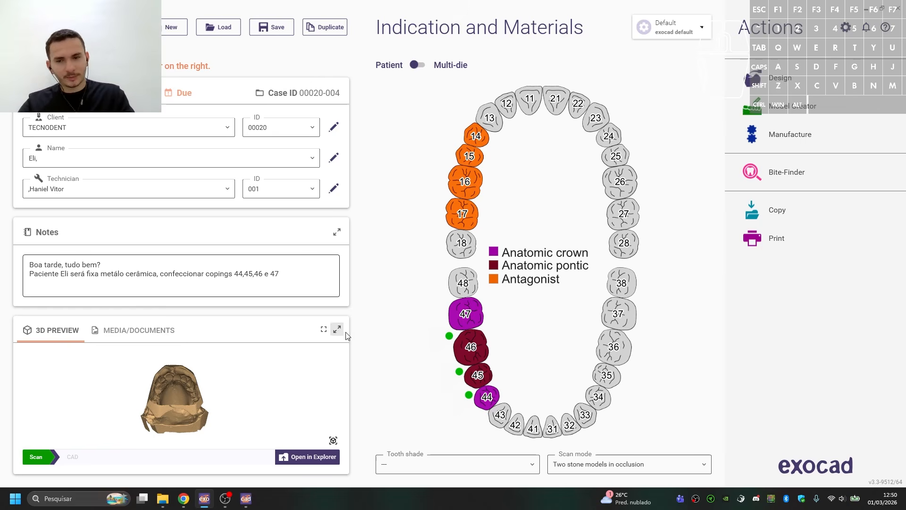
pyautogui.click(249, 497)
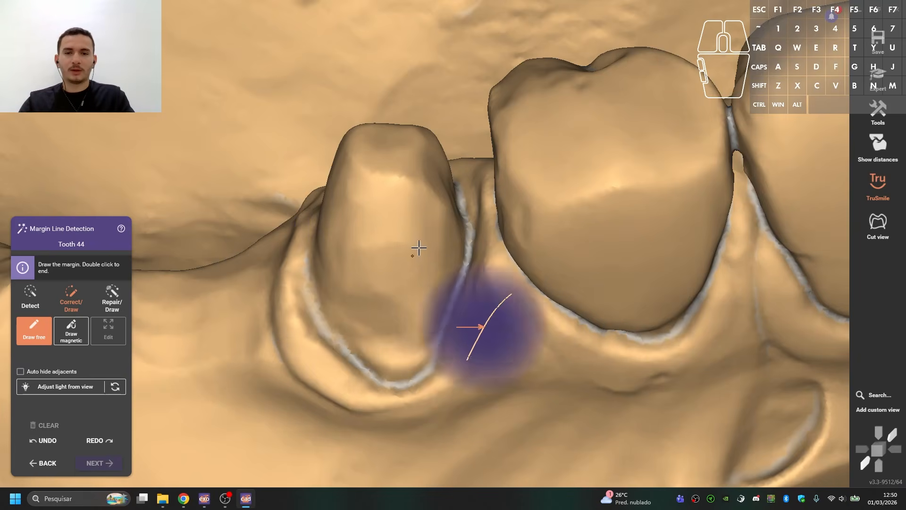
# Start the free-drawn margin line of tooth 44 on the side facing tooth 43, placing points down toward the buccal base
pyautogui.scroll(5, 467, 253)
pyautogui.click(514, 209)
pyautogui.click(494, 319)
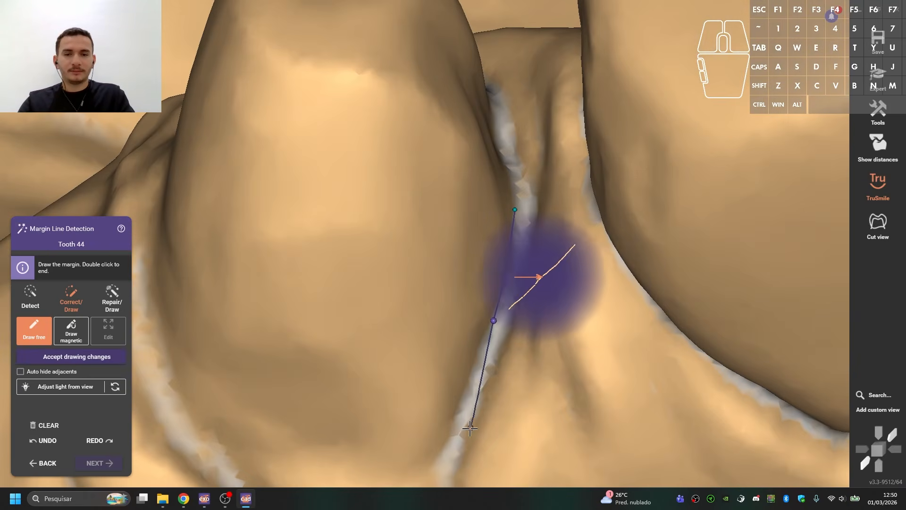
pyautogui.click(454, 437)
pyautogui.moveTo(454, 437); pyautogui.dragTo(518, 293, button='middle')
pyautogui.moveTo(488, 369); pyautogui.dragTo(451, 314, button='right')
pyautogui.scroll(3, 452, 302)
pyautogui.click(455, 258)
pyautogui.click(454, 253)
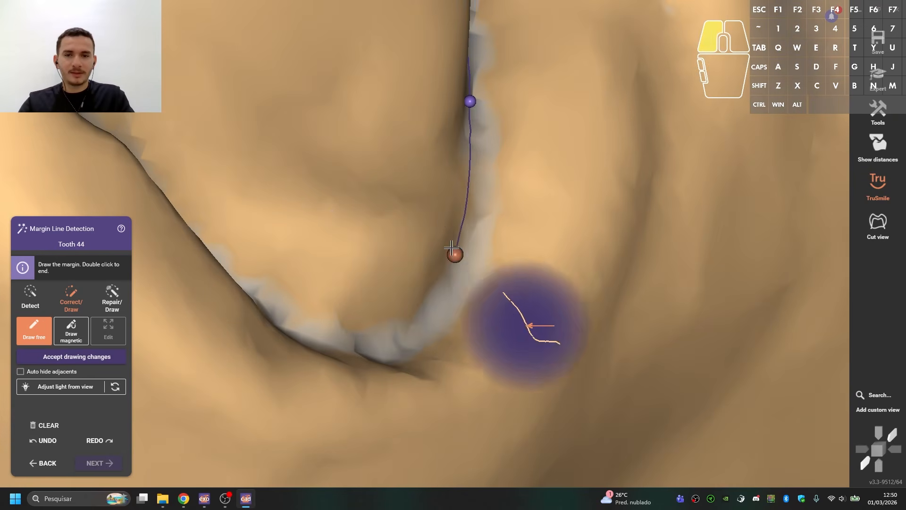
# Open the Adjust Light settings and move their window clear of the prepared tooth
pyautogui.moveTo(452, 250); pyautogui.dragTo(439, 222, button='right')
pyautogui.scroll(-2, 329, 236)
pyautogui.press('l')
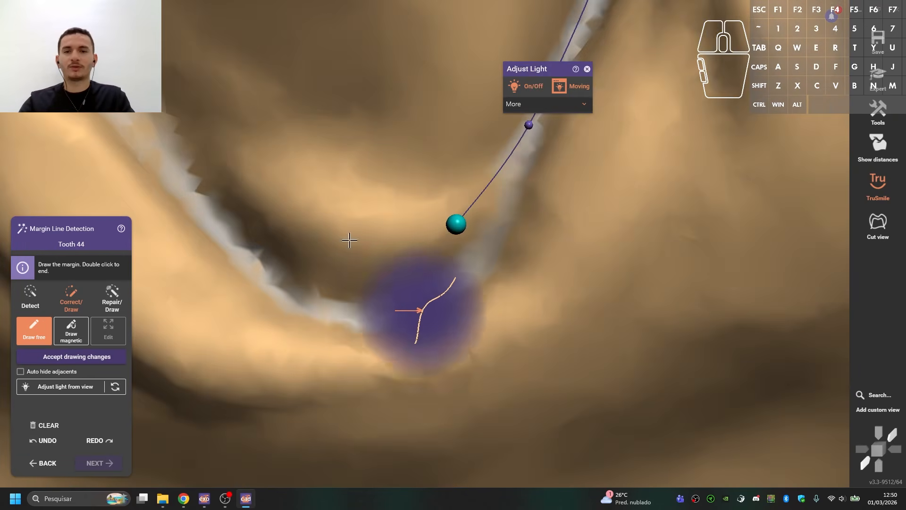
pyautogui.moveTo(529, 71); pyautogui.dragTo(493, 13)
# Fine-tune the newest margin point at the mesiobuccal corner of tooth 44, checking it from several angles
pyautogui.scroll(-3, 463, 184)
pyautogui.moveTo(463, 184); pyautogui.dragTo(431, 200, button='right')
pyautogui.scroll(3, 432, 200)
pyautogui.moveTo(471, 228)
pyautogui.mouseDown()
pyautogui.moveTo(455, 282)
pyautogui.moveTo(479, 227)
pyautogui.mouseUp()
pyautogui.moveTo(361, 178); pyautogui.dragTo(427, 254, button='right')
pyautogui.scroll(-3, 430, 252)
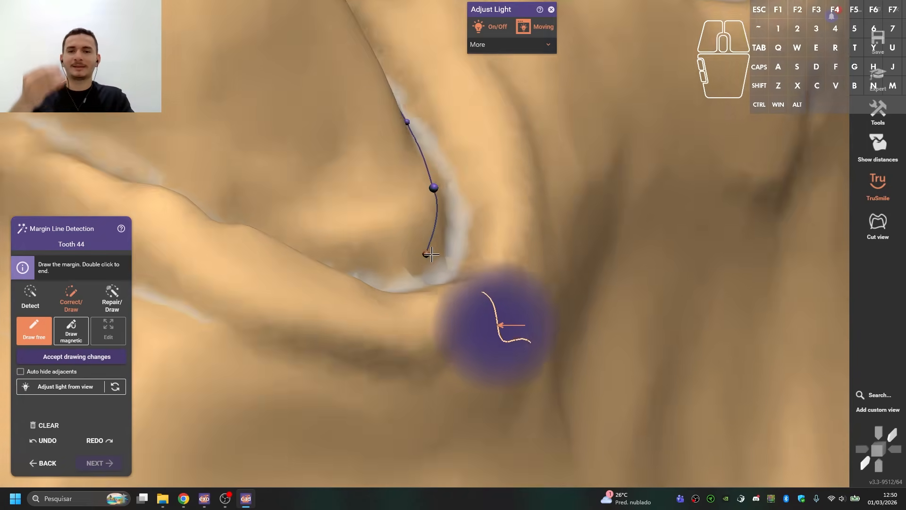
pyautogui.scroll(3, 428, 255)
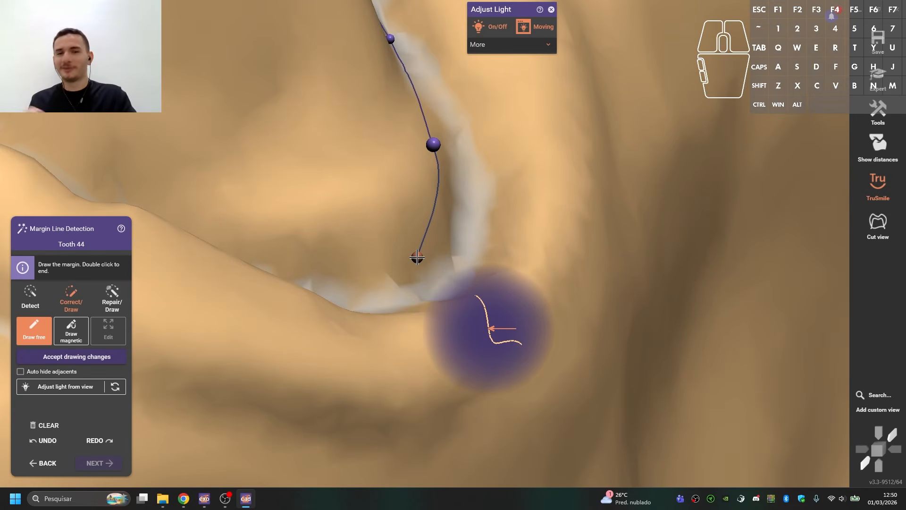
pyautogui.moveTo(285, 210); pyautogui.dragTo(381, 236, button='right')
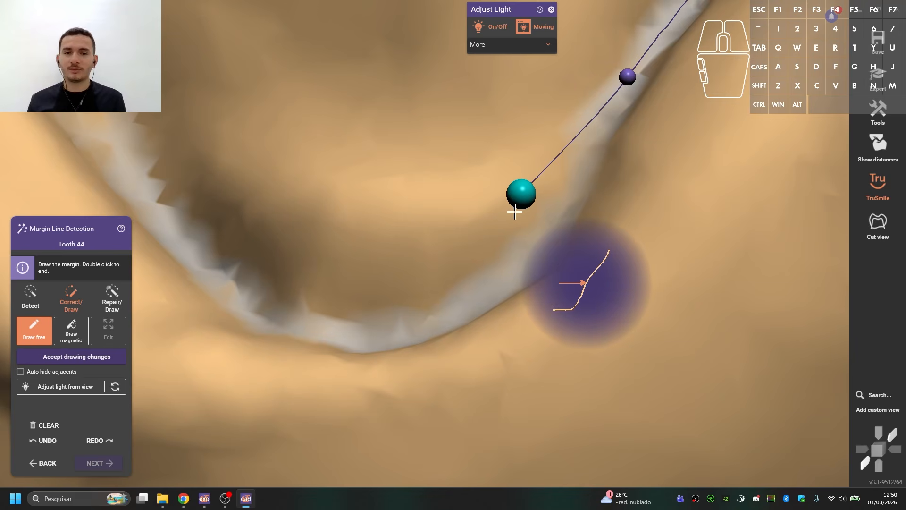
# Shift the last margin point outward, try a further point down on the grey edge at the buccal base, and remove the trial point
pyautogui.click(543, 196)
pyautogui.click(483, 291)
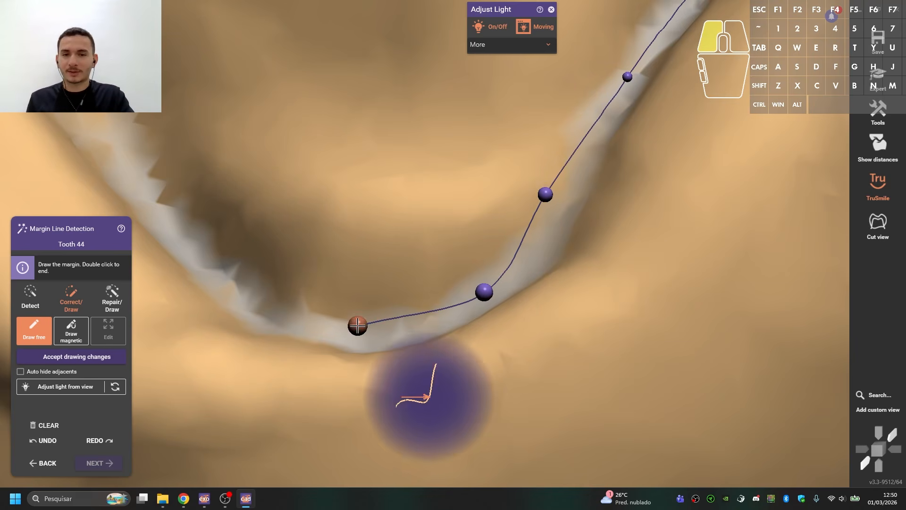
pyautogui.rightClick(351, 324)
pyautogui.rightClick(472, 254)
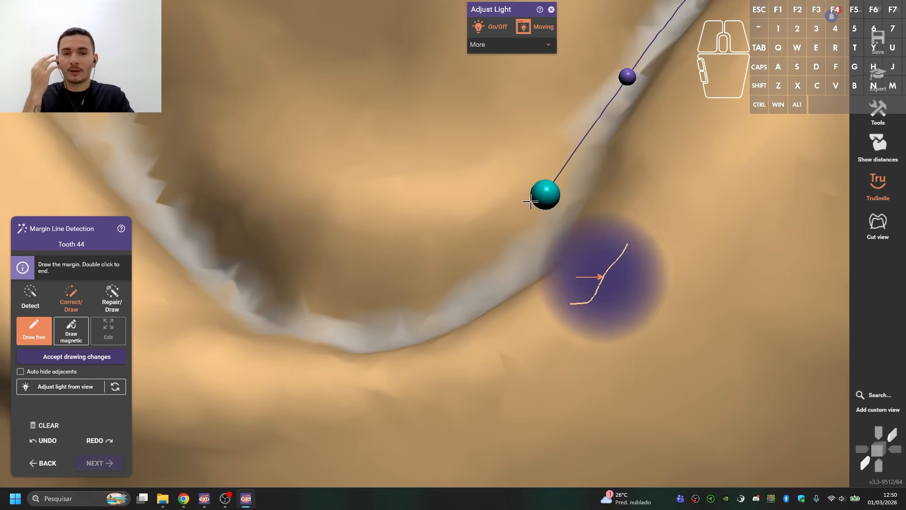
# Place two margin points across the buccal face of tooth 44 above the grey edge and nudge the middle one
pyautogui.click(386, 231)
pyautogui.click(227, 211)
pyautogui.scroll(-3, 418, 271)
pyautogui.scroll(4, 377, 239)
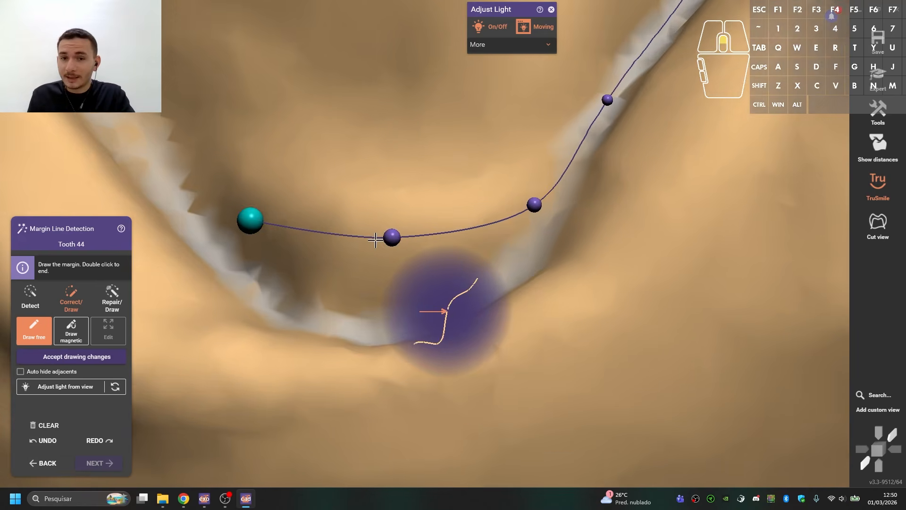
pyautogui.moveTo(397, 241); pyautogui.dragTo(391, 243)
# Refine the margin points across the buccal face of tooth 44 so the line follows the stump above the groove
pyautogui.scroll(-5, 419, 223)
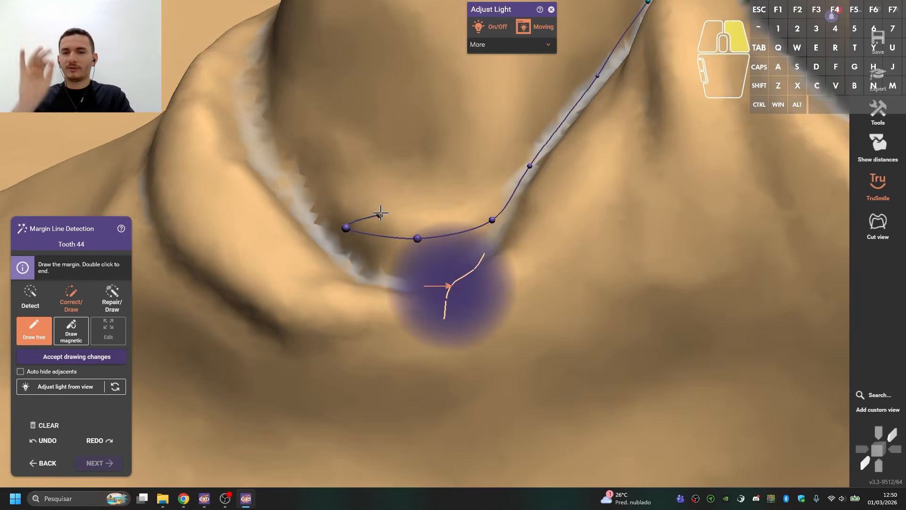
pyautogui.moveTo(380, 212); pyautogui.dragTo(396, 240, button='right')
pyautogui.scroll(6, 415, 225)
pyautogui.scroll(1, 403, 236)
pyautogui.moveTo(420, 254); pyautogui.dragTo(418, 264)
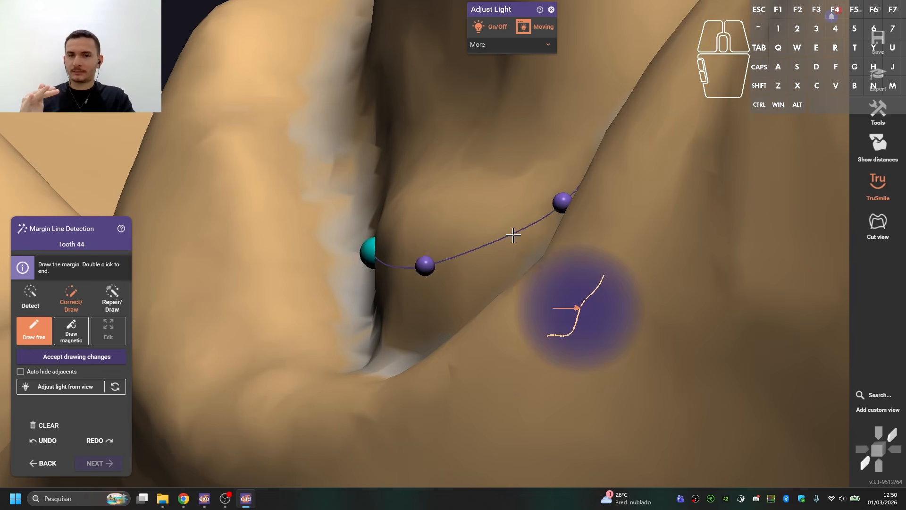
pyautogui.moveTo(555, 201); pyautogui.dragTo(548, 211)
pyautogui.moveTo(436, 243); pyautogui.dragTo(423, 257, button='right')
pyautogui.moveTo(423, 258); pyautogui.dragTo(401, 262)
pyautogui.moveTo(401, 262); pyautogui.dragTo(411, 255, button='right')
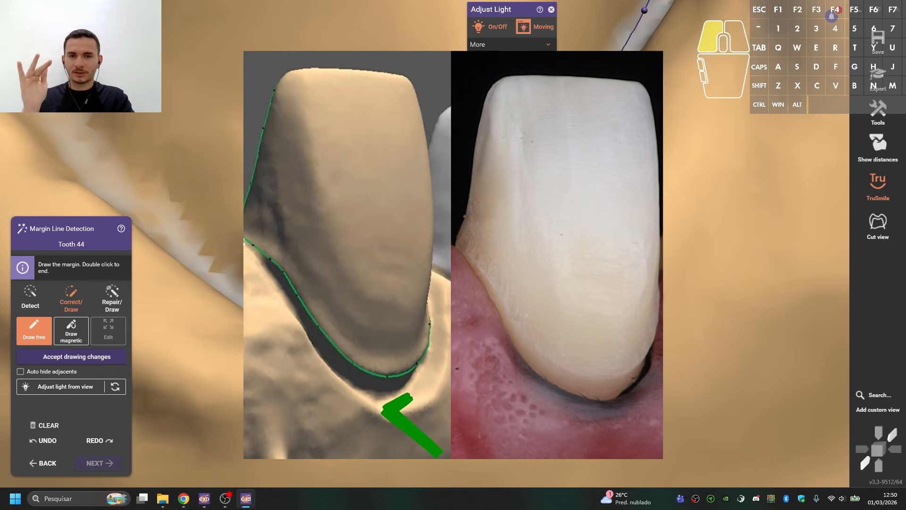
# Even out the middle buccal and mesiobuccal margin points of tooth 44 into a smoother curve
pyautogui.scroll(-5, 416, 257)
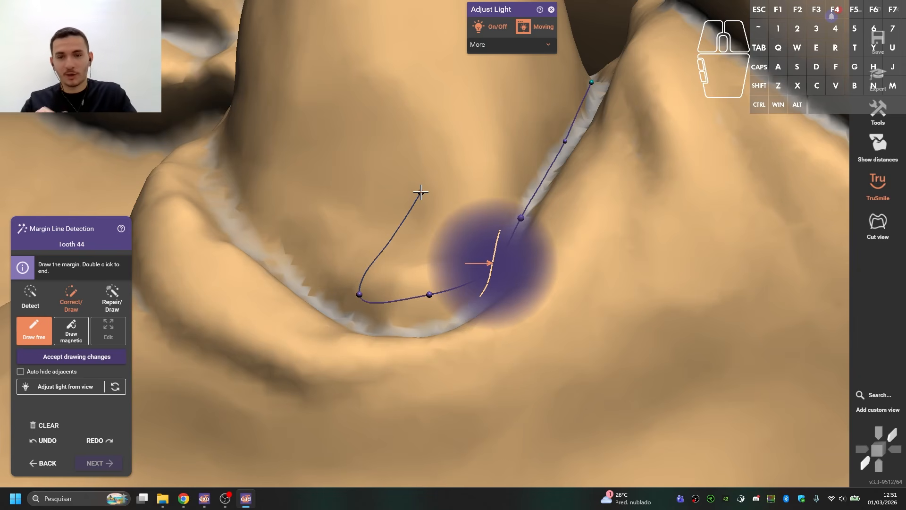
pyautogui.moveTo(445, 283); pyautogui.dragTo(339, 227, button='right')
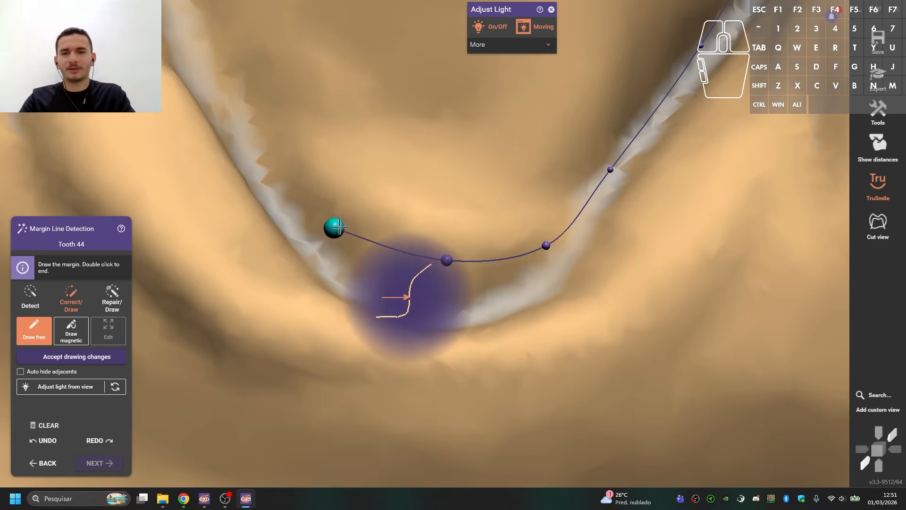
pyautogui.moveTo(448, 259); pyautogui.dragTo(440, 260)
pyautogui.click(553, 242)
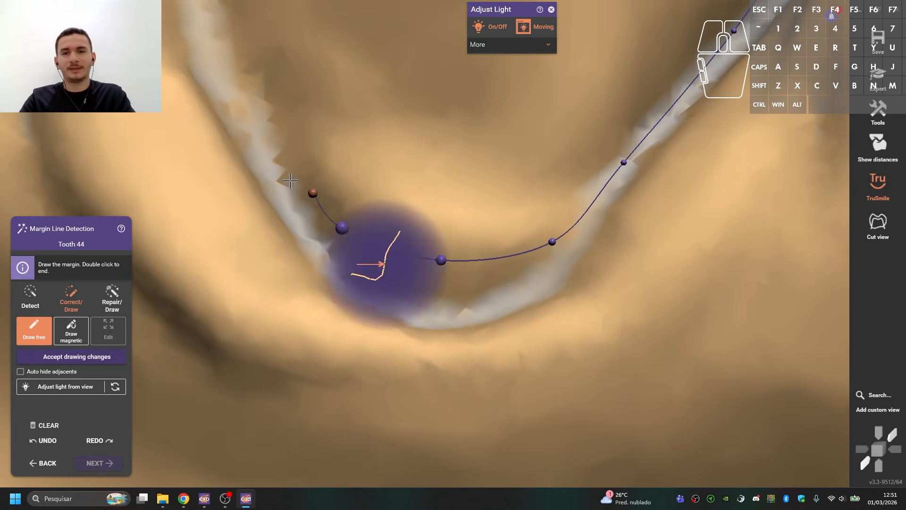
# Extend the margin line of tooth 44 up the distobuccal side with points along the inner rim of the grey edge
pyautogui.click(283, 159)
pyautogui.moveTo(283, 160); pyautogui.dragTo(347, 319, button='right')
pyautogui.scroll(-3, 354, 318)
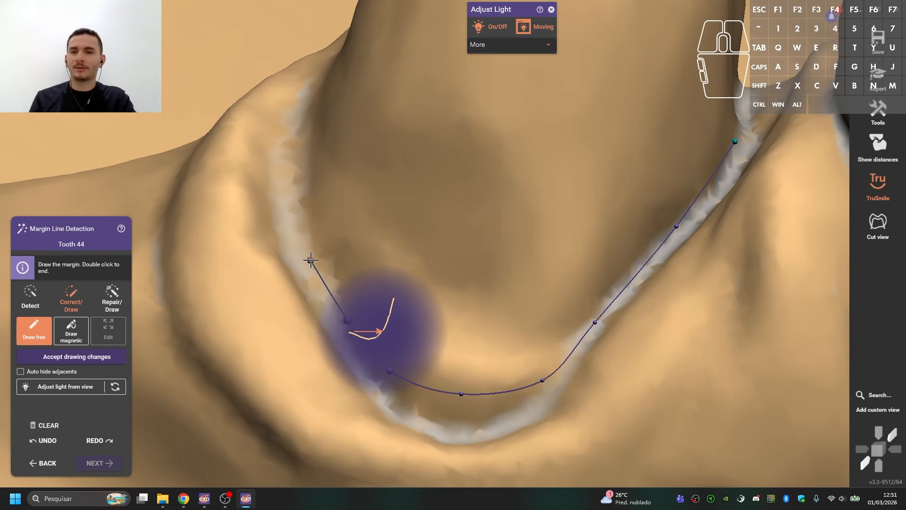
pyautogui.scroll(-1, 301, 234)
pyautogui.scroll(2, 315, 258)
pyautogui.moveTo(307, 252); pyautogui.dragTo(303, 254)
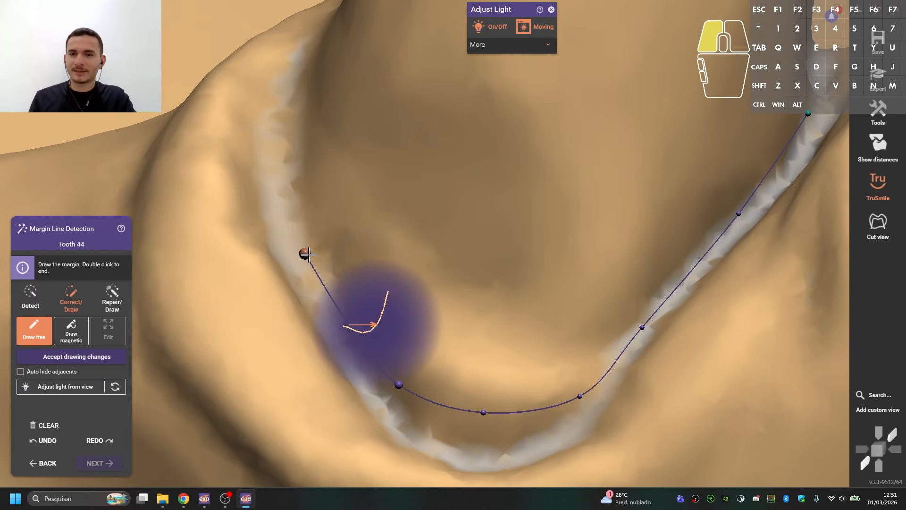
pyautogui.click(288, 162)
# Continue the margin line around the distal side of tooth 44 with two more points
pyautogui.scroll(-2, 287, 162)
pyautogui.moveTo(288, 162); pyautogui.dragTo(297, 243, button='right')
pyautogui.scroll(2, 298, 243)
pyautogui.click(303, 148)
pyautogui.moveTo(304, 148); pyautogui.dragTo(294, 251, button='right')
pyautogui.click(327, 155)
# Try to add a margin point on the lingual side of tooth 44 and undo it
pyautogui.scroll(-3, 327, 155)
pyautogui.moveTo(403, 193); pyautogui.dragTo(540, 269, button='right')
pyautogui.moveTo(403, 345); pyautogui.dragTo(400, 283, button='right')
pyautogui.scroll(2, 364, 293)
pyautogui.click(358, 316)
pyautogui.hotkey('ctrl', 'z')
pyautogui.scroll(-3, 243, 368)
pyautogui.scroll(2, 400, 283)
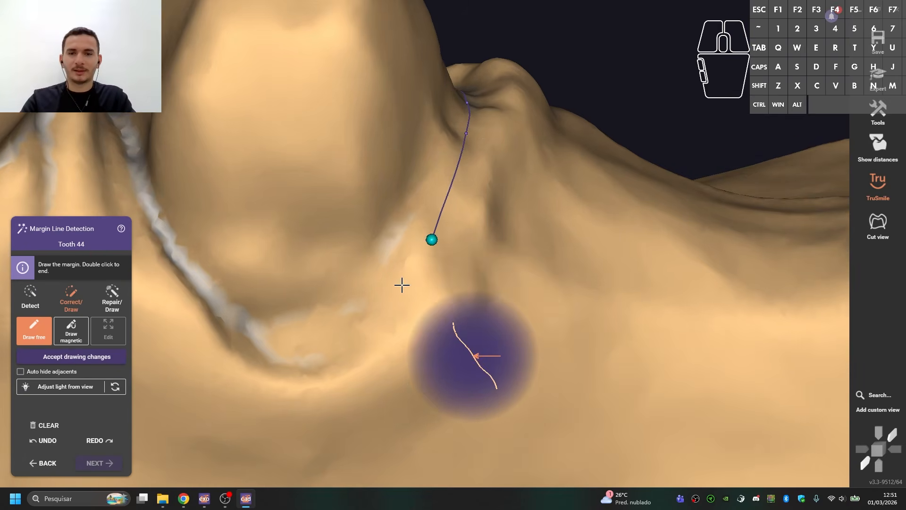
# Carry the margin line of tooth 44 around the lingual side with points along the grey edge
pyautogui.moveTo(430, 238); pyautogui.dragTo(417, 229)
pyautogui.scroll(2, 352, 291)
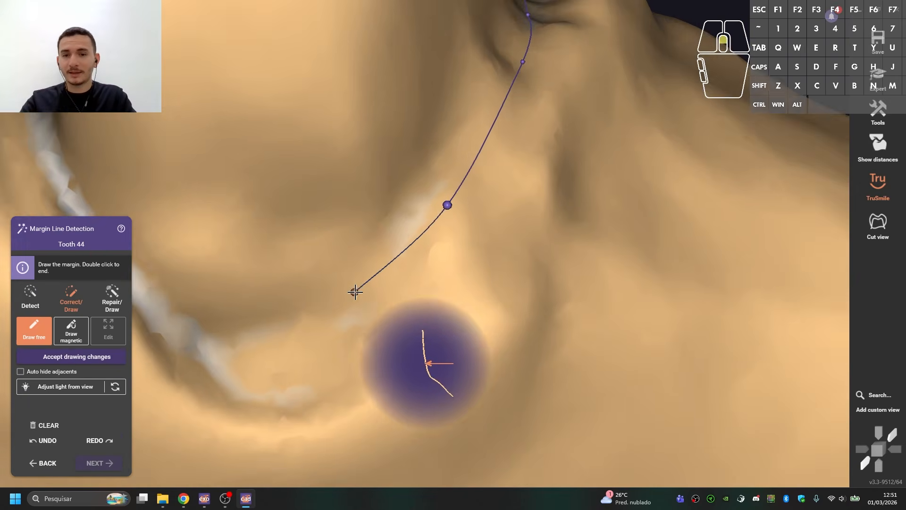
pyautogui.click(366, 330)
pyautogui.click(319, 388)
pyautogui.click(269, 384)
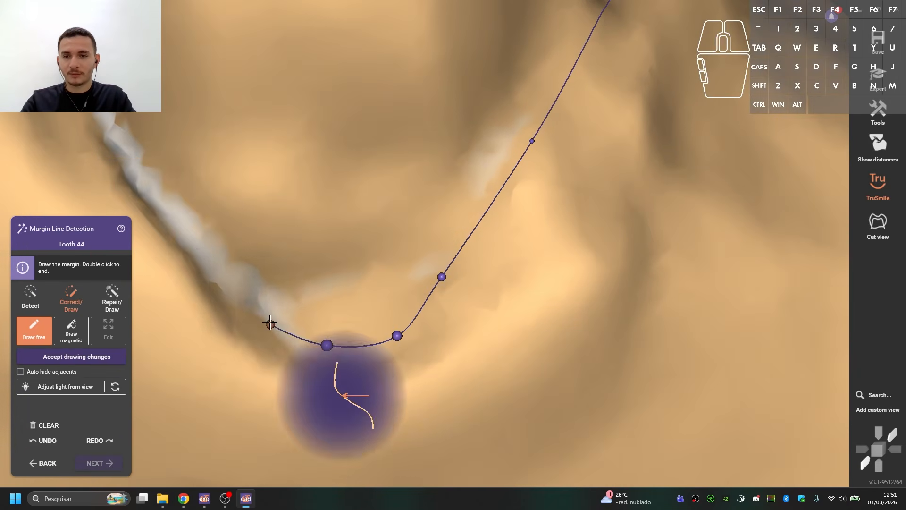
# Run the margin line up the mesial side of tooth 44 and close it on the starting point
pyautogui.moveTo(203, 248); pyautogui.dragTo(259, 316, button='middle')
pyautogui.click(259, 311)
pyautogui.click(214, 232)
pyautogui.moveTo(205, 215); pyautogui.dragTo(249, 316, button='middle')
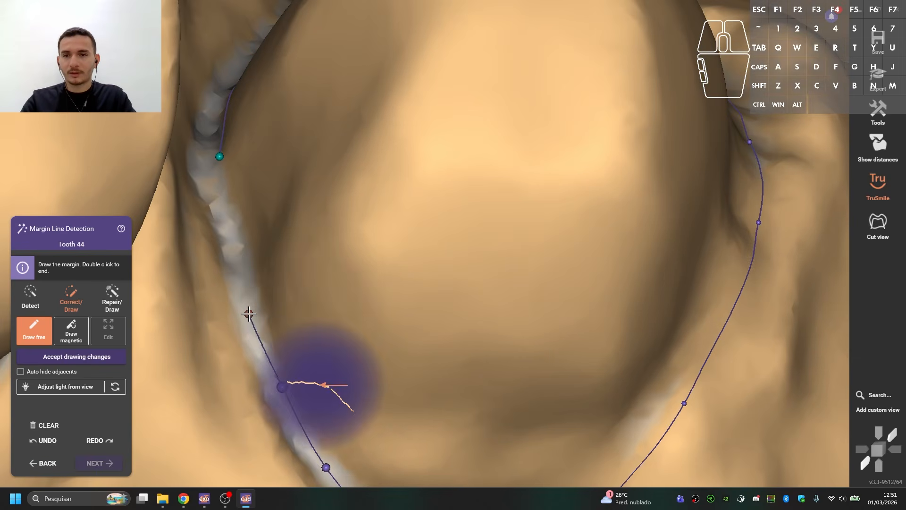
pyautogui.click(244, 275)
pyautogui.click(220, 157)
# Shift the mesial closing point of tooth 44 slightly outward onto the grey edge and accept the margin
pyautogui.moveTo(224, 163); pyautogui.dragTo(304, 223, button='right')
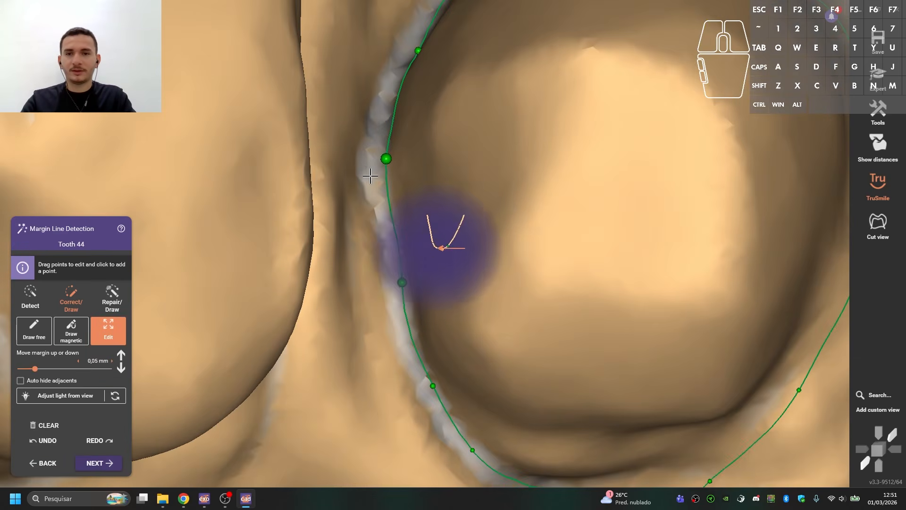
pyautogui.moveTo(384, 160); pyautogui.dragTo(378, 166)
pyautogui.scroll(-7, 445, 211)
pyautogui.moveTo(443, 203); pyautogui.dragTo(447, 210, button='right')
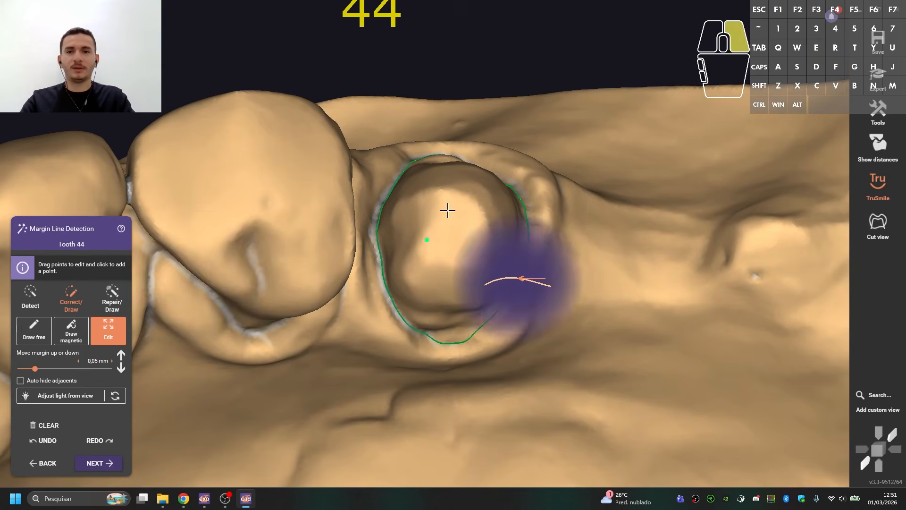
pyautogui.click(113, 461)
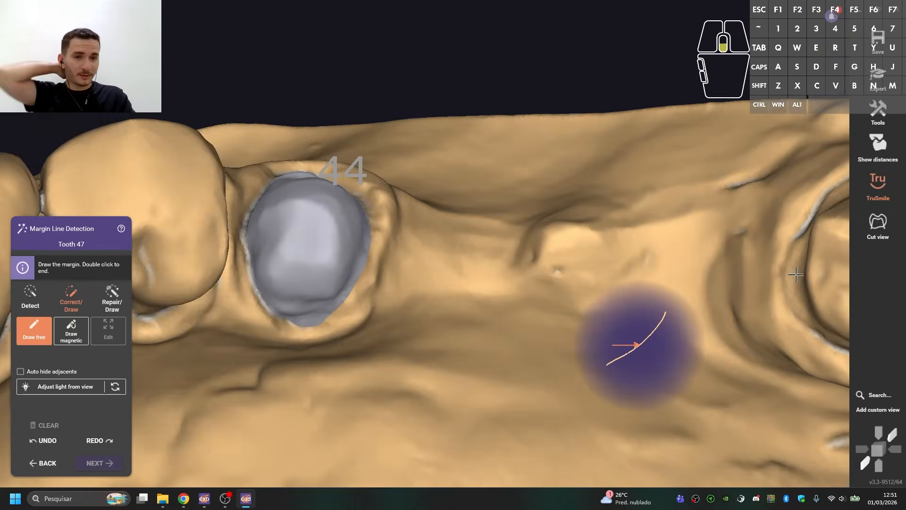
# Start the margin line of tooth 47 with points on the mesial side leading down to the mesiobuccal grey edge
pyautogui.scroll(-3, 796, 275)
pyautogui.moveTo(796, 275); pyautogui.dragTo(589, 283, button='right')
pyautogui.moveTo(415, 255); pyautogui.dragTo(555, 286, button='right')
pyautogui.scroll(3, 556, 286)
pyautogui.scroll(4, 447, 247)
pyautogui.moveTo(443, 271); pyautogui.dragTo(467, 153, button='right')
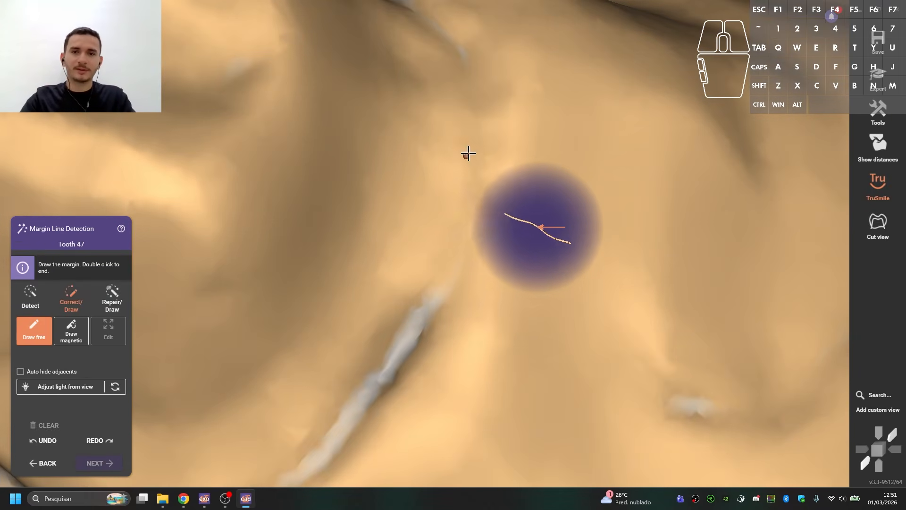
pyautogui.click(476, 135)
pyautogui.click(455, 237)
pyautogui.moveTo(455, 237)
pyautogui.mouseDown(button='right')
pyautogui.moveTo(461, 256)
pyautogui.moveTo(467, 243)
pyautogui.mouseUp(button='right')
pyautogui.click(467, 243)
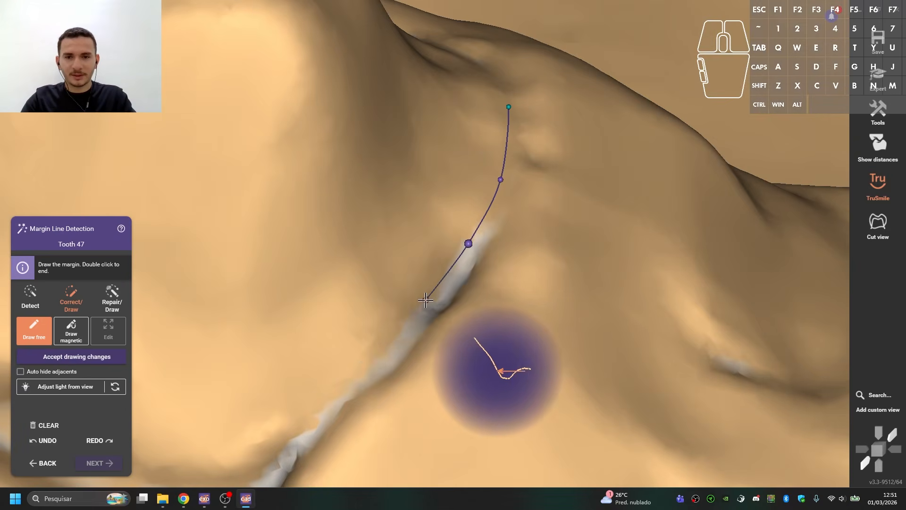
# Extend the margin line of tooth 47 along the inner rim of the mesiobuccal grey edge and adjust its last point
pyautogui.moveTo(367, 362); pyautogui.dragTo(530, 269, button='right')
pyautogui.click(513, 297)
pyautogui.click(472, 328)
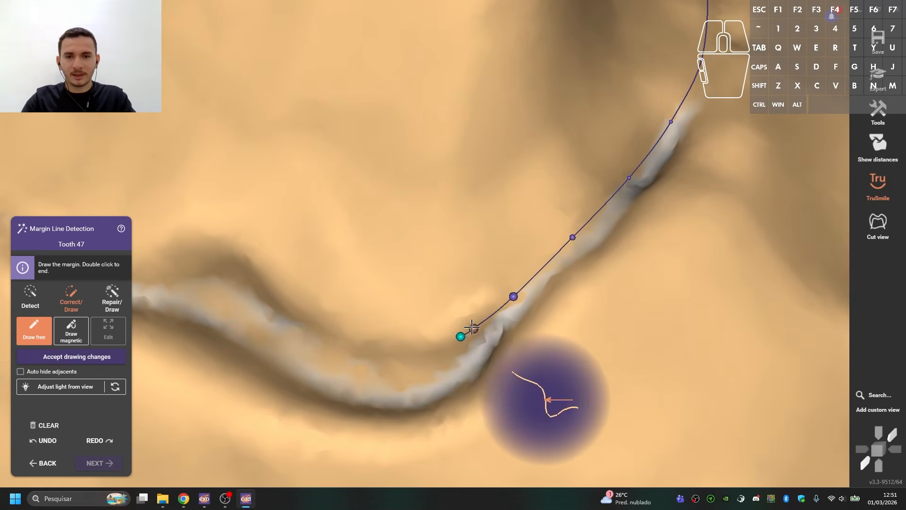
pyautogui.click(470, 360)
pyautogui.rightClick(482, 335)
pyautogui.moveTo(473, 329); pyautogui.dragTo(448, 340)
pyautogui.middleClick(397, 298)
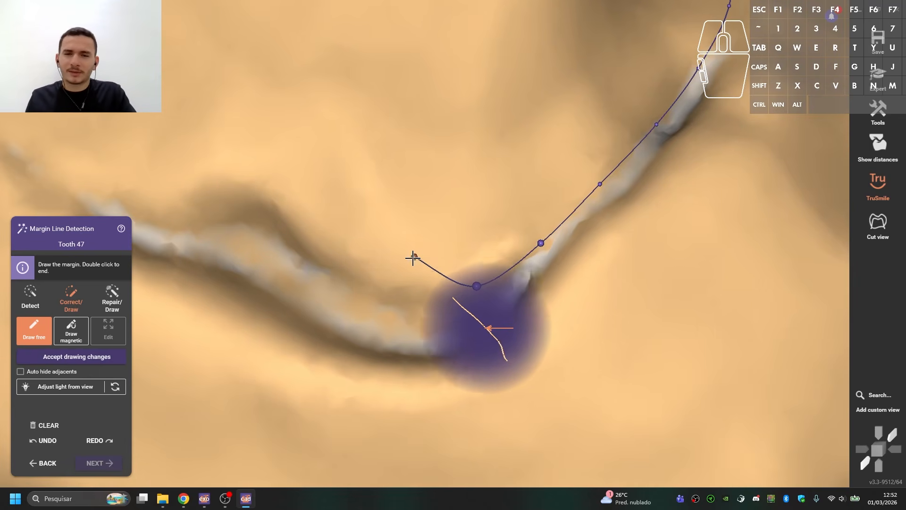
# Fine-tune the position of the newest buccal margin point of tooth 47
pyautogui.scroll(-6, 410, 256)
pyautogui.scroll(5, 400, 217)
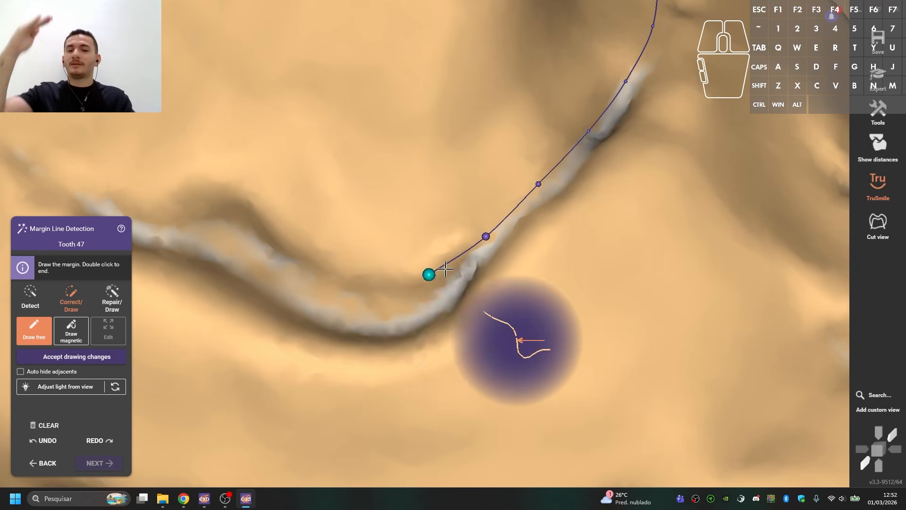
pyautogui.middleClick(384, 232)
pyautogui.moveTo(385, 231); pyautogui.dragTo(414, 258, button='right')
pyautogui.scroll(3, 457, 241)
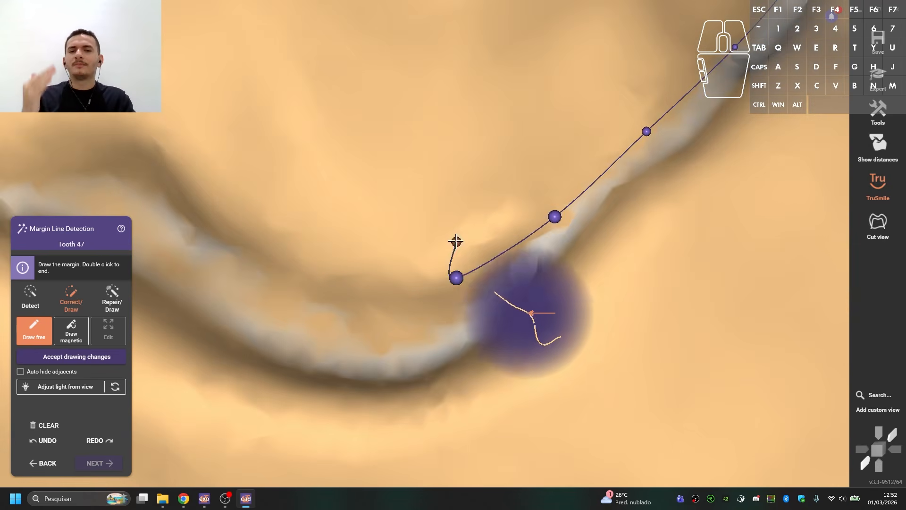
pyautogui.moveTo(457, 277); pyautogui.dragTo(462, 281)
# Continue the buccal margin of tooth 47 along the inner rim, following the upward bulge above the grey ledge
pyautogui.moveTo(338, 296); pyautogui.dragTo(382, 257, button='right')
pyautogui.click(383, 254)
pyautogui.click(329, 209)
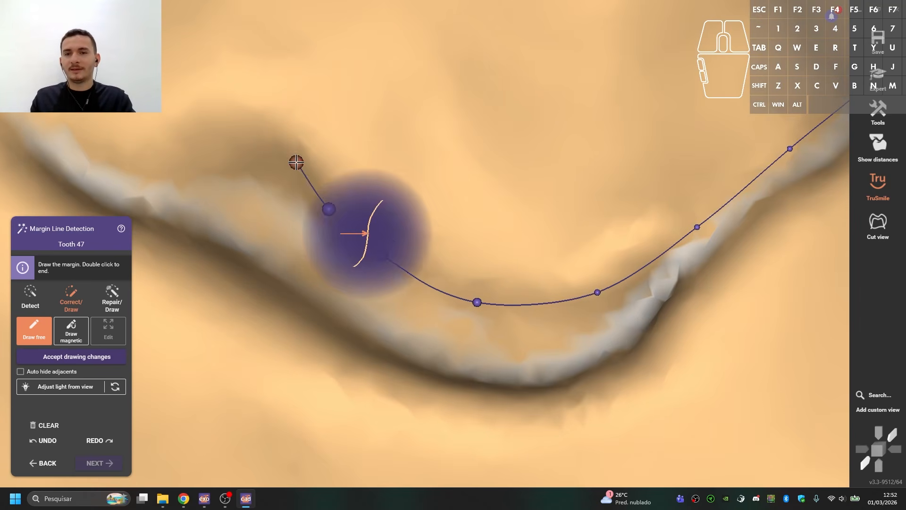
pyautogui.click(297, 163)
pyautogui.click(219, 153)
pyautogui.click(162, 174)
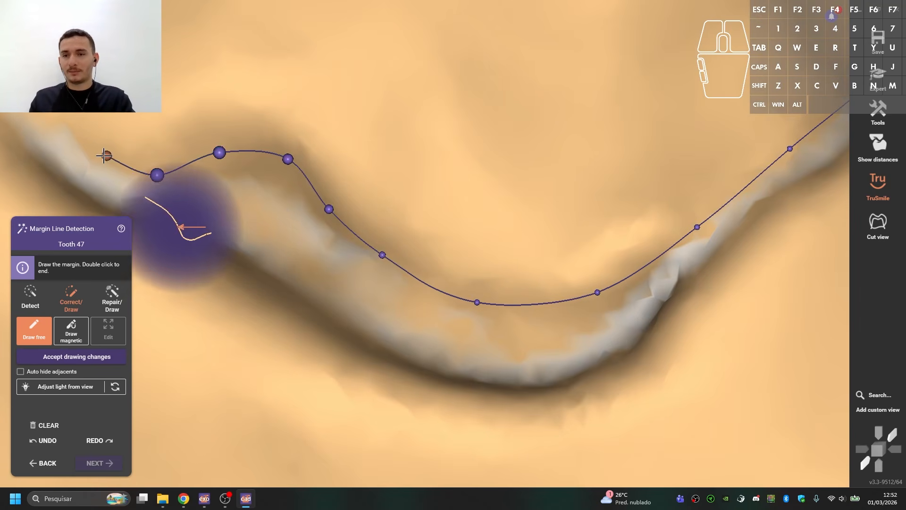
# Extend the margin line of tooth 47 around the distobuccal corner to the distal side
pyautogui.moveTo(105, 154); pyautogui.dragTo(270, 229, button='right')
pyautogui.click(270, 229)
pyautogui.click(196, 200)
pyautogui.moveTo(197, 200); pyautogui.dragTo(291, 263, button='right')
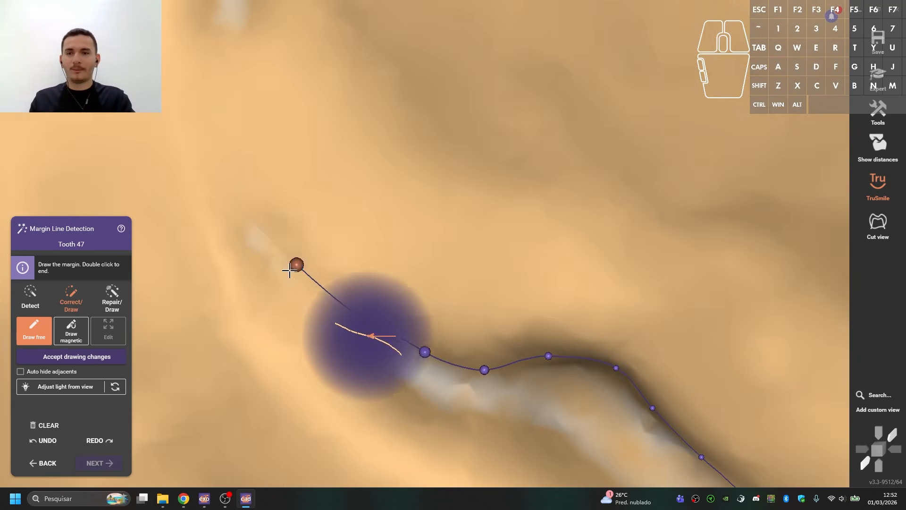
pyautogui.click(293, 264)
pyautogui.click(249, 185)
pyautogui.scroll(-3, 278, 196)
pyautogui.doubleClick(245, 125)
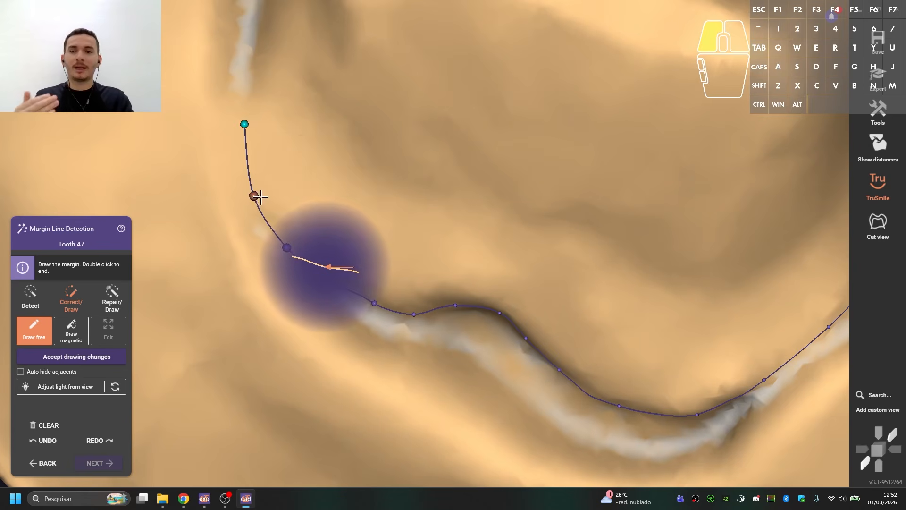
# Continue the margin line along the distal grey edge of tooth 47
pyautogui.moveTo(273, 105); pyautogui.dragTo(399, 204, button='right')
pyautogui.scroll(3, 406, 145)
pyautogui.click(399, 204)
pyautogui.moveTo(411, 92); pyautogui.dragTo(431, 178, button='right')
pyautogui.scroll(-2, 412, 164)
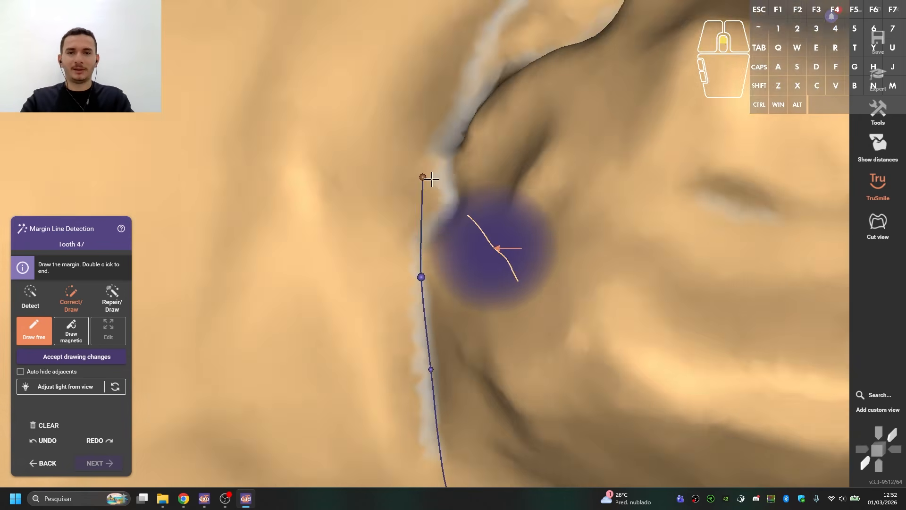
pyautogui.scroll(1, 432, 178)
pyautogui.click(441, 198)
# Lead the margin line of tooth 47 down the distolingual side with points along the grey edge
pyautogui.scroll(-3, 461, 125)
pyautogui.moveTo(461, 126); pyautogui.dragTo(423, 255, button='right')
pyautogui.scroll(3, 427, 245)
pyautogui.scroll(-2, 433, 245)
pyautogui.click(427, 258)
pyautogui.click(375, 297)
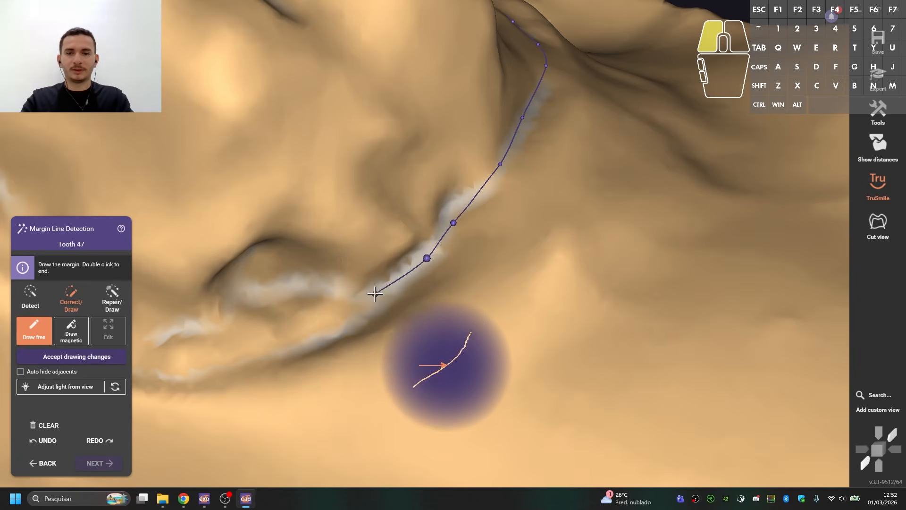
# Carry the margin line of tooth 47 around the lingual side along the outer rim of the ledge
pyautogui.moveTo(318, 332); pyautogui.dragTo(383, 285, button='right')
pyautogui.moveTo(370, 239); pyautogui.dragTo(409, 249, button='right')
pyautogui.click(501, 223)
pyautogui.moveTo(525, 210); pyautogui.dragTo(536, 186, button='right')
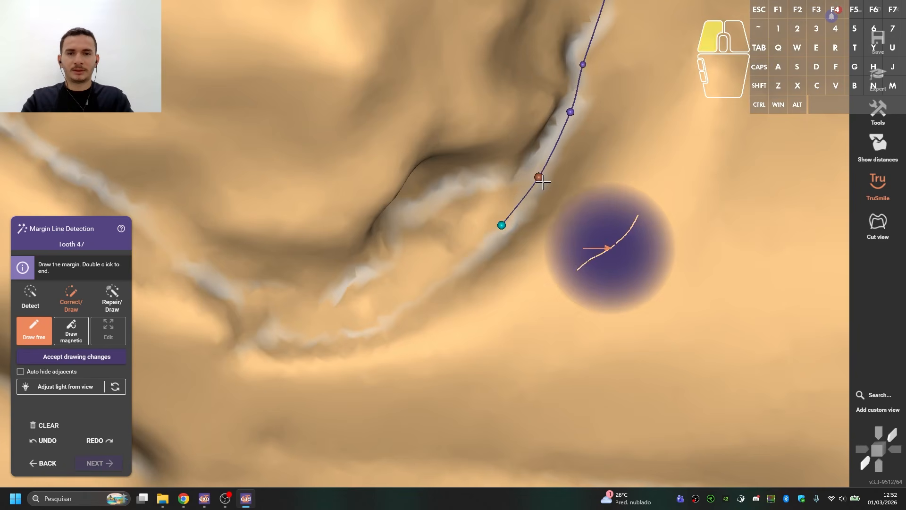
pyautogui.click(436, 282)
pyautogui.click(376, 323)
pyautogui.click(307, 325)
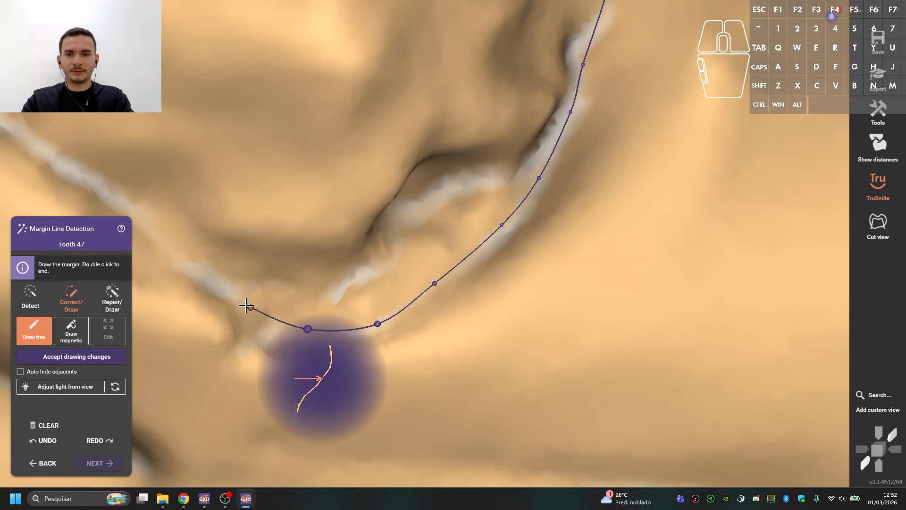
# Run the margin line of tooth 47 up the mesiolingual side and close the loop
pyautogui.click(176, 250)
pyautogui.moveTo(252, 280); pyautogui.dragTo(386, 318, button='right')
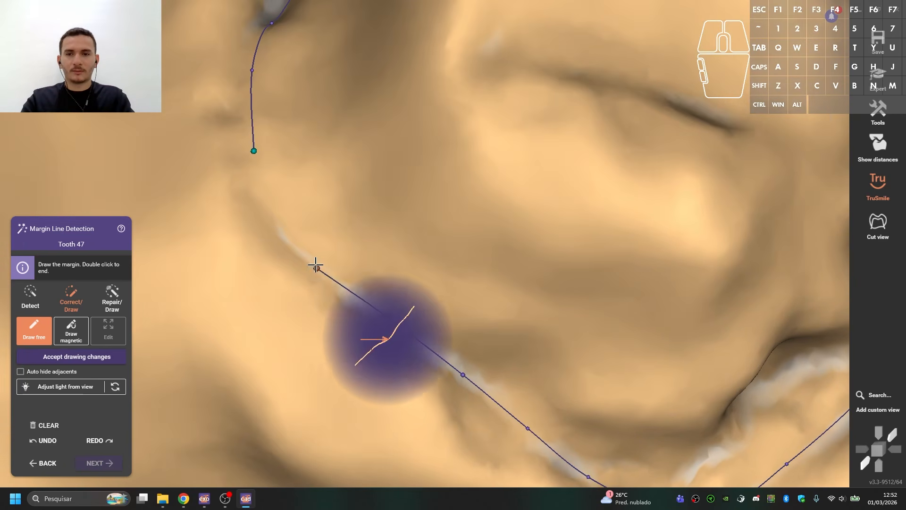
pyautogui.doubleClick(272, 207)
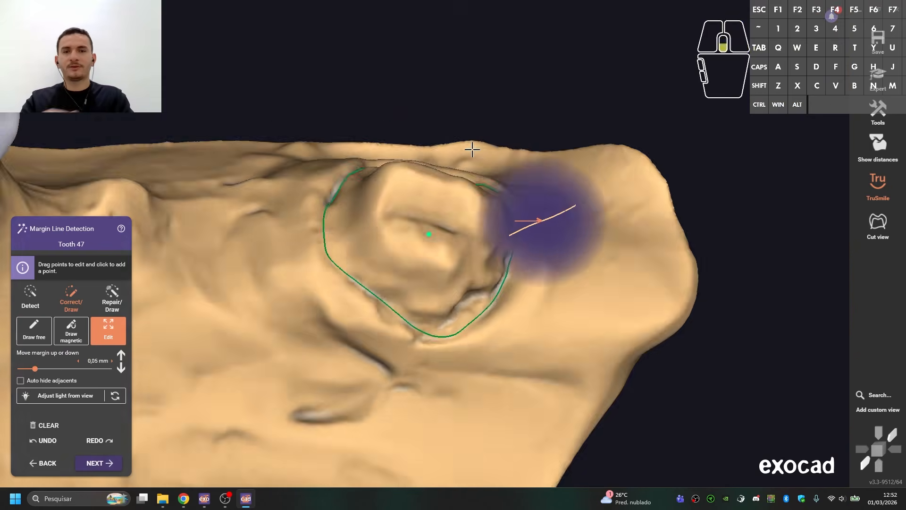
# Check the closed margin of tooth 47 all around and continue to the insertion direction
pyautogui.moveTo(472, 150); pyautogui.dragTo(467, 196, button='right')
pyautogui.scroll(5, 381, 165)
pyautogui.scroll(-4, 351, 155)
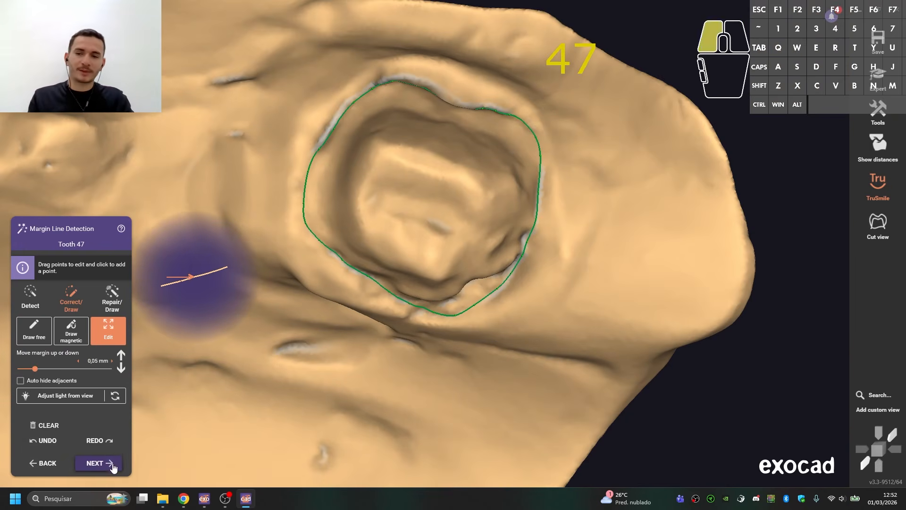
pyautogui.click(115, 463)
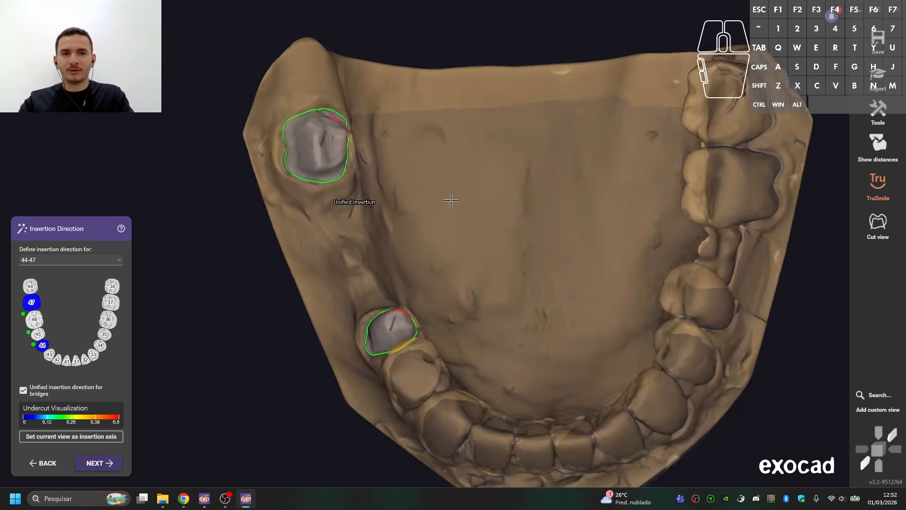
# Examine the unified insertion axis and the undercut areas on abutments 44 and 47
pyautogui.moveTo(451, 201); pyautogui.dragTo(297, 179, button='right')
pyautogui.scroll(-4, 369, 243)
pyautogui.scroll(5, 307, 170)
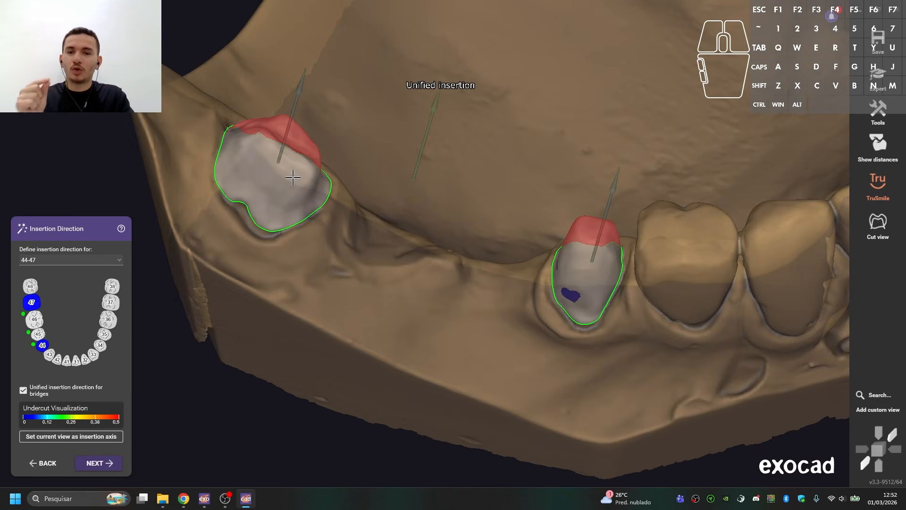
pyautogui.click(31, 304)
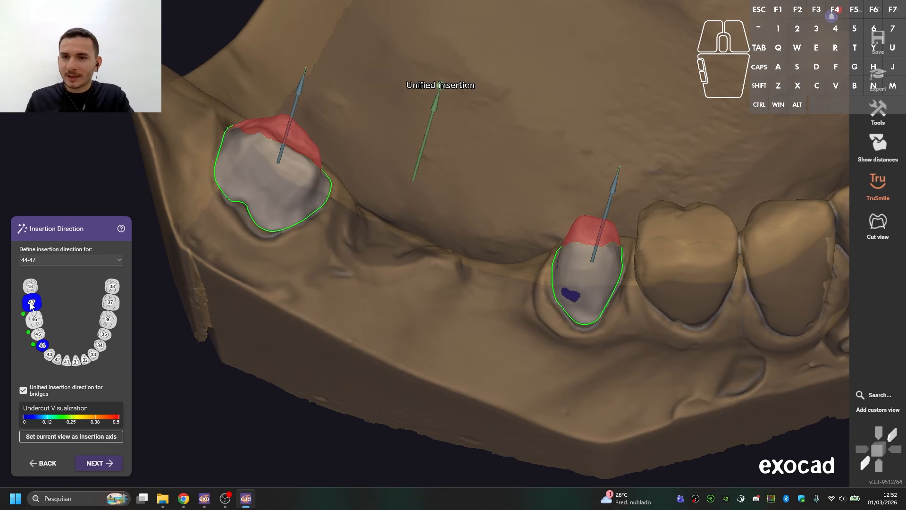
pyautogui.click(33, 304)
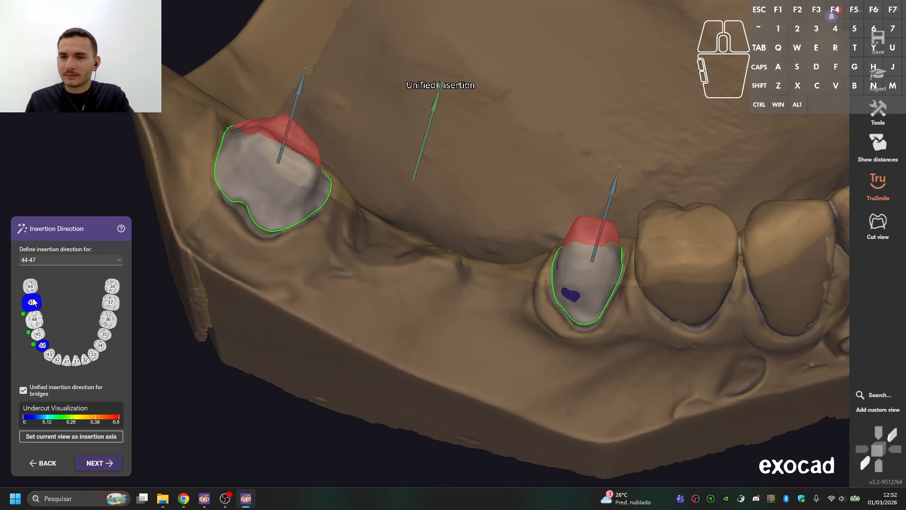
pyautogui.rightClick(32, 303)
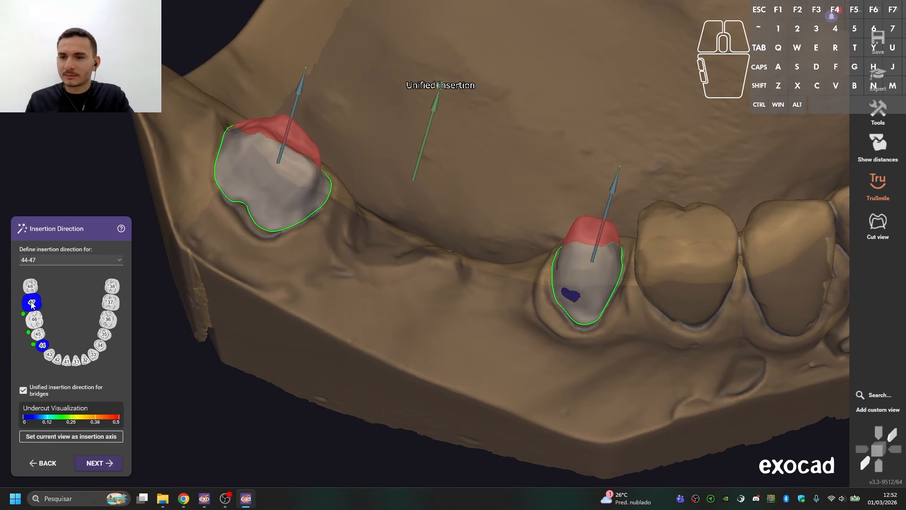
# Turn off the unified insertion direction for bridges and inspect the individual insertion axis of tooth 44
pyautogui.click(35, 393)
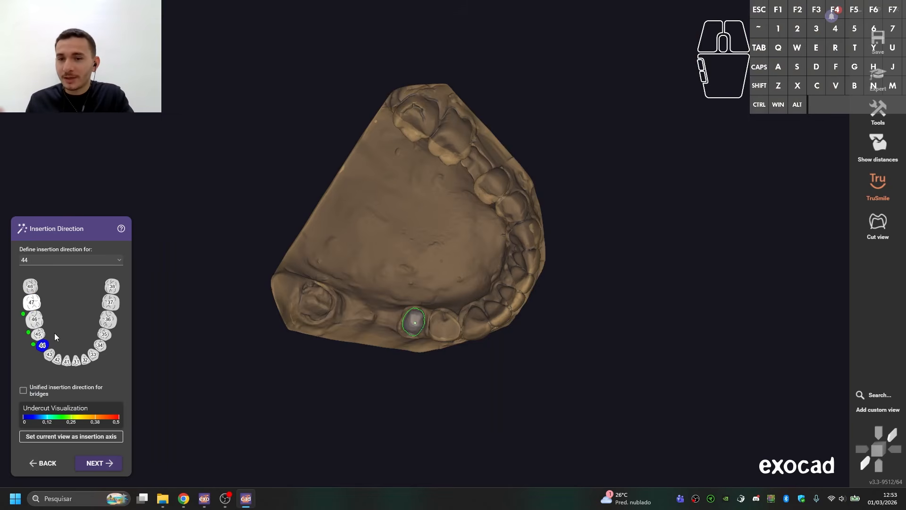
pyautogui.scroll(5, 426, 318)
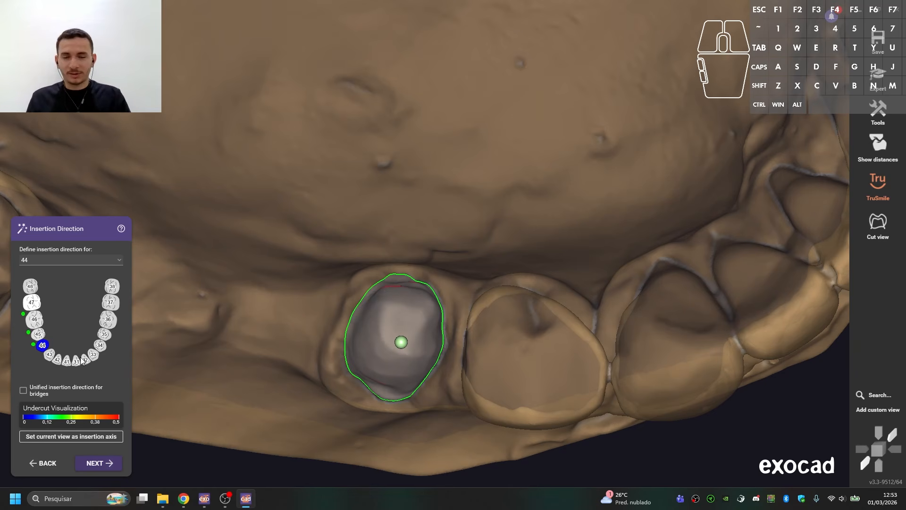
pyautogui.scroll(-4, 414, 345)
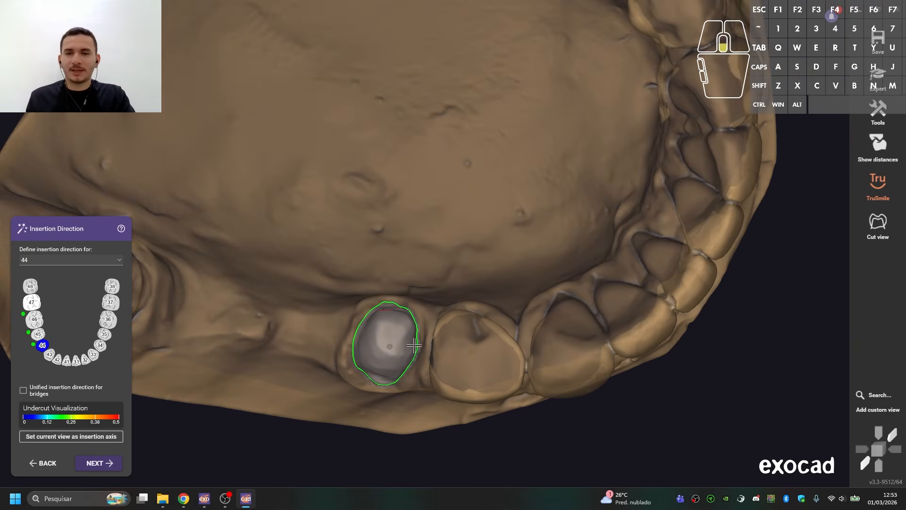
# Compare the insertion directions of teeth 47 and 44, keeping the unified direction for bridges off
pyautogui.click(30, 307)
pyautogui.scroll(4, 328, 325)
pyautogui.click(40, 344)
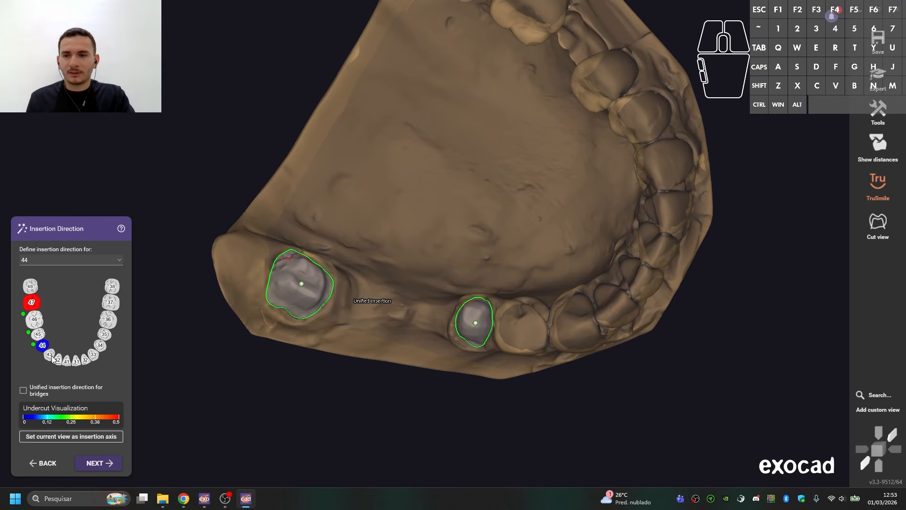
pyautogui.click(36, 390)
pyautogui.scroll(4, 414, 323)
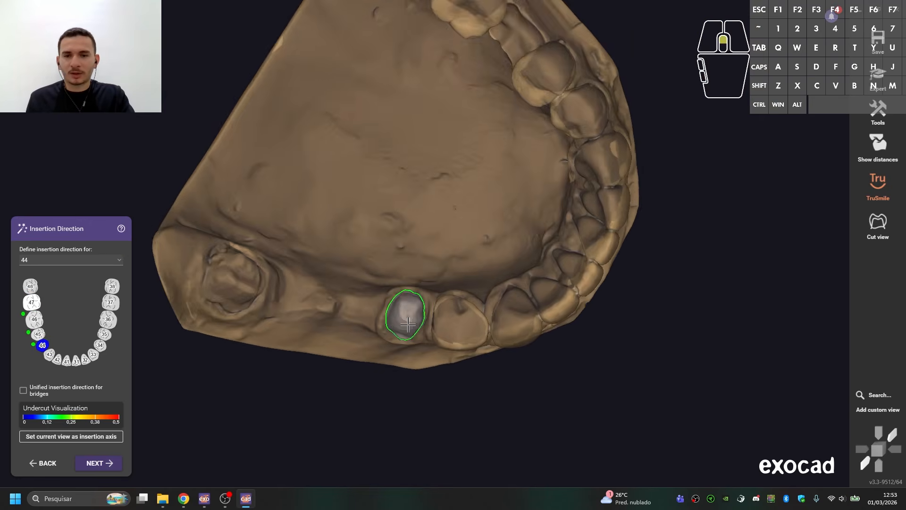
# Inspect the individual insertion direction of tooth 47 and return to defining the one for tooth 44
pyautogui.click(32, 302)
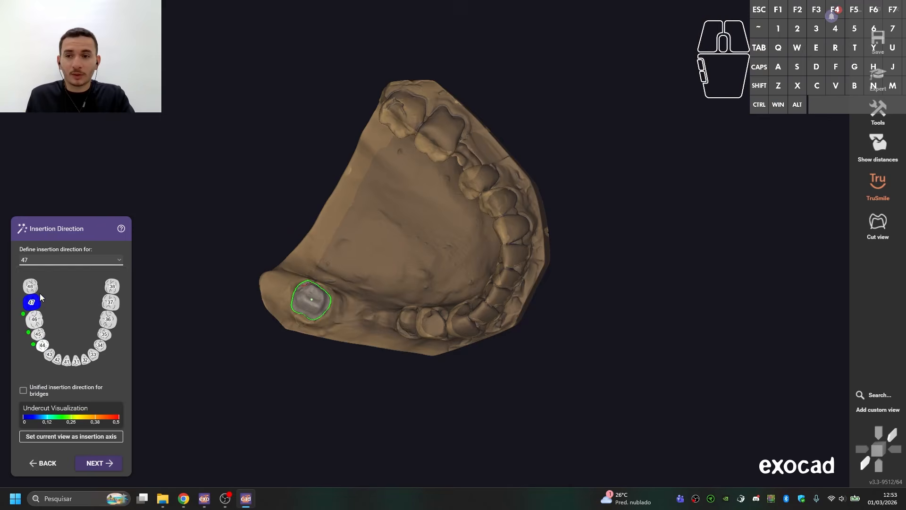
pyautogui.scroll(4, 272, 293)
pyautogui.scroll(3, 272, 292)
pyautogui.click(62, 257)
pyautogui.click(65, 274)
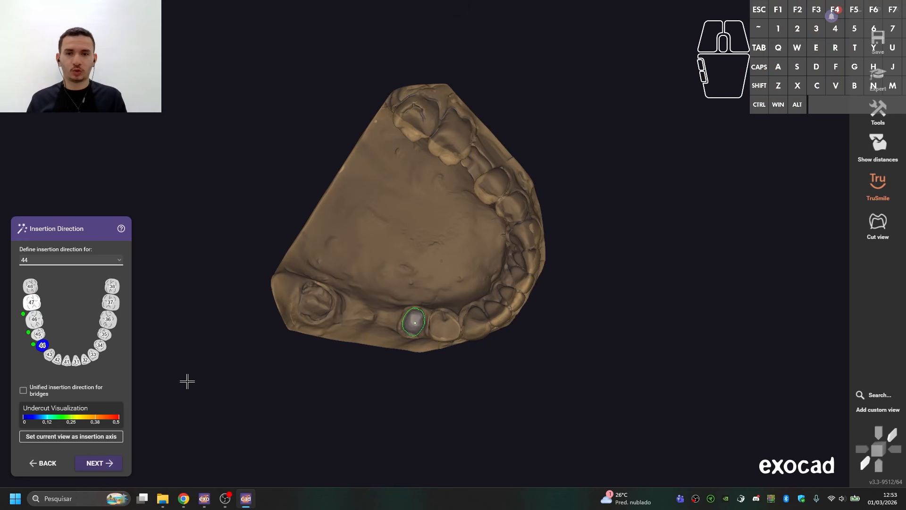
# Turn on the unified insertion direction for bridges and inspect the shared axis on abutments 44 and 47
pyautogui.click(23, 390)
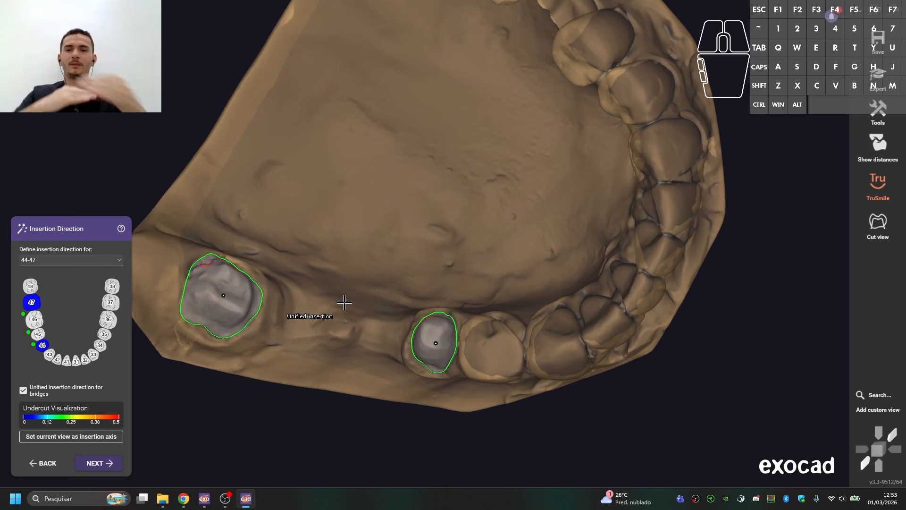
pyautogui.middleClick(355, 327)
pyautogui.moveTo(355, 327); pyautogui.dragTo(414, 266, button='right')
pyautogui.scroll(1, 444, 254)
pyautogui.rightClick(445, 254)
pyautogui.click(423, 231)
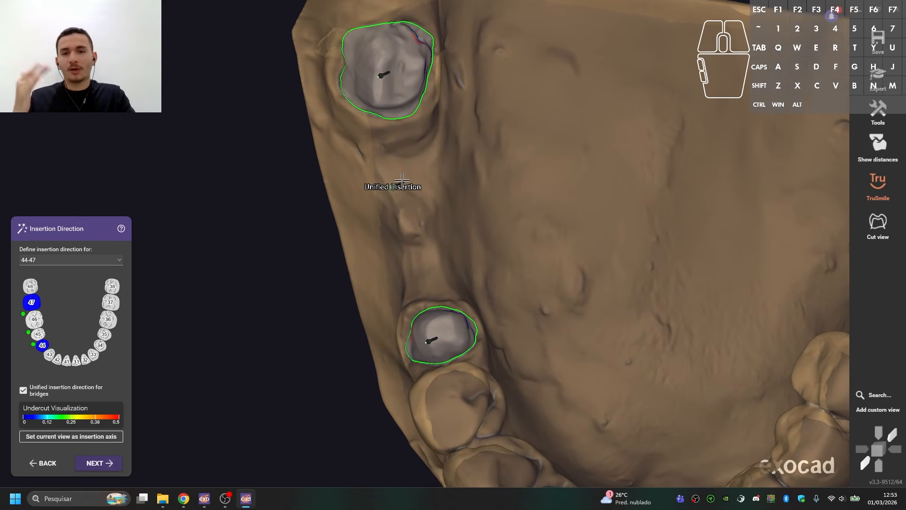
pyautogui.middleClick(401, 182)
pyautogui.middleClick(444, 231)
pyautogui.scroll(2, 394, 278)
pyautogui.moveTo(281, 330); pyautogui.dragTo(261, 273, button='right')
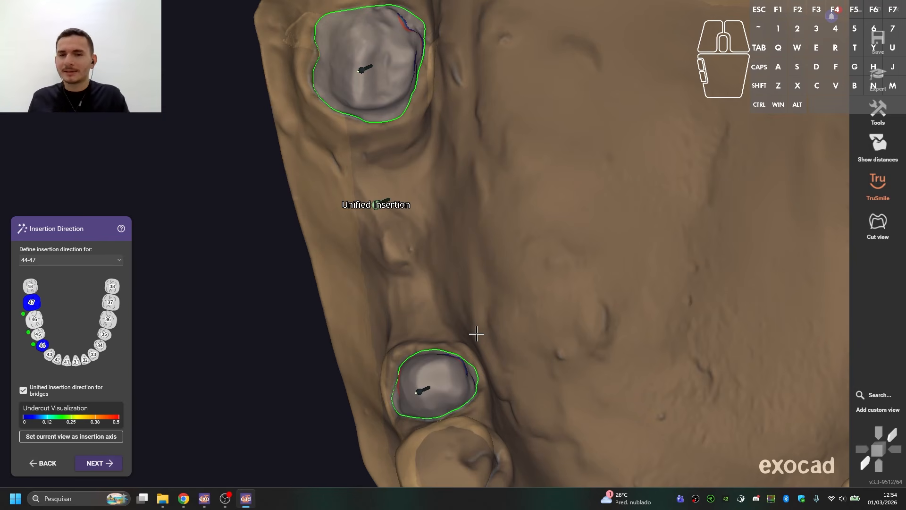
# Examine the undercut areas on abutments 44 and 47 under the unified insertion direction
pyautogui.middleClick(431, 370)
pyautogui.moveTo(431, 280); pyautogui.dragTo(415, 246, button='right')
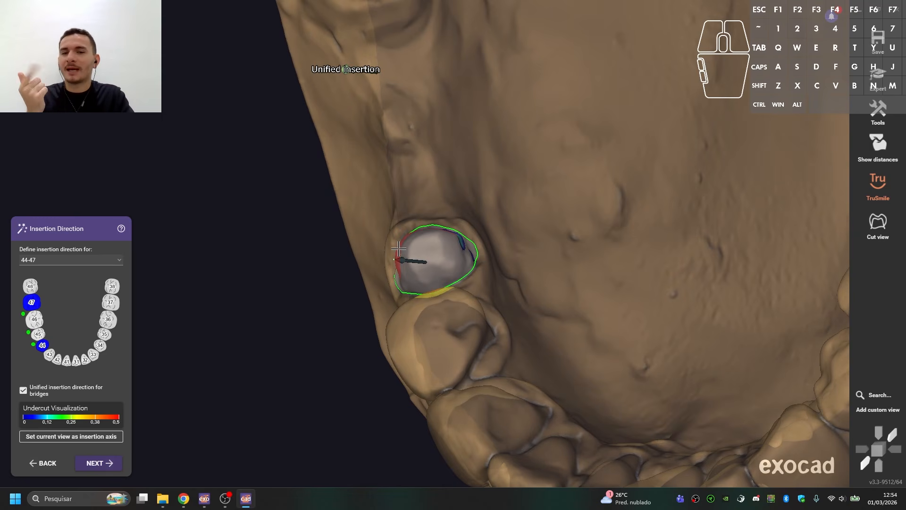
pyautogui.moveTo(393, 279); pyautogui.dragTo(400, 272, button='right')
pyautogui.scroll(5, 400, 272)
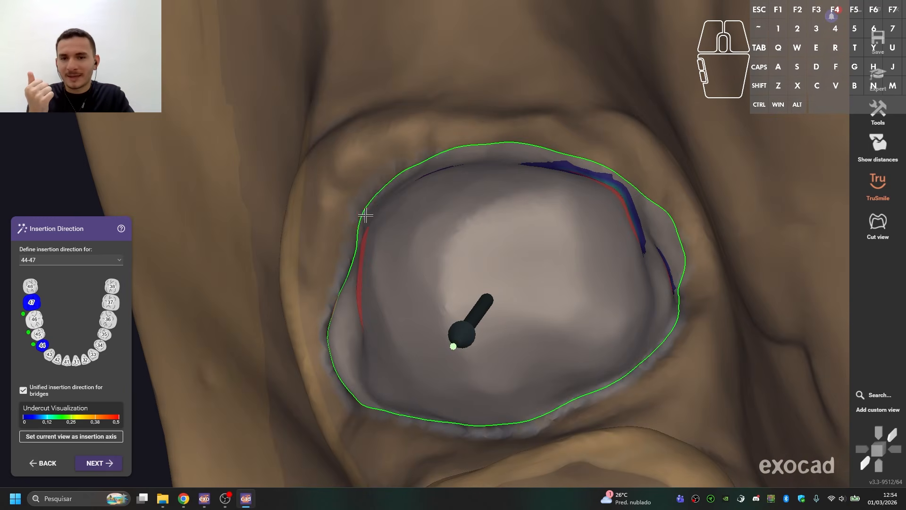
pyautogui.scroll(-7, 383, 310)
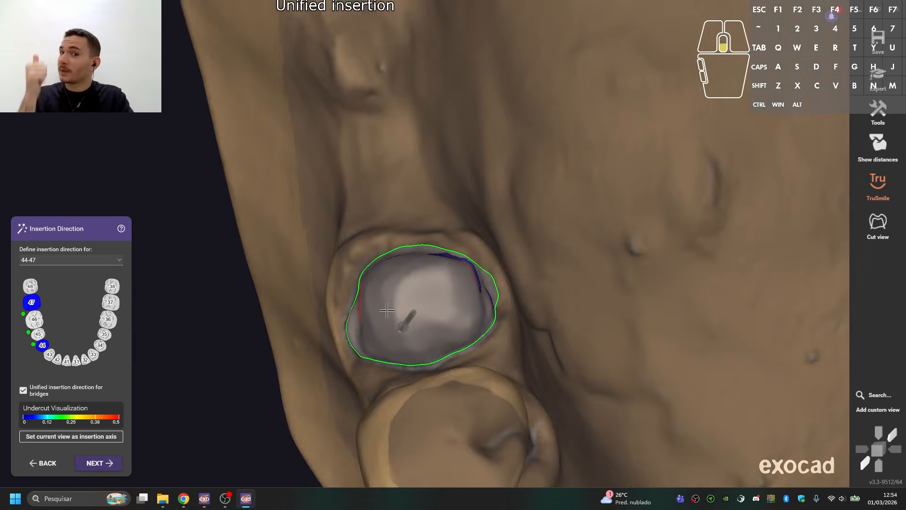
pyautogui.middleClick(399, 39)
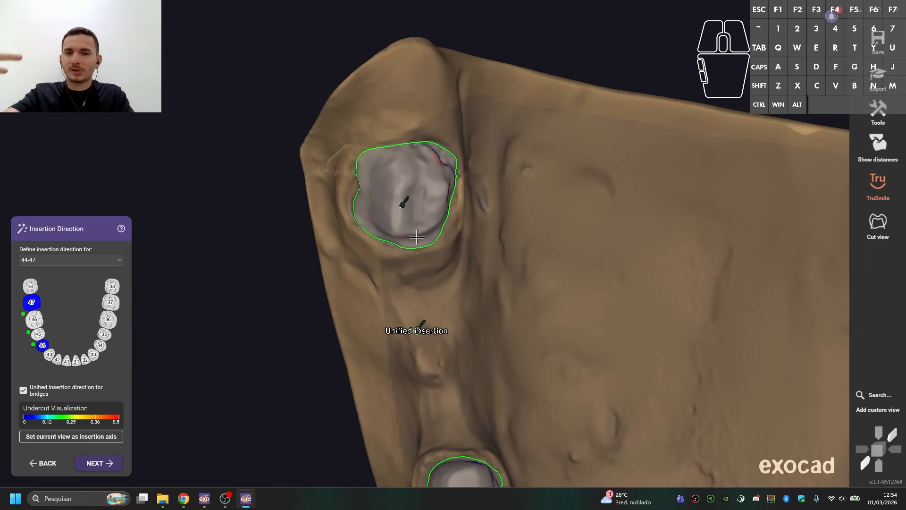
pyautogui.scroll(4, 425, 212)
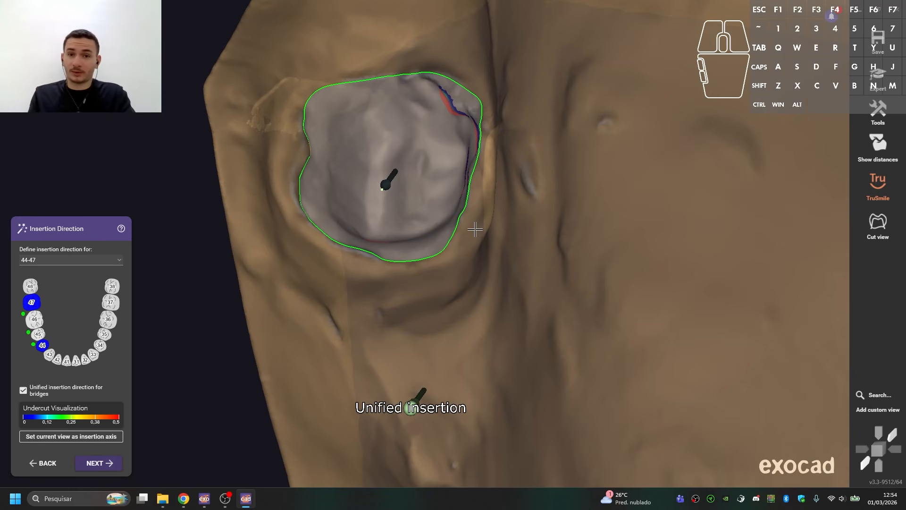
pyautogui.scroll(4, 475, 229)
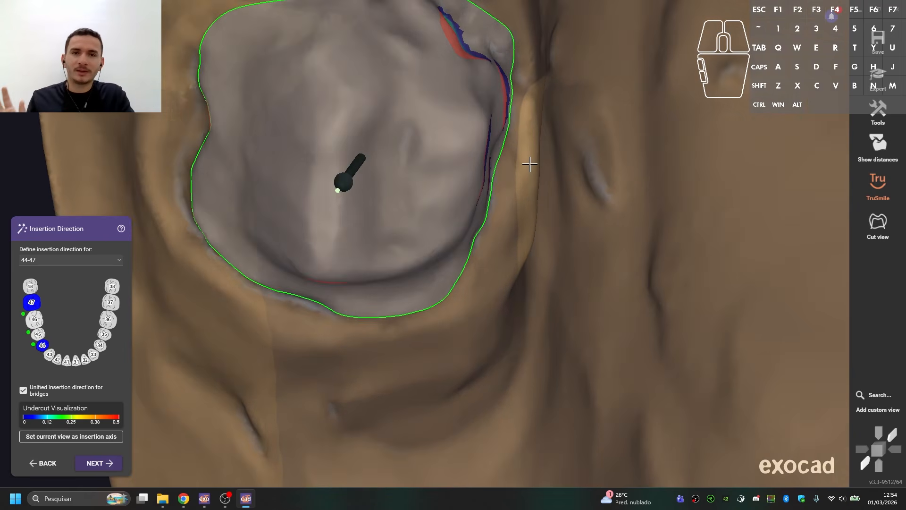
pyautogui.scroll(-4, 529, 164)
pyautogui.scroll(4, 474, 84)
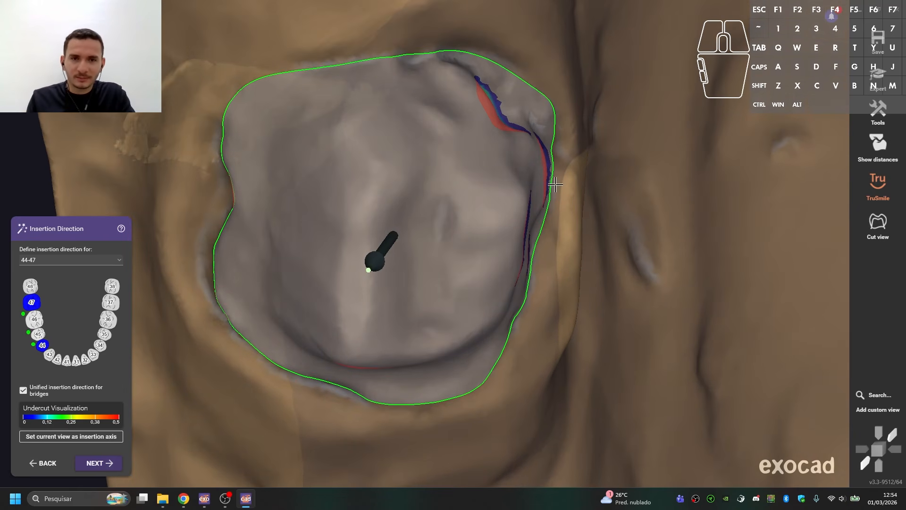
pyautogui.scroll(-6, 420, 121)
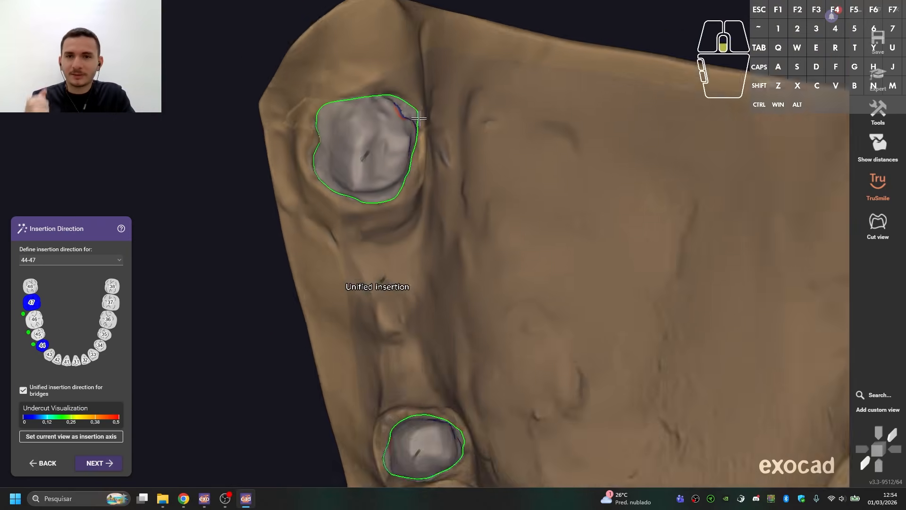
# Set the current view as the insertion axis for bridge 44-47 and proceed to the crown bottoms
pyautogui.scroll(3, 426, 134)
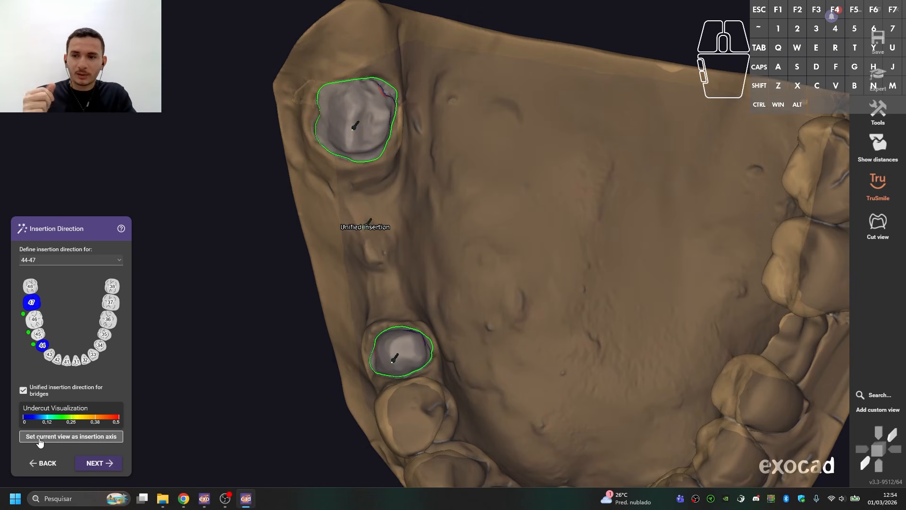
pyautogui.click(74, 440)
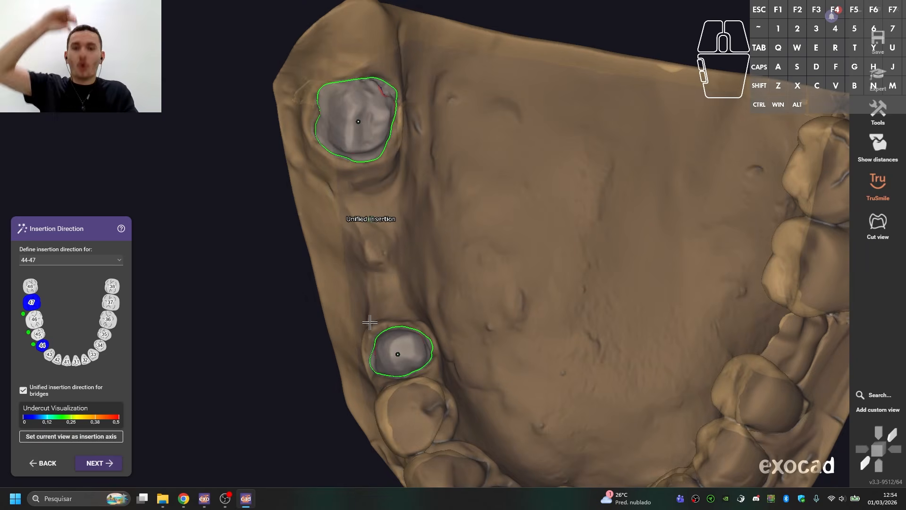
pyautogui.click(113, 463)
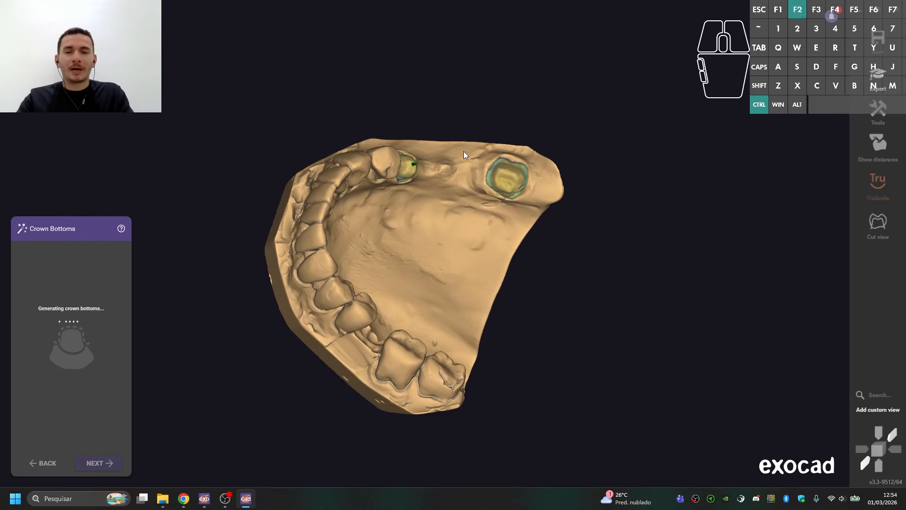
# Show the antagonist and hide the lower jaw scan to view the upper model together with the crown bottoms
pyautogui.moveTo(386, 270); pyautogui.dragTo(491, 213, button='right')
pyautogui.scroll(3, 395, 269)
pyautogui.scroll(3, 423, 180)
pyautogui.press('a')
pyautogui.scroll(-4, 410, 196)
pyautogui.press('a')
pyautogui.middleClick(386, 208)
pyautogui.scroll(-2, 387, 208)
pyautogui.scroll(1, 405, 218)
pyautogui.scroll(4, 405, 217)
pyautogui.middleClick(423, 233)
pyautogui.scroll(-2, 423, 232)
pyautogui.moveTo(443, 253); pyautogui.dragTo(456, 241, button='right')
pyautogui.press('s')
pyautogui.scroll(2, 456, 241)
pyautogui.moveTo(453, 265); pyautogui.dragTo(425, 280, button='right')
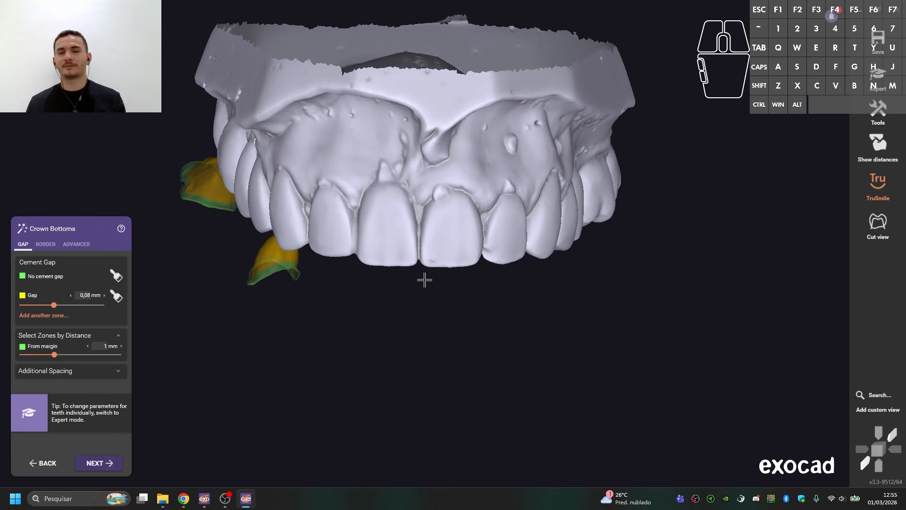
pyautogui.scroll(-2, 422, 288)
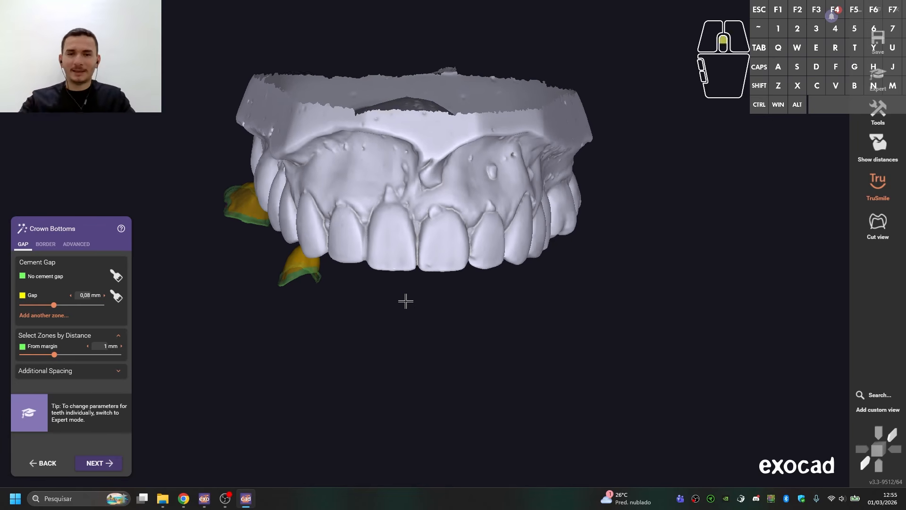
pyautogui.scroll(5, 425, 283)
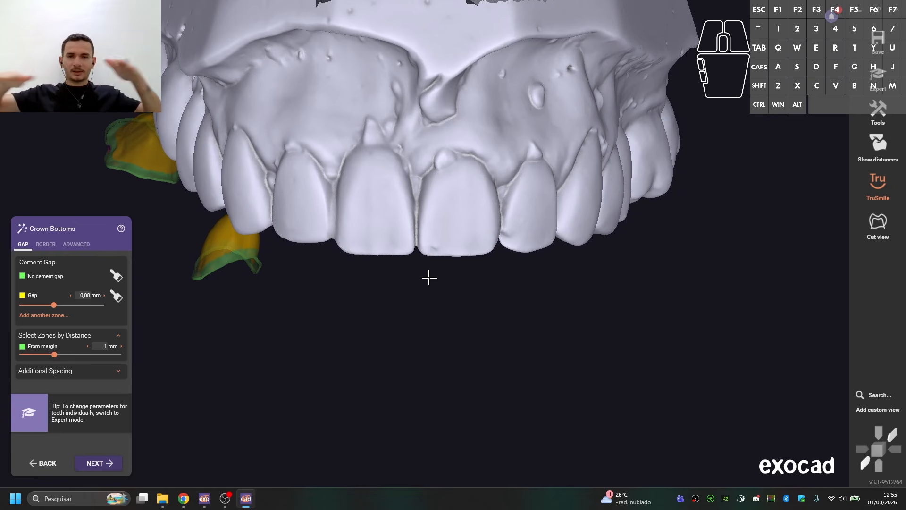
# Show the lower jaw scan again and hide the antagonist
pyautogui.hotkey('ctrl', 'j')
pyautogui.scroll(-3, 432, 265)
pyautogui.hotkey('ctrl', 'a')
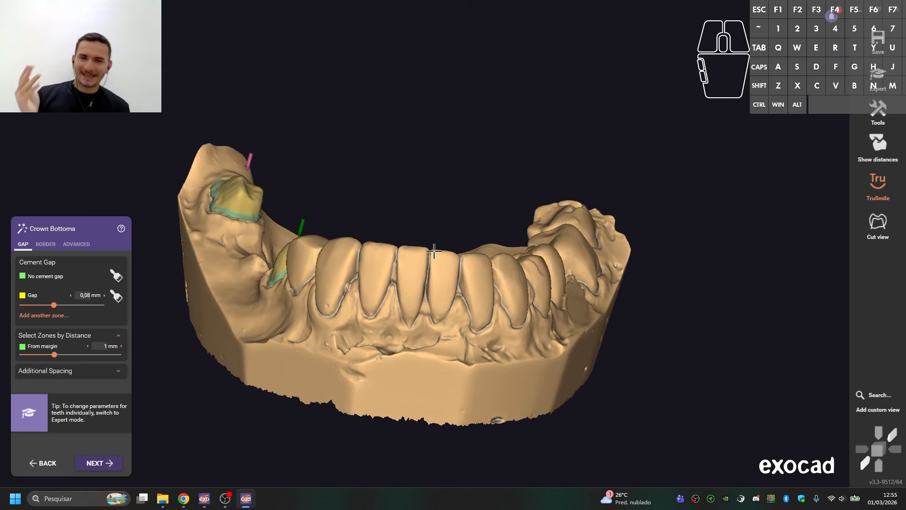
# Examine the lower jaw and the crown bottoms on abutments 44 and 47 from several sides
pyautogui.scroll(1, 426, 215)
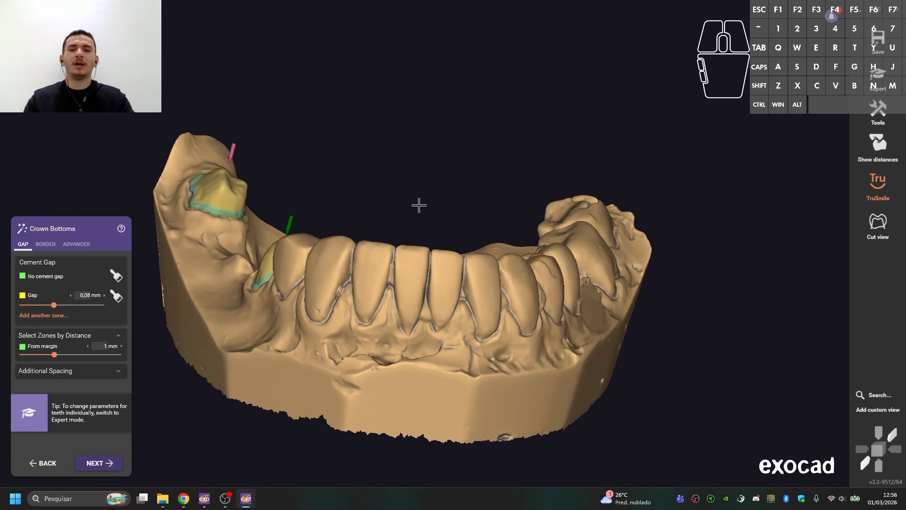
pyautogui.moveTo(789, 395); pyautogui.dragTo(742, 370, button='right')
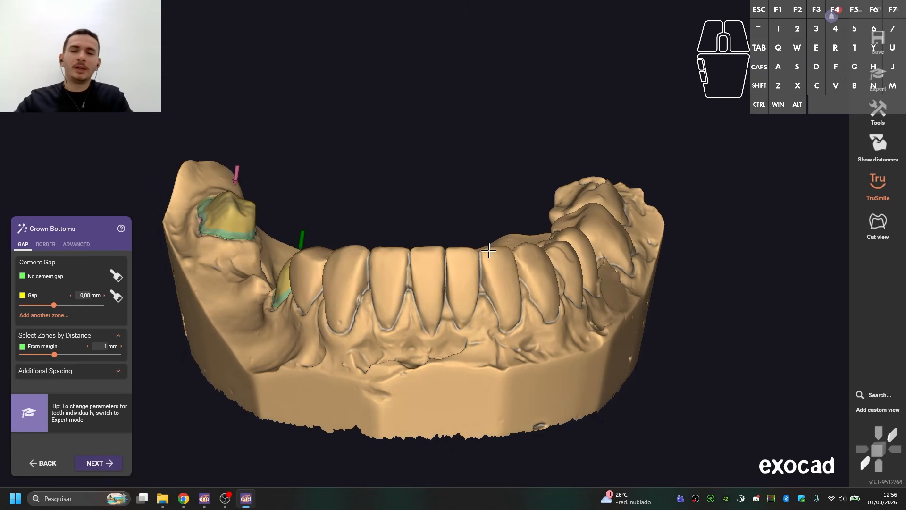
pyautogui.moveTo(488, 250); pyautogui.dragTo(357, 215, button='right')
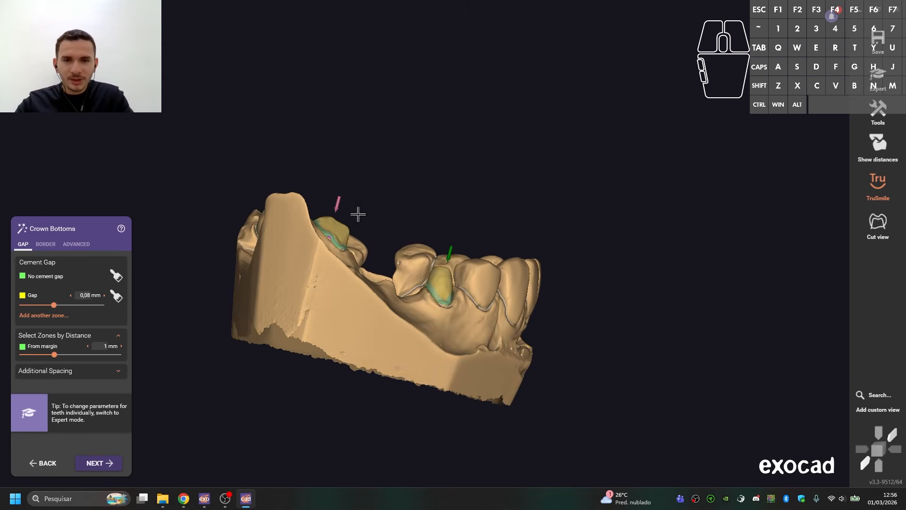
pyautogui.moveTo(795, 401); pyautogui.dragTo(437, 271, button='right')
pyautogui.scroll(5, 477, 283)
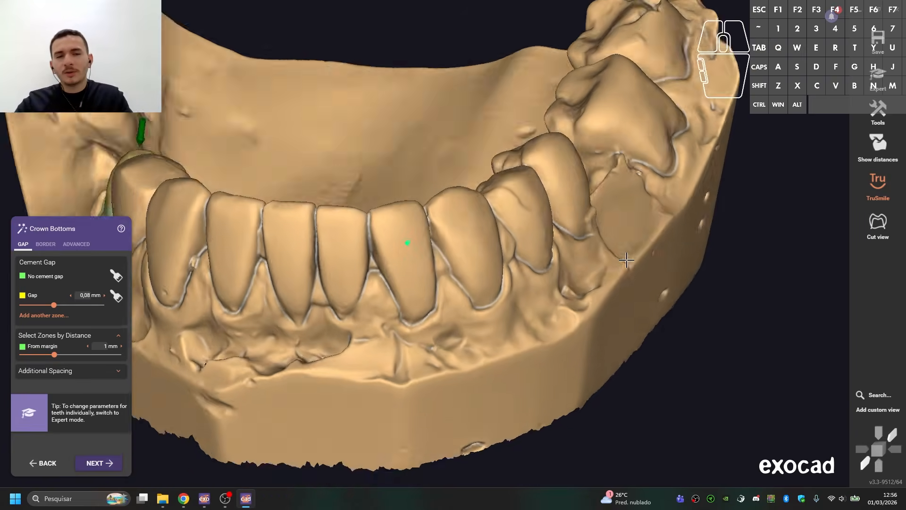
pyautogui.moveTo(626, 260); pyautogui.dragTo(512, 317, button='right')
pyautogui.scroll(-3, 491, 256)
pyautogui.moveTo(491, 255); pyautogui.dragTo(398, 197, button='right')
pyautogui.scroll(4, 375, 221)
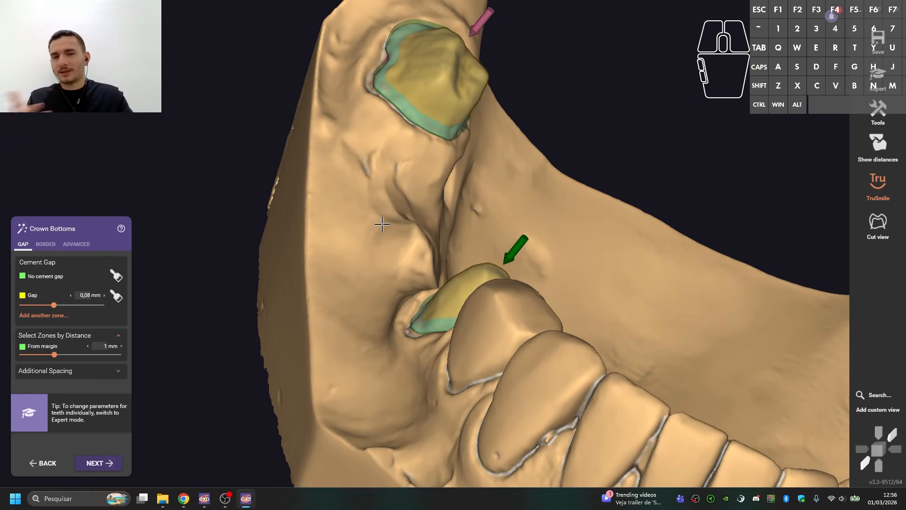
pyautogui.scroll(-5, 382, 224)
pyautogui.scroll(5, 441, 223)
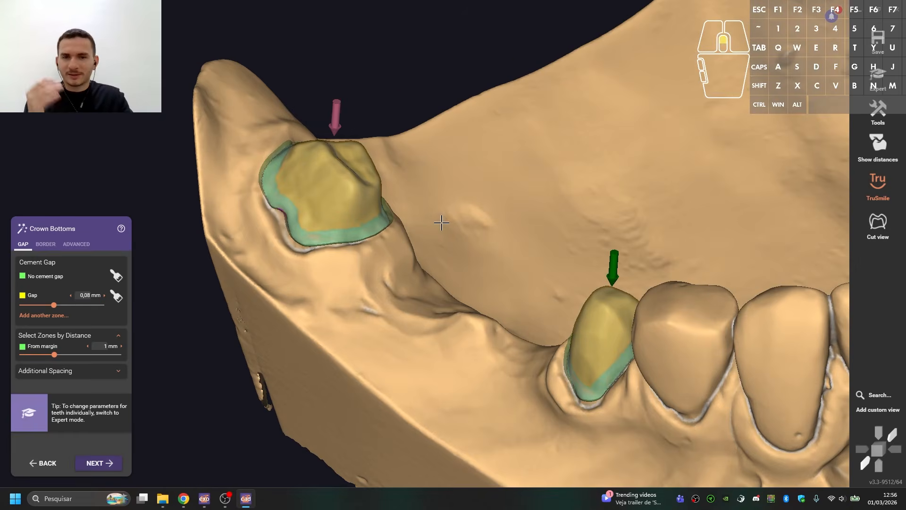
pyautogui.scroll(-5, 401, 236)
pyautogui.moveTo(598, 287); pyautogui.dragTo(455, 300, button='middle')
pyautogui.scroll(4, 448, 274)
pyautogui.moveTo(443, 251); pyautogui.dragTo(410, 320, button='right')
pyautogui.scroll(-3, 417, 277)
pyautogui.scroll(3, 431, 352)
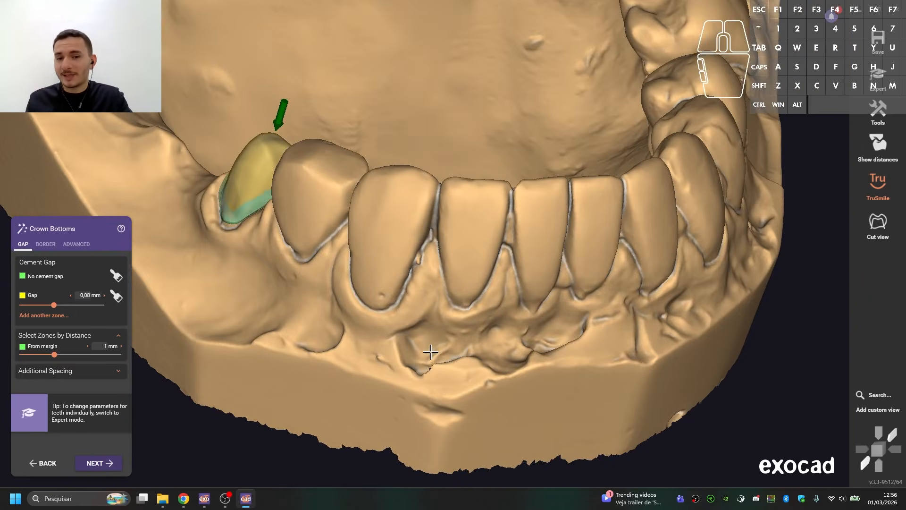
# Orient the lower jaw to a frontal view with the measurement grid and save it as a custom view
pyautogui.scroll(-3, 430, 351)
pyautogui.moveTo(466, 296); pyautogui.dragTo(432, 241, button='right')
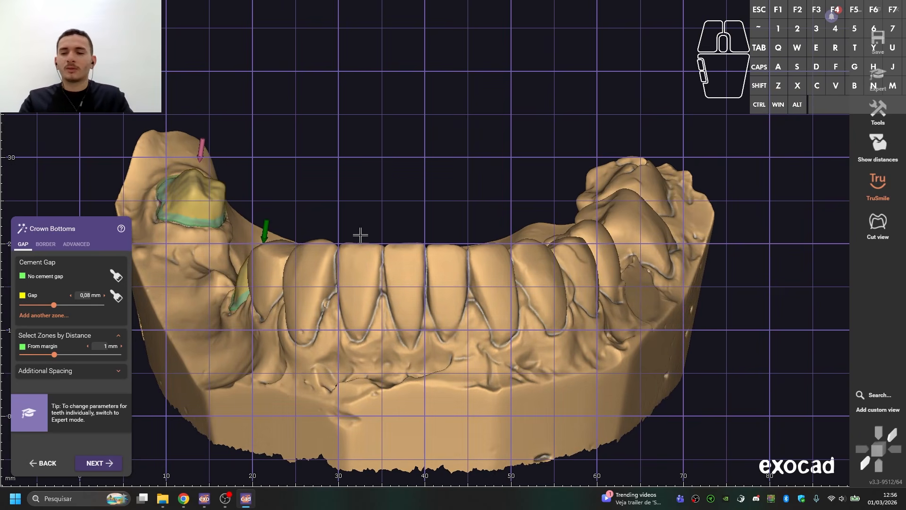
pyautogui.click(873, 409)
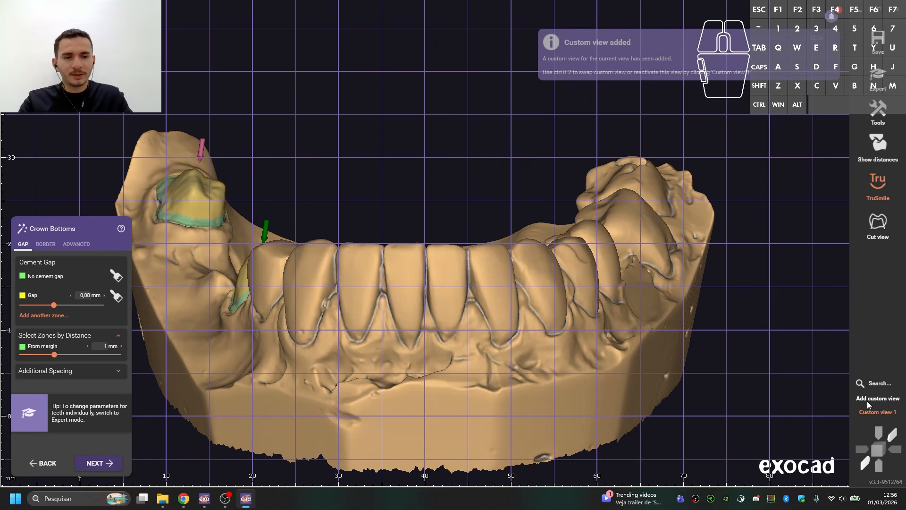
# Toggle the measurement grid and preview a cut view through a lower front tooth, leaving both hidden
pyautogui.hotkey('ctrl', 'shift')
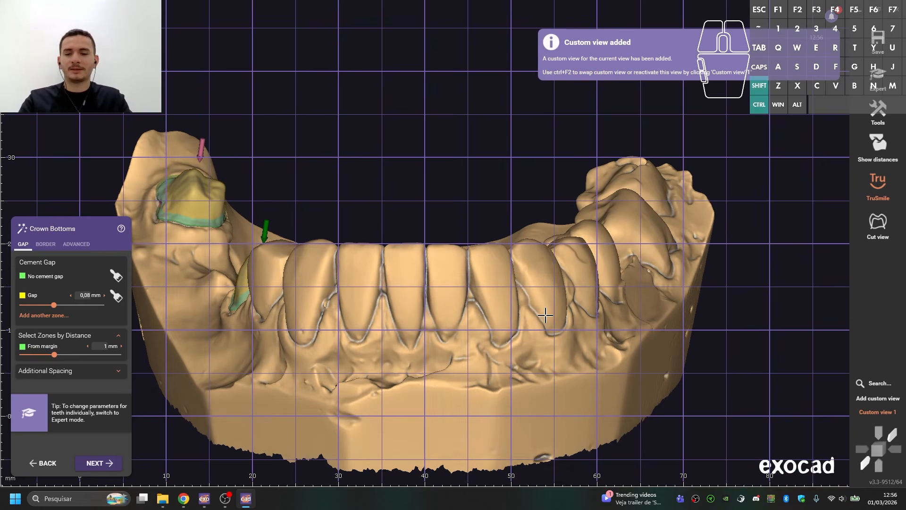
pyautogui.scroll(-3, 420, 248)
pyautogui.hotkey('ctrl', 'shift')
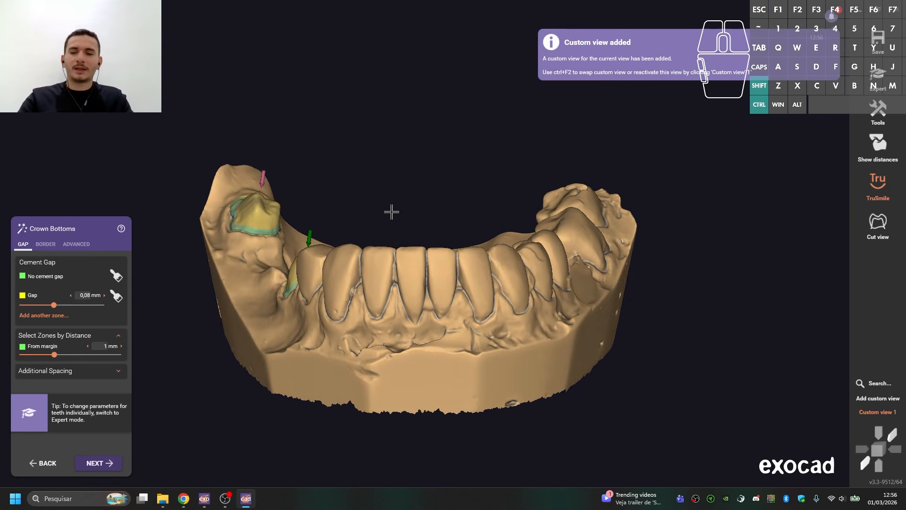
pyautogui.hotkey('ctrl', 'shift')
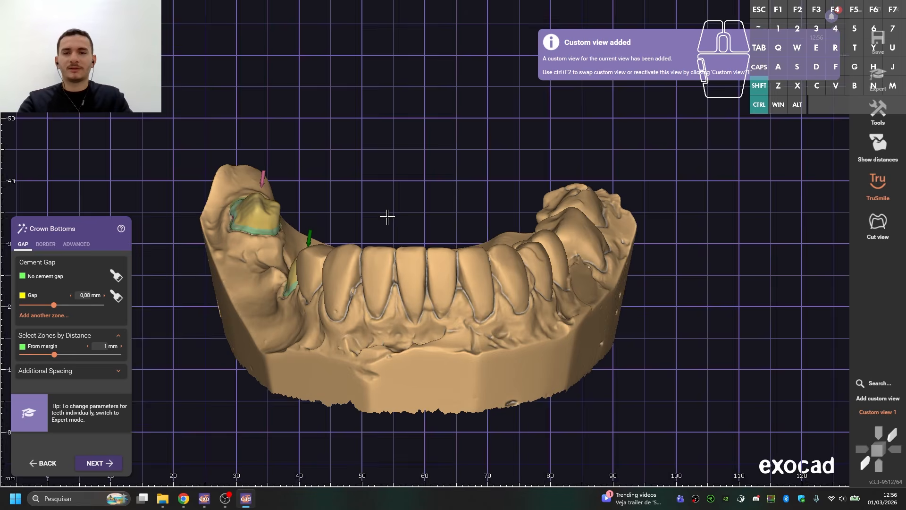
pyautogui.hotkey('ctrl', 'shift')
pyautogui.scroll(3, 438, 271)
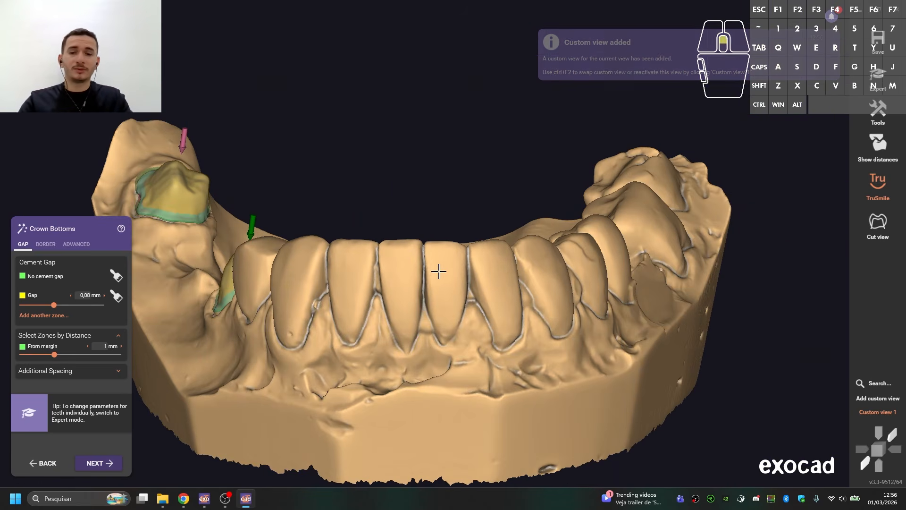
pyautogui.hotkey('ctrl', 'shift', 'c')
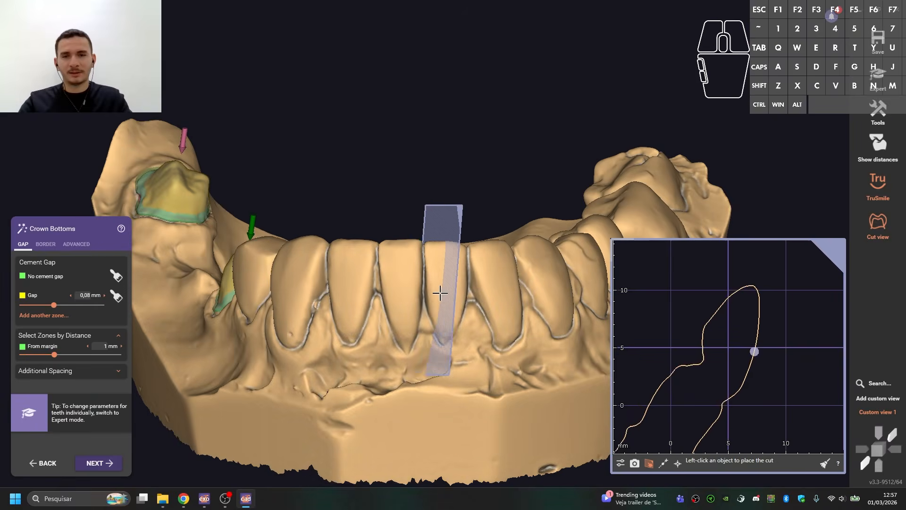
pyautogui.hotkey('ctrl', 'shift', 'c')
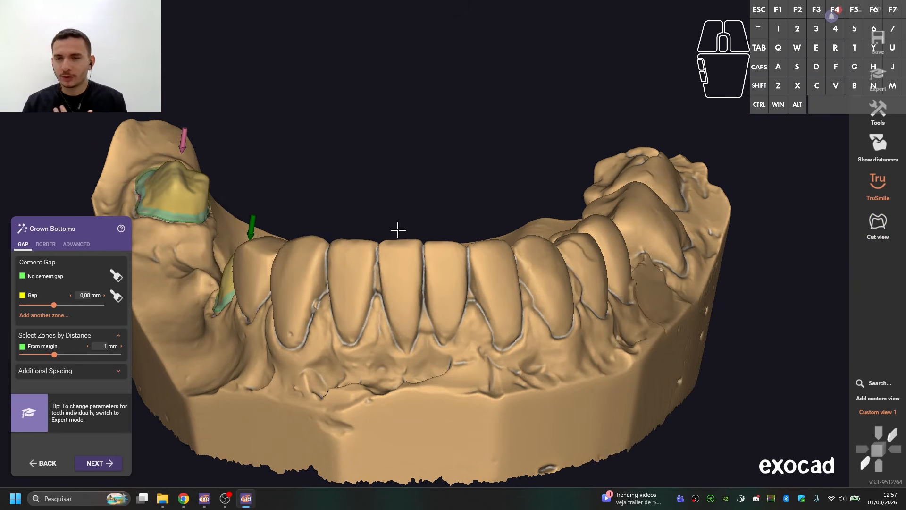
# Swap the custom view and hide the antagonist model
pyautogui.hotkey('ctrl', 'F2')
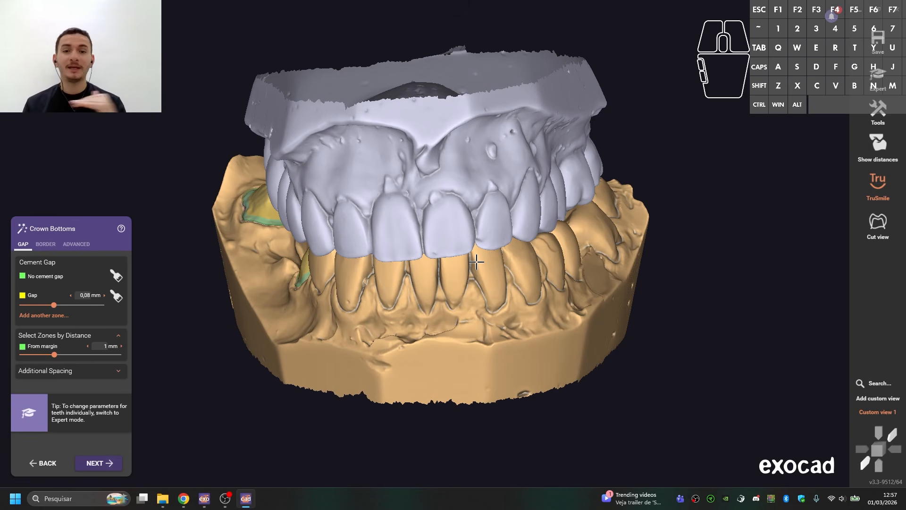
pyautogui.hotkey('ctrl', 'a')
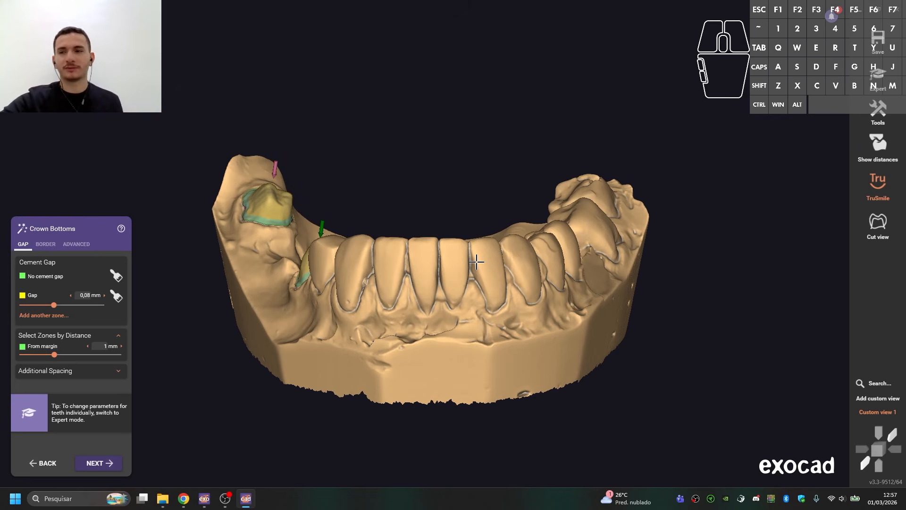
# Examine the cement gap zones on the prepared abutments 44 and 47 up close
pyautogui.moveTo(476, 261); pyautogui.dragTo(426, 246, button='right')
pyautogui.middleClick(353, 398)
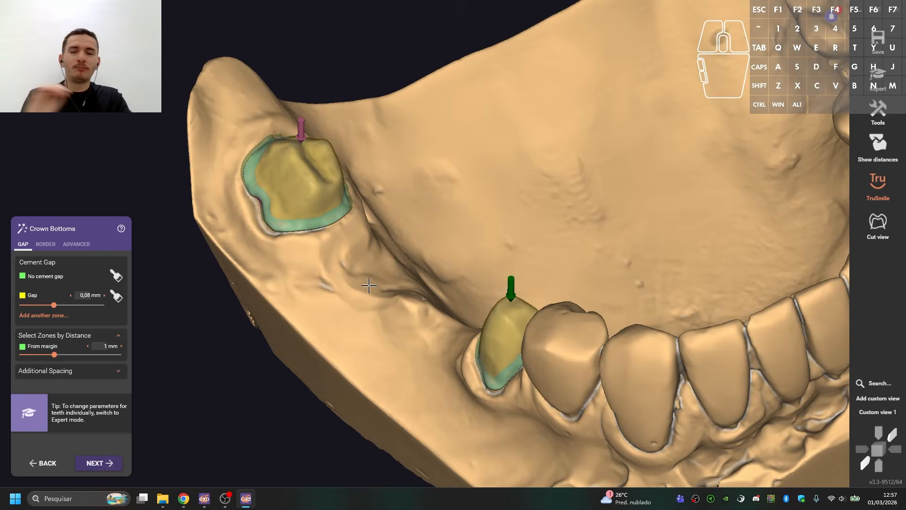
pyautogui.moveTo(428, 287); pyautogui.dragTo(465, 281, button='right')
pyautogui.scroll(4, 455, 280)
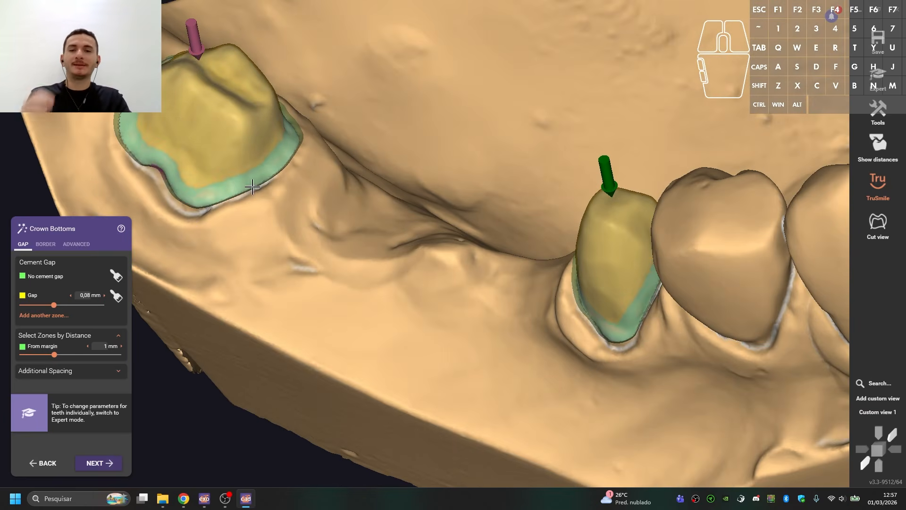
pyautogui.scroll(2, 360, 217)
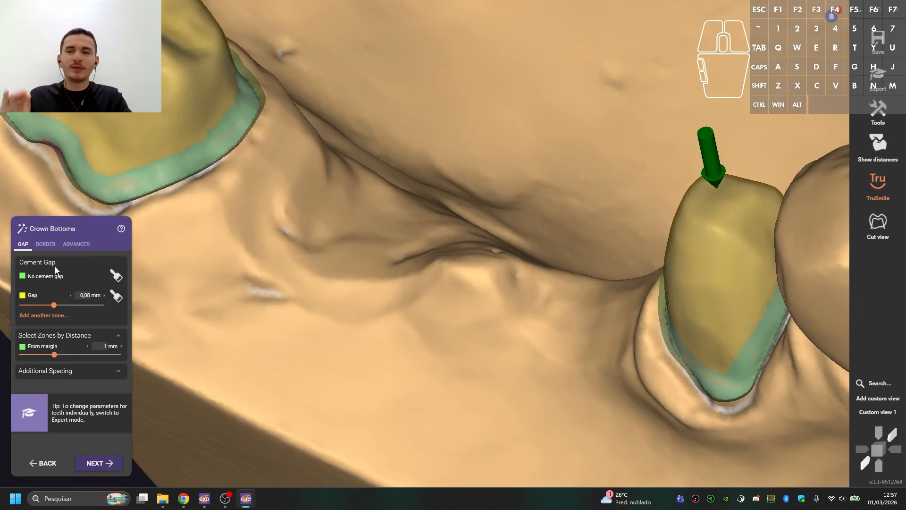
pyautogui.scroll(-5, 283, 247)
pyautogui.scroll(2, 392, 255)
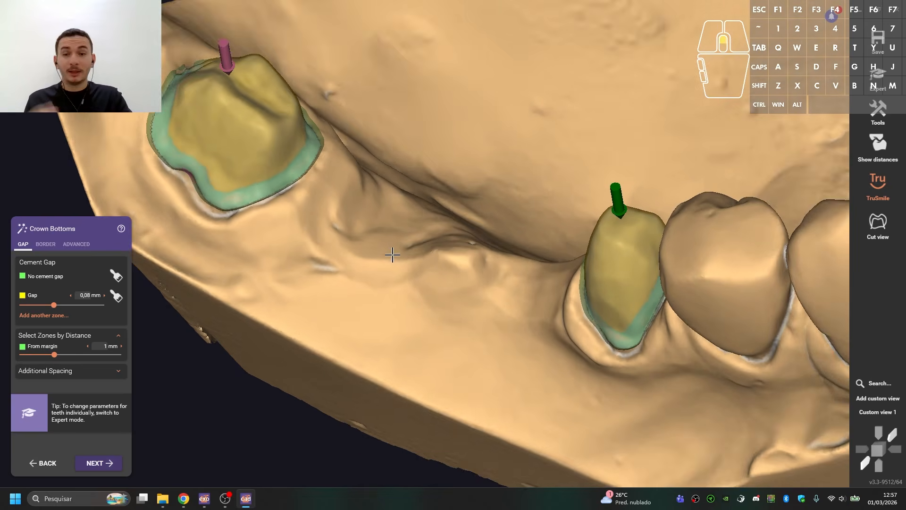
pyautogui.scroll(1, 392, 255)
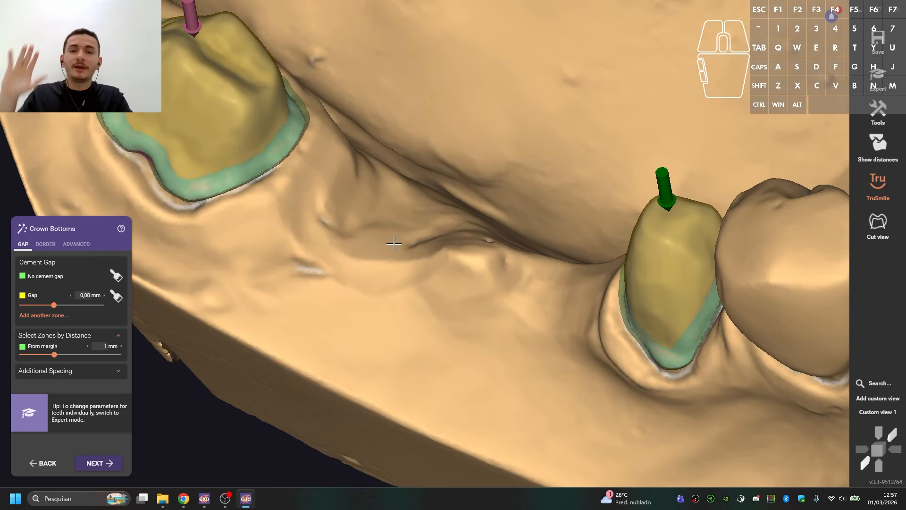
pyautogui.scroll(1, 393, 243)
# Review the border, cement gap and advanced undercut and milling parameters of the crown bottoms
pyautogui.click(46, 244)
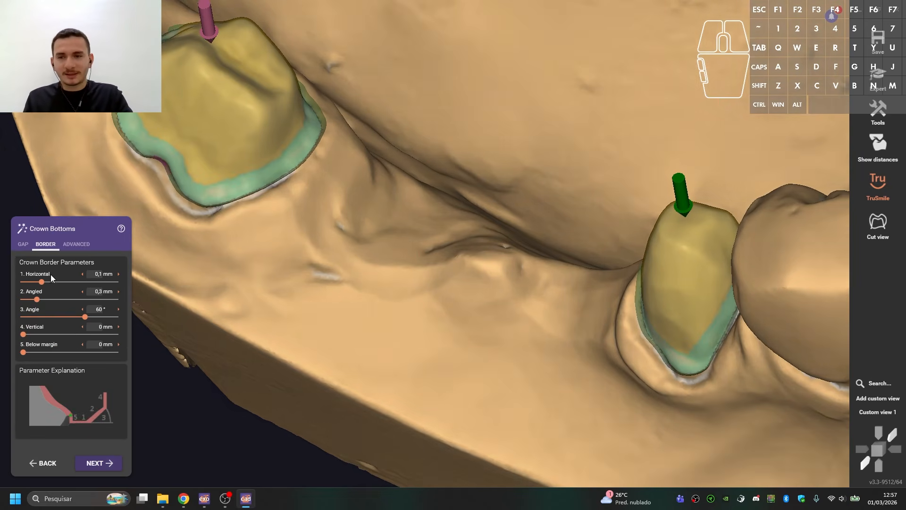
pyautogui.click(22, 244)
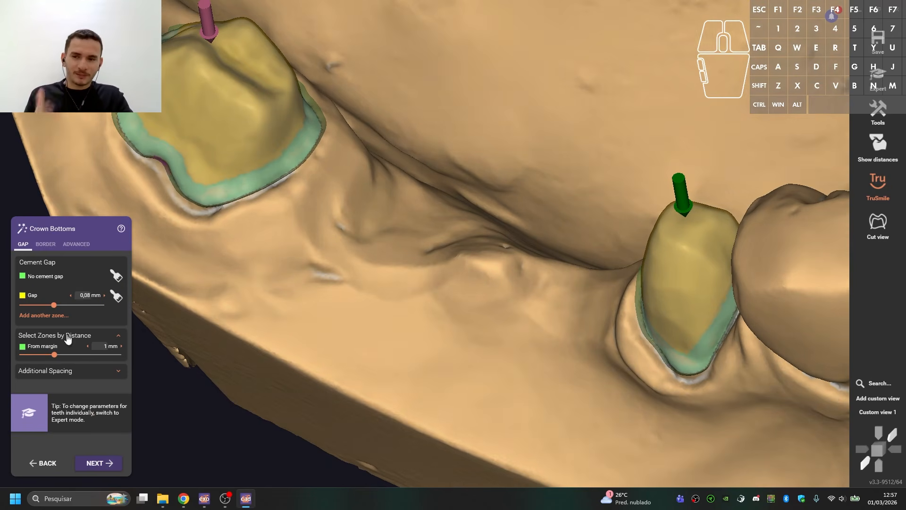
pyautogui.click(70, 244)
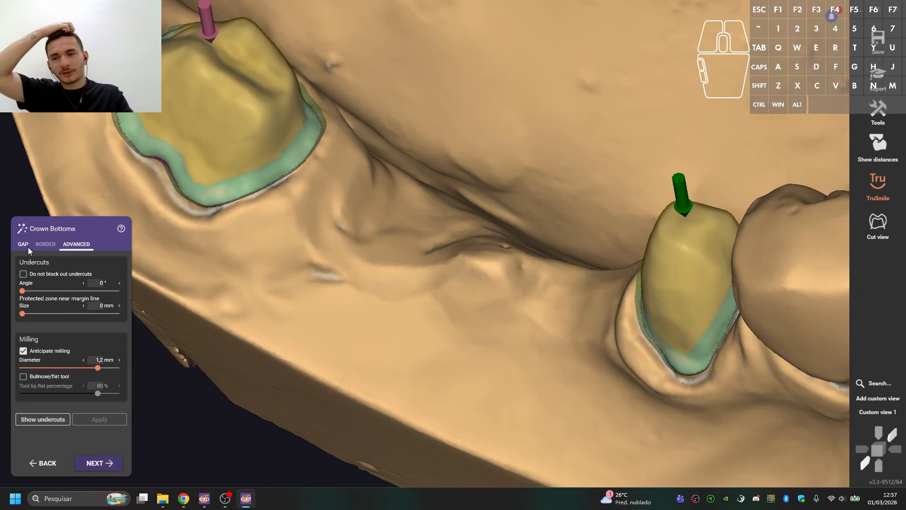
# Set the cement gap to 0.07 mm and the no-gap zone from the margin to 0.3 mm for both crown bottoms
pyautogui.click(24, 245)
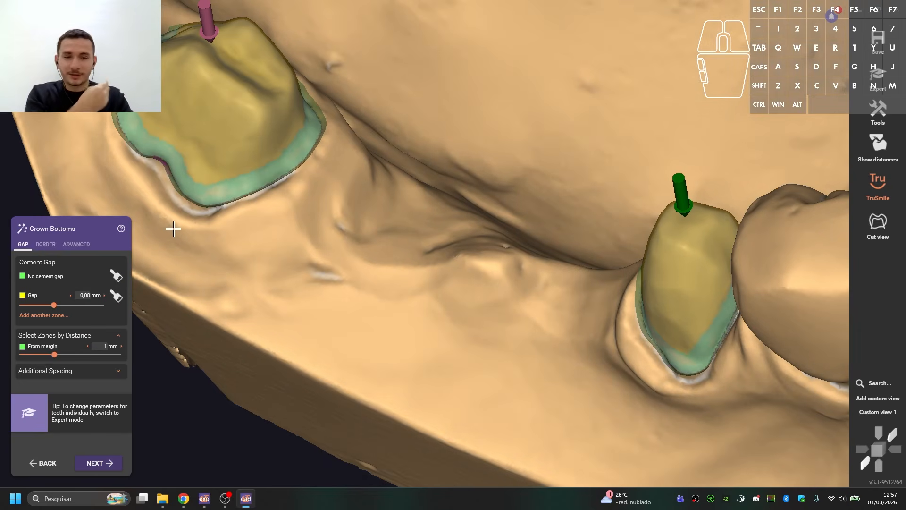
pyautogui.scroll(-2, 211, 244)
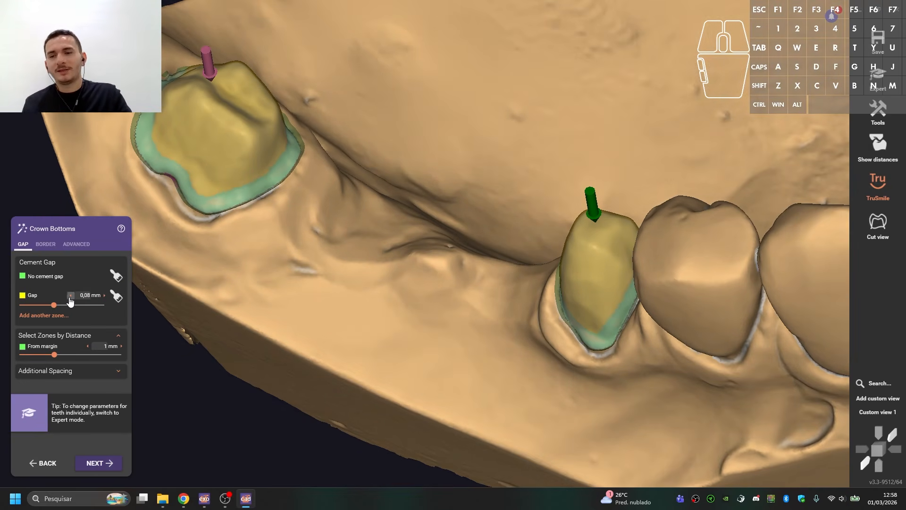
pyautogui.click(71, 296)
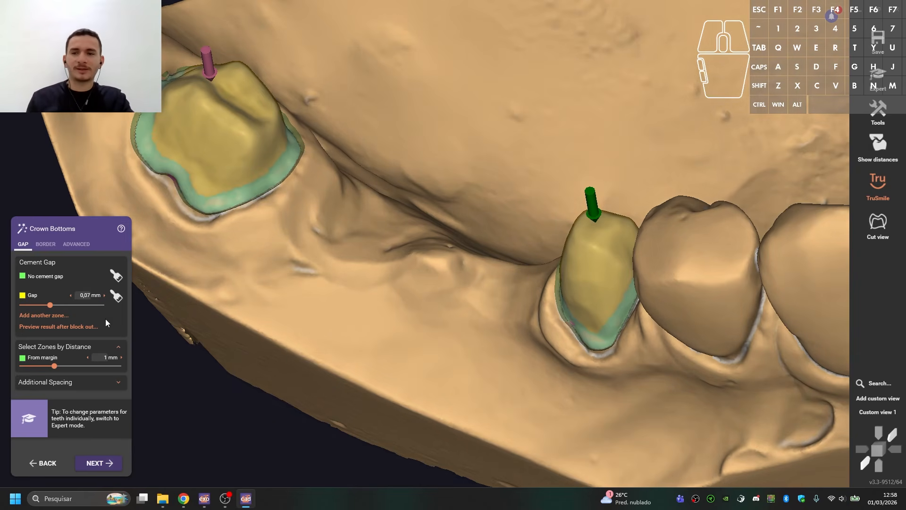
pyautogui.click(96, 359)
pyautogui.click(100, 374)
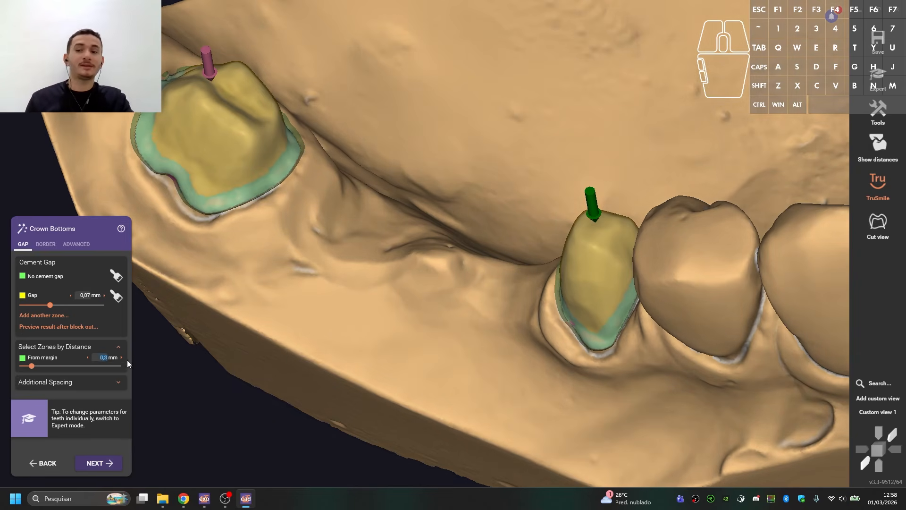
pyautogui.scroll(-1, 268, 369)
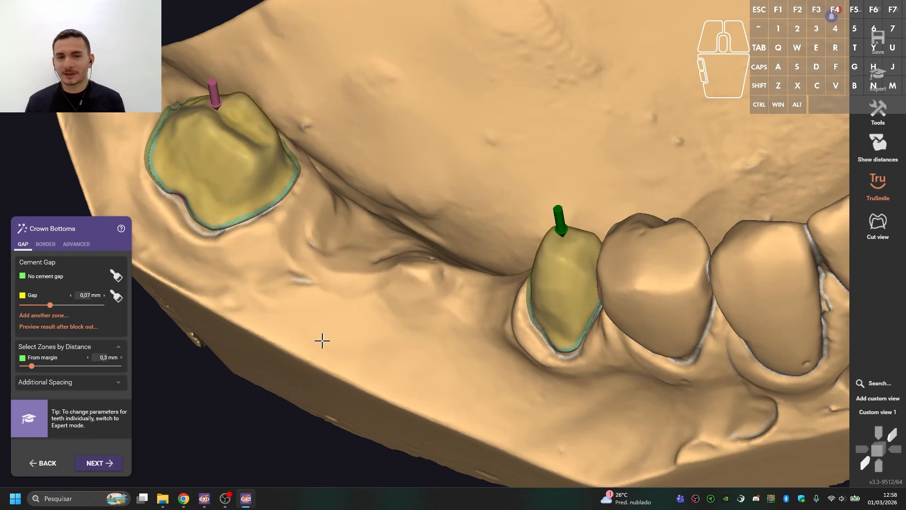
pyautogui.scroll(3, 335, 269)
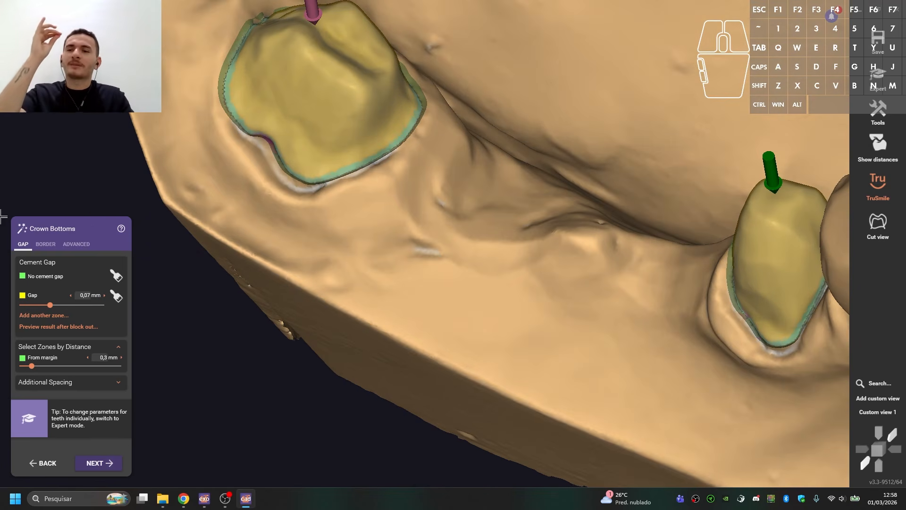
# Set the crown border to 0.07 mm horizontal, 14° angle, 0.26 mm vertical and 0.009 mm below margin
pyautogui.click(46, 244)
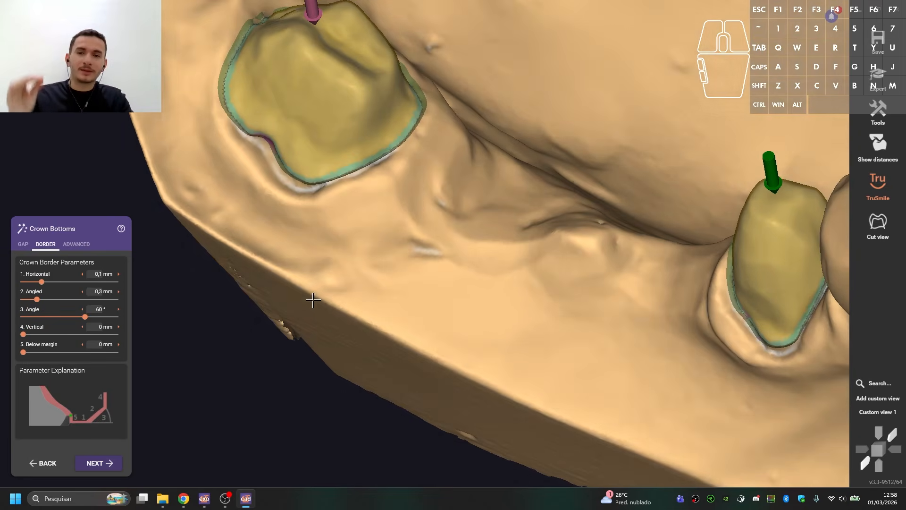
pyautogui.scroll(-2, 325, 273)
pyautogui.moveTo(461, 244); pyautogui.dragTo(424, 243, button='middle')
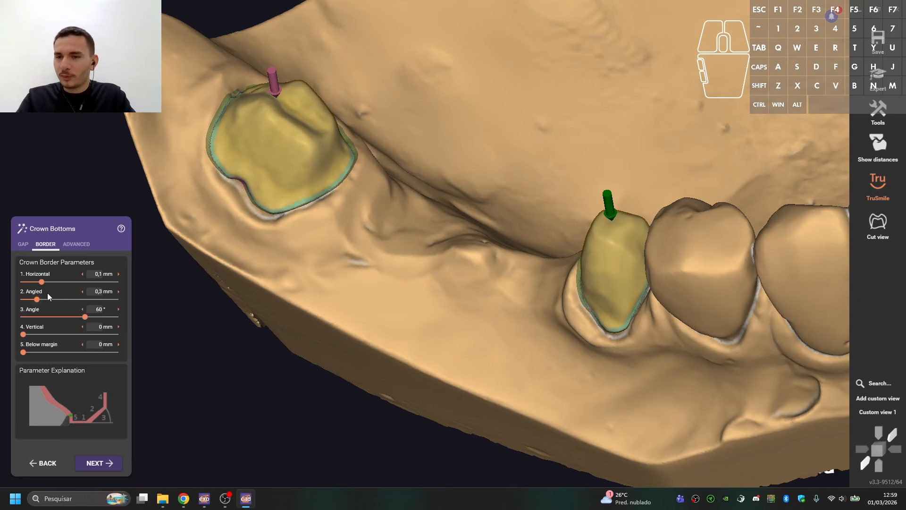
pyautogui.click(36, 282)
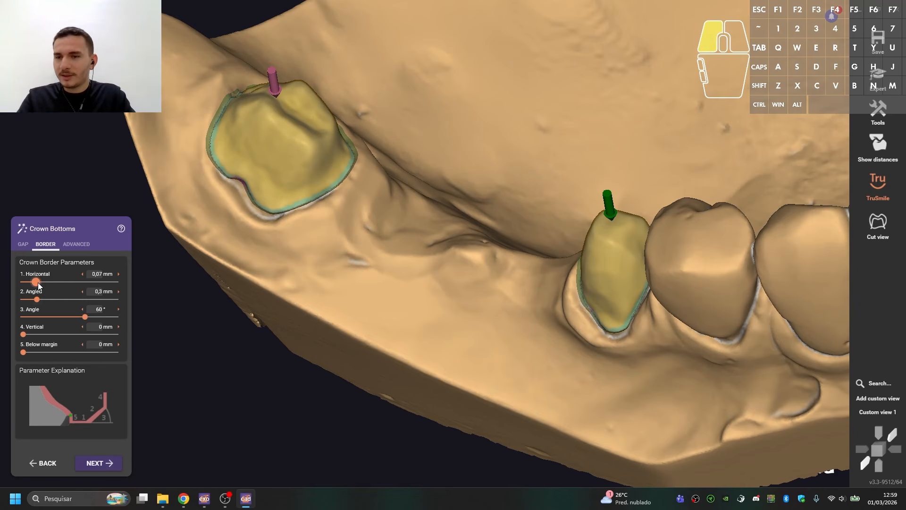
pyautogui.click(37, 317)
pyautogui.click(35, 334)
pyautogui.click(36, 352)
pyautogui.click(33, 352)
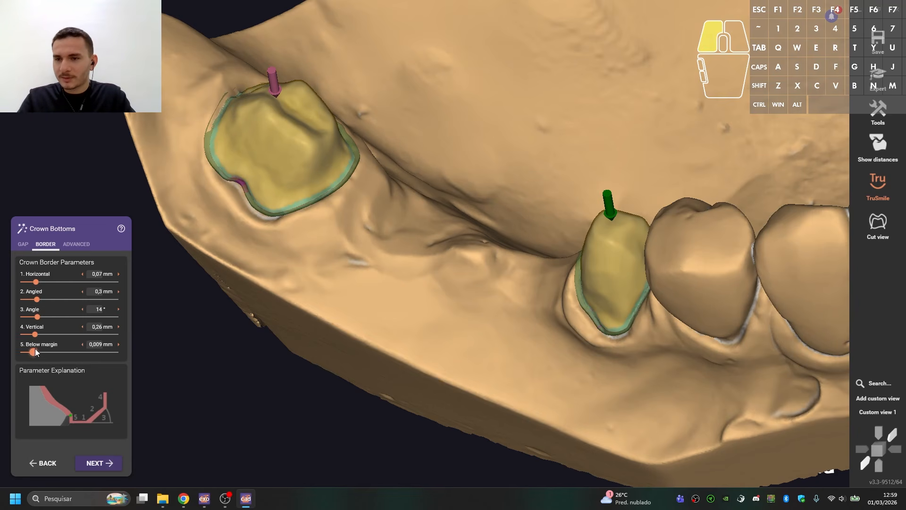
# Refine the crown border to a 12° angle, 0.27 mm angled and 0.08 mm horizontal
pyautogui.click(35, 317)
pyautogui.click(35, 299)
pyautogui.click(37, 282)
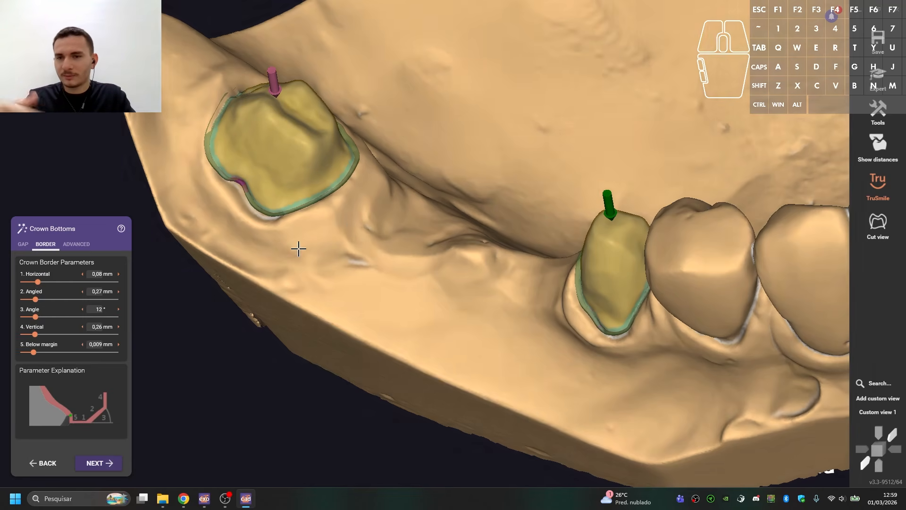
# Review the advanced undercut and milling settings and inspect the crown bottoms on 44 and 47 from above
pyautogui.scroll(-4, 325, 238)
pyautogui.moveTo(358, 235); pyautogui.dragTo(425, 243, button='middle')
pyautogui.click(88, 241)
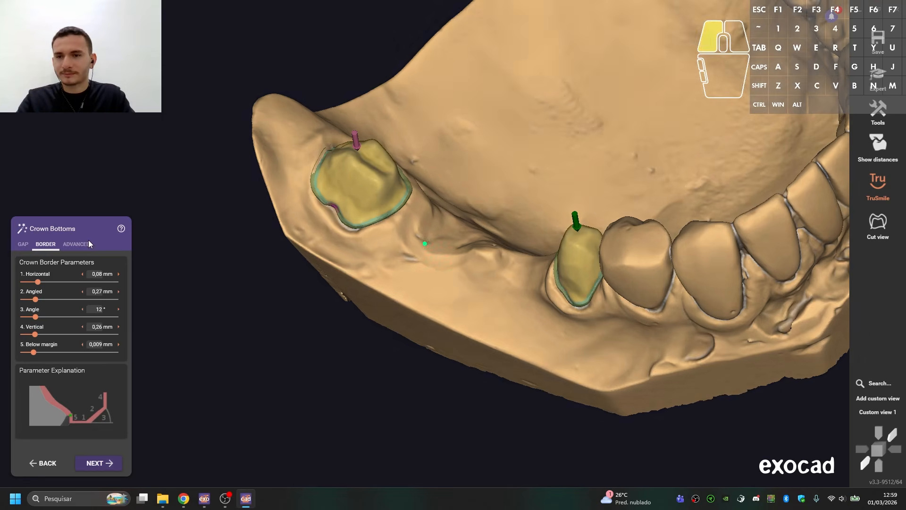
pyautogui.scroll(2, 403, 232)
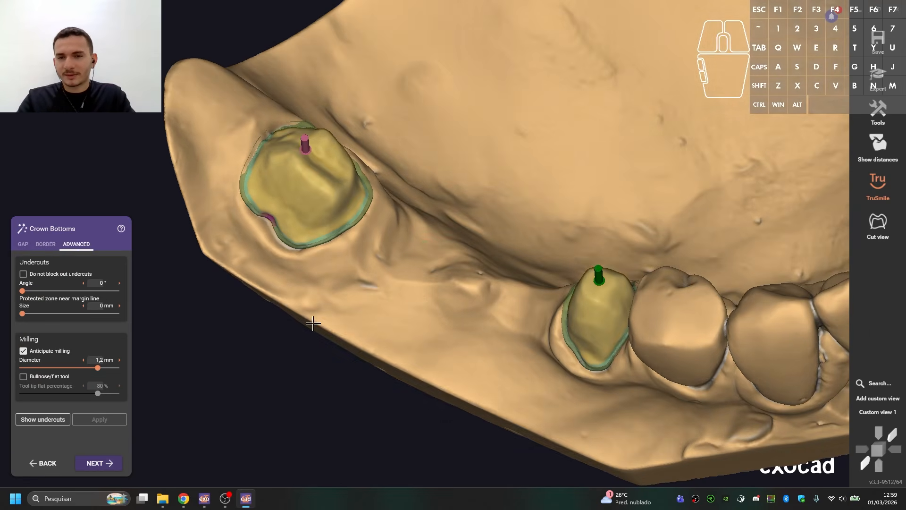
pyautogui.scroll(-4, 369, 286)
pyautogui.moveTo(406, 221); pyautogui.dragTo(440, 273, button='right')
pyautogui.scroll(3, 453, 281)
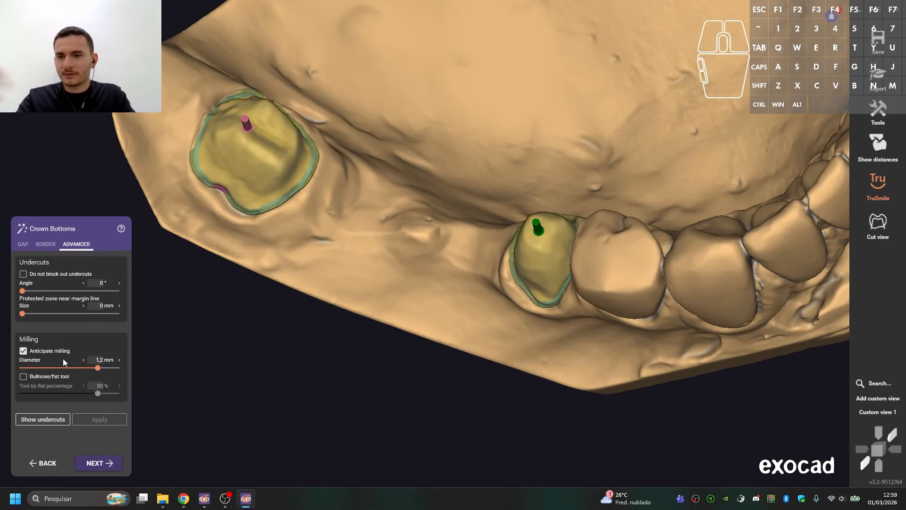
pyautogui.scroll(-3, 425, 244)
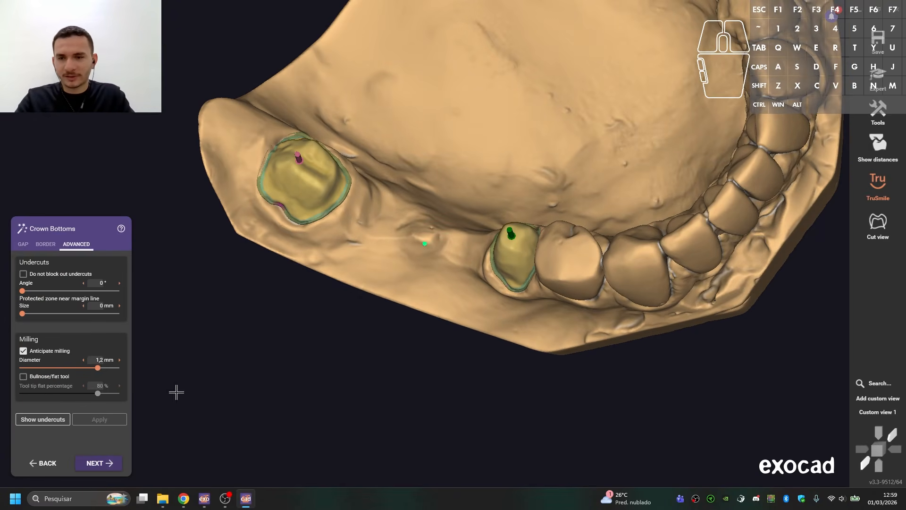
# Accept the crown bottoms and switch from the wizard to Expert mode with the antagonist hidden
pyautogui.click(96, 468)
pyautogui.hotkey('ctrl', '1')
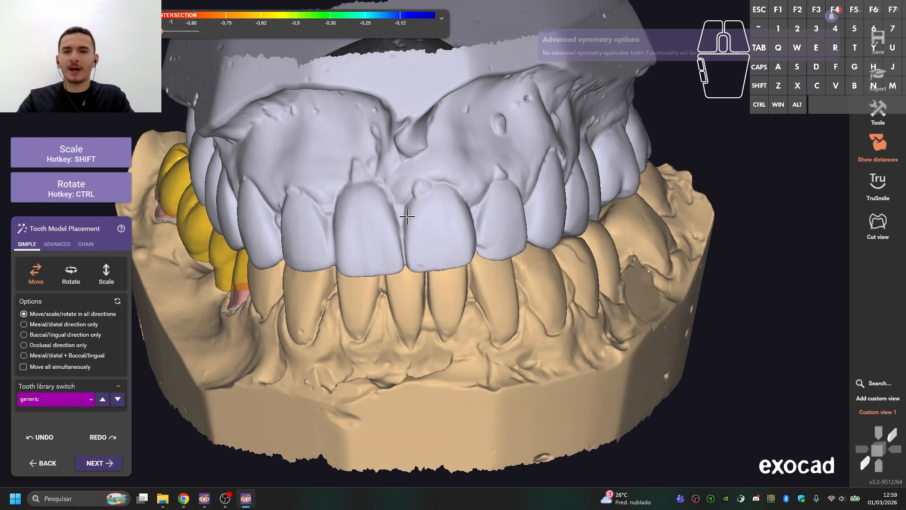
pyautogui.scroll(3, 357, 182)
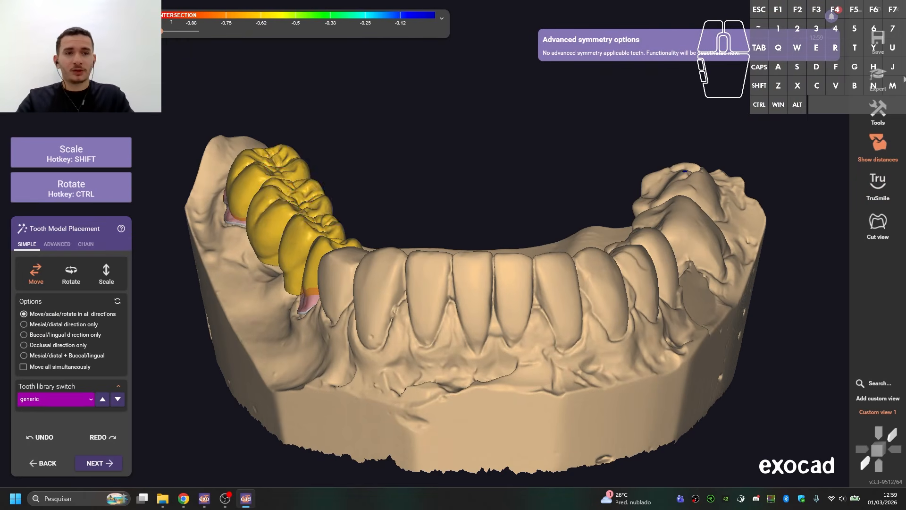
pyautogui.click(877, 82)
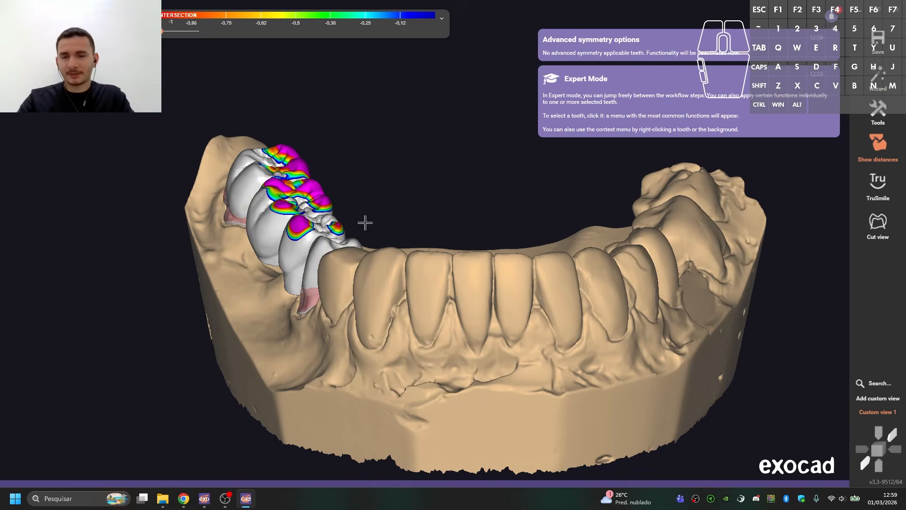
# Start converting the library tooth models to pontics
pyautogui.scroll(3, 353, 203)
pyautogui.moveTo(353, 203); pyautogui.dragTo(368, 178, button='right')
pyautogui.scroll(3, 236, 269)
pyautogui.rightClick(132, 284)
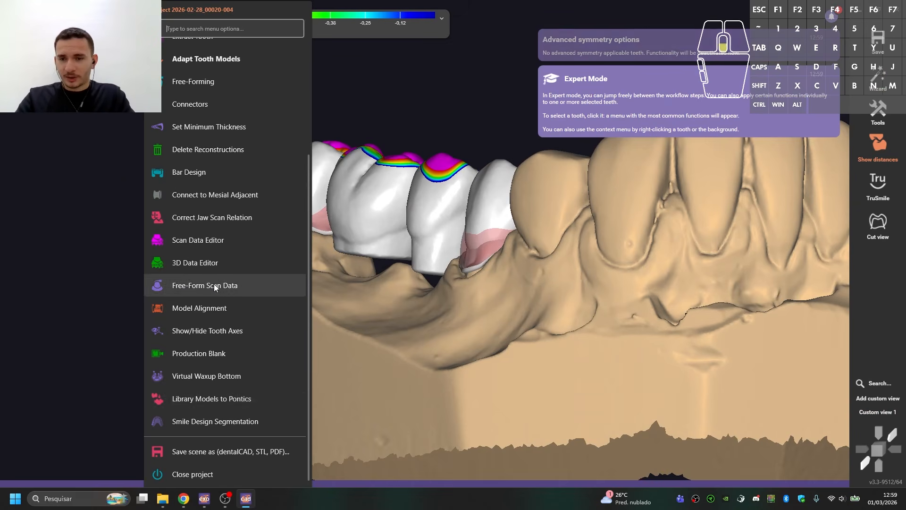
pyautogui.click(198, 394)
pyautogui.click(512, 289)
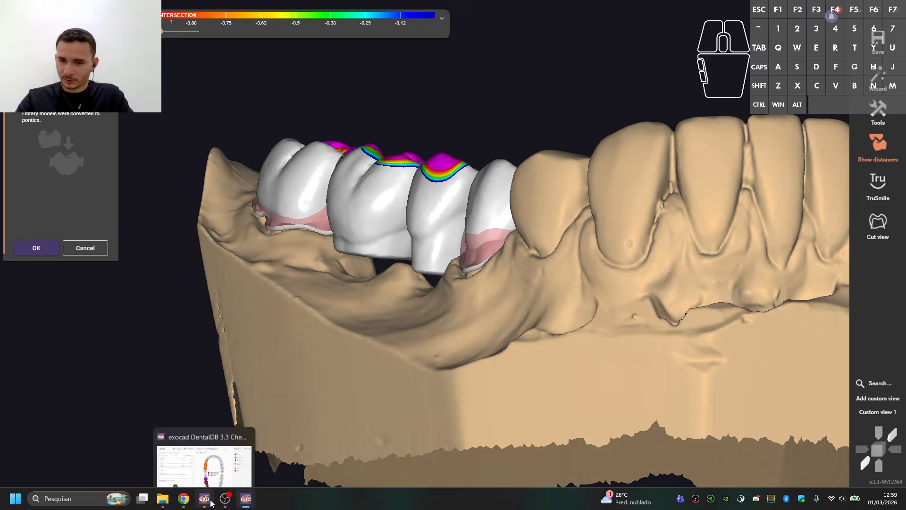
# Check the planned tooth indications in exocad DentalDB, return to the design and accept the pontic conversion
pyautogui.click(204, 499)
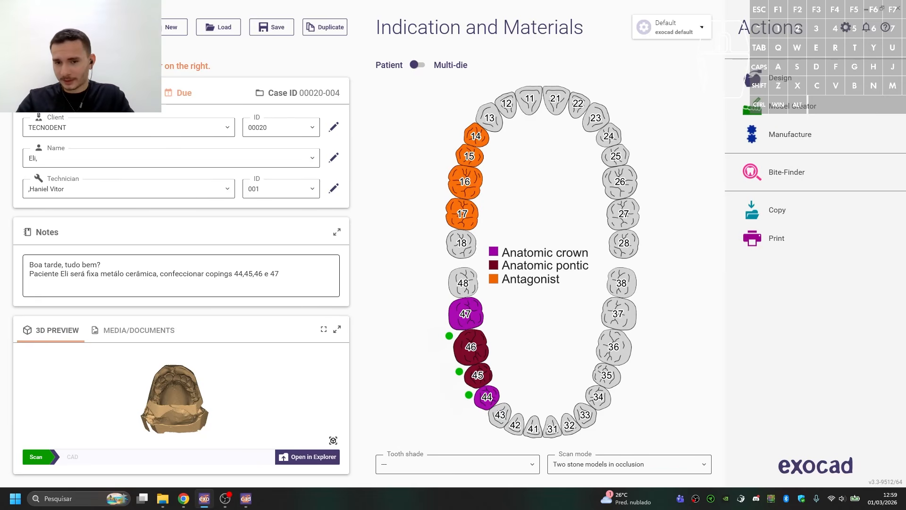
pyautogui.moveTo(246, 498)
pyautogui.click(259, 465)
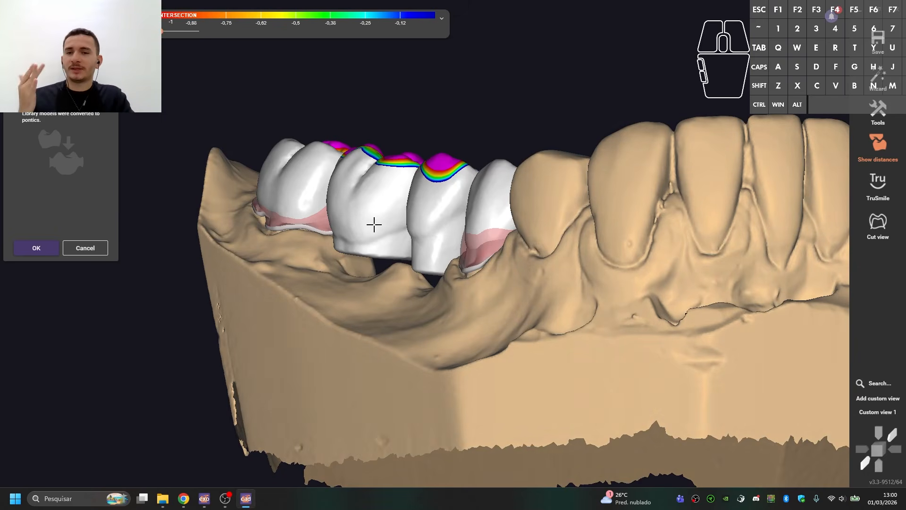
pyautogui.moveTo(374, 225); pyautogui.dragTo(380, 165, button='right')
pyautogui.click(35, 247)
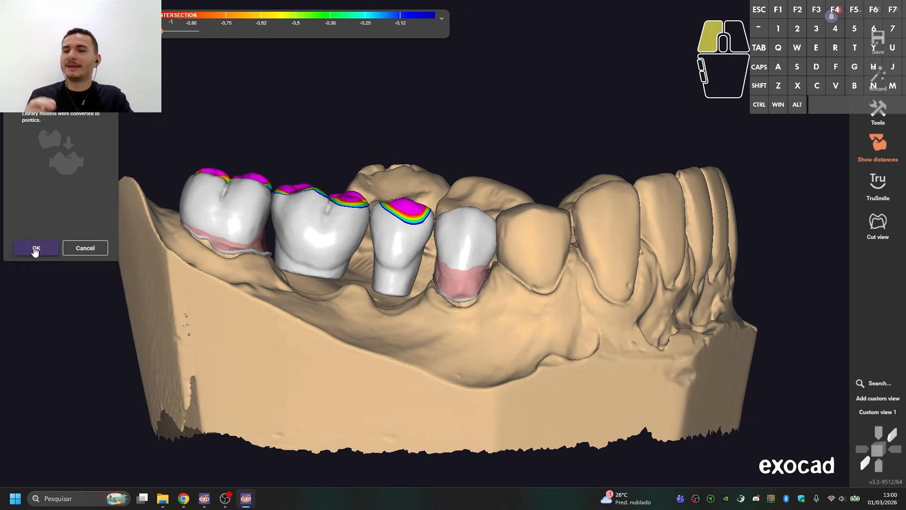
# Generate a virtual waxup scan from the tooth models of the 44 to 47 bridge
pyautogui.rightClick(311, 127)
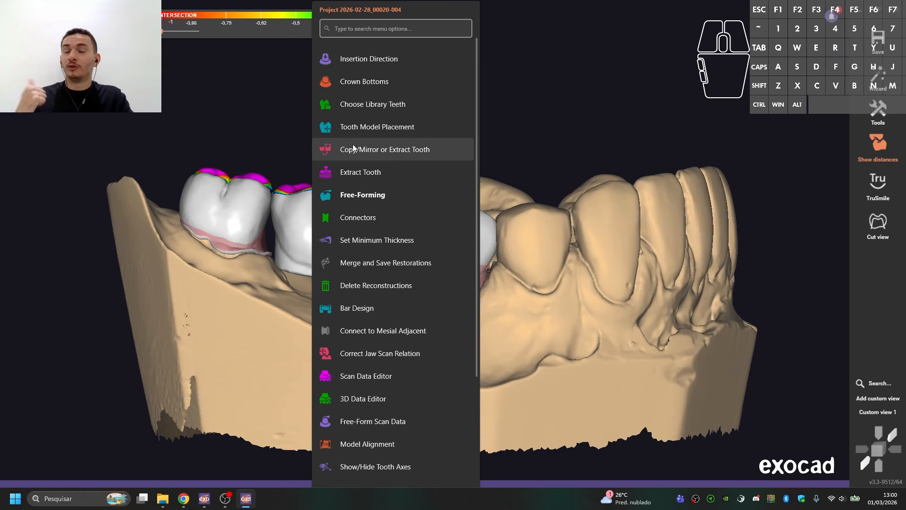
pyautogui.scroll(-2, 348, 146)
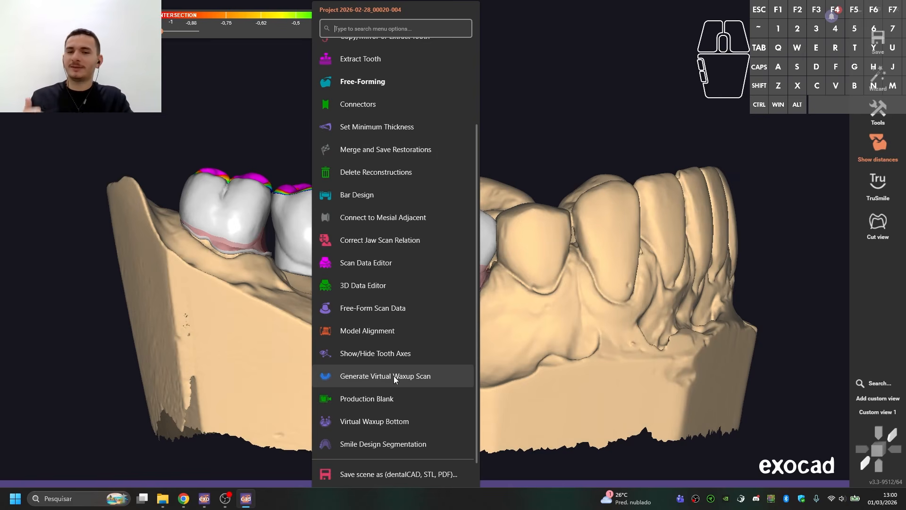
pyautogui.click(97, 255)
# Open the minimum thickness settings for the 44 and 47 abutments and accept them
pyautogui.moveTo(334, 245); pyautogui.dragTo(386, 267, button='right')
pyautogui.scroll(3, 388, 263)
pyautogui.rightClick(263, 146)
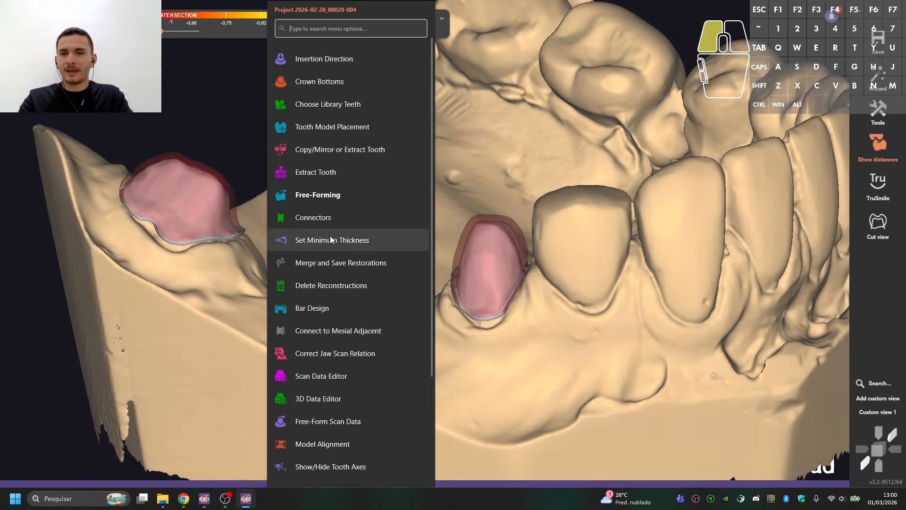
pyautogui.click(331, 240)
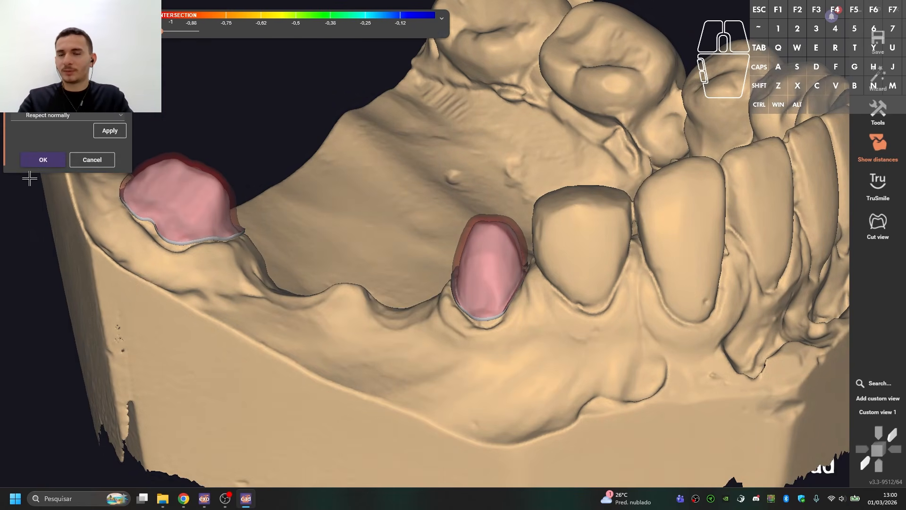
pyautogui.click(44, 160)
pyautogui.scroll(-3, 418, 260)
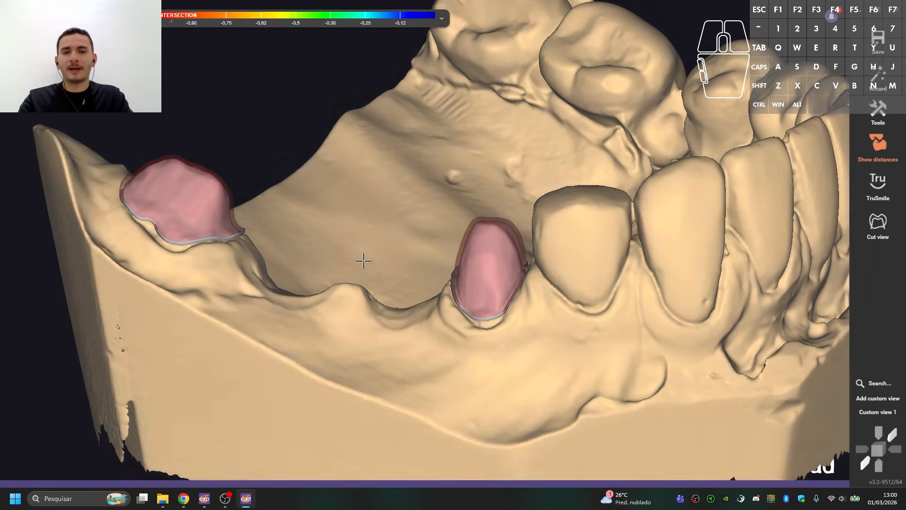
# Examine the bridge's intersection with the antagonist, including a cross-section through a molar
pyautogui.moveTo(419, 259); pyautogui.dragTo(435, 220, button='right')
pyautogui.press('f')
pyautogui.press('a')
pyautogui.scroll(5, 349, 246)
pyautogui.scroll(3, 434, 218)
pyautogui.hotkey('ctrl', 'shift', 'c')
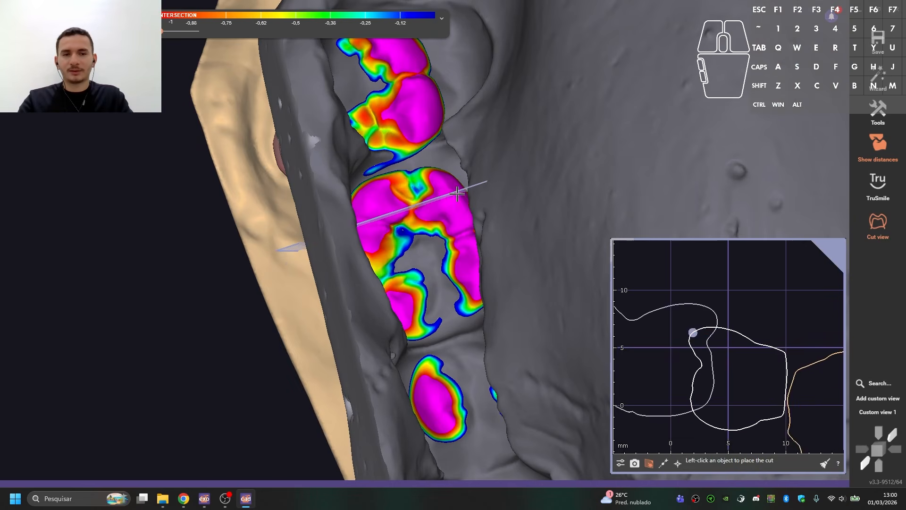
pyautogui.click(428, 209)
pyautogui.moveTo(685, 336); pyautogui.dragTo(705, 338)
pyautogui.hotkey('ctrl', 'shift', 'c')
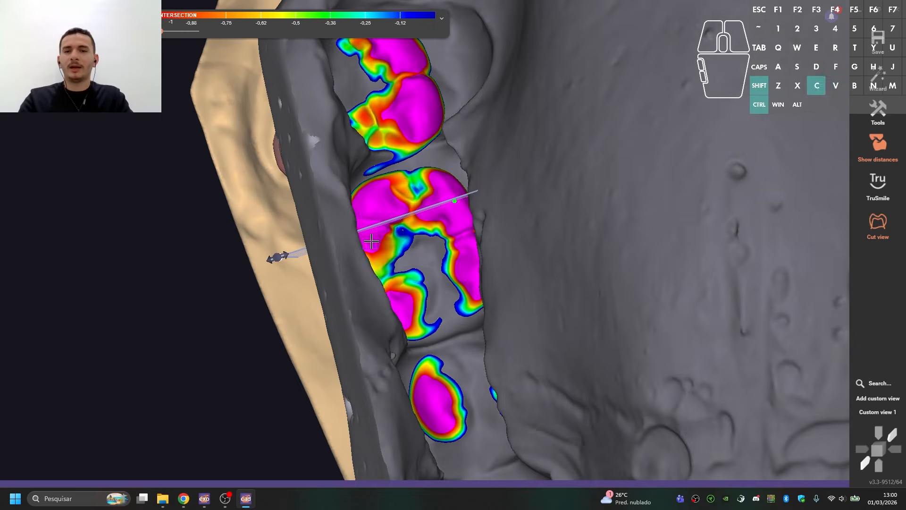
# Hide the antagonist and the distance colouring, and view the 44 to 47 bridge from the occlusal and front sides
pyautogui.scroll(-4, 336, 253)
pyautogui.press('a')
pyautogui.moveTo(336, 253); pyautogui.dragTo(506, 243, button='right')
pyautogui.hotkey('ctrl', 'd')
pyautogui.scroll(-4, 506, 243)
pyautogui.moveTo(448, 210); pyautogui.dragTo(377, 170, button='right')
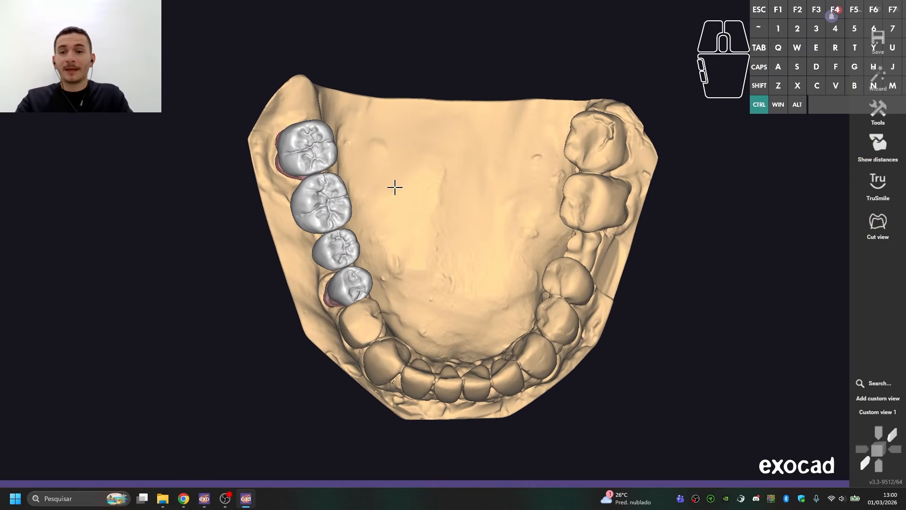
pyautogui.hotkey('ctrl', 'F2')
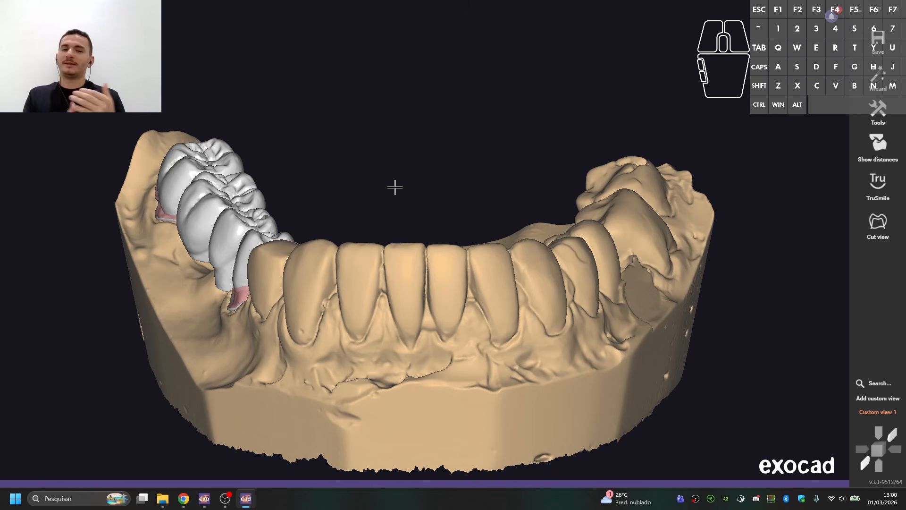
pyautogui.scroll(3, 352, 151)
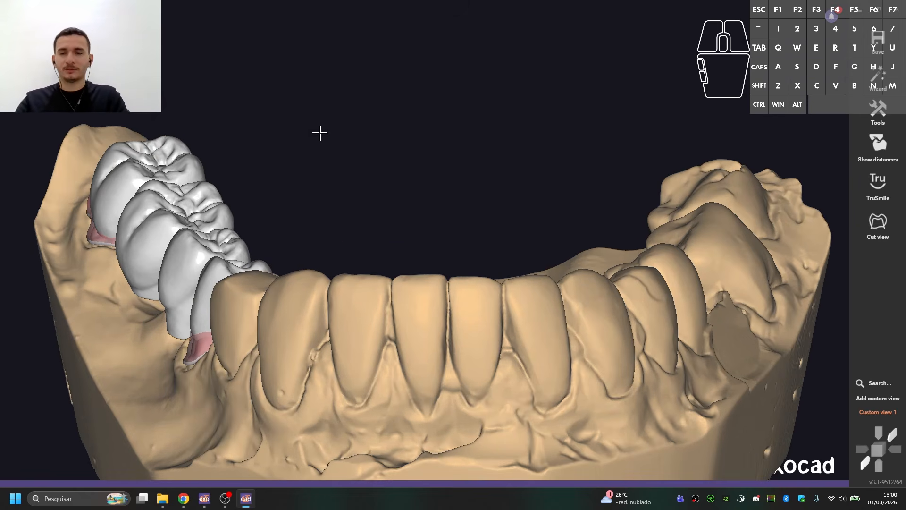
# Start Tooth Model Placement for the 44 to 47 bridge and show its intersections with the antagonist
pyautogui.rightClick(330, 151)
pyautogui.click(383, 128)
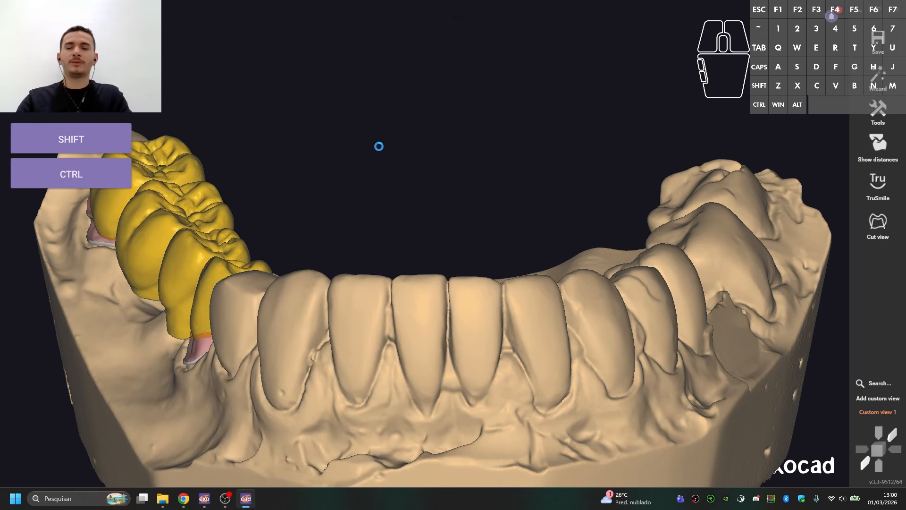
pyautogui.scroll(-3, 310, 174)
pyautogui.moveTo(310, 175); pyautogui.dragTo(338, 154, button='right')
pyautogui.scroll(2, 348, 231)
pyautogui.scroll(2, 372, 269)
pyautogui.press('d')
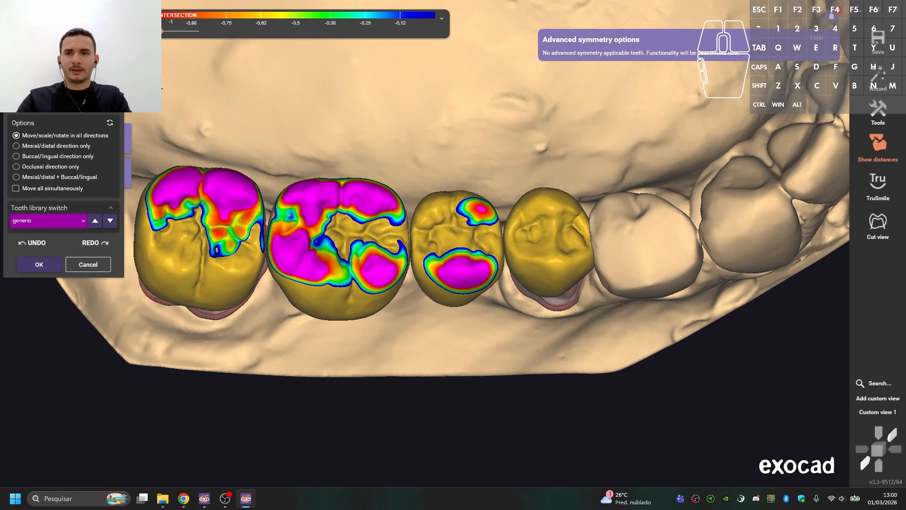
# Switch the tooth placement to chain mode and adjust the tooth chain around its distal and mesial ends
pyautogui.click(126, 104)
pyautogui.moveTo(265, 123); pyautogui.dragTo(333, 184, button='right')
pyautogui.moveTo(160, 257)
pyautogui.mouseDown()
pyautogui.moveTo(172, 260)
pyautogui.moveTo(164, 270)
pyautogui.mouseUp()
pyautogui.moveTo(615, 297); pyautogui.dragTo(609, 294)
pyautogui.scroll(3, 601, 281)
pyautogui.scroll(-2, 591, 215)
pyautogui.scroll(2, 591, 215)
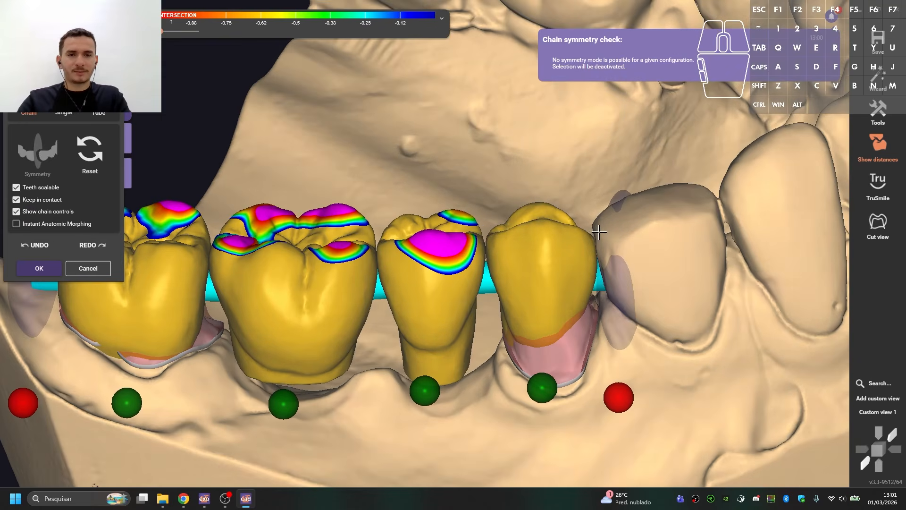
pyautogui.scroll(-4, 590, 279)
pyautogui.moveTo(583, 305); pyautogui.dragTo(573, 278, button='right')
pyautogui.scroll(4, 572, 278)
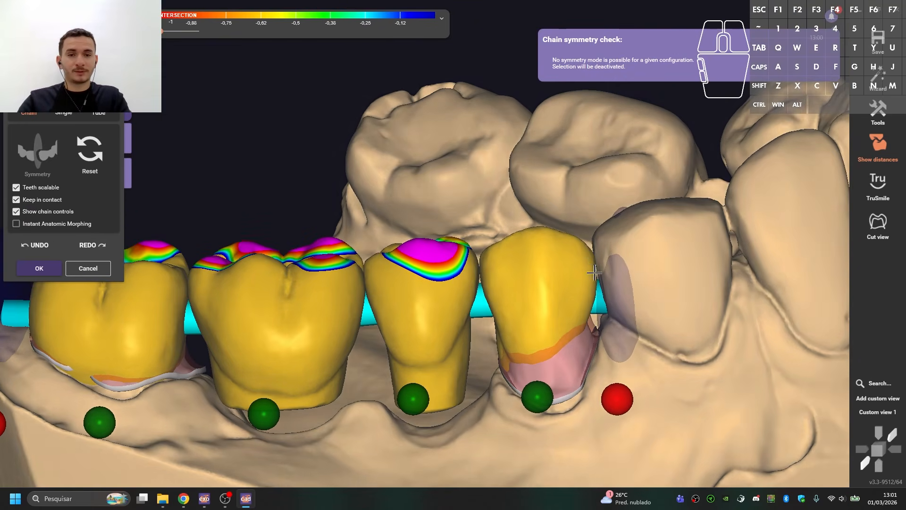
# Show the antagonist transparently and reposition the tooth chain slightly beneath it
pyautogui.moveTo(594, 245); pyautogui.dragTo(586, 267, button='right')
pyautogui.scroll(-3, 550, 288)
pyautogui.moveTo(424, 302); pyautogui.dragTo(328, 257, button='right')
pyautogui.scroll(-4, 377, 257)
pyautogui.scroll(3, 411, 258)
pyautogui.moveTo(416, 250); pyautogui.dragTo(364, 250, button='right')
pyautogui.hotkey('shift', 'a')
pyautogui.scroll(3, 360, 221)
pyautogui.moveTo(364, 243); pyautogui.dragTo(378, 242)
pyautogui.moveTo(378, 242); pyautogui.dragTo(429, 245, button='right')
# Examine the tooth chain's relation to the antagonist arch from the occlusal and buccal sides
pyautogui.scroll(-5, 380, 213)
pyautogui.scroll(3, 429, 246)
pyautogui.scroll(-3, 429, 245)
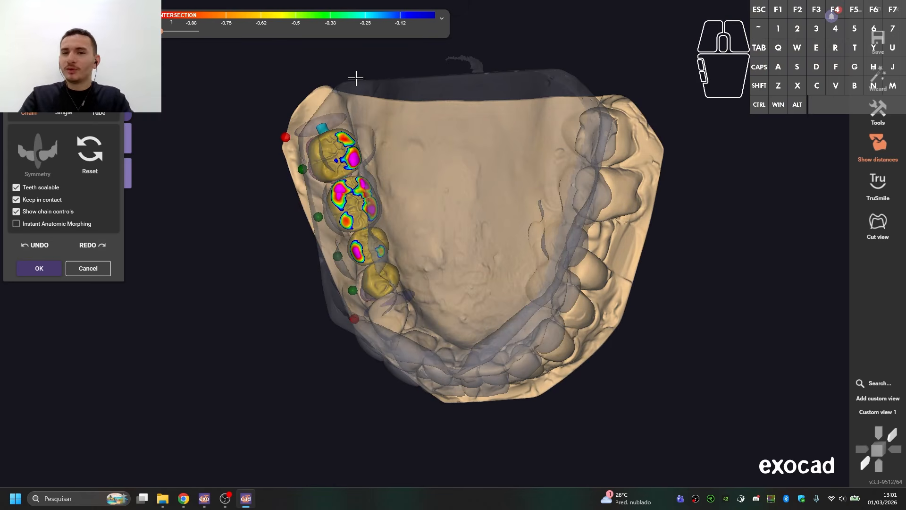
pyautogui.scroll(3, 361, 259)
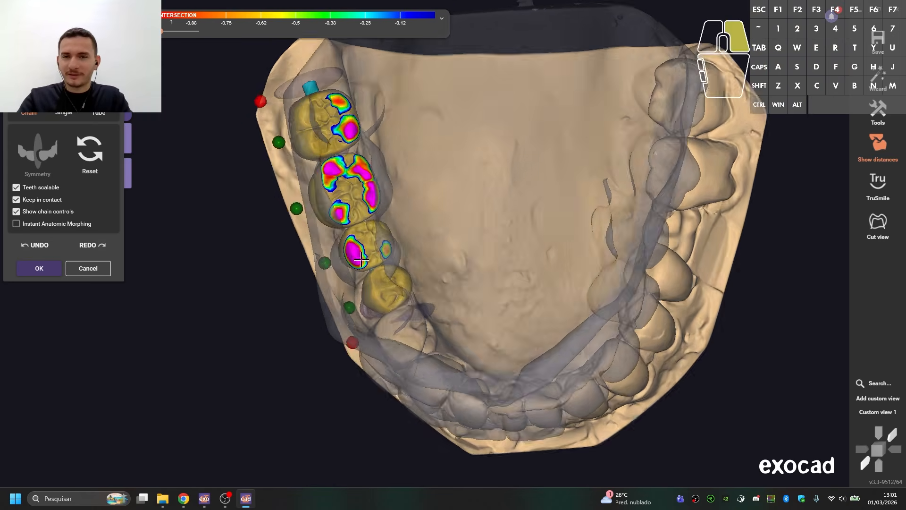
pyautogui.moveTo(361, 259); pyautogui.dragTo(357, 231, button='right')
pyautogui.scroll(4, 338, 230)
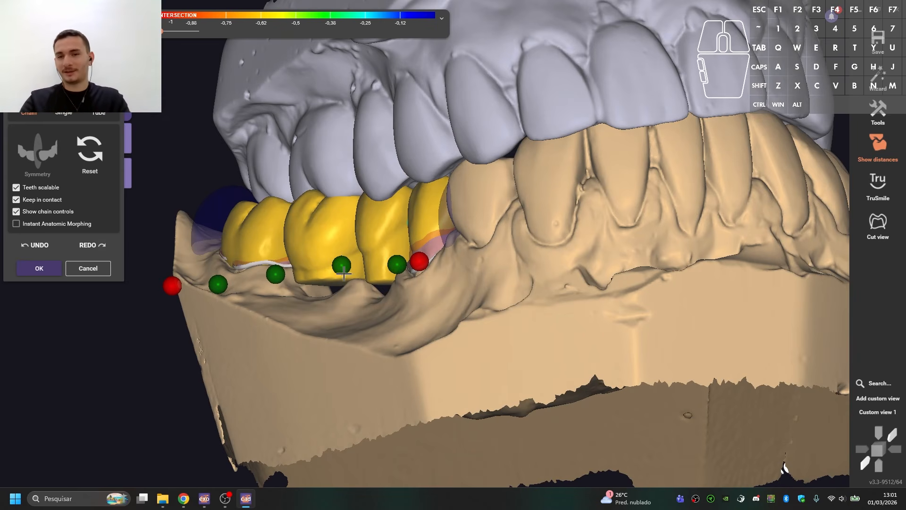
pyautogui.moveTo(329, 243); pyautogui.dragTo(406, 242, button='right')
pyautogui.scroll(4, 370, 242)
pyautogui.scroll(-6, 370, 242)
pyautogui.scroll(4, 406, 242)
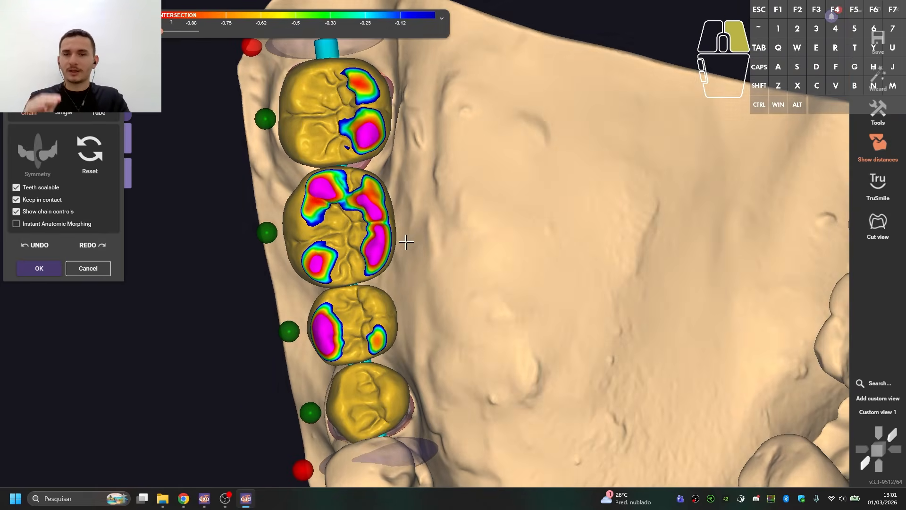
# Fine-tune the tooth chain's position against the antagonist while checking the occlusion from the buccal side
pyautogui.moveTo(340, 73); pyautogui.dragTo(359, 135, button='right')
pyautogui.moveTo(363, 92); pyautogui.dragTo(366, 97)
pyautogui.moveTo(360, 155); pyautogui.dragTo(432, 273, button='right')
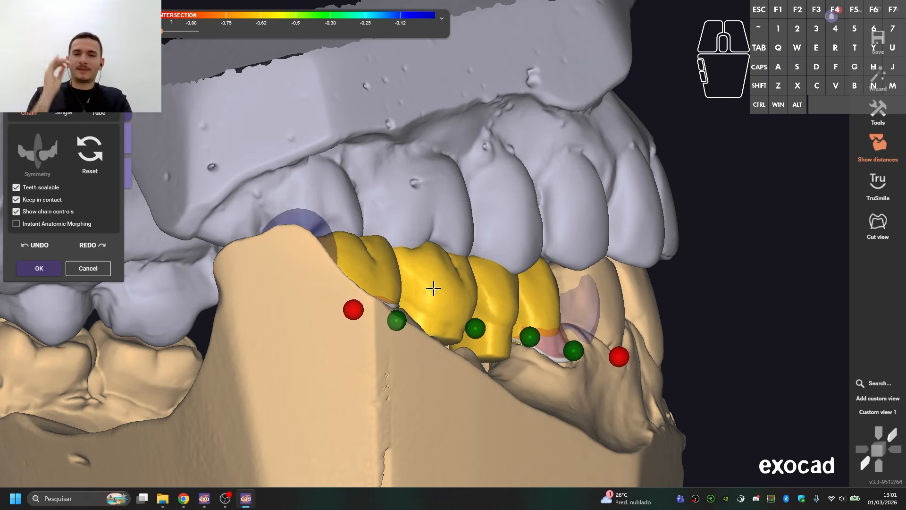
pyautogui.moveTo(431, 267)
pyautogui.mouseDown(button='right')
pyautogui.moveTo(421, 257)
pyautogui.moveTo(414, 266)
pyautogui.mouseUp(button='right')
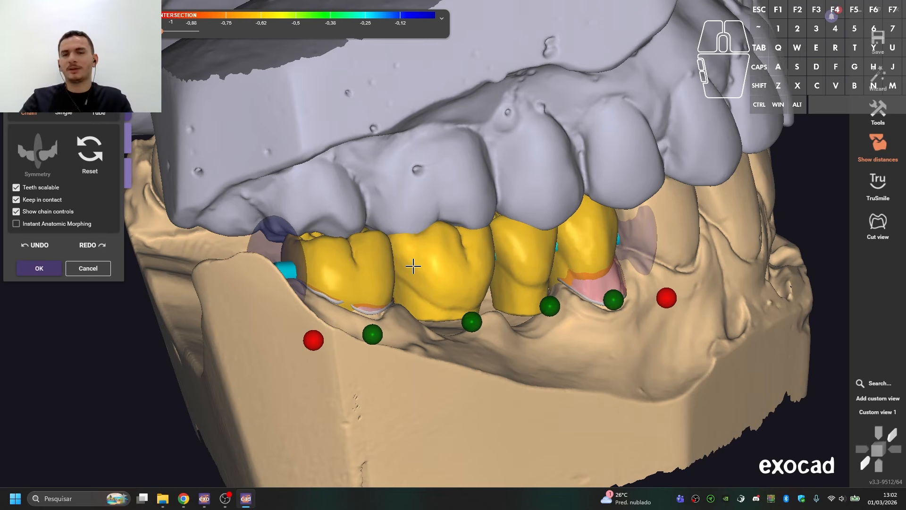
pyautogui.moveTo(455, 235); pyautogui.dragTo(395, 262, button='right')
pyautogui.moveTo(423, 235); pyautogui.dragTo(428, 242, button='right')
pyautogui.moveTo(449, 254); pyautogui.dragTo(442, 251)
pyautogui.moveTo(420, 231)
pyautogui.mouseDown(button='right')
pyautogui.moveTo(421, 242)
pyautogui.moveTo(400, 140)
pyautogui.moveTo(423, 155)
pyautogui.moveTo(418, 230)
pyautogui.moveTo(428, 210)
pyautogui.moveTo(415, 232)
pyautogui.mouseUp(button='right')
pyautogui.middleClick(428, 210)
pyautogui.scroll(2, 330, 218)
pyautogui.scroll(1, 330, 218)
pyautogui.moveTo(330, 218); pyautogui.dragTo(425, 137, button='right')
# Switch to the adaptation mode with posterior abrasion, widen tooth 47 towards 46 and make the jaw scan transparent
pyautogui.click(128, 101)
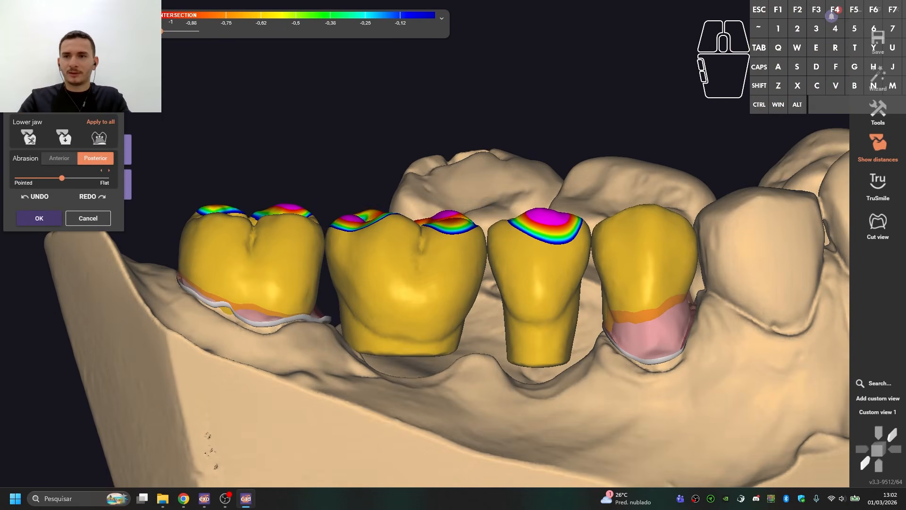
pyautogui.scroll(2, 282, 268)
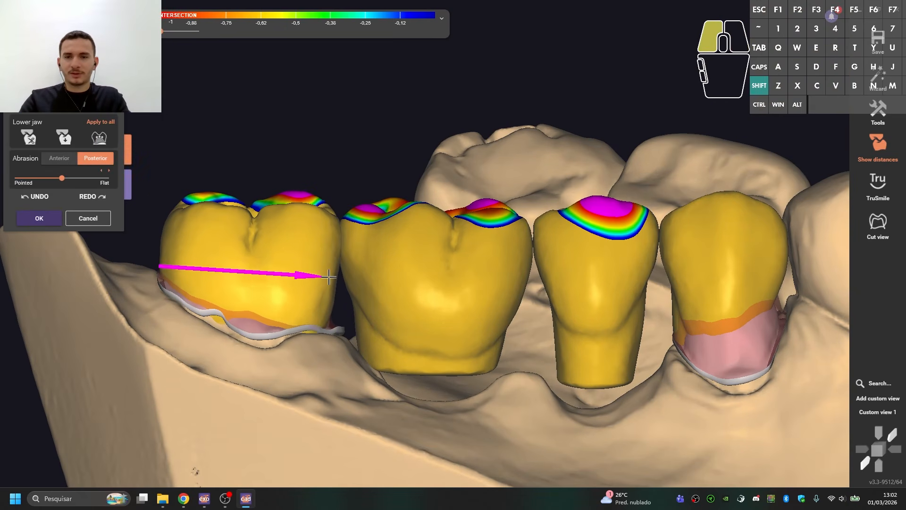
pyautogui.moveTo(304, 294); pyautogui.dragTo(330, 219, button='middle')
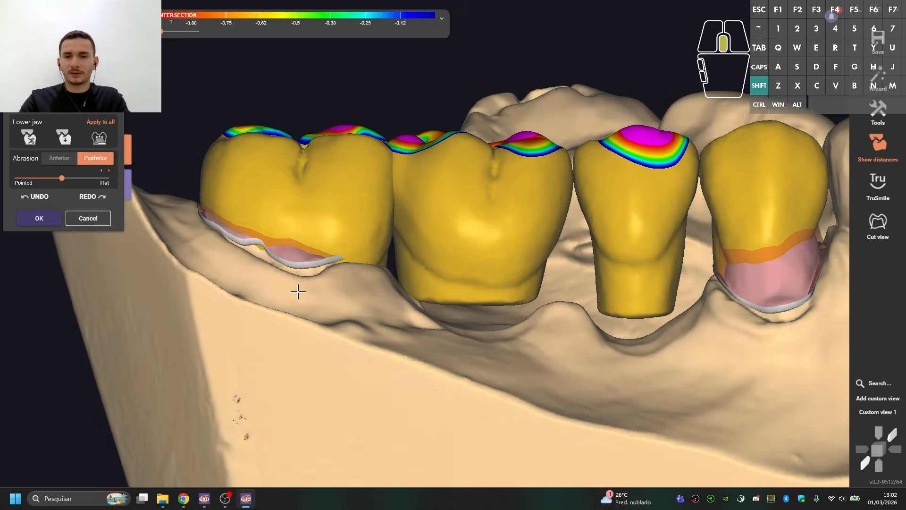
pyautogui.keyDown('shift'); pyautogui.middleClick(296, 295); pyautogui.keyUp('shift')
# Stretch the 46 pontic distally towards 47 and mesially towards 45 with the tooth models shown transparently
pyautogui.moveTo(421, 291); pyautogui.dragTo(366, 288, button='middle')
pyautogui.press('f')
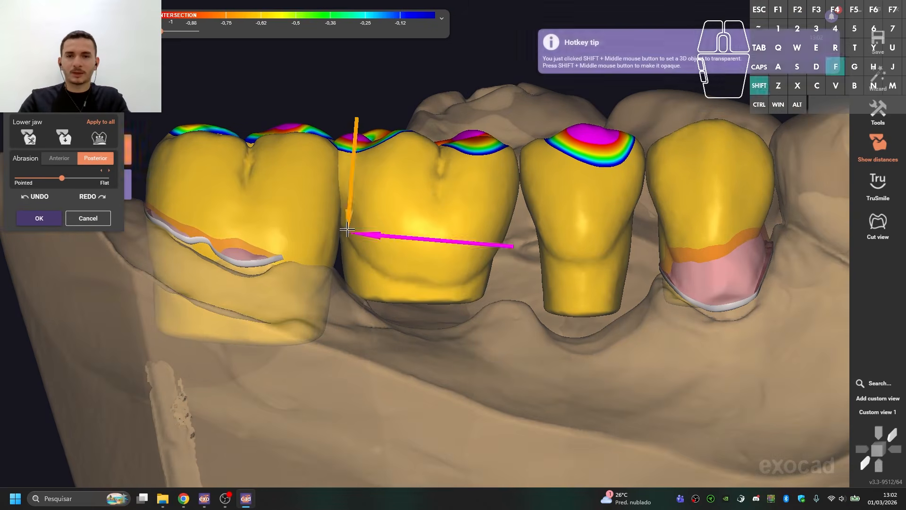
pyautogui.scroll(4, 331, 169)
pyautogui.keyDown('shift'); pyautogui.moveTo(353, 237); pyautogui.dragTo(380, 258); pyautogui.keyUp('shift')
pyautogui.rightClick(484, 234)
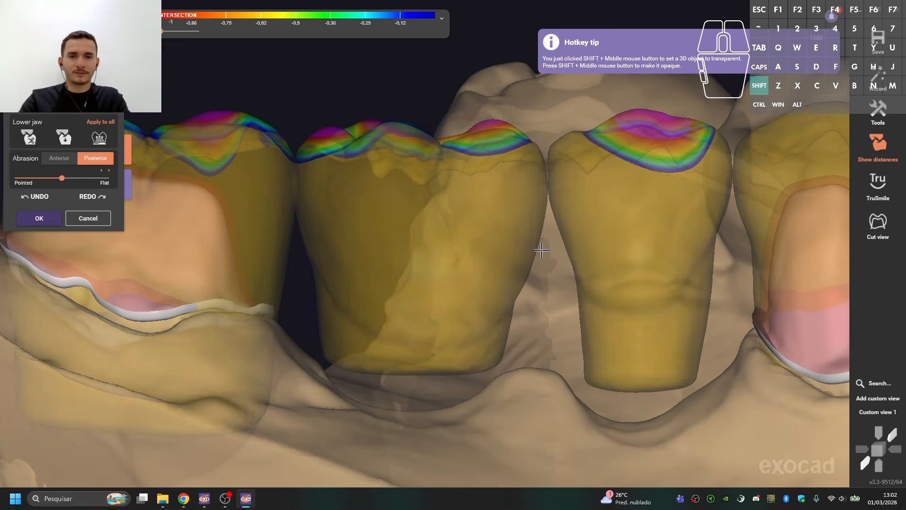
pyautogui.keyDown('shift'); pyautogui.moveTo(536, 253); pyautogui.dragTo(537, 254); pyautogui.keyUp('shift')
pyautogui.hotkey('shift', 'f')
# Lengthen the bases of the 46 and 45 pontics down to the edentulous ridge
pyautogui.scroll(-2, 516, 307)
pyautogui.moveTo(505, 370); pyautogui.dragTo(404, 283, button='right')
pyautogui.hotkey('shift', 's')
pyautogui.scroll(-2, 431, 352)
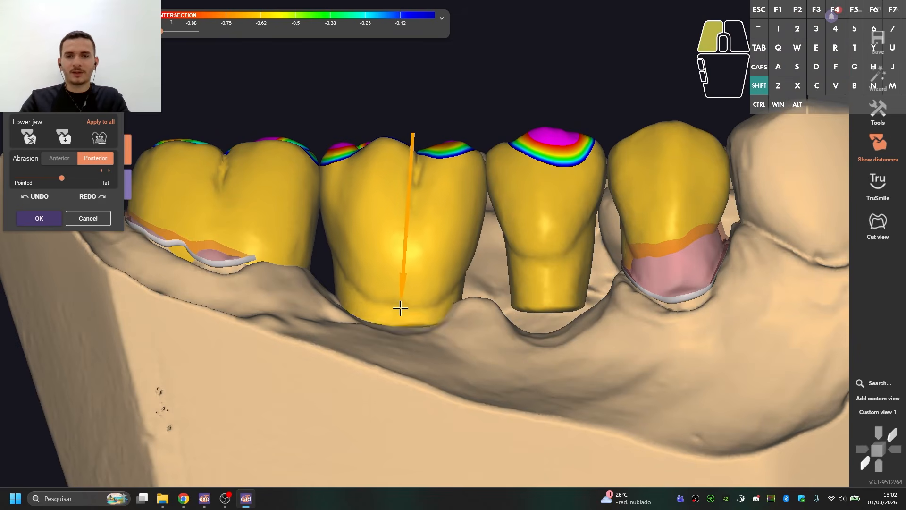
pyautogui.keyDown('shift'); pyautogui.moveTo(400, 308); pyautogui.dragTo(397, 343); pyautogui.keyUp('shift')
pyautogui.keyDown('shift'); pyautogui.moveTo(553, 315); pyautogui.dragTo(512, 291, button='right'); pyautogui.keyUp('shift')
pyautogui.keyDown('shift'); pyautogui.moveTo(505, 263); pyautogui.dragTo(502, 334); pyautogui.keyUp('shift')
pyautogui.scroll(-3, 509, 302)
pyautogui.moveTo(511, 297); pyautogui.dragTo(345, 279, button='right')
# Stretch tooth 44 buccally to cover its preparation
pyautogui.hotkey('ctrl', '1')
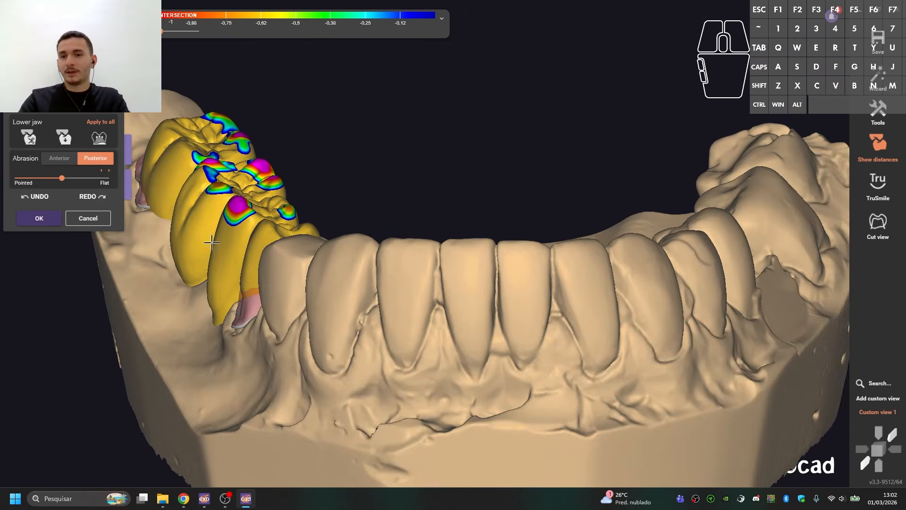
pyautogui.moveTo(212, 242); pyautogui.dragTo(391, 296, button='right')
pyautogui.scroll(4, 366, 250)
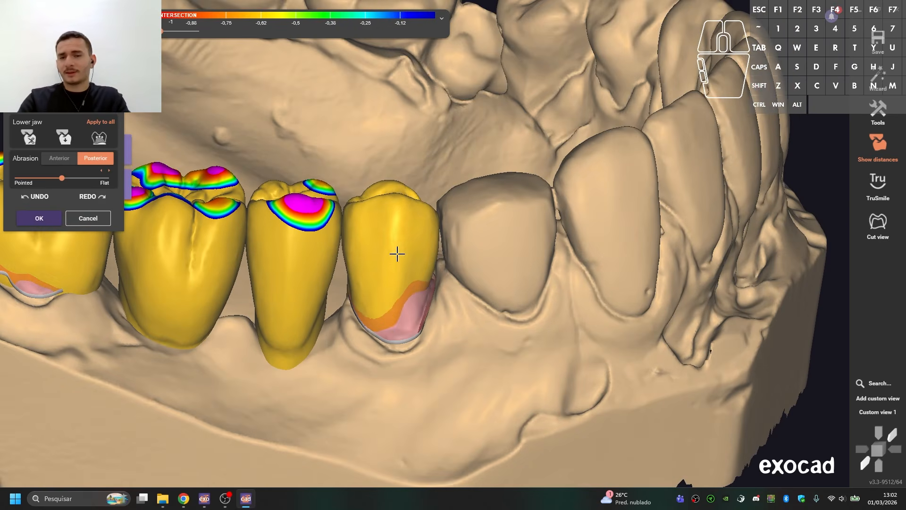
pyautogui.hotkey('ctrl', '1')
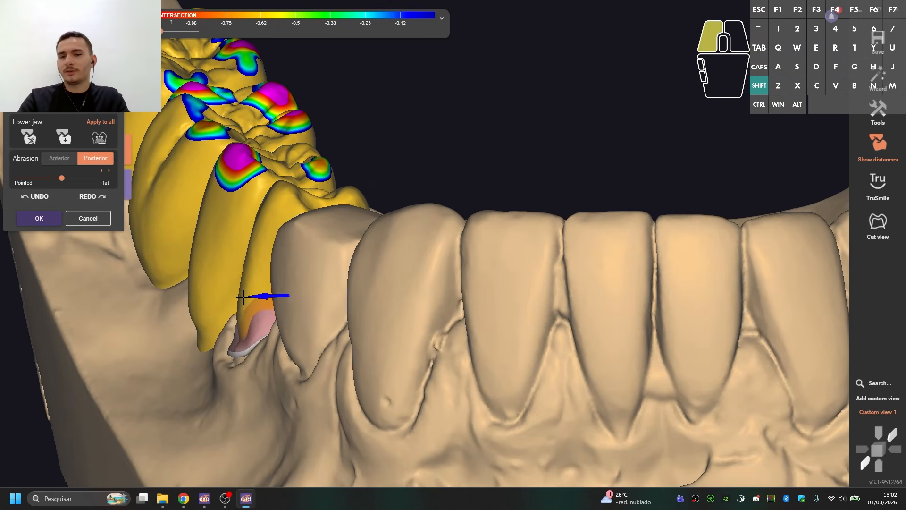
pyautogui.press('a')
pyautogui.scroll(-2, 315, 223)
pyautogui.press('a')
pyautogui.middleClick(269, 198)
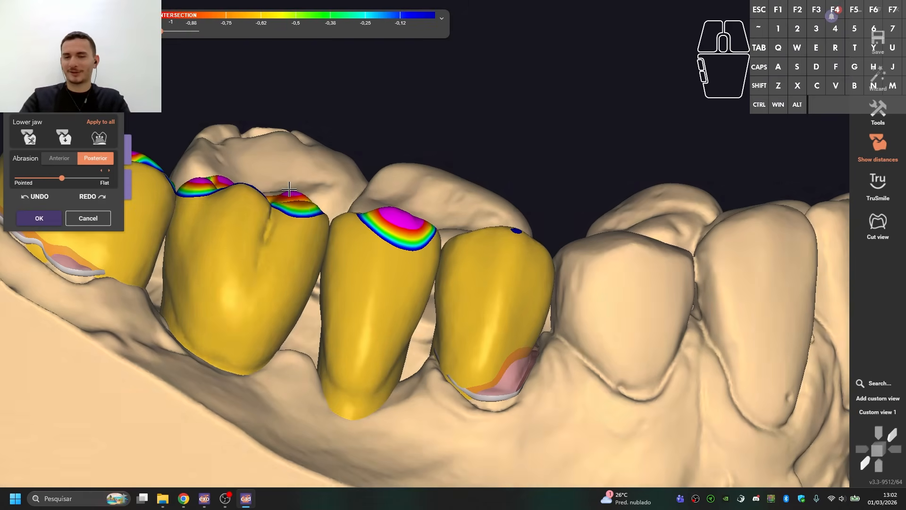
# Try to reshape the occlusal surface of tooth 47 and undo the changes
pyautogui.moveTo(281, 215); pyautogui.dragTo(146, 199, button='right')
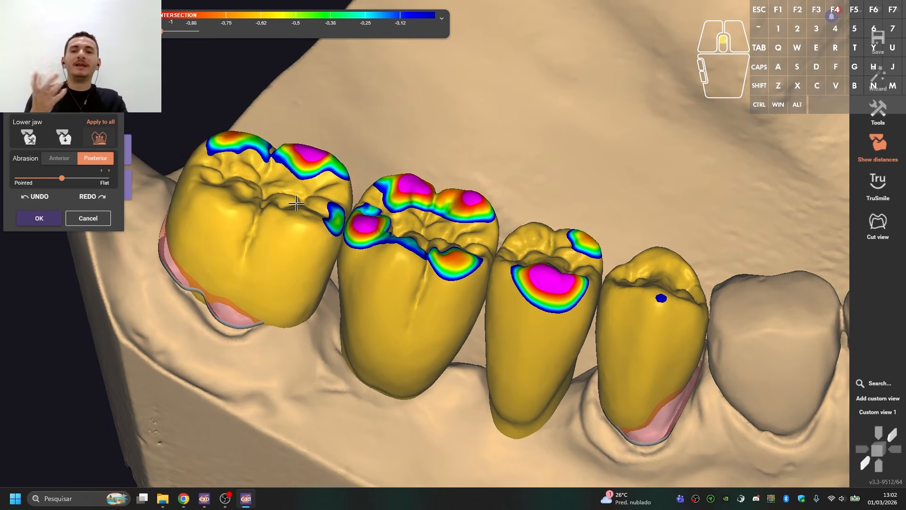
pyautogui.scroll(3, 252, 193)
pyautogui.click(252, 193)
pyautogui.moveTo(252, 193); pyautogui.dragTo(246, 231)
pyautogui.moveTo(245, 236); pyautogui.dragTo(239, 221, button='right')
pyautogui.scroll(3, 239, 221)
pyautogui.moveTo(242, 250); pyautogui.dragTo(249, 312)
pyautogui.hotkey('ctrl', 'z')
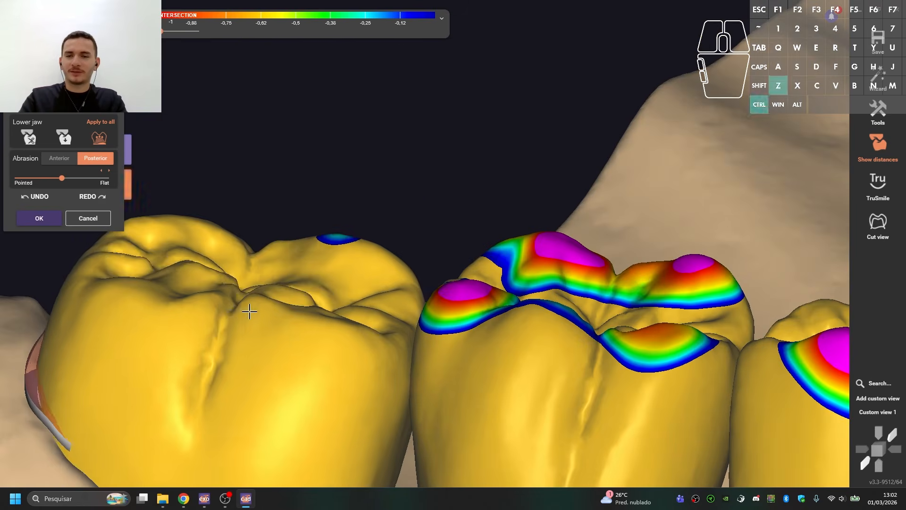
pyautogui.hotkey('ctrl', 'z')
# Adjust the occlusal height of tooth 47 over its coping with the tooth models shown transparently
pyautogui.scroll(-3, 243, 288)
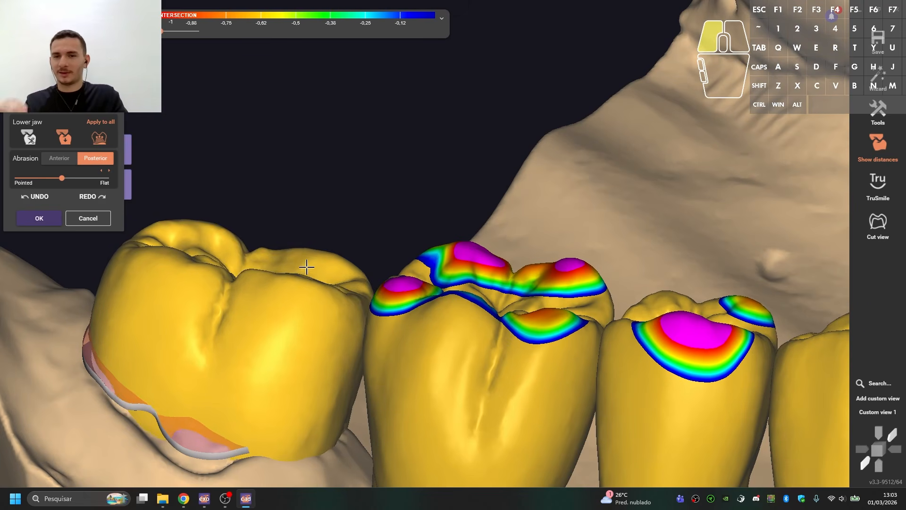
pyautogui.hotkey('shift', 'f')
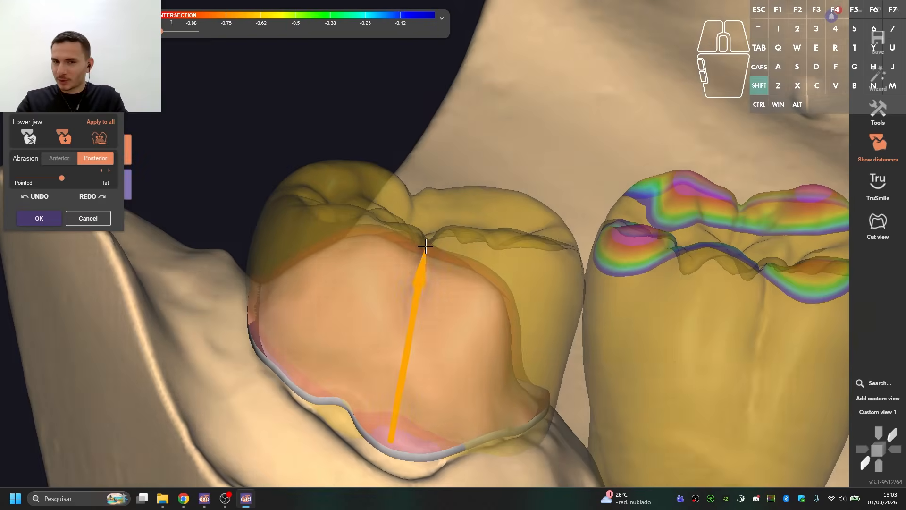
pyautogui.moveTo(425, 255); pyautogui.dragTo(399, 281, button='right')
pyautogui.click(423, 267)
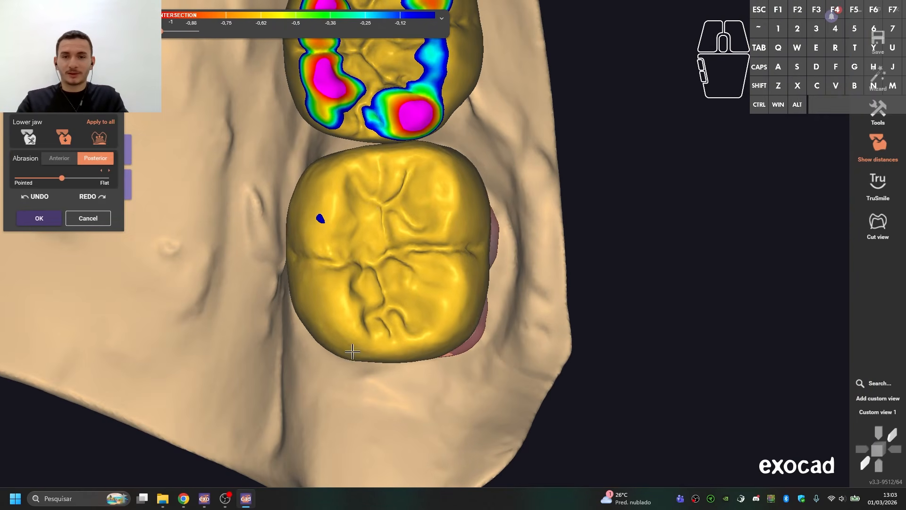
# Reshape the distal and lingual contours of tooth 47
pyautogui.keyDown('ctrl'); pyautogui.moveTo(350, 352); pyautogui.dragTo(316, 334); pyautogui.keyUp('ctrl')
pyautogui.moveTo(396, 330); pyautogui.dragTo(396, 325)
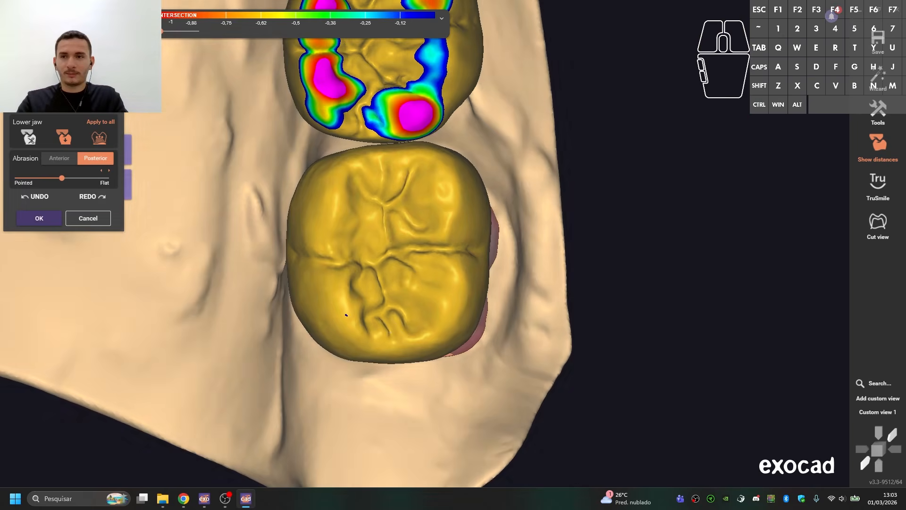
pyautogui.press('shift')
pyautogui.scroll(2, 389, 252)
pyautogui.keyDown('shift'); pyautogui.moveTo(280, 241); pyautogui.dragTo(288, 241); pyautogui.keyUp('shift')
pyautogui.moveTo(445, 284); pyautogui.dragTo(454, 284, button='right')
pyautogui.scroll(1, 367, 307)
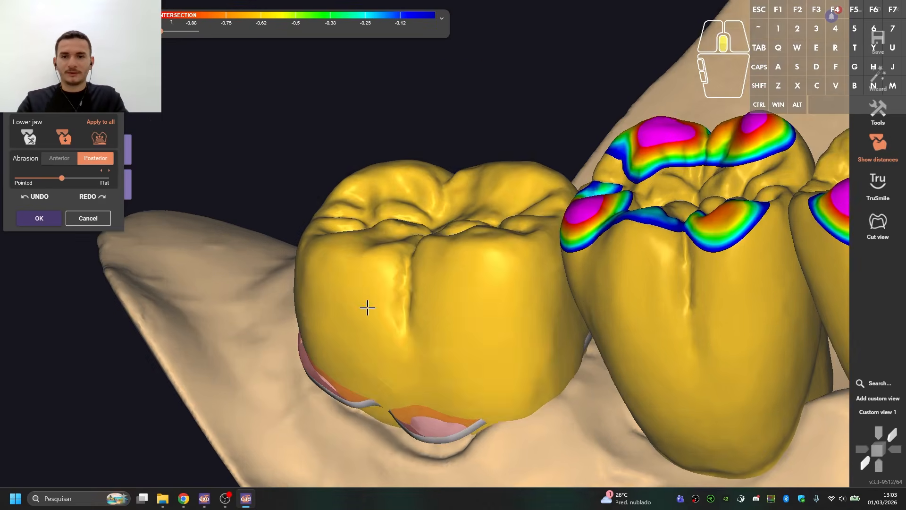
# Reshape the buccal and mesial contours of tooth 47 over its coping with the tooth models shown transparently
pyautogui.moveTo(366, 307); pyautogui.dragTo(424, 242, button='right')
pyautogui.moveTo(364, 290)
pyautogui.mouseDown()
pyautogui.moveTo(443, 314)
pyautogui.moveTo(457, 335)
pyautogui.moveTo(469, 279)
pyautogui.mouseUp()
pyautogui.hotkey('shift', 'f')
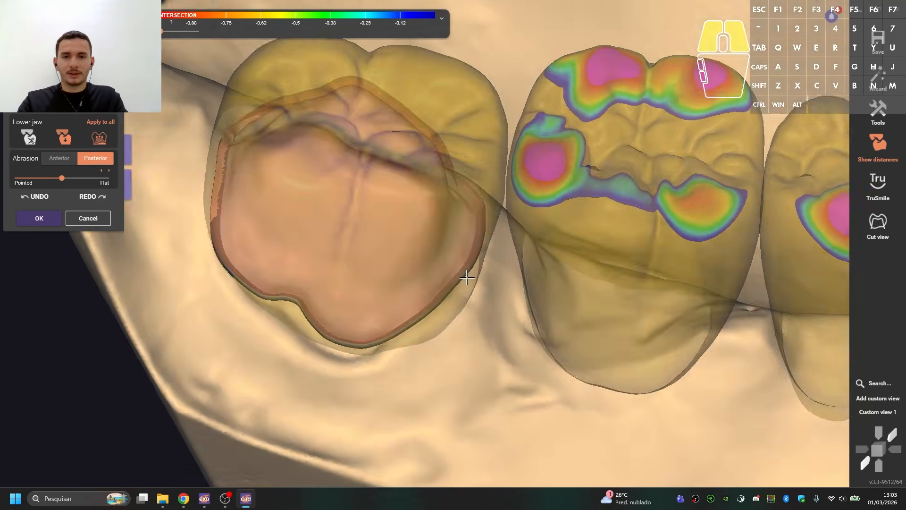
pyautogui.moveTo(469, 279); pyautogui.dragTo(448, 312, button='right')
pyautogui.hotkey('shift', 'f')
pyautogui.hotkey('shift', 'f')
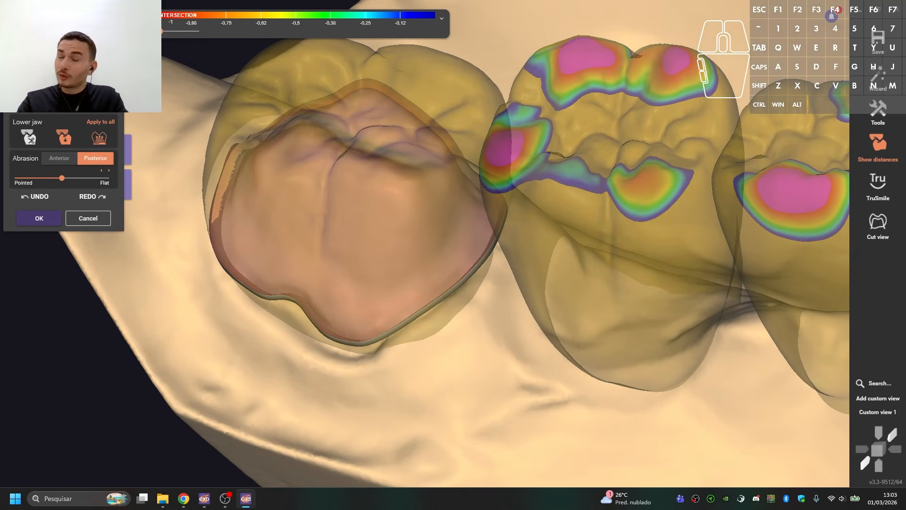
pyautogui.scroll(2, 400, 290)
pyautogui.moveTo(400, 290); pyautogui.dragTo(446, 341, button='right')
pyautogui.moveTo(446, 341); pyautogui.dragTo(448, 344)
pyautogui.hotkey('shift', 'f')
# Adjust the distal cervical contour of tooth 46 beside tooth 47
pyautogui.moveTo(449, 344); pyautogui.dragTo(423, 302, button='right')
pyautogui.scroll(2, 510, 273)
pyautogui.scroll(2, 509, 273)
pyautogui.moveTo(467, 364); pyautogui.dragTo(443, 373)
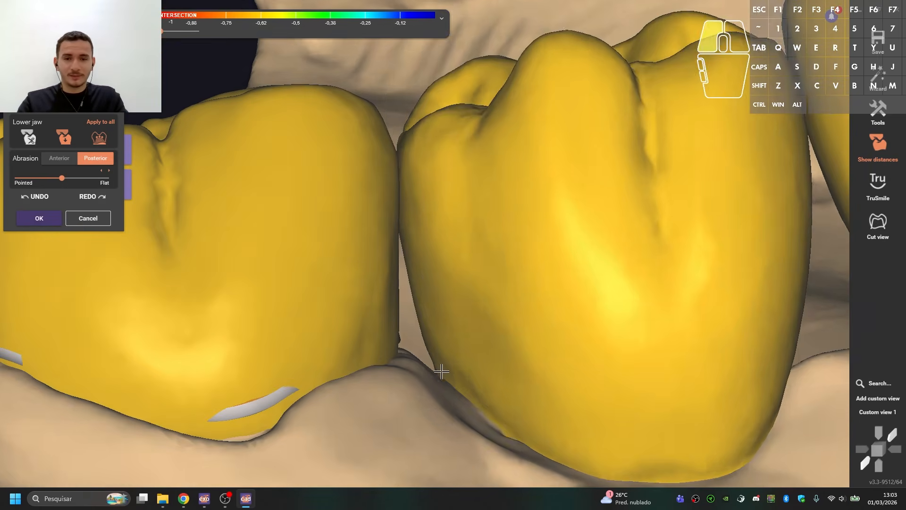
pyautogui.scroll(-2, 443, 372)
pyautogui.moveTo(443, 372); pyautogui.dragTo(526, 202, button='right')
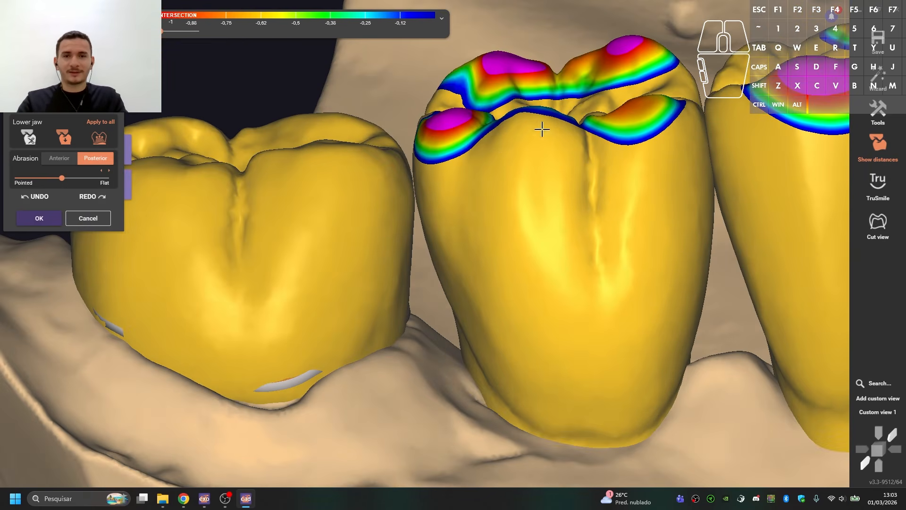
# Adapt the occlusal surface of tooth 46 to clear its intersections with the opposing teeth
pyautogui.moveTo(542, 129); pyautogui.dragTo(430, 250, button='right')
pyautogui.press('a')
pyautogui.scroll(2, 485, 236)
pyautogui.moveTo(430, 250); pyautogui.dragTo(388, 226, button='middle')
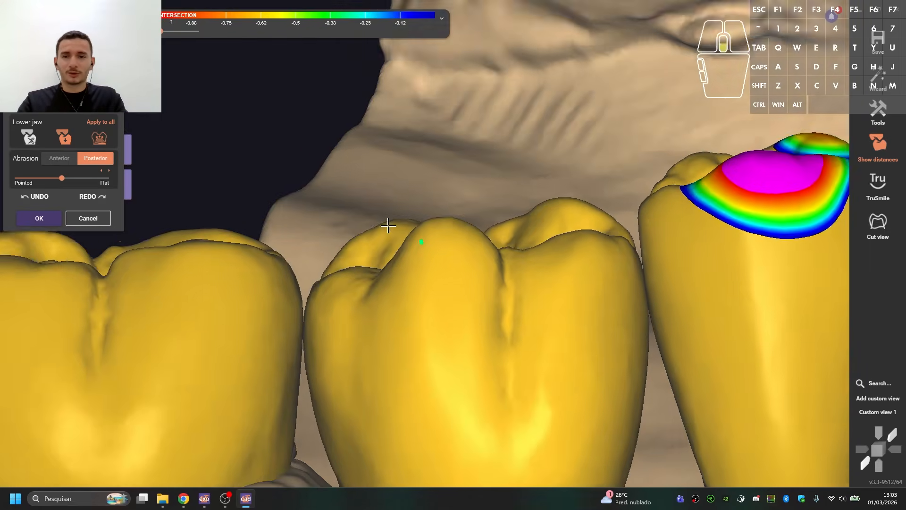
pyautogui.press('a')
pyautogui.press('a')
pyautogui.moveTo(388, 225); pyautogui.dragTo(428, 233, button='right')
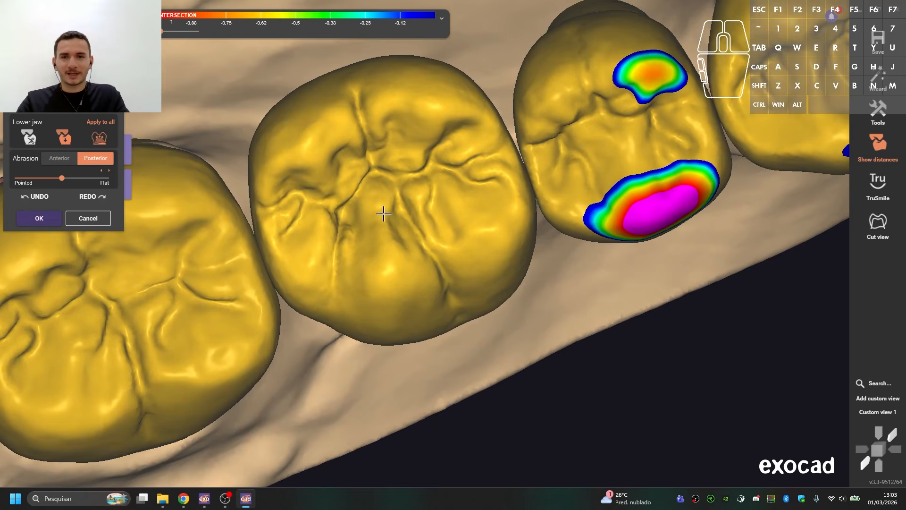
pyautogui.scroll(-3, 383, 213)
pyautogui.press('a')
pyautogui.press('a')
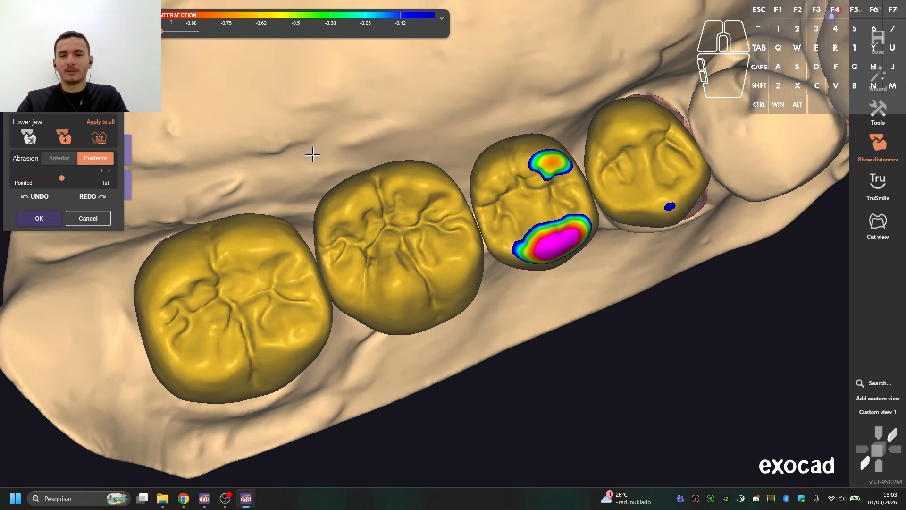
# Narrow tooth 47 on its lingual side
pyautogui.scroll(1, 334, 178)
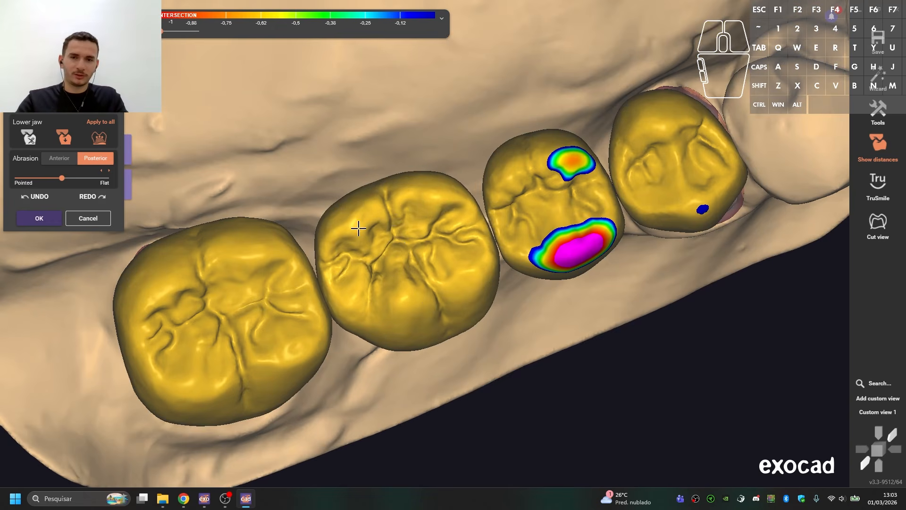
pyautogui.keyDown('ctrl'); pyautogui.click(352, 211); pyautogui.keyUp('ctrl')
pyautogui.moveTo(352, 211); pyautogui.dragTo(456, 182, button='right')
pyautogui.moveTo(380, 382)
pyautogui.keyDown('shift'); pyautogui.mouseDown()
pyautogui.moveTo(314, 200)
pyautogui.moveTo(314, 209)
pyautogui.mouseUp(); pyautogui.keyUp('shift')
pyautogui.hotkey('shift', 'f')
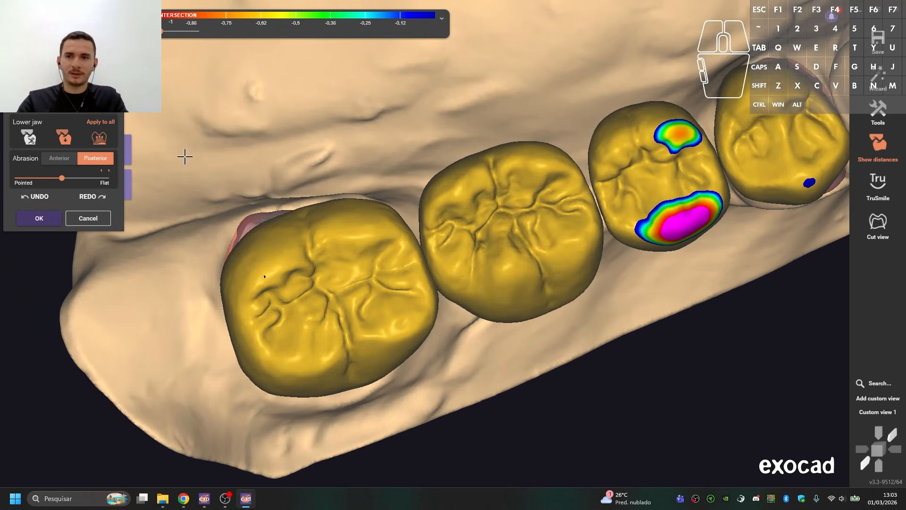
# Stretch the distolingual side of tooth 47 to cover its preparation, using transparent tooth models as a guide
pyautogui.scroll(4, 184, 156)
pyautogui.moveTo(184, 156); pyautogui.dragTo(203, 213, button='right')
pyautogui.click(298, 191)
pyautogui.moveTo(279, 176); pyautogui.dragTo(277, 174)
pyautogui.hotkey('shift', 'f')
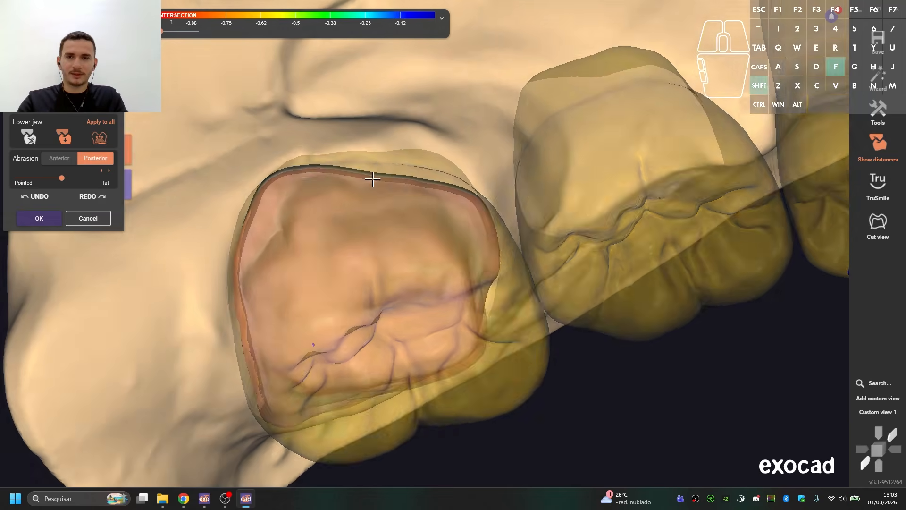
pyautogui.moveTo(373, 182); pyautogui.dragTo(364, 178, button='right')
pyautogui.moveTo(428, 164); pyautogui.dragTo(433, 151)
pyautogui.hotkey('shift', 'f')
pyautogui.scroll(-4, 425, 174)
pyautogui.moveTo(415, 177); pyautogui.dragTo(458, 216, button='right')
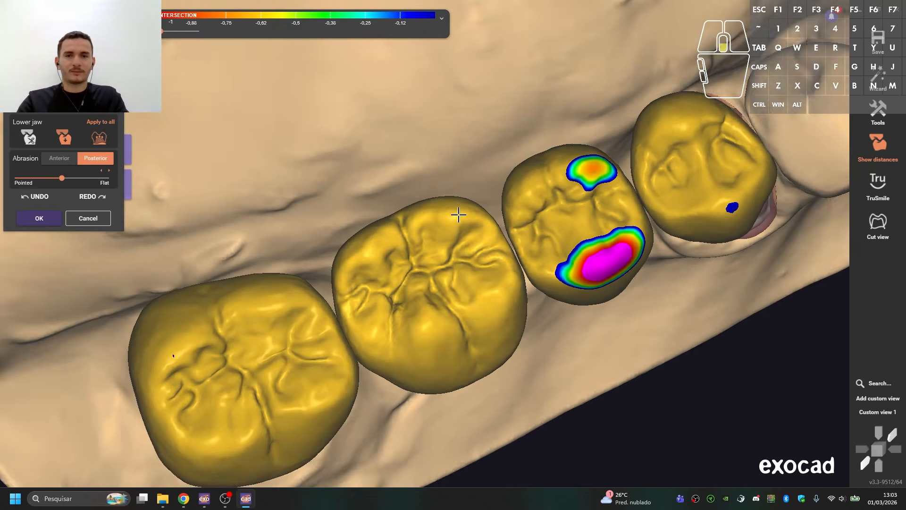
# Stretch the buccal cervical area of tooth 44 over its exposed preparation
pyautogui.scroll(2, 514, 242)
pyautogui.moveTo(531, 233); pyautogui.dragTo(483, 214, button='right')
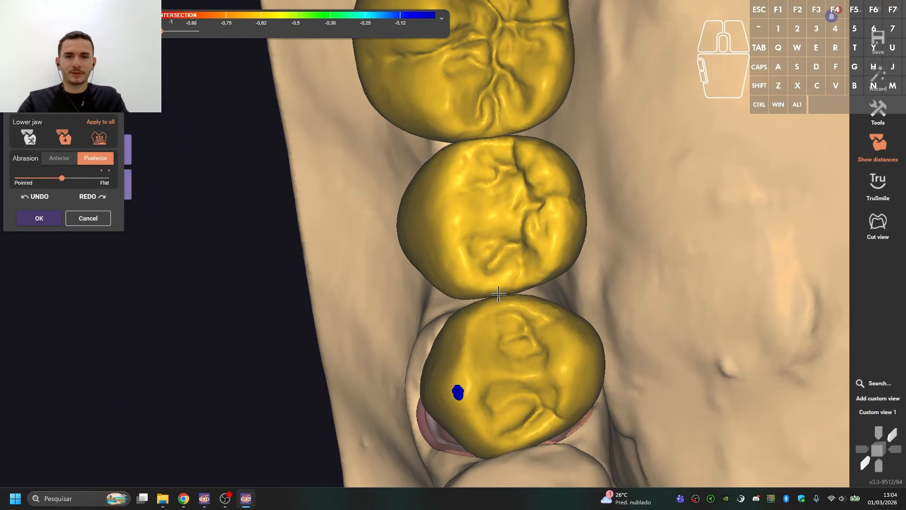
pyautogui.moveTo(485, 293); pyautogui.dragTo(431, 276, button='right')
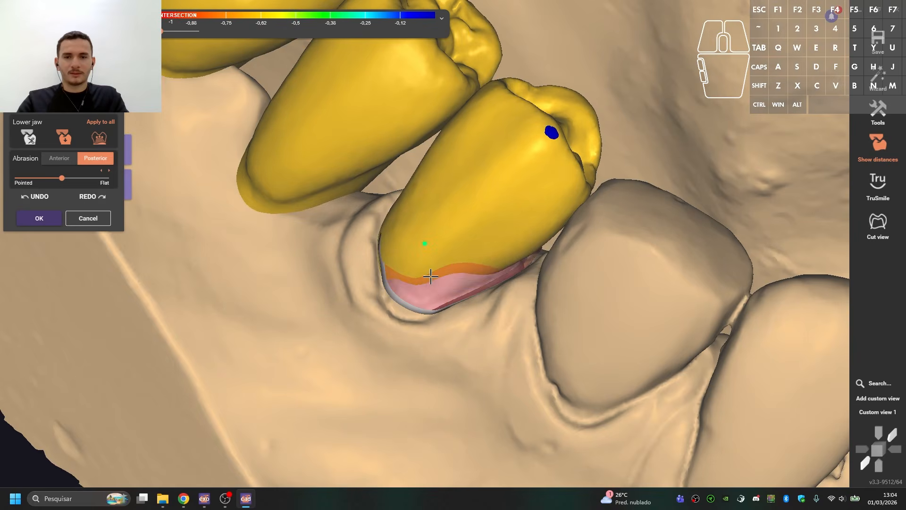
pyautogui.moveTo(422, 312); pyautogui.dragTo(534, 268, button='right')
pyautogui.moveTo(534, 268); pyautogui.dragTo(528, 263)
pyautogui.moveTo(528, 255)
pyautogui.mouseDown(button='right')
pyautogui.moveTo(485, 212)
pyautogui.moveTo(508, 233)
pyautogui.mouseUp(button='right')
pyautogui.moveTo(509, 233)
pyautogui.mouseDown()
pyautogui.moveTo(491, 254)
pyautogui.moveTo(443, 242)
pyautogui.mouseUp()
pyautogui.hotkey('shift', 'f')
pyautogui.hotkey('shift', 'f')
# Refine the cervical contour of tooth 44 against its preparation margin with the tooth models shown transparently
pyautogui.scroll(2, 422, 225)
pyautogui.moveTo(422, 225)
pyautogui.mouseDown(button='right')
pyautogui.moveTo(457, 202)
pyautogui.moveTo(471, 278)
pyautogui.moveTo(449, 321)
pyautogui.mouseUp(button='right')
pyautogui.hotkey('shift', 'f')
pyautogui.hotkey('shift', 'f')
pyautogui.moveTo(435, 319); pyautogui.dragTo(431, 321)
pyautogui.moveTo(449, 292); pyautogui.dragTo(461, 233, button='right')
pyautogui.scroll(-2, 461, 233)
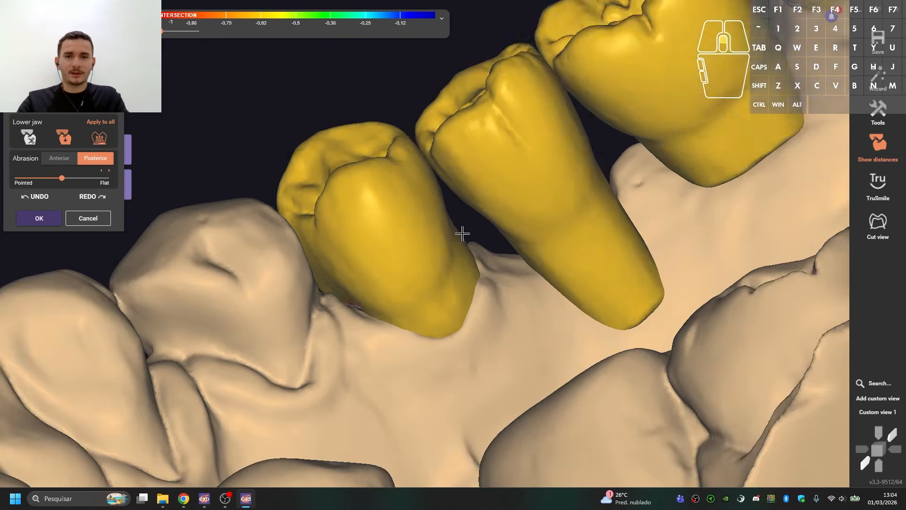
# Try to reshape the contour between teeth 44 and 45 and undo the change
pyautogui.scroll(2, 453, 203)
pyautogui.moveTo(431, 140); pyautogui.dragTo(415, 278, button='right')
pyautogui.scroll(2, 397, 293)
pyautogui.moveTo(389, 297)
pyautogui.mouseDown()
pyautogui.moveTo(418, 287)
pyautogui.moveTo(426, 272)
pyautogui.moveTo(409, 276)
pyautogui.mouseUp()
pyautogui.scroll(-3, 406, 265)
pyautogui.hotkey('ctrl', 'z')
# Reshape the lingual base of pontic 45 over the gingiva
pyautogui.scroll(4, 415, 243)
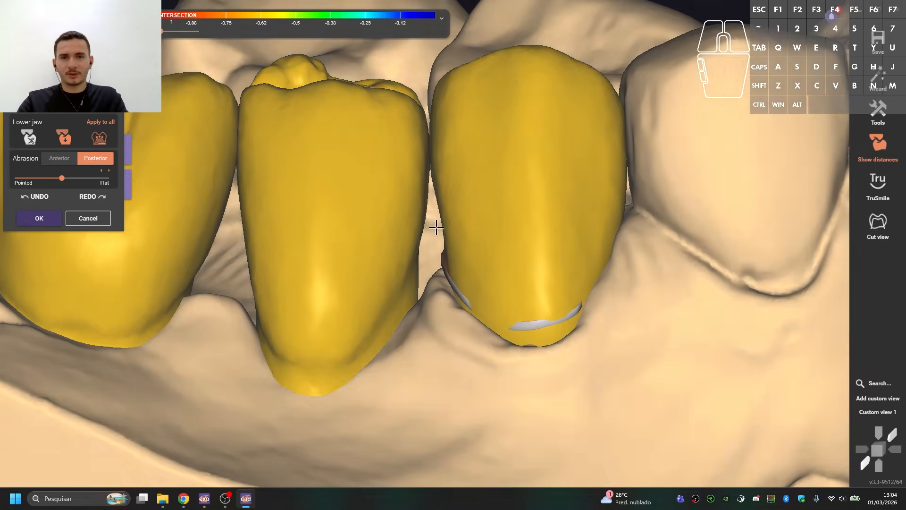
pyautogui.scroll(-3, 379, 262)
pyautogui.scroll(4, 319, 253)
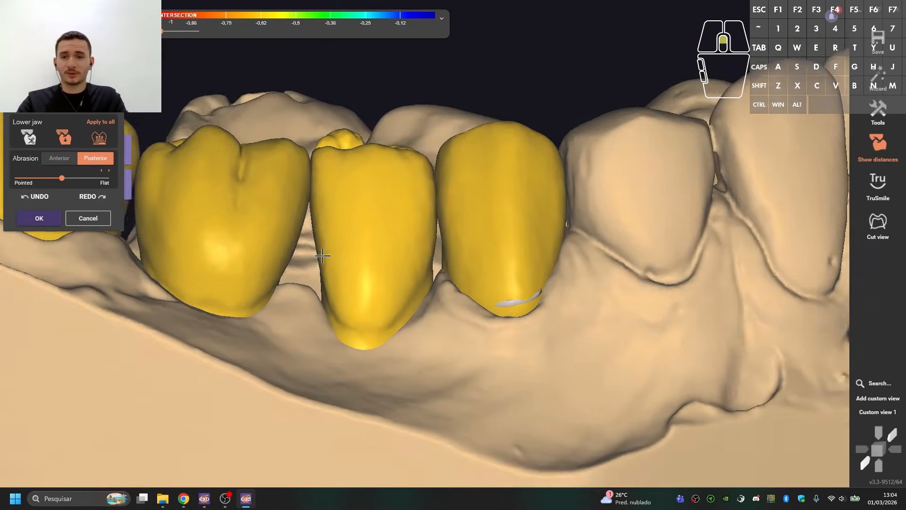
pyautogui.moveTo(348, 277); pyautogui.dragTo(338, 258, button='right')
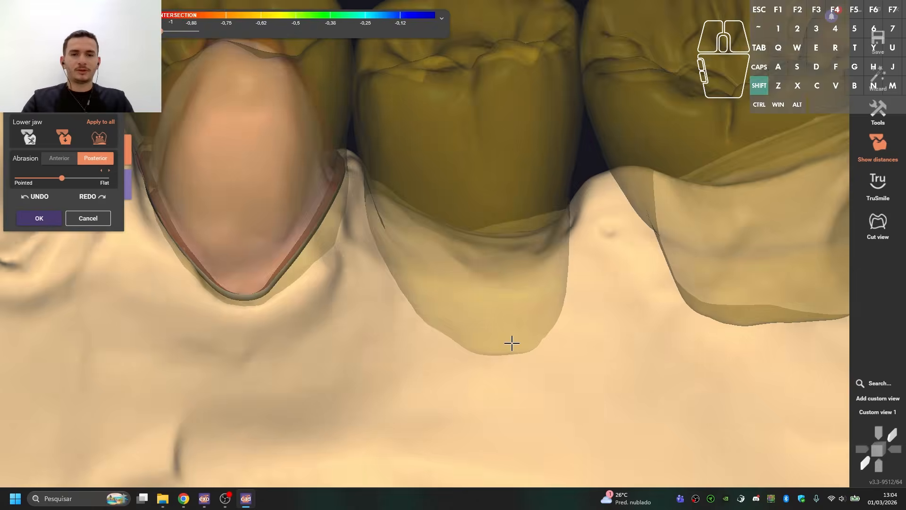
pyautogui.moveTo(512, 343); pyautogui.dragTo(503, 308, button='right')
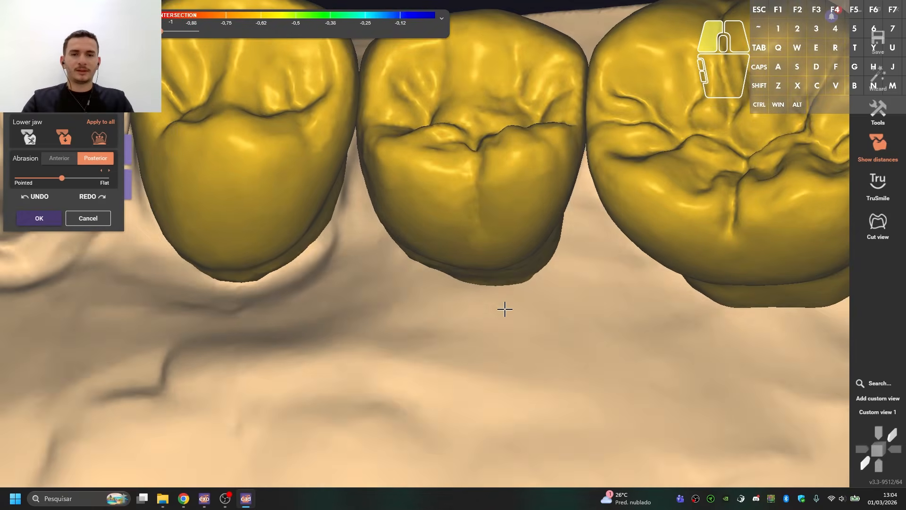
pyautogui.moveTo(504, 307); pyautogui.dragTo(496, 267)
# Refine the lingual cervical contours of pontics 45 and 46 on both sides of their shared embrasure
pyautogui.moveTo(495, 267); pyautogui.dragTo(576, 220, button='right')
pyautogui.moveTo(576, 220); pyautogui.dragTo(586, 229)
pyautogui.moveTo(586, 228)
pyautogui.mouseDown(button='right')
pyautogui.moveTo(589, 209)
pyautogui.moveTo(593, 221)
pyautogui.mouseUp(button='right')
pyautogui.moveTo(652, 221)
pyautogui.mouseDown()
pyautogui.moveTo(627, 251)
pyautogui.moveTo(653, 230)
pyautogui.moveTo(612, 261)
pyautogui.moveTo(576, 236)
pyautogui.mouseUp()
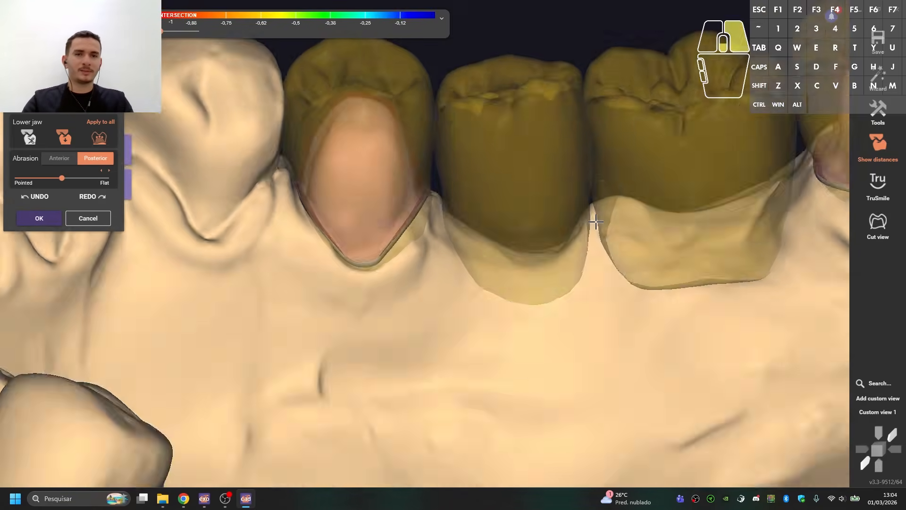
pyautogui.moveTo(594, 222); pyautogui.dragTo(522, 239, button='right')
pyautogui.moveTo(541, 241); pyautogui.dragTo(449, 277, button='right')
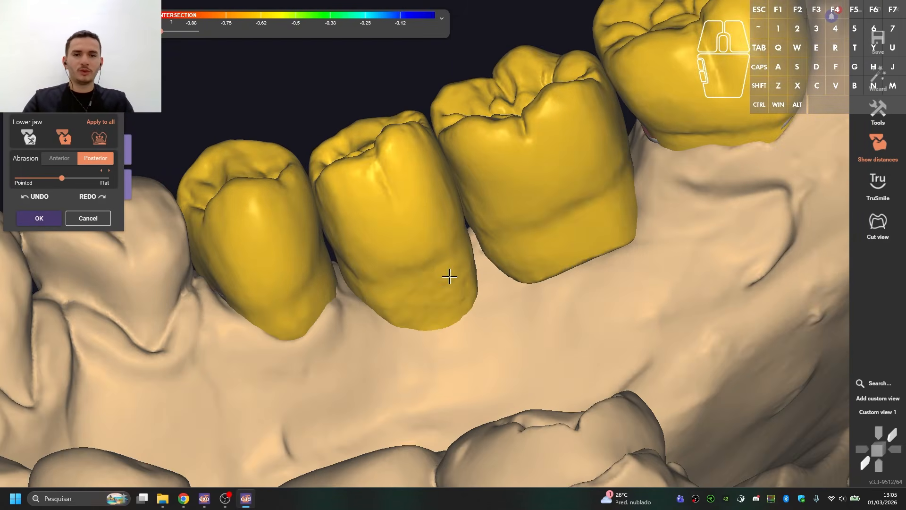
pyautogui.moveTo(538, 254); pyautogui.dragTo(456, 274, button='right')
pyautogui.moveTo(455, 274); pyautogui.dragTo(485, 269)
pyautogui.moveTo(485, 270); pyautogui.dragTo(442, 269, button='right')
# Align the lingual cusps of teeth 45 to 47 along the arch
pyautogui.scroll(-1, 442, 170)
pyautogui.moveTo(442, 170); pyautogui.dragTo(419, 137, button='right')
pyautogui.moveTo(400, 221); pyautogui.dragTo(401, 225)
pyautogui.moveTo(467, 264); pyautogui.dragTo(467, 264)
pyautogui.press('a')
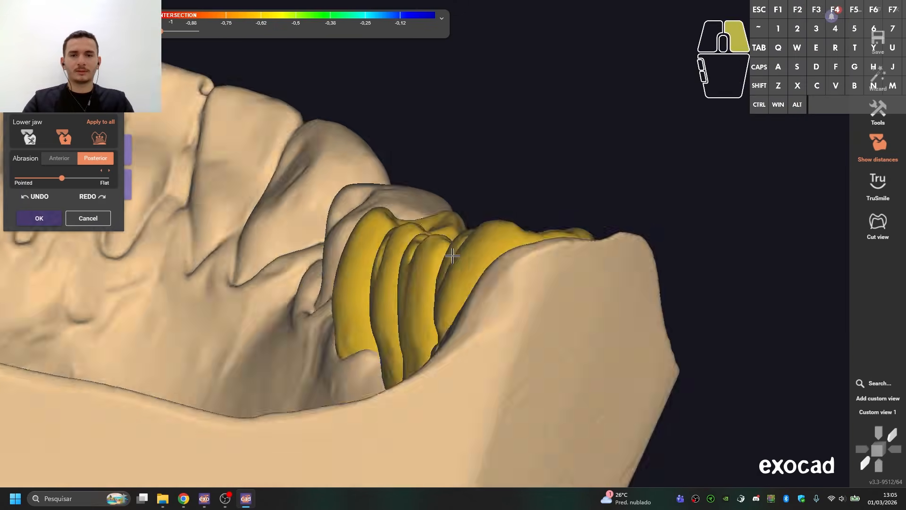
pyautogui.scroll(5, 205, 228)
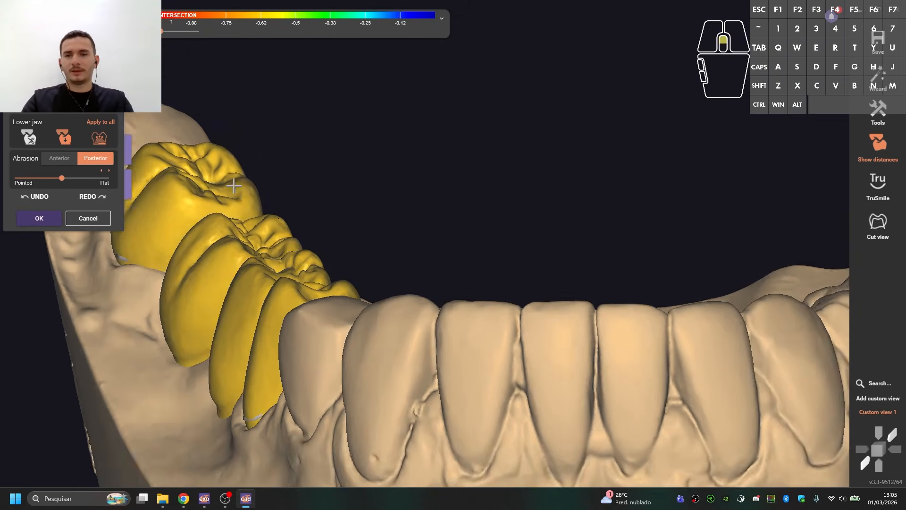
pyautogui.moveTo(233, 186); pyautogui.dragTo(282, 226)
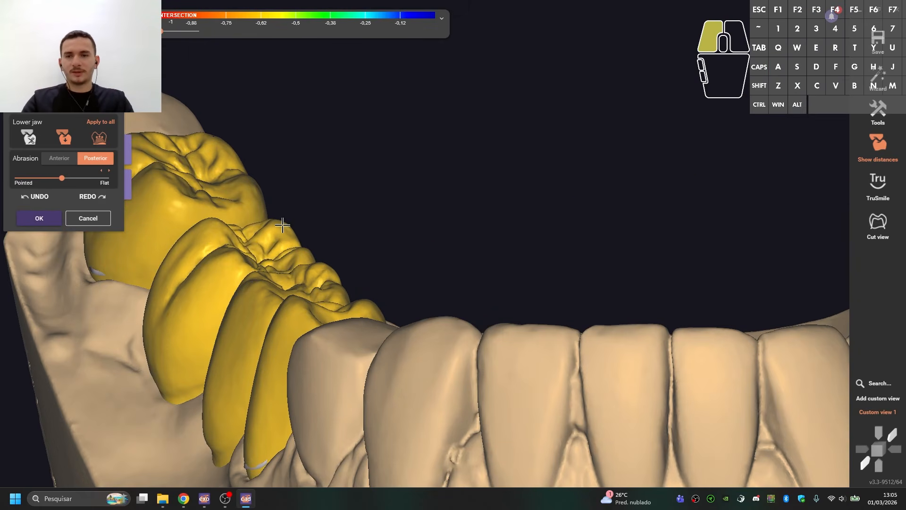
pyautogui.scroll(-5, 357, 297)
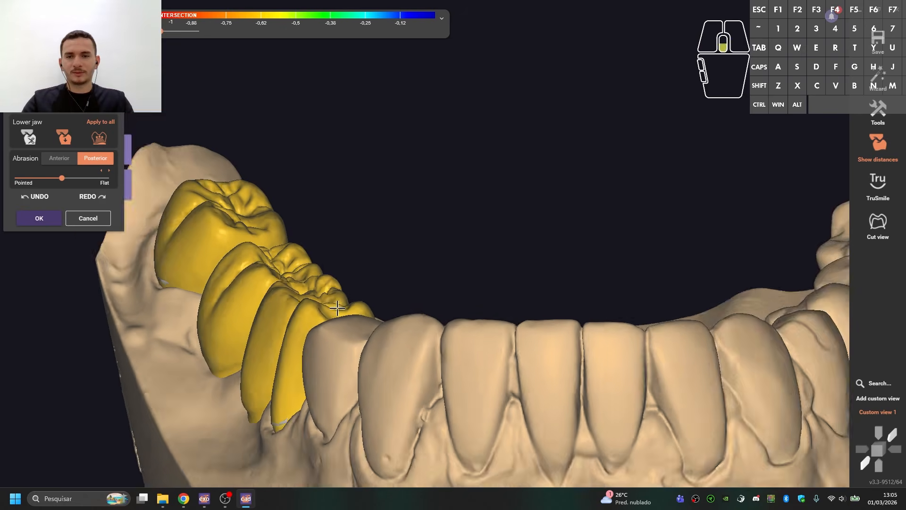
pyautogui.scroll(5, 285, 356)
pyautogui.moveTo(290, 277)
pyautogui.mouseDown()
pyautogui.moveTo(302, 264)
pyautogui.moveTo(279, 275)
pyautogui.mouseUp()
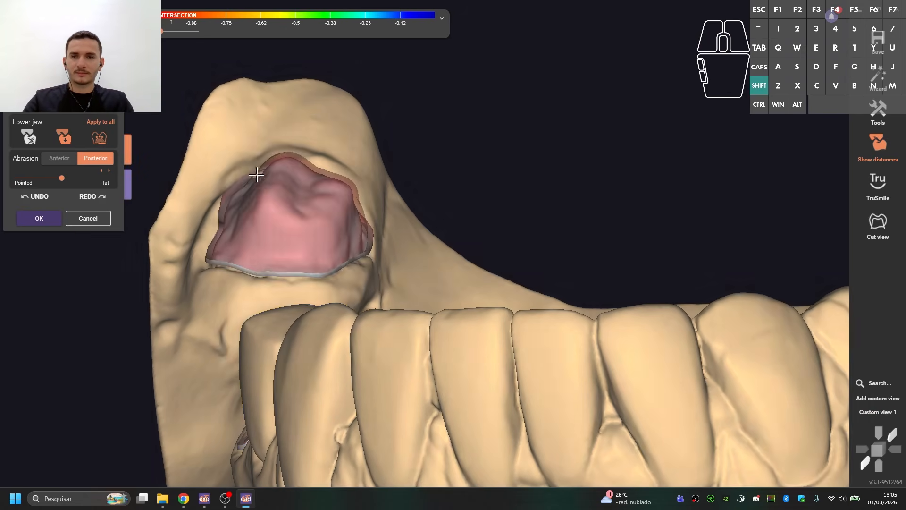
# Confirm the tooth model placement and start Free-Forming on the restorations
pyautogui.hotkey('shift', 'f')
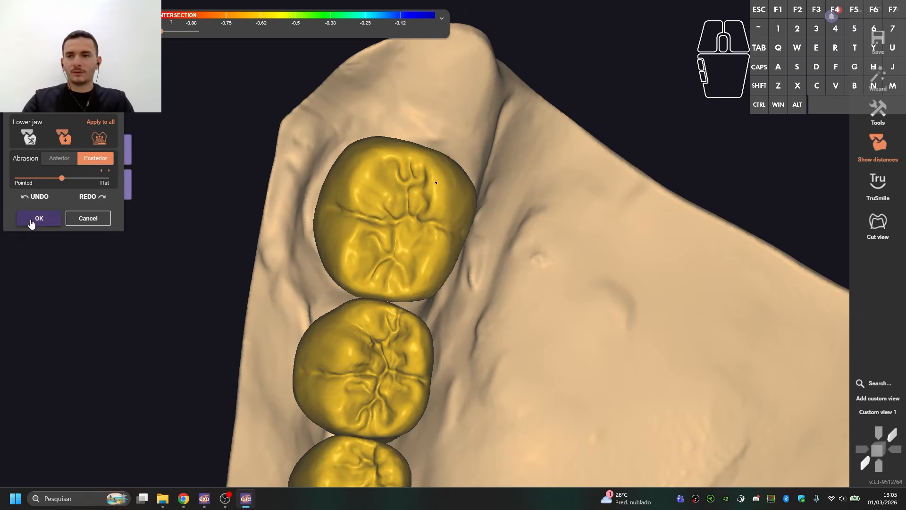
pyautogui.click(31, 219)
pyautogui.rightClick(243, 137)
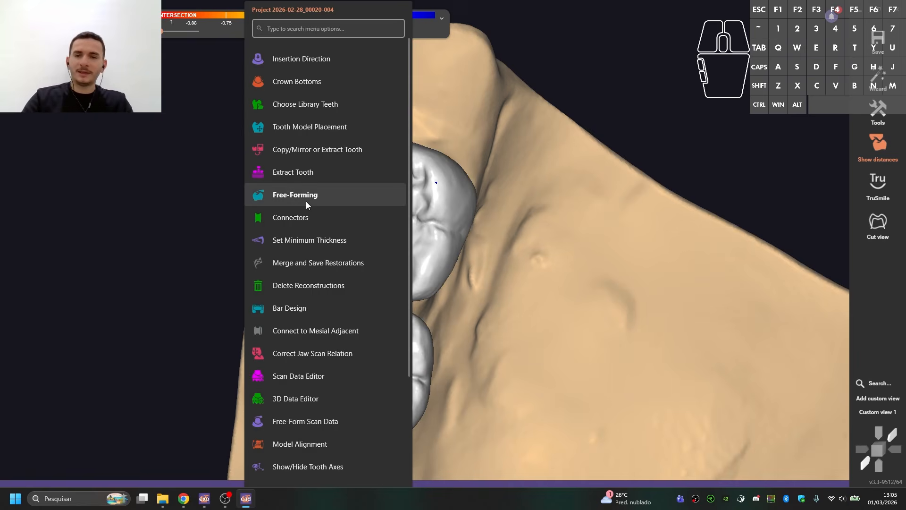
pyautogui.click(295, 195)
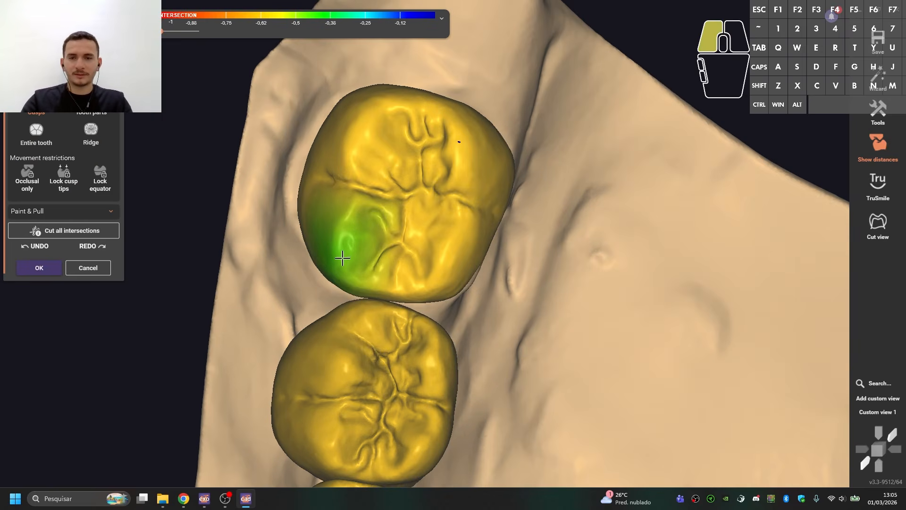
# Pull the buccal cusps of teeth 47 and 45 and the mesial part of tooth 44 into shape
pyautogui.moveTo(373, 316); pyautogui.dragTo(348, 191, button='right')
pyautogui.moveTo(336, 241); pyautogui.dragTo(310, 265, button='right')
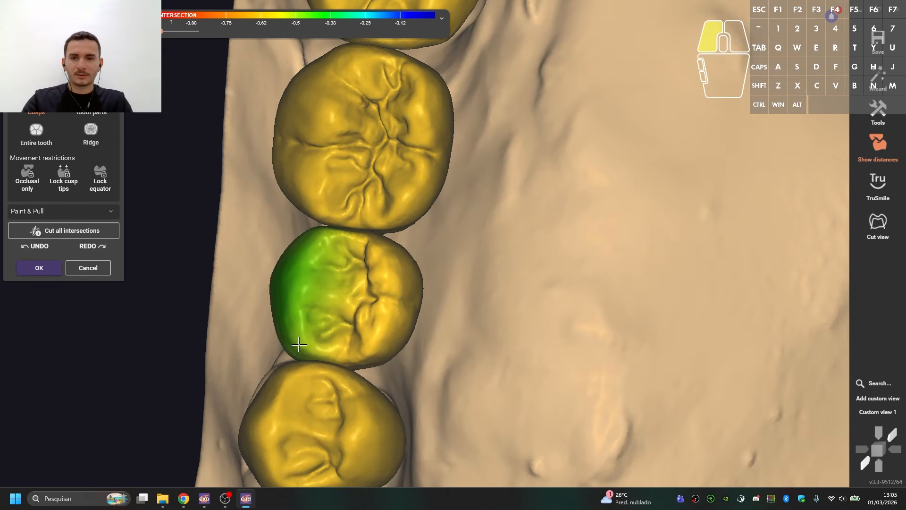
pyautogui.moveTo(299, 345); pyautogui.dragTo(300, 261, button='right')
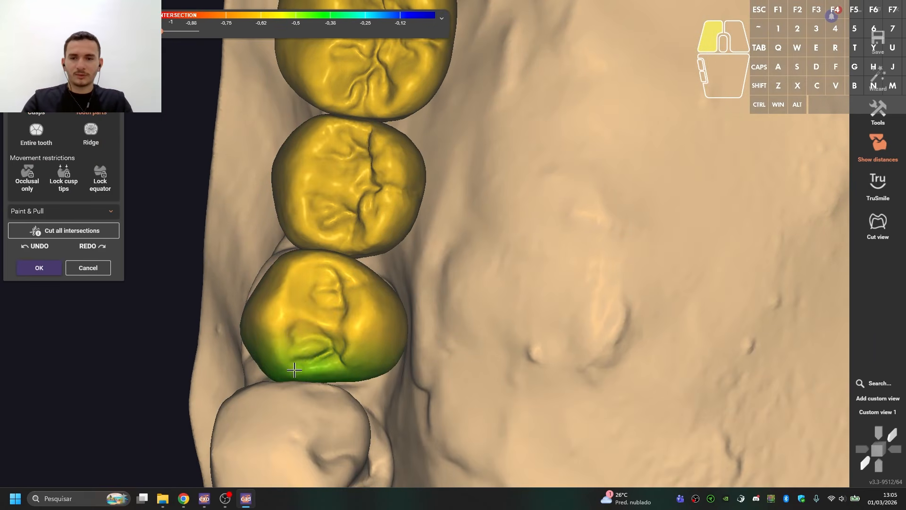
# Examine how tooth 44 and its neighbours cover the preparations with the tooth models shown transparently
pyautogui.middleClick(345, 313)
pyautogui.keyDown('shift'); pyautogui.scroll(-3, 349, 281); pyautogui.keyUp('shift')
pyautogui.rightClick(479, 270)
pyautogui.write('F')
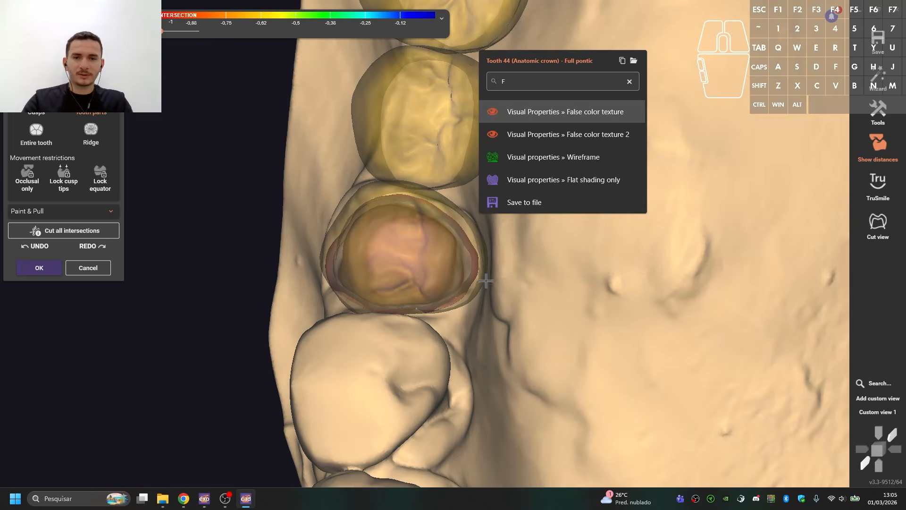
pyautogui.click(486, 272)
pyautogui.hotkey('shift', 'f')
pyautogui.moveTo(486, 135)
pyautogui.mouseDown(button='right')
pyautogui.moveTo(474, 231)
pyautogui.moveTo(485, 223)
pyautogui.moveTo(463, 210)
pyautogui.moveTo(435, 282)
pyautogui.moveTo(416, 243)
pyautogui.moveTo(458, 309)
pyautogui.moveTo(479, 263)
pyautogui.moveTo(445, 299)
pyautogui.moveTo(389, 250)
pyautogui.mouseUp(button='right')
pyautogui.hotkey('shift', 'f')
pyautogui.middleClick(476, 220)
pyautogui.hotkey('shift', 'f')
# Adjust the lingual part of tooth 46 to line up with the neighbouring teeth
pyautogui.press('5')
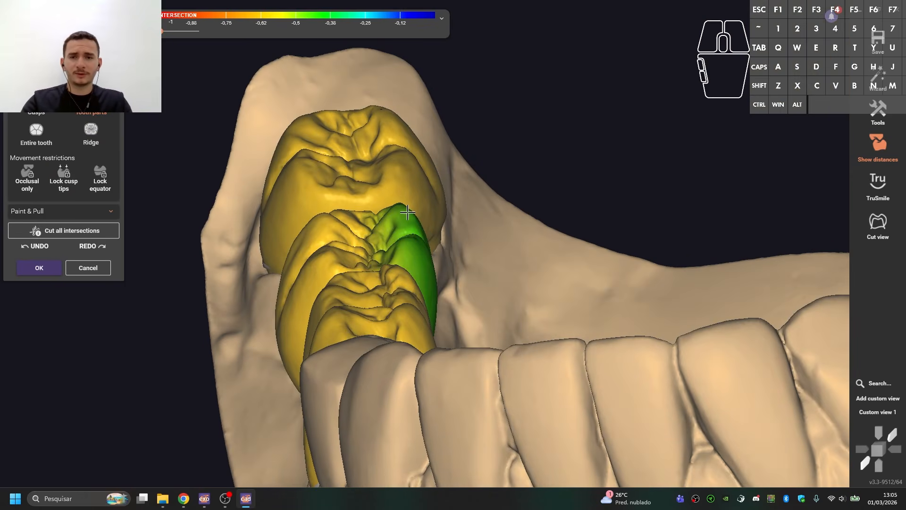
pyautogui.moveTo(407, 213); pyautogui.dragTo(360, 253, button='right')
pyautogui.scroll(3, 358, 233)
pyautogui.moveTo(352, 190); pyautogui.dragTo(377, 206)
pyautogui.scroll(-3, 378, 208)
pyautogui.moveTo(378, 207)
pyautogui.mouseDown(button='right')
pyautogui.moveTo(392, 213)
pyautogui.moveTo(325, 245)
pyautogui.mouseUp(button='right')
# Enlarge the free-form brush and smooth the occlusal grooves of teeth 47 and 46
pyautogui.click(113, 210)
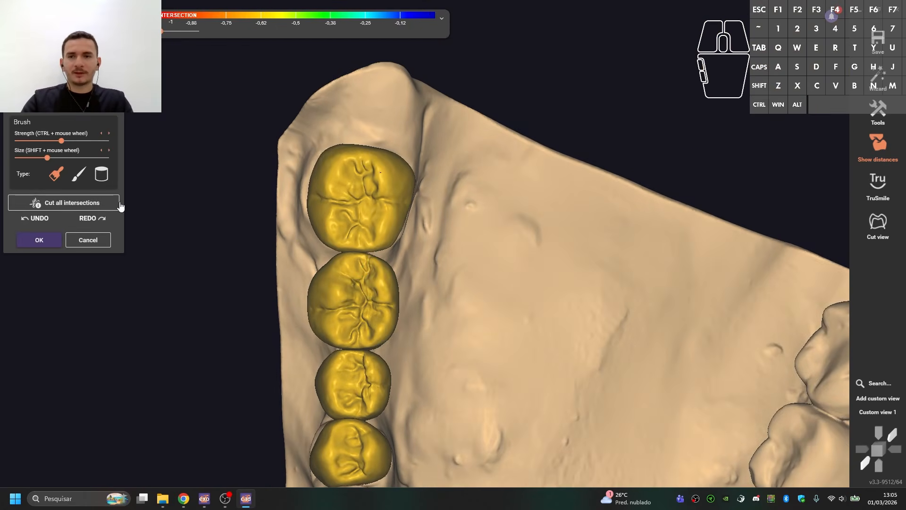
pyautogui.keyDown('shift'); pyautogui.scroll(4, 253, 185); pyautogui.keyUp('shift')
pyautogui.scroll(3, 335, 198)
pyautogui.press('2')
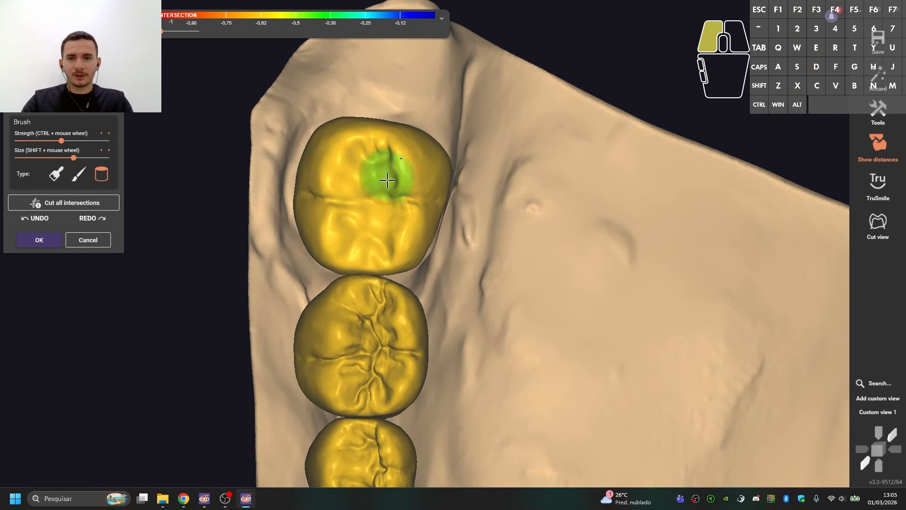
pyautogui.moveTo(366, 166); pyautogui.dragTo(369, 170)
pyautogui.moveTo(406, 263); pyautogui.dragTo(385, 155, button='middle')
pyautogui.moveTo(346, 193)
pyautogui.mouseDown()
pyautogui.moveTo(343, 200)
pyautogui.moveTo(340, 179)
pyautogui.mouseUp()
# Smooth the occlusal grooves of teeth 45 and 44 with the same brush
pyautogui.moveTo(358, 260); pyautogui.dragTo(362, 173, button='middle')
pyautogui.moveTo(348, 250); pyautogui.dragTo(350, 254)
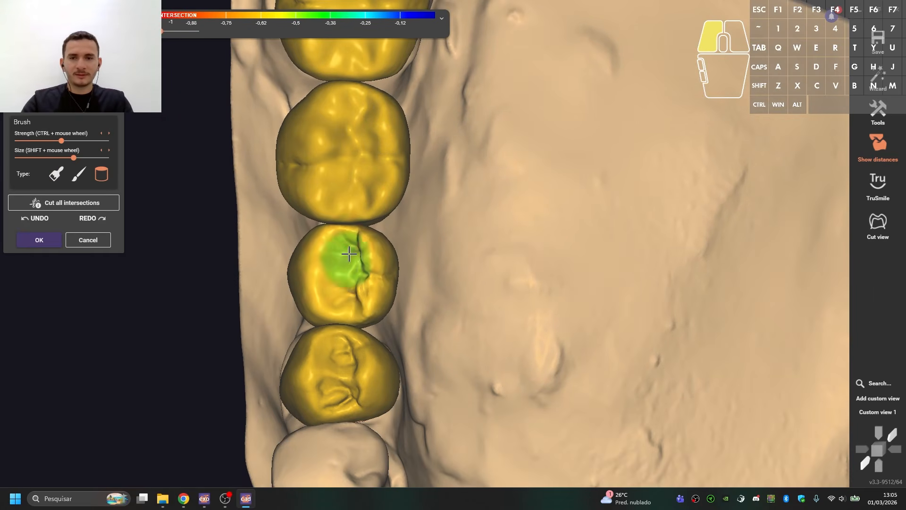
pyautogui.moveTo(361, 297); pyautogui.dragTo(357, 301)
pyautogui.moveTo(345, 362); pyautogui.dragTo(340, 298, button='middle')
pyautogui.press('2')
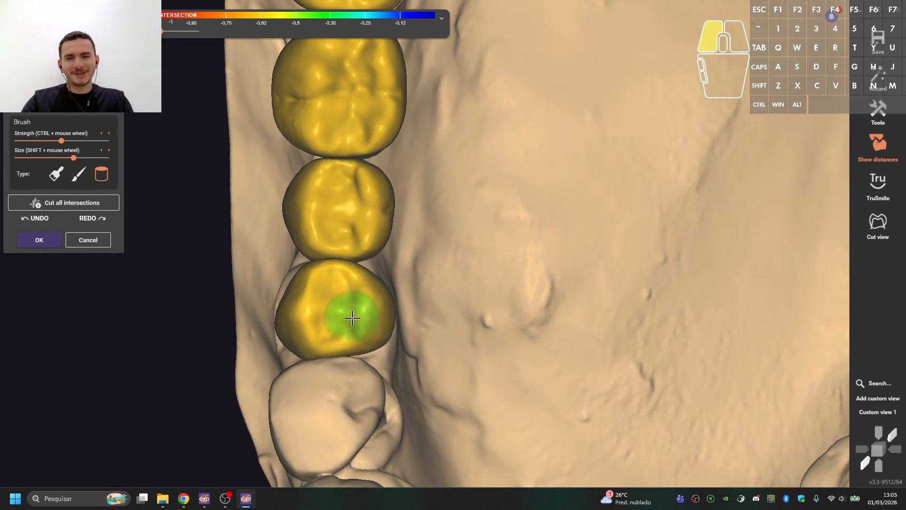
pyautogui.moveTo(353, 318); pyautogui.dragTo(353, 317)
# Raise the brush strength and smooth the lingual and proximal surfaces of tooth 44
pyautogui.moveTo(353, 318); pyautogui.dragTo(408, 305, button='right')
pyautogui.moveTo(408, 302); pyautogui.dragTo(409, 295)
pyautogui.moveTo(424, 289); pyautogui.dragTo(381, 200, button='right')
pyautogui.scroll(4, 370, 180)
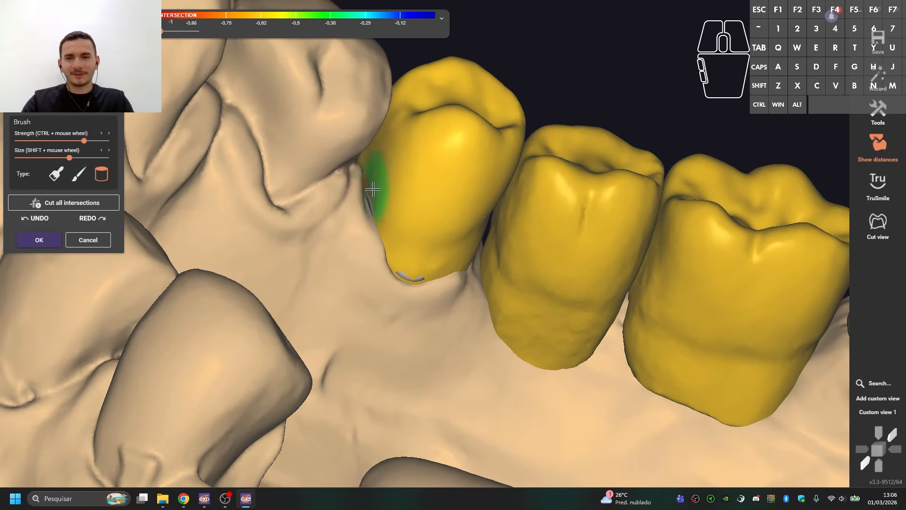
pyautogui.moveTo(373, 190); pyautogui.dragTo(400, 243)
pyautogui.moveTo(461, 234); pyautogui.dragTo(488, 222)
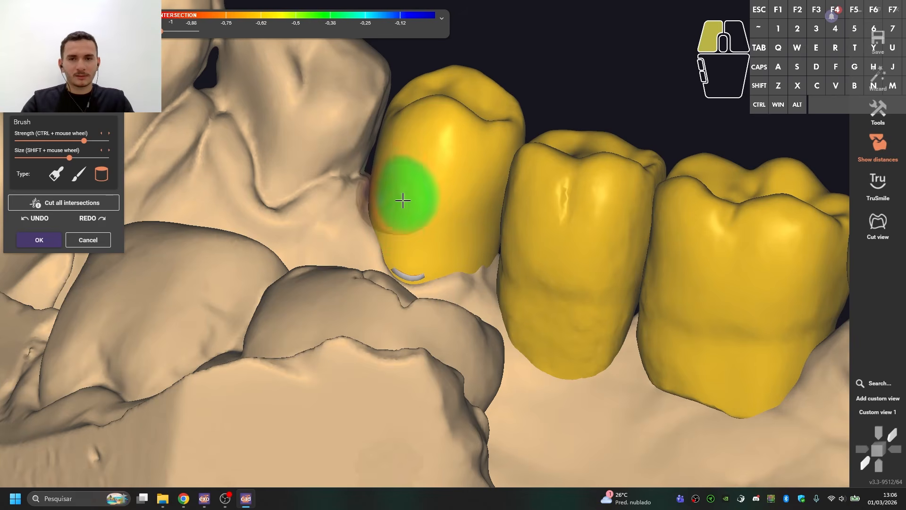
pyautogui.moveTo(431, 98); pyautogui.dragTo(475, 188)
pyautogui.press('1')
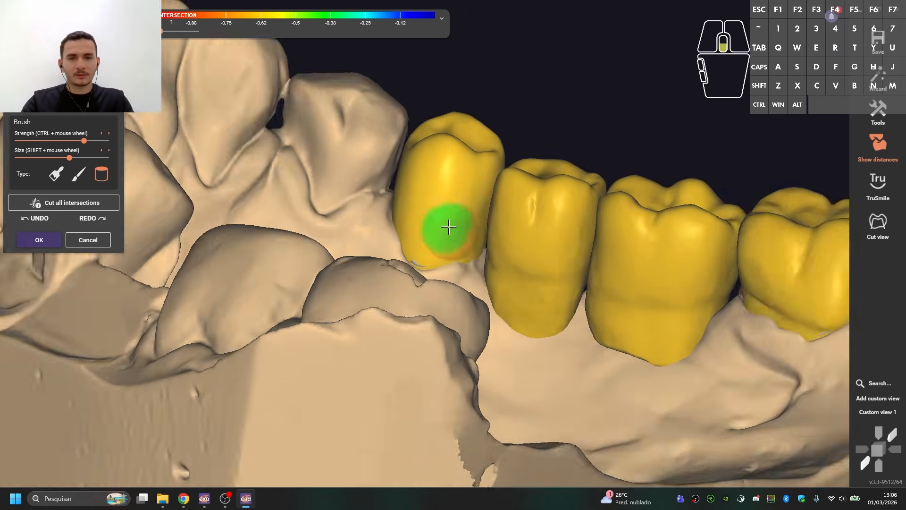
# Smooth the buccal surface of tooth 45 with a smaller brush, including both proximal edges near the gingiva
pyautogui.scroll(3, 238, 271)
pyautogui.hotkey('shift', 'f')
pyautogui.moveTo(239, 271)
pyautogui.mouseDown(button='right')
pyautogui.moveTo(373, 270)
pyautogui.moveTo(422, 258)
pyautogui.moveTo(436, 278)
pyautogui.mouseUp(button='right')
pyautogui.scroll(3, 283, 269)
pyautogui.scroll(2, 437, 277)
pyautogui.keyDown('shift'); pyautogui.scroll(-3, 465, 260); pyautogui.keyUp('shift')
pyautogui.moveTo(467, 258); pyautogui.dragTo(475, 211)
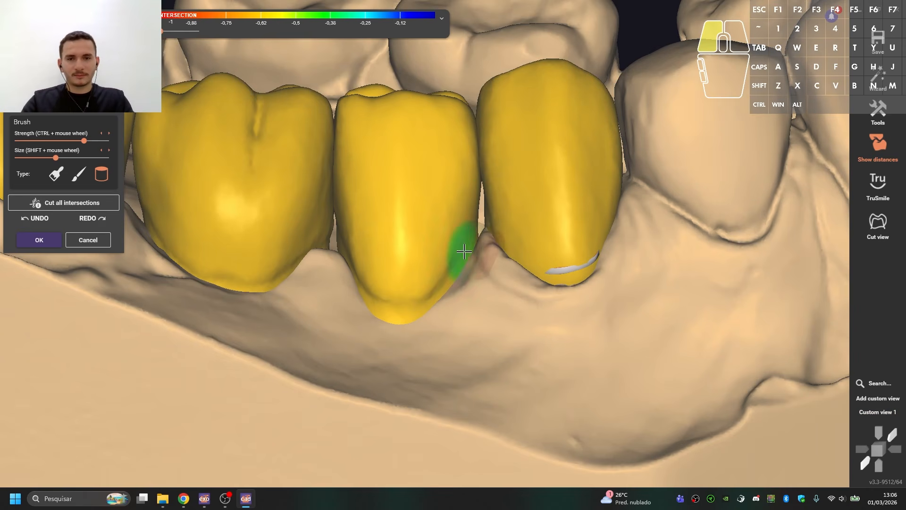
pyautogui.moveTo(431, 290)
pyautogui.mouseDown()
pyautogui.moveTo(362, 276)
pyautogui.moveTo(337, 198)
pyautogui.mouseUp()
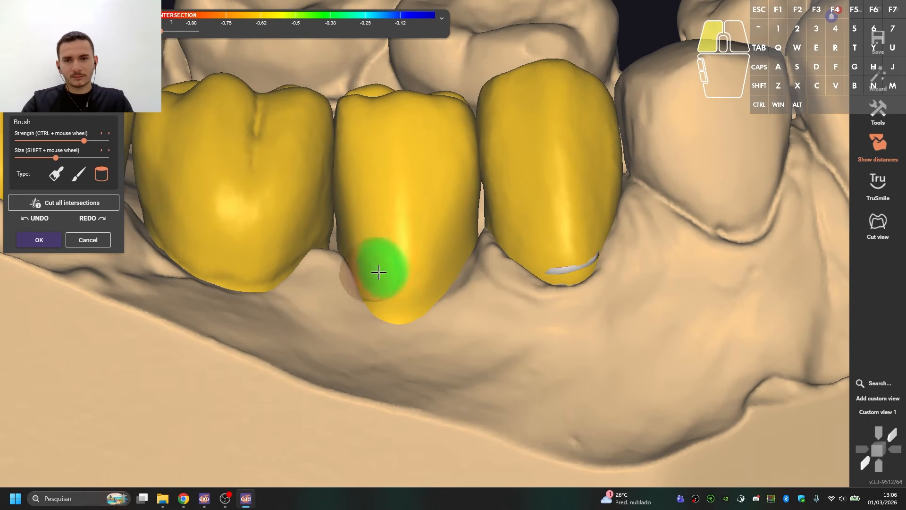
pyautogui.moveTo(378, 273); pyautogui.dragTo(375, 272)
pyautogui.moveTo(336, 256); pyautogui.dragTo(354, 267, button='middle')
pyautogui.press('1')
pyautogui.press('2')
pyautogui.moveTo(356, 254); pyautogui.dragTo(343, 244)
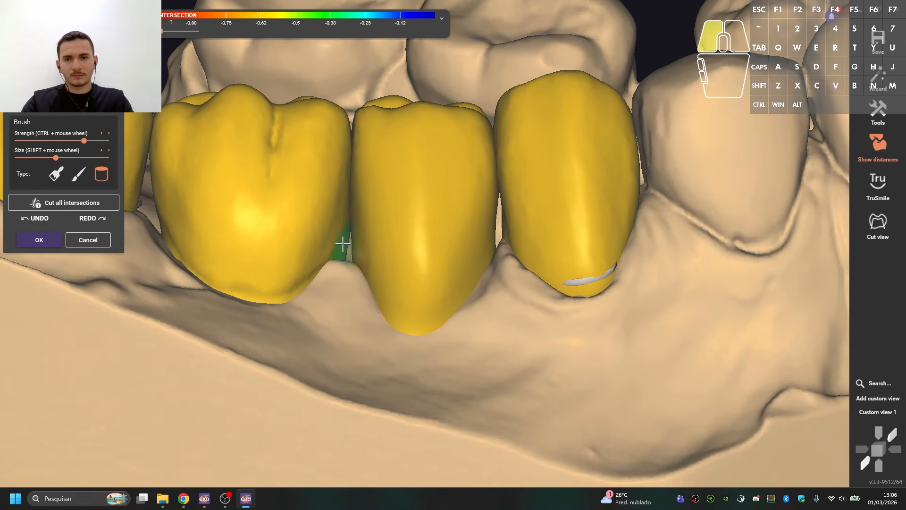
# Enlarge the brush and smooth the buccal surface of tooth 46 along its gingival edge and mesial cusp
pyautogui.moveTo(302, 280); pyautogui.dragTo(330, 297, button='middle')
pyautogui.keyDown('shift'); pyautogui.scroll(3, 277, 306); pyautogui.keyUp('shift')
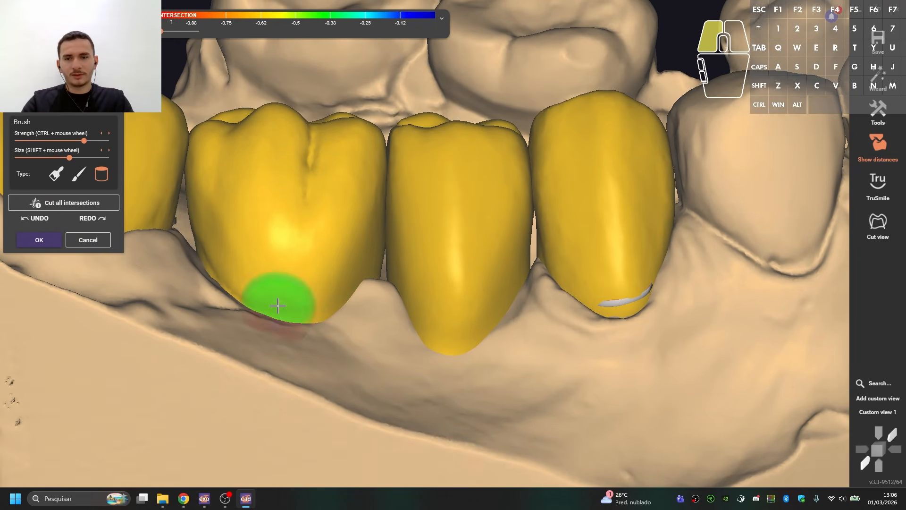
pyautogui.moveTo(201, 234); pyautogui.dragTo(207, 239, button='right')
pyautogui.press('4')
pyautogui.moveTo(189, 244); pyautogui.dragTo(189, 238)
pyautogui.press('2')
pyautogui.moveTo(191, 231); pyautogui.dragTo(220, 258)
pyautogui.press('2')
pyautogui.moveTo(236, 276); pyautogui.dragTo(259, 299)
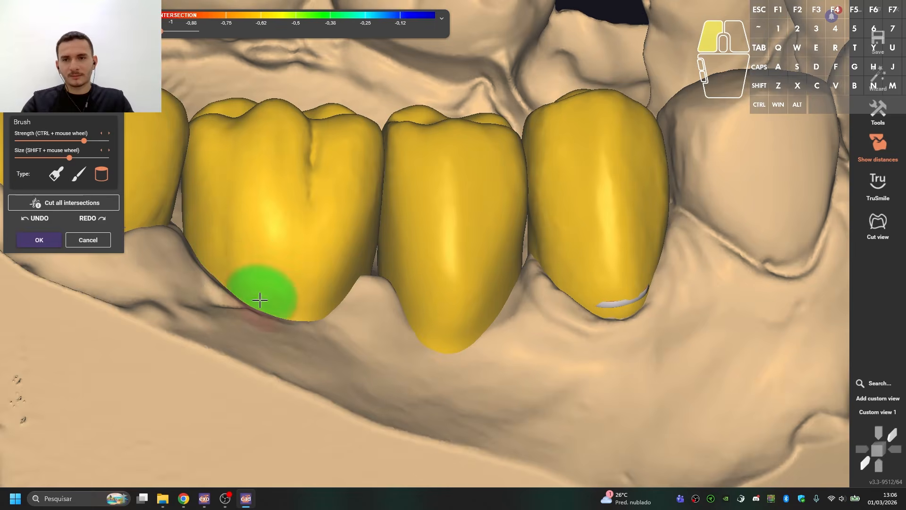
pyautogui.press('1')
pyautogui.moveTo(334, 106); pyautogui.dragTo(358, 143)
# Refine the distal cervical and mesial contours of tooth 45 on the buccal side with a reduced brush size
pyautogui.press('2')
pyautogui.moveTo(378, 263)
pyautogui.mouseDown(button='right')
pyautogui.moveTo(381, 274)
pyautogui.moveTo(386, 258)
pyautogui.mouseUp(button='right')
pyautogui.press('1')
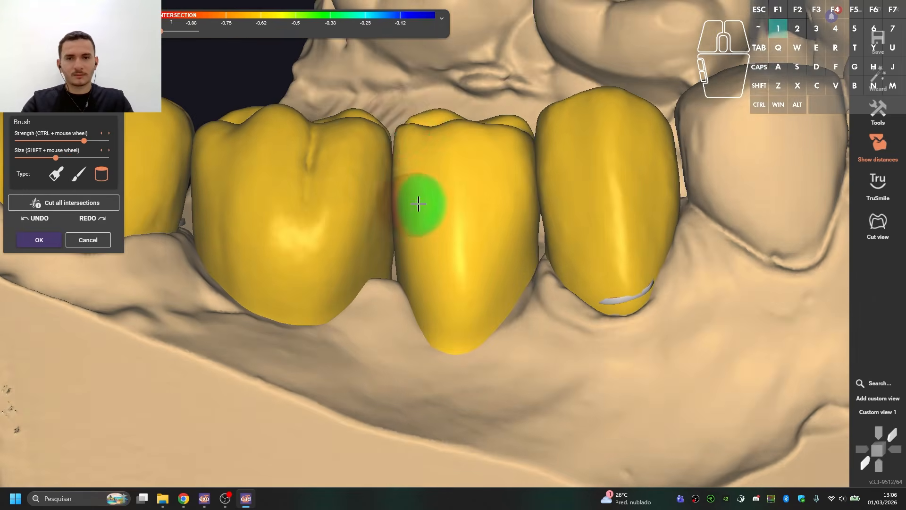
pyautogui.moveTo(420, 296); pyautogui.dragTo(430, 305)
pyautogui.moveTo(497, 201); pyautogui.dragTo(507, 155)
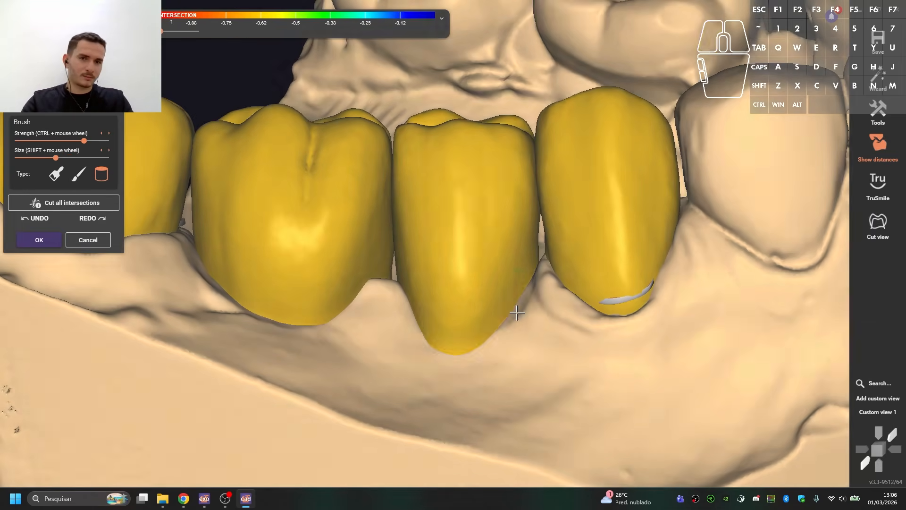
# Pull the buccal part of tooth 44 outward with anatomic shaping until it covers the exposed preparation margin
pyautogui.scroll(-4, 519, 313)
pyautogui.hotkey('shift', 'f')
pyautogui.moveTo(519, 313)
pyautogui.mouseDown(button='right')
pyautogui.moveTo(564, 231)
pyautogui.moveTo(548, 240)
pyautogui.moveTo(506, 328)
pyautogui.mouseUp(button='right')
pyautogui.scroll(5, 568, 225)
pyautogui.press('5')
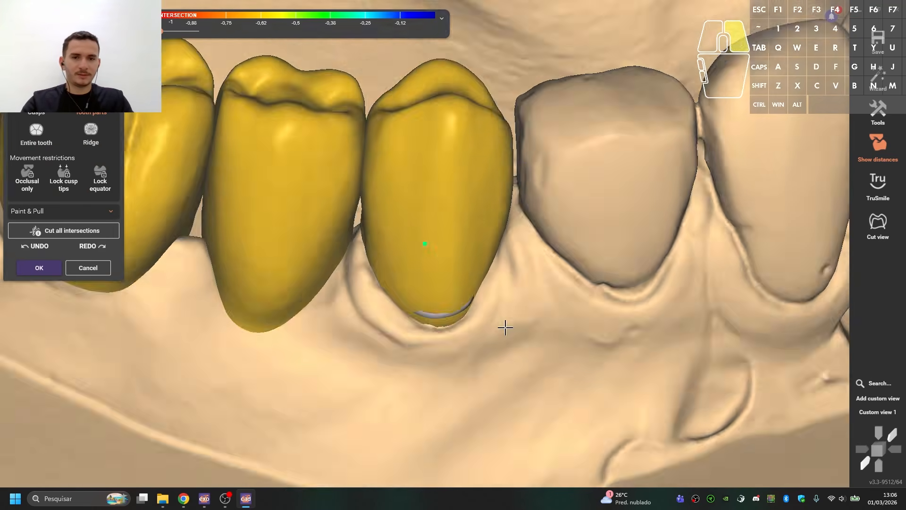
pyautogui.scroll(1, 447, 296)
pyautogui.moveTo(470, 286); pyautogui.dragTo(449, 233, button='right')
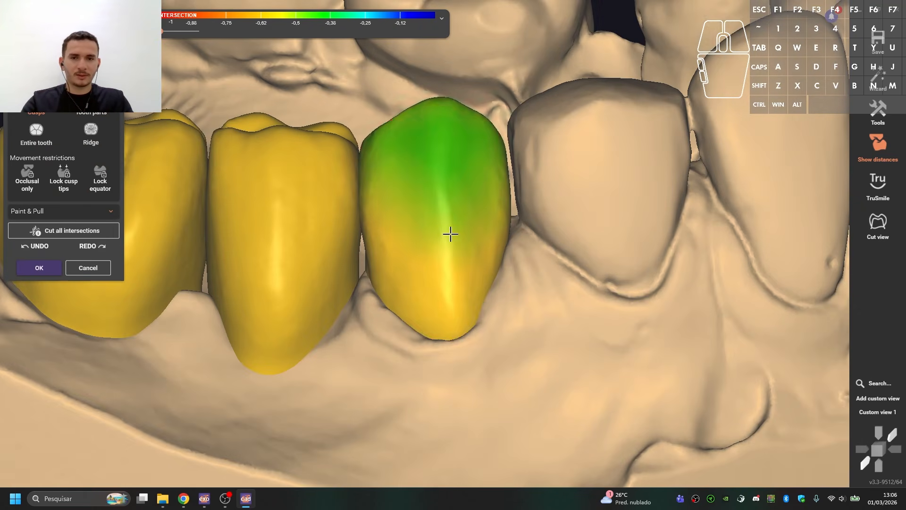
# Reduce the brush size and strength and smooth the buccal surface of tooth 44 toward its cervical edge
pyautogui.press('ctrl')
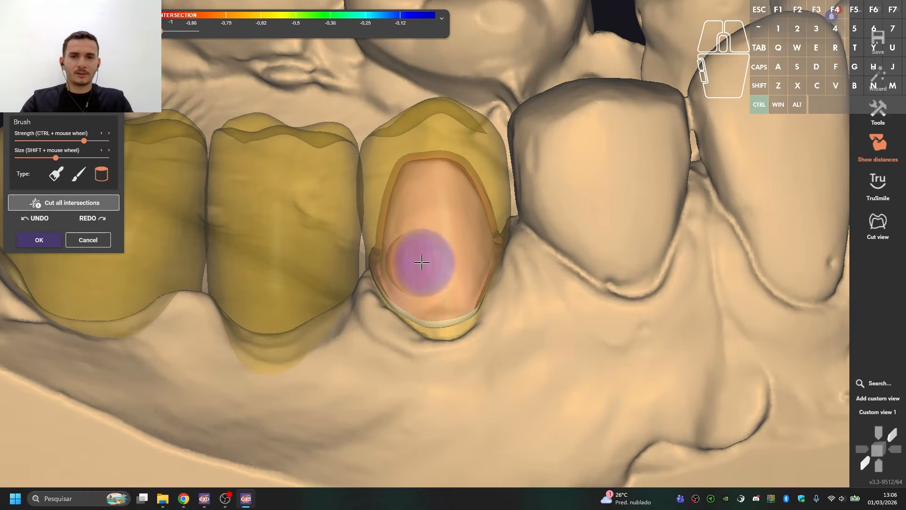
pyautogui.keyDown('shift'); pyautogui.scroll(-2, 420, 261); pyautogui.keyUp('shift')
pyautogui.keyDown('ctrl'); pyautogui.scroll(1, 402, 257); pyautogui.keyUp('ctrl')
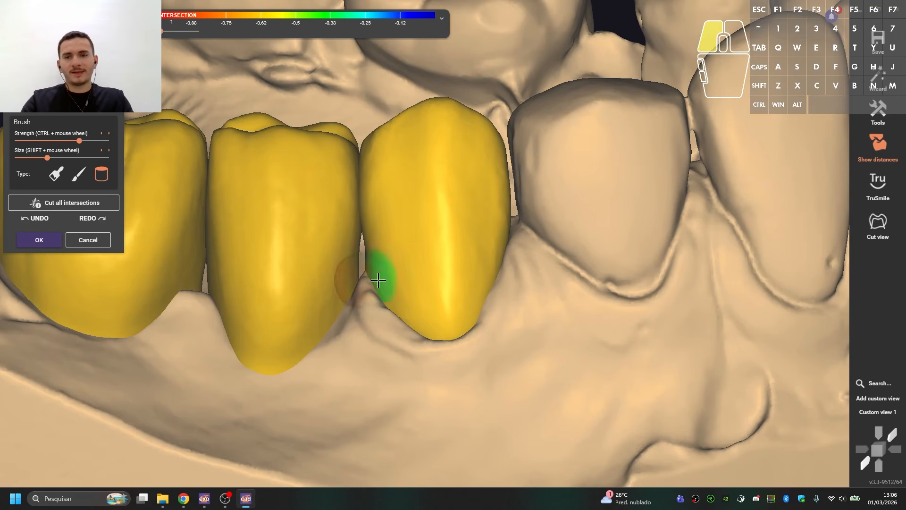
pyautogui.moveTo(418, 264); pyautogui.dragTo(447, 312)
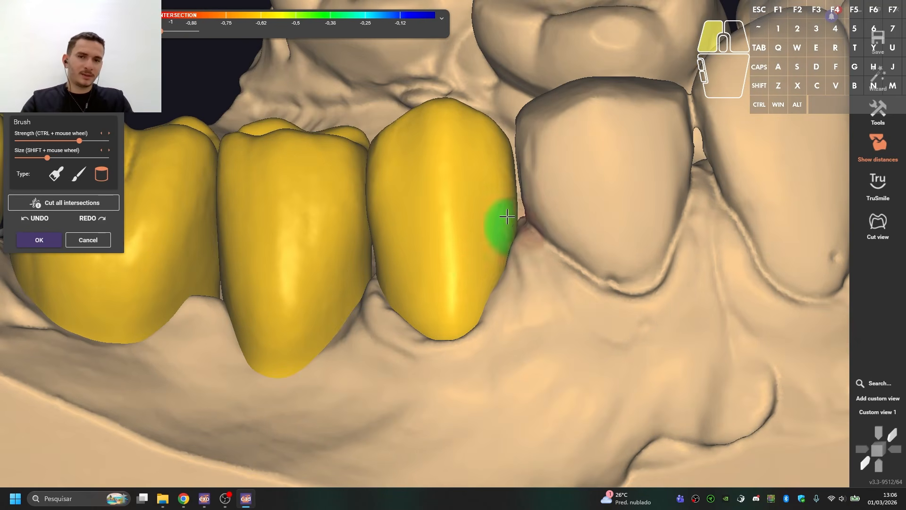
# Shape the mesial side of tooth 44 toward the canine and smooth its buccal surface there
pyautogui.moveTo(507, 216); pyautogui.dragTo(517, 220)
pyautogui.press('5')
pyautogui.press('5')
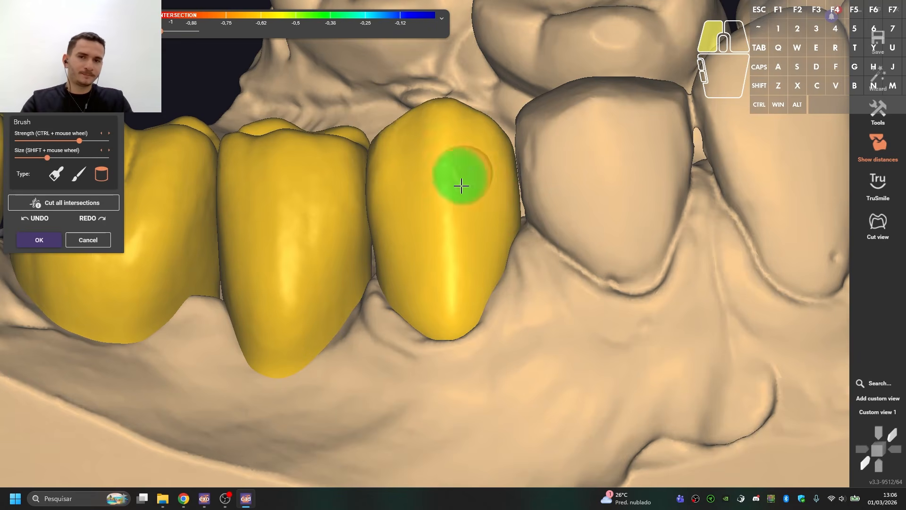
pyautogui.moveTo(462, 186)
pyautogui.mouseDown()
pyautogui.moveTo(372, 101)
pyautogui.moveTo(415, 362)
pyautogui.moveTo(423, 77)
pyautogui.moveTo(471, 270)
pyautogui.moveTo(503, 186)
pyautogui.mouseUp()
# Select the finer free-form brush type for working on the occlusal surface of tooth 44
pyautogui.press('1')
pyautogui.scroll(-3, 530, 145)
pyautogui.moveTo(530, 146)
pyautogui.mouseDown(button='right')
pyautogui.moveTo(514, 182)
pyautogui.moveTo(516, 242)
pyautogui.moveTo(542, 195)
pyautogui.mouseUp(button='right')
pyautogui.scroll(3, 517, 241)
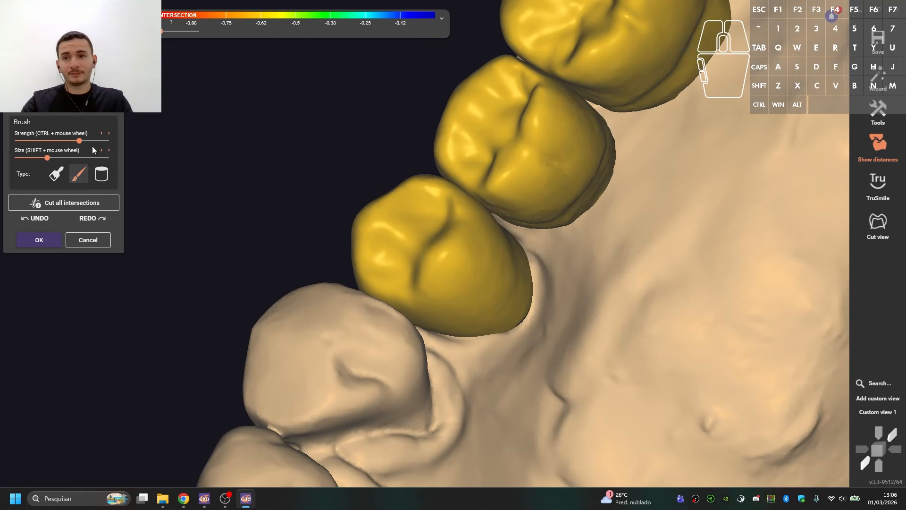
# Enlarge the brush, switch it to the flattening type, and flatten the lingual surface of tooth 45
pyautogui.press('f')
pyautogui.keyDown('shift'); pyautogui.scroll(5, 419, 241); pyautogui.keyUp('shift')
pyautogui.moveTo(519, 223); pyautogui.dragTo(491, 212, button='right')
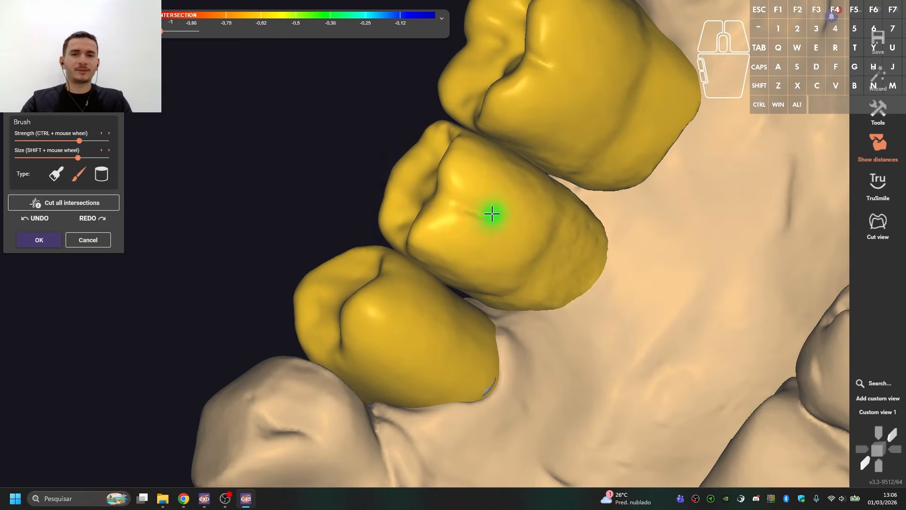
pyautogui.click(102, 174)
pyautogui.keyDown('shift'); pyautogui.scroll(4, 483, 265); pyautogui.keyUp('shift')
pyautogui.moveTo(521, 255); pyautogui.dragTo(502, 252, button='right')
pyautogui.moveTo(502, 252); pyautogui.dragTo(503, 250)
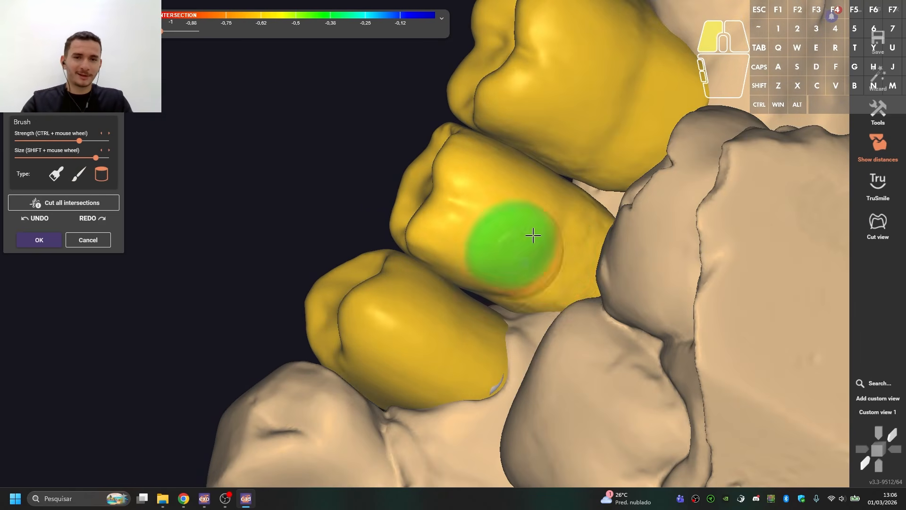
pyautogui.moveTo(533, 235); pyautogui.dragTo(565, 266, button='right')
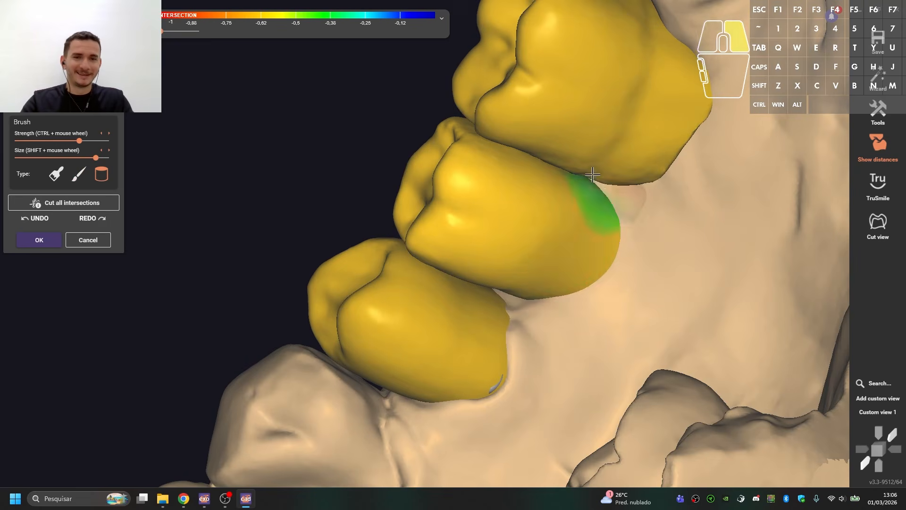
pyautogui.moveTo(592, 174); pyautogui.dragTo(534, 205, button='right')
# Reshape the mesiolingual area of tooth 45 with anatomic Paint & Pull morphing in Cusps mode
pyautogui.press('2')
pyautogui.press('4')
pyautogui.moveTo(507, 294)
pyautogui.mouseDown(button='right')
pyautogui.moveTo(522, 281)
pyautogui.moveTo(508, 275)
pyautogui.mouseUp(button='right')
pyautogui.scroll(3, 506, 294)
pyautogui.moveTo(506, 293); pyautogui.dragTo(504, 303)
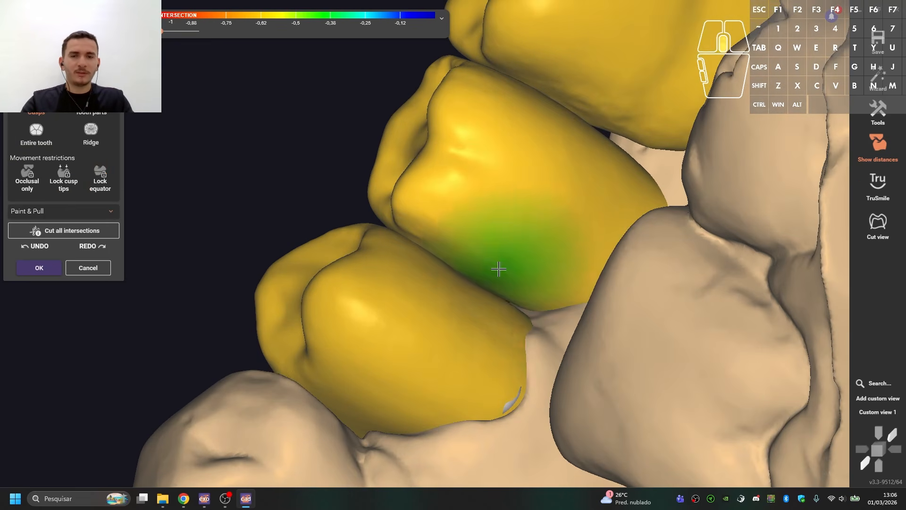
# Rework the lingual surface of tooth 44 with the brush, near its cervical edge and the contact with tooth 45
pyautogui.press('1')
pyautogui.moveTo(500, 269)
pyautogui.mouseDown(button='right')
pyautogui.moveTo(373, 247)
pyautogui.moveTo(391, 233)
pyautogui.moveTo(344, 270)
pyautogui.mouseUp(button='right')
pyautogui.scroll(-4, 372, 247)
pyautogui.scroll(3, 377, 249)
pyautogui.moveTo(328, 276); pyautogui.dragTo(326, 262)
pyautogui.moveTo(395, 252); pyautogui.dragTo(399, 255)
# Flatten the mesial and distal portions of the lingual surface of tooth 45
pyautogui.moveTo(463, 294); pyautogui.dragTo(466, 280, button='right')
pyautogui.press('2')
pyautogui.moveTo(466, 280); pyautogui.dragTo(456, 288)
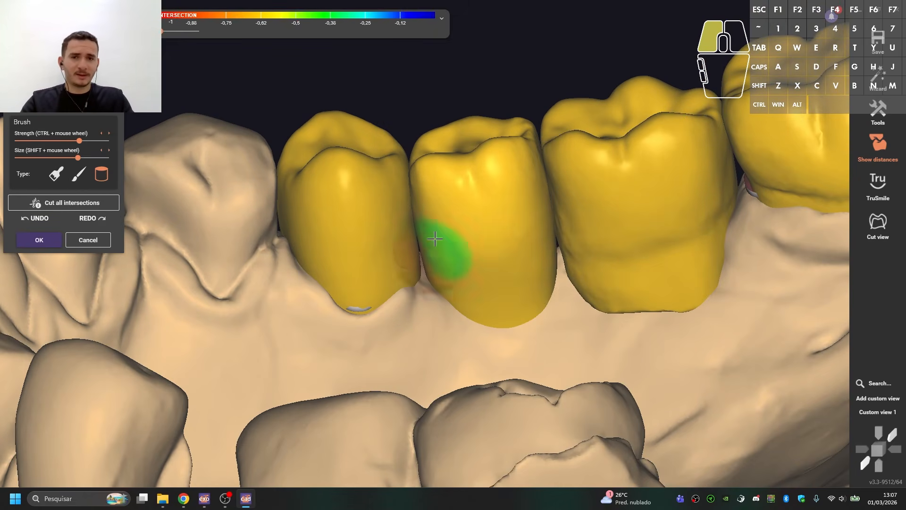
pyautogui.moveTo(538, 238); pyautogui.dragTo(543, 241)
# Flatten the lingual surface of tooth 46 along its cervical edge and up its distal side with a larger brush
pyautogui.moveTo(621, 266); pyautogui.dragTo(588, 256, button='middle')
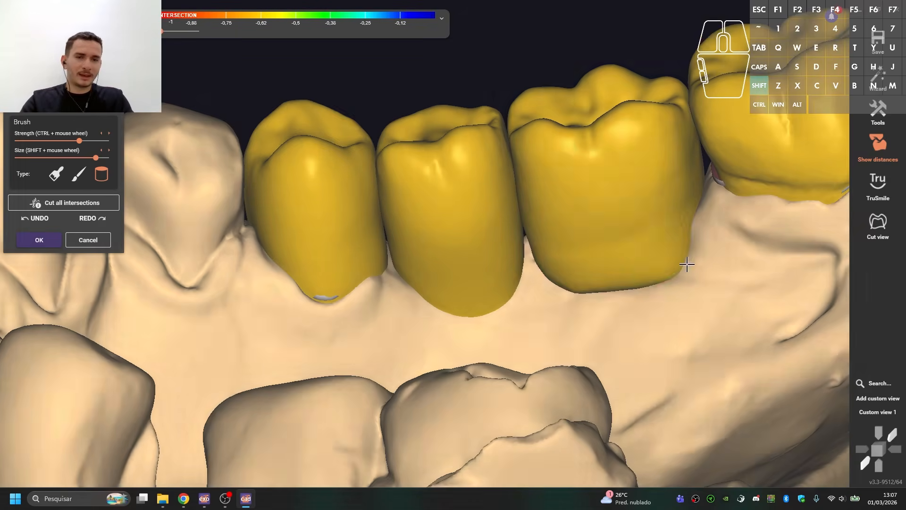
pyautogui.moveTo(687, 262)
pyautogui.mouseDown()
pyautogui.moveTo(556, 273)
pyautogui.moveTo(560, 256)
pyautogui.mouseUp()
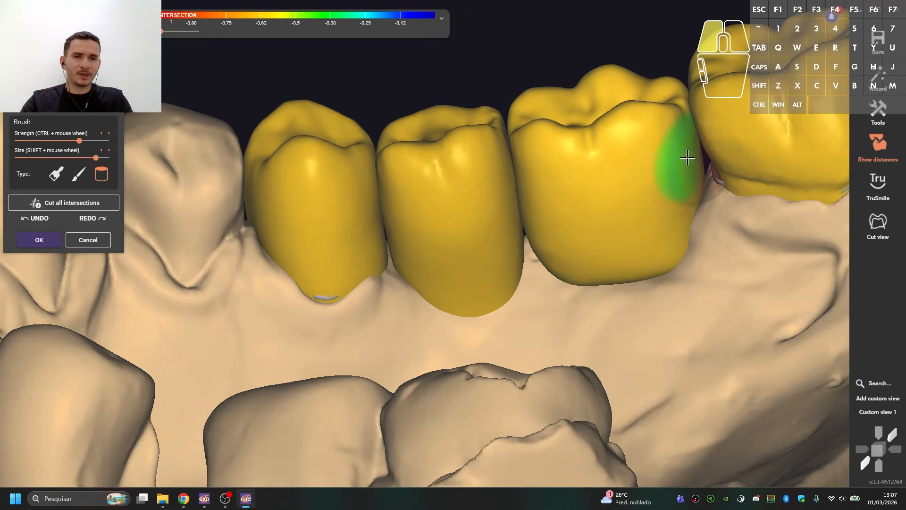
pyautogui.moveTo(687, 157); pyautogui.dragTo(698, 163)
# Flatten the mesiolingual cervical area of tooth 47 with the brush
pyautogui.moveTo(703, 165)
pyautogui.mouseDown(button='right')
pyautogui.moveTo(718, 175)
pyautogui.moveTo(593, 251)
pyautogui.moveTo(407, 277)
pyautogui.mouseUp(button='right')
pyautogui.press('3')
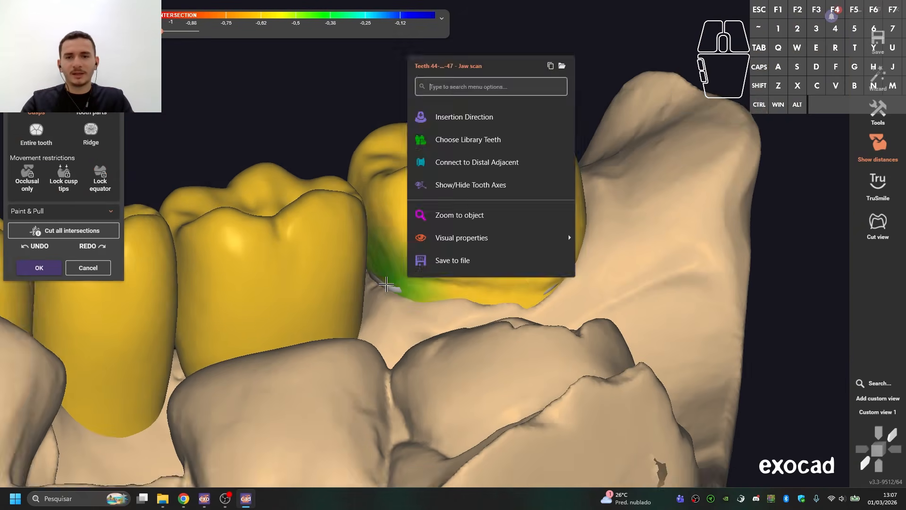
pyautogui.scroll(2, 386, 284)
pyautogui.press('2')
pyautogui.scroll(1, 367, 277)
pyautogui.moveTo(366, 277); pyautogui.dragTo(415, 280)
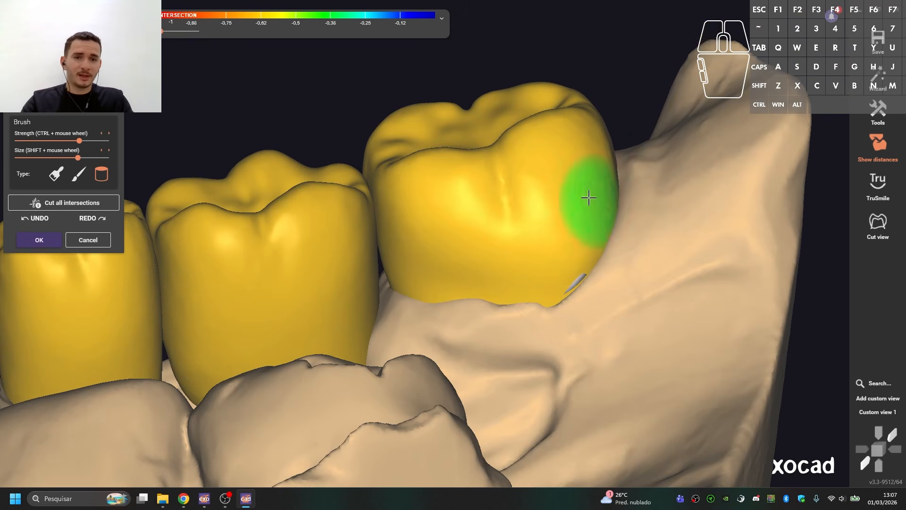
# Flatten the distal surface of tooth 47 beside the gingiva
pyautogui.moveTo(588, 198); pyautogui.dragTo(455, 214, button='right')
pyautogui.moveTo(455, 214); pyautogui.dragTo(477, 161)
pyautogui.moveTo(477, 161)
pyautogui.mouseDown(button='right')
pyautogui.moveTo(512, 84)
pyautogui.moveTo(451, 182)
pyautogui.mouseUp(button='right')
pyautogui.press('2')
pyautogui.moveTo(451, 182); pyautogui.dragTo(443, 197)
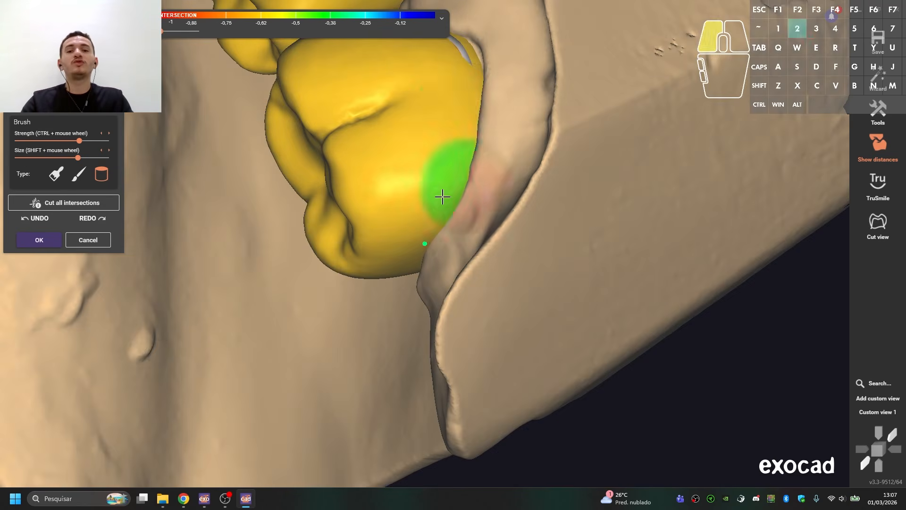
# Examine the shape and alignment of teeth 44 to 47 from the distal and occlusal sides
pyautogui.moveTo(463, 117); pyautogui.dragTo(494, 208, button='right')
pyautogui.press('3')
pyautogui.press('4')
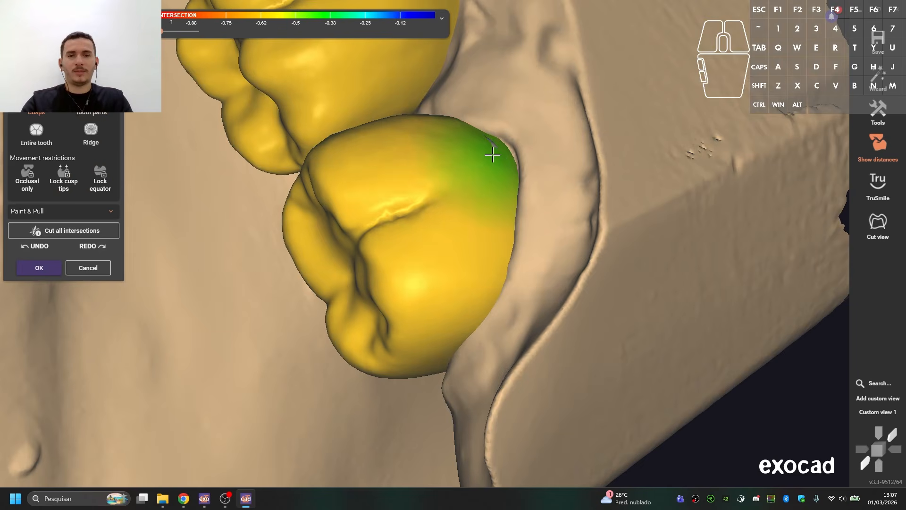
pyautogui.moveTo(492, 155); pyautogui.dragTo(368, 196, button='right')
pyautogui.scroll(-6, 368, 197)
pyautogui.scroll(3, 163, 176)
pyautogui.press('a')
pyautogui.moveTo(163, 176); pyautogui.dragTo(470, 203, button='right')
pyautogui.scroll(3, 424, 210)
pyautogui.press('a')
pyautogui.scroll(-3, 470, 182)
pyautogui.scroll(-2, 465, 238)
pyautogui.scroll(2, 465, 238)
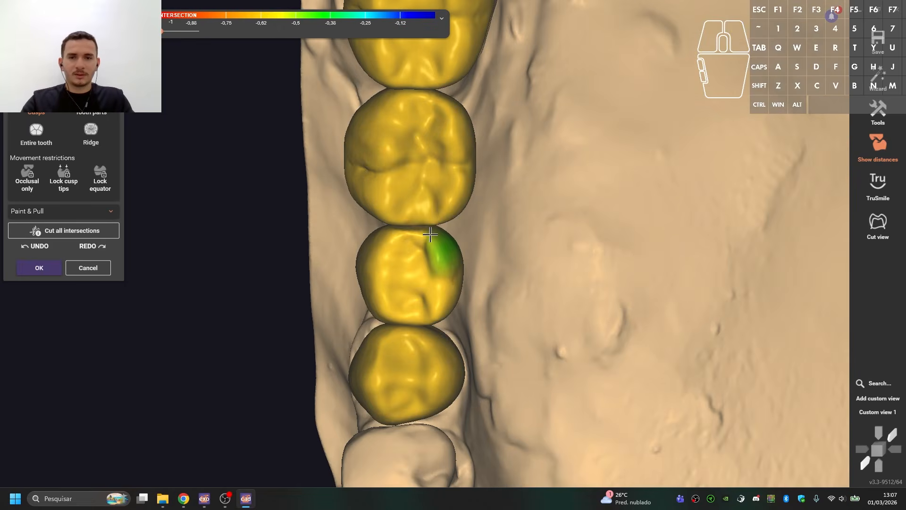
# Adjust the mesial part of tooth 45 with Tooth parts morphing and accept the free-forming
pyautogui.moveTo(465, 237)
pyautogui.mouseDown(button='right')
pyautogui.moveTo(424, 251)
pyautogui.moveTo(429, 259)
pyautogui.moveTo(438, 248)
pyautogui.moveTo(431, 269)
pyautogui.mouseUp(button='right')
pyautogui.scroll(2, 483, 283)
pyautogui.press('Tab')
pyautogui.moveTo(480, 279); pyautogui.dragTo(481, 276)
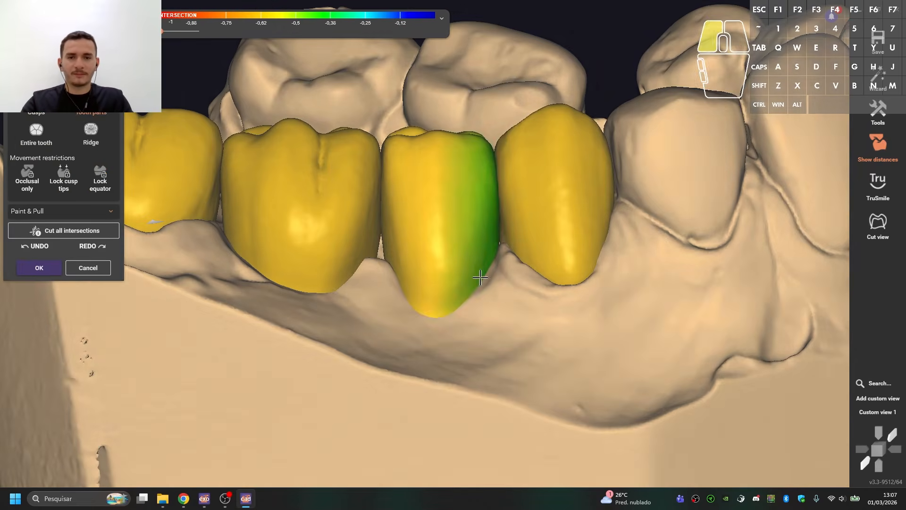
pyautogui.hotkey('ctrl', '1')
pyautogui.click(39, 263)
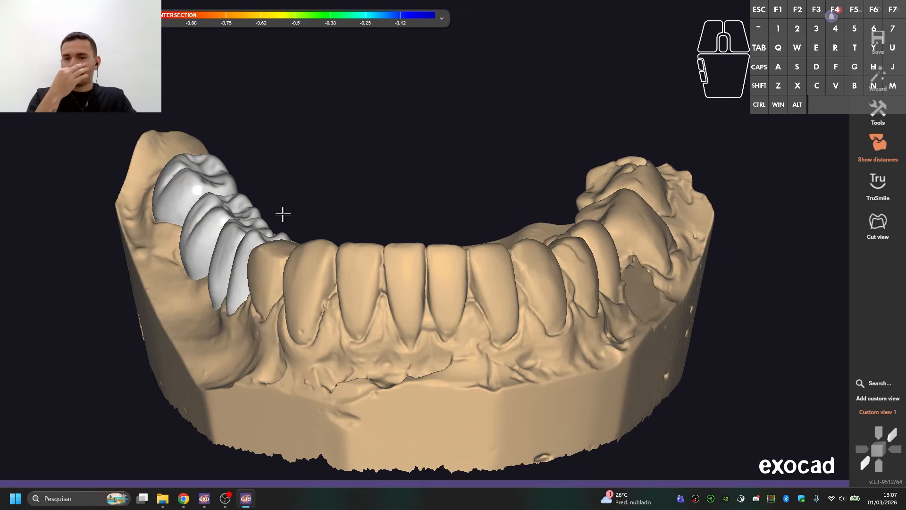
# Switch to the exocad case form to check the tooth indications and notes, and return to the crown design
pyautogui.moveTo(334, 203); pyautogui.dragTo(364, 212, button='right')
pyautogui.moveTo(346, 220); pyautogui.dragTo(356, 203, button='middle')
pyautogui.scroll(2, 357, 202)
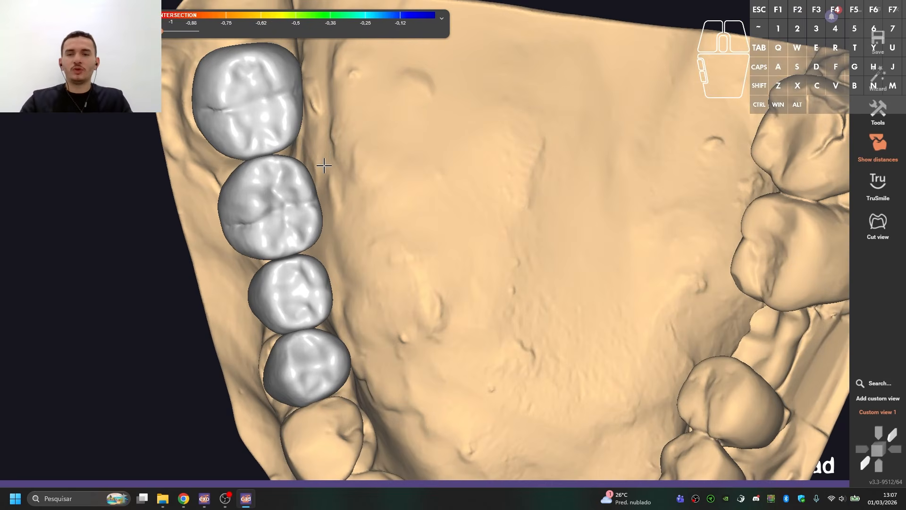
pyautogui.rightClick(327, 164)
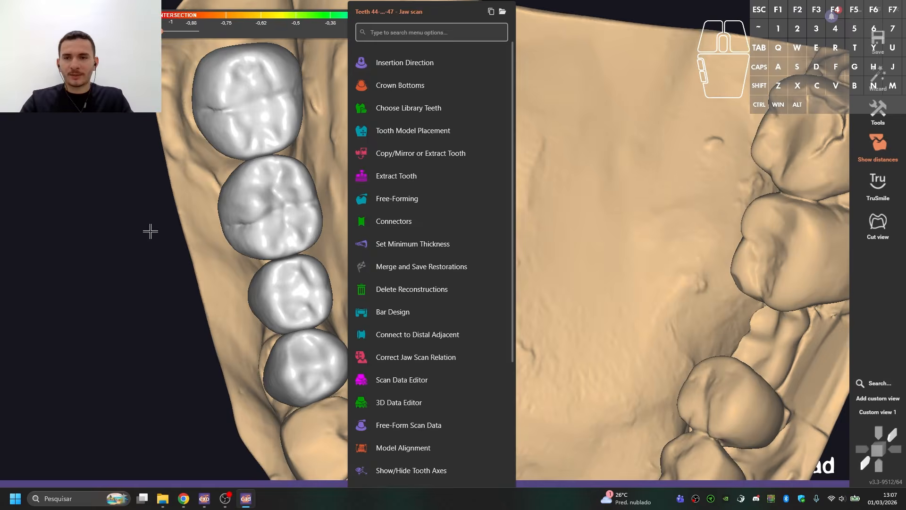
pyautogui.rightClick(158, 231)
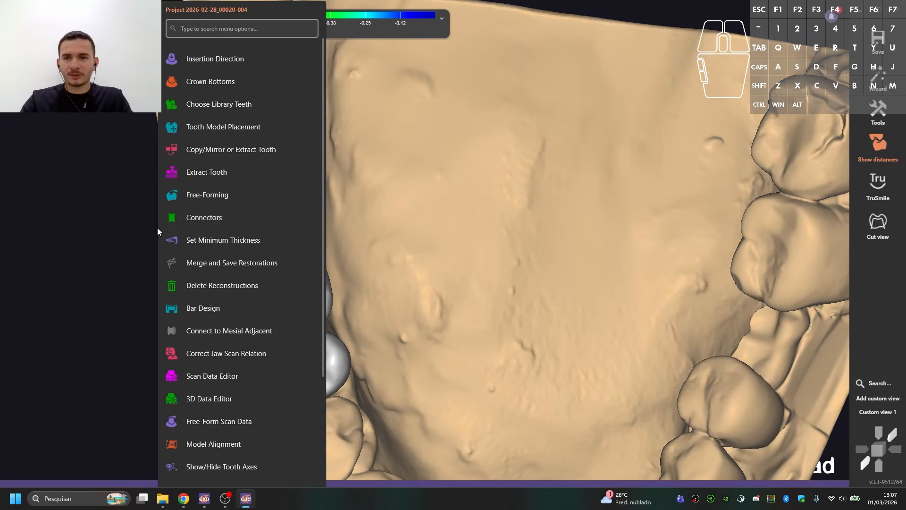
pyautogui.hotkey('alt', 'Tab')
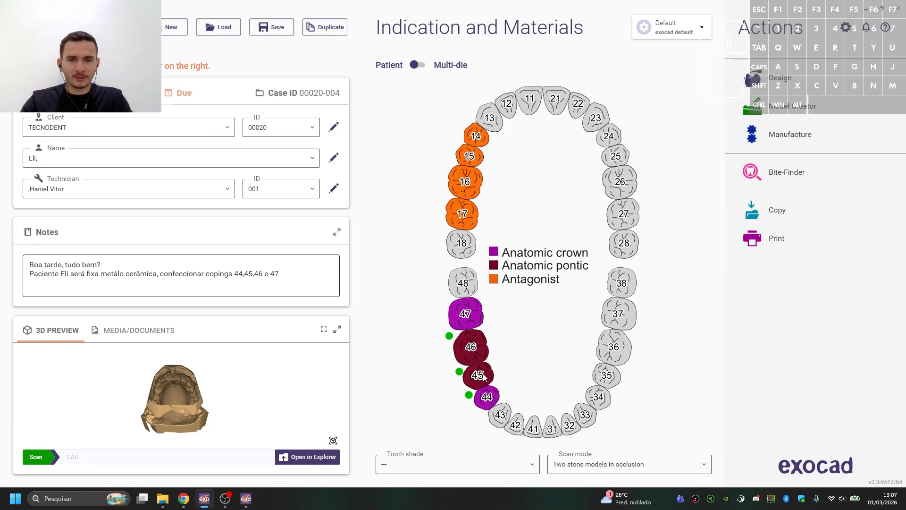
pyautogui.click(246, 498)
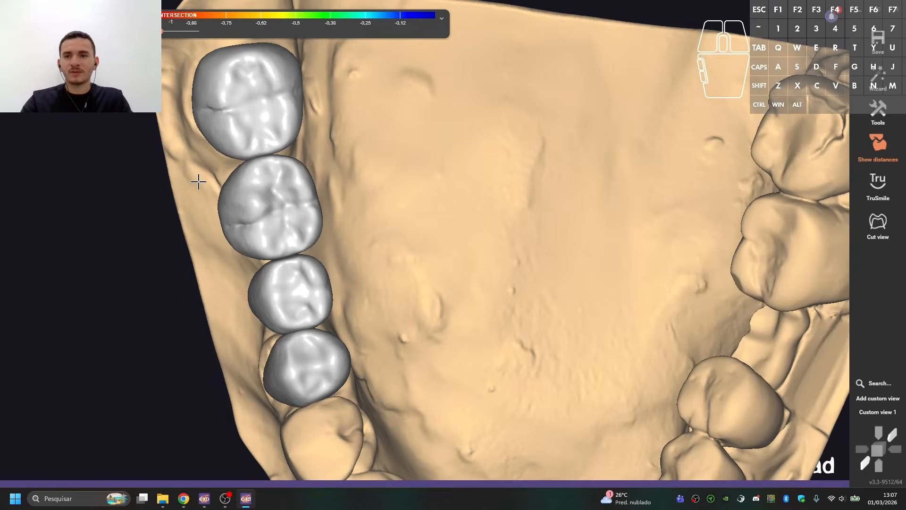
# Start the Connectors tool and reposition the connector between teeth 44 and 45, with the crowns made transparent
pyautogui.rightClick(197, 178)
pyautogui.click(244, 221)
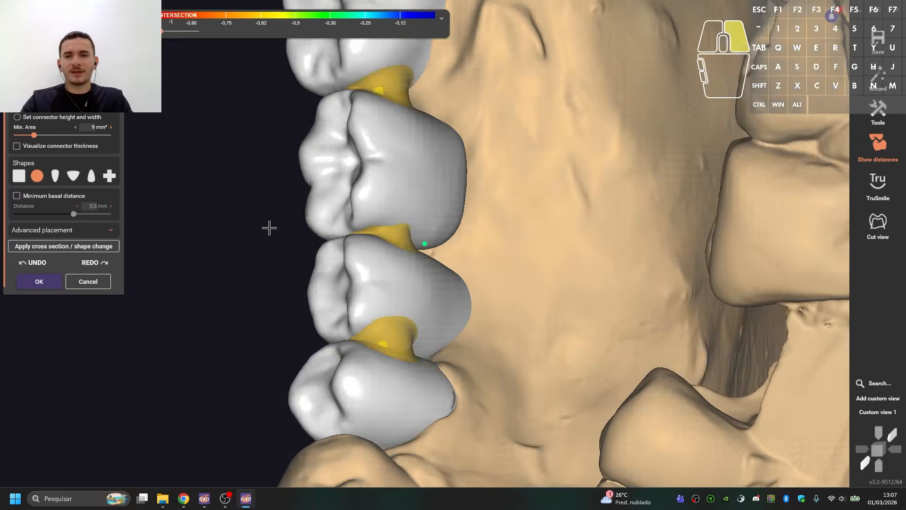
pyautogui.moveTo(269, 228); pyautogui.dragTo(372, 202, button='right')
pyautogui.scroll(3, 312, 190)
pyautogui.moveTo(310, 190); pyautogui.dragTo(315, 185, button='right')
pyautogui.moveTo(315, 185); pyautogui.dragTo(323, 204)
pyautogui.hotkey('shift', 'f')
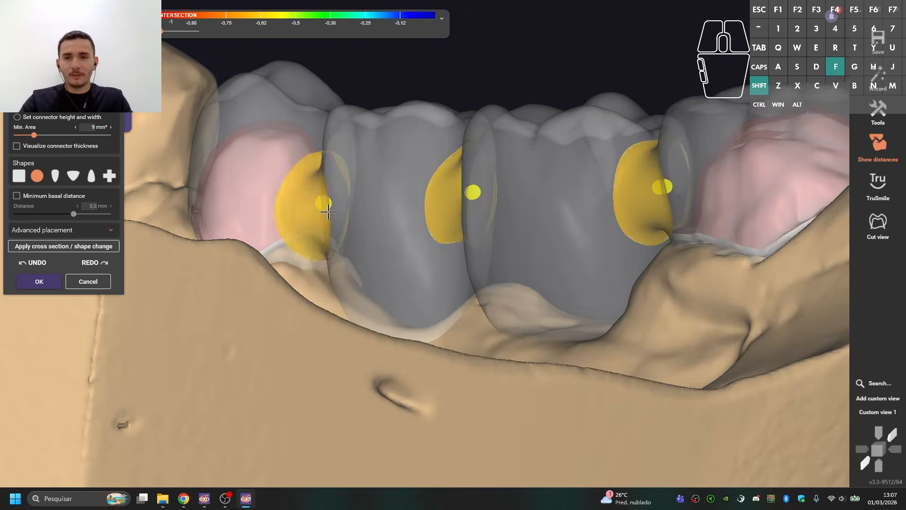
# Reposition the connector between pontics 45 and 46, toggling the crowns' transparency to check its placement
pyautogui.moveTo(323, 203); pyautogui.dragTo(428, 286, button='right')
pyautogui.hotkey('shift', 'f')
pyautogui.scroll(-4, 325, 187)
pyautogui.scroll(4, 328, 220)
pyautogui.hotkey('shift', 'f')
pyautogui.hotkey('shift', 'f')
pyautogui.hotkey('shift', 'f')
pyautogui.hotkey('shift', 'f')
pyautogui.hotkey('shift', 'f')
pyautogui.moveTo(424, 239); pyautogui.dragTo(432, 206)
# Examine the bridge connectors from the lingual and buccal sides with the crowns both transparent and opaque
pyautogui.moveTo(223, 213); pyautogui.dragTo(431, 216, button='right')
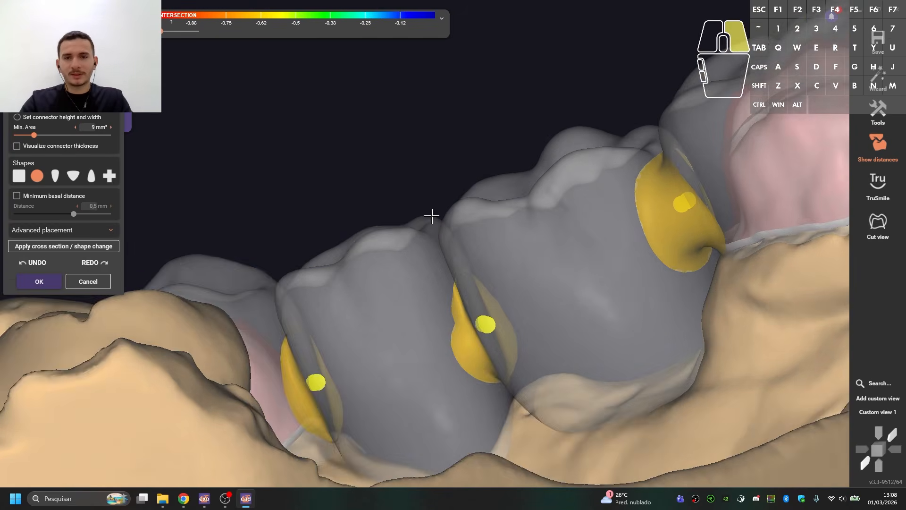
pyautogui.moveTo(474, 326); pyautogui.dragTo(451, 257, button='middle')
pyautogui.moveTo(450, 257); pyautogui.dragTo(416, 268, button='right')
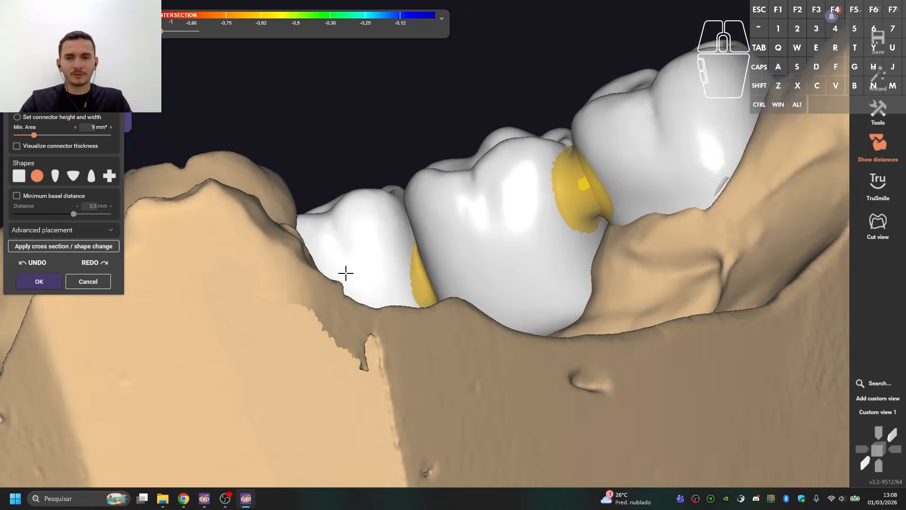
pyautogui.scroll(-3, 345, 273)
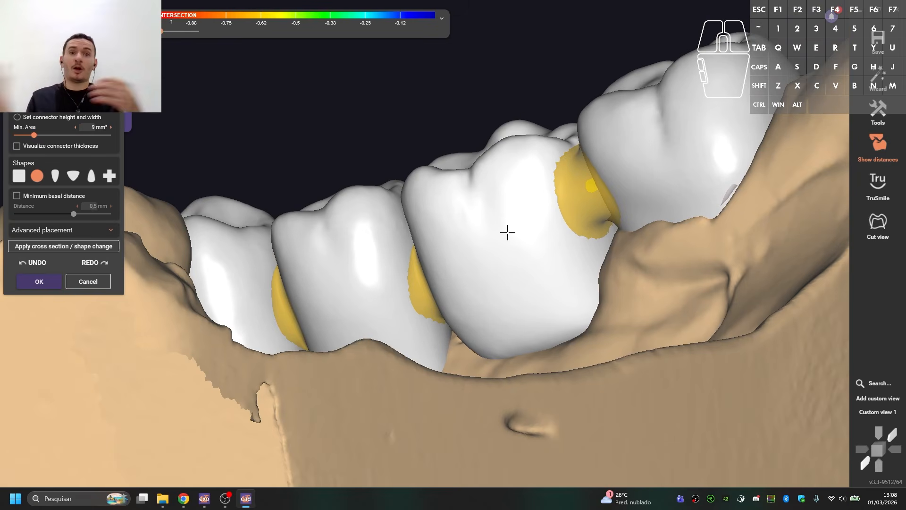
pyautogui.moveTo(594, 222); pyautogui.dragTo(518, 275, button='right')
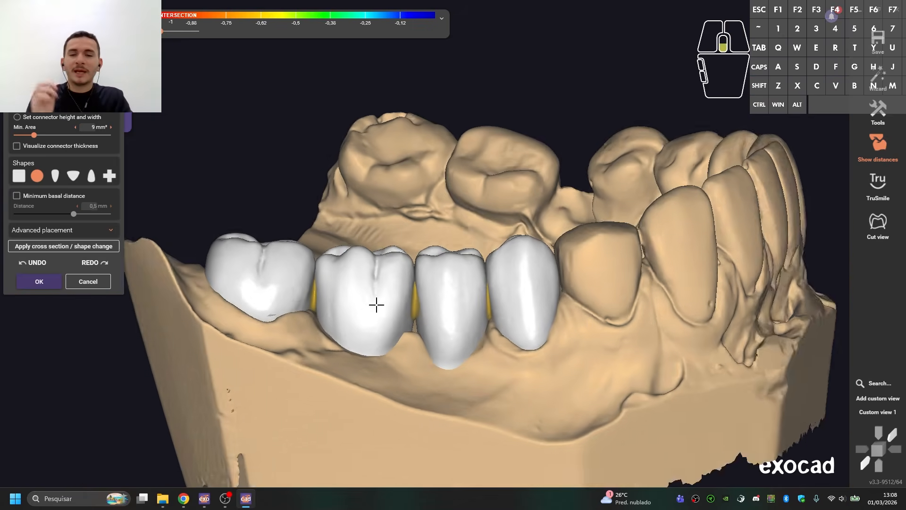
pyautogui.scroll(-2, 377, 305)
pyautogui.moveTo(377, 305); pyautogui.dragTo(408, 228, button='right')
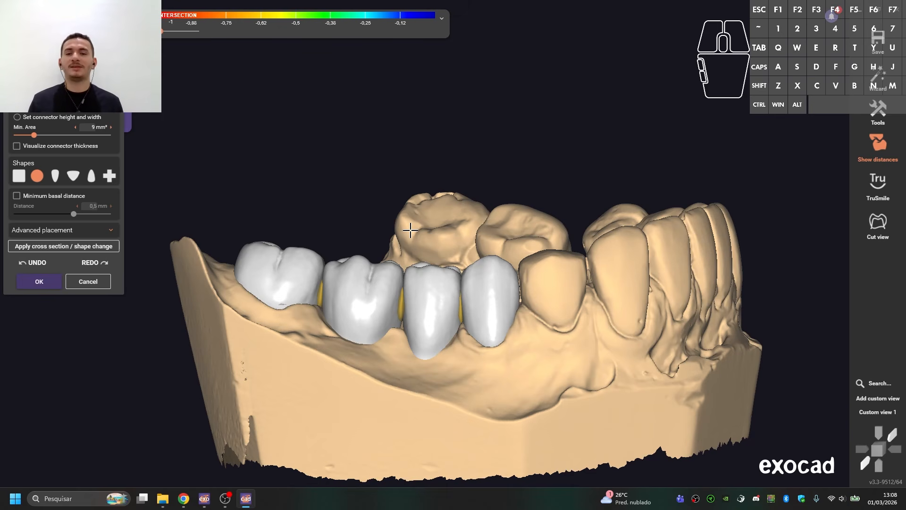
pyautogui.scroll(4, 403, 234)
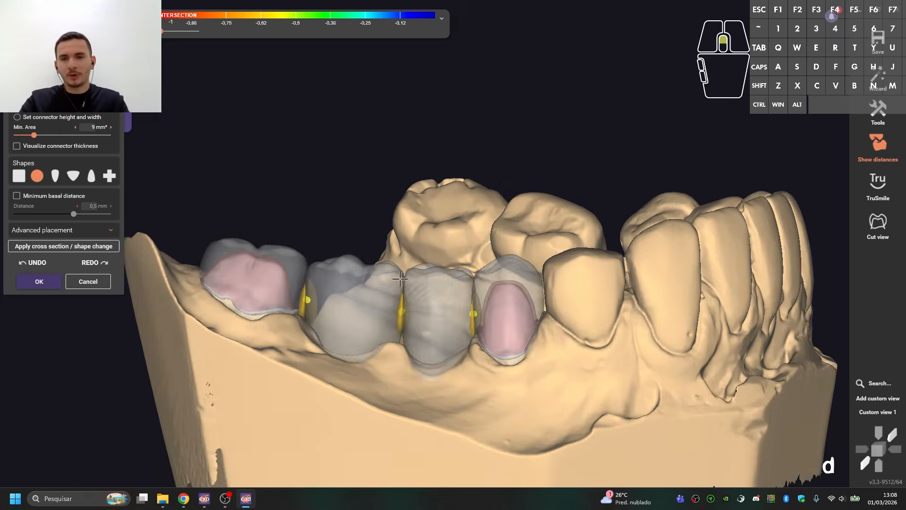
pyautogui.moveTo(403, 231); pyautogui.dragTo(393, 246, button='right')
pyautogui.moveTo(425, 219); pyautogui.dragTo(432, 196, button='right')
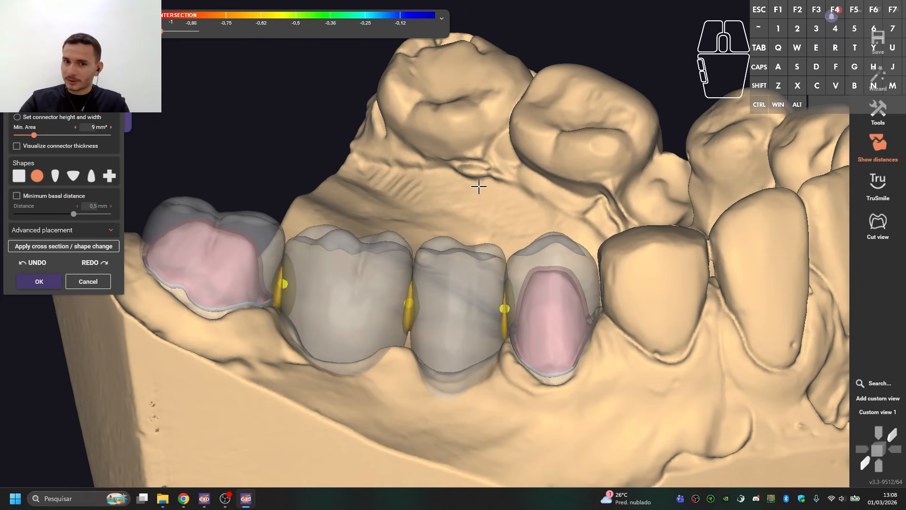
pyautogui.press('f')
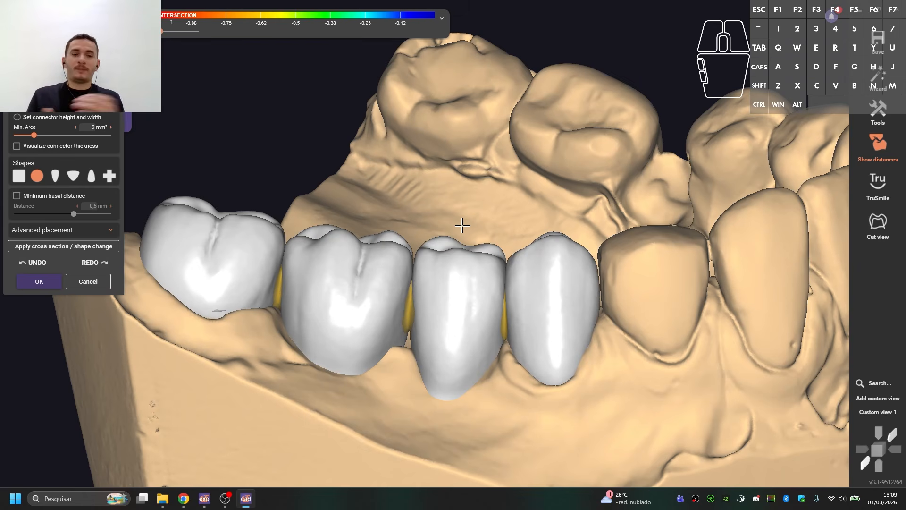
# Examine the bridge's occlusal alignment and the embrasures around the connectors between teeth 44 and 47
pyautogui.scroll(-2, 421, 222)
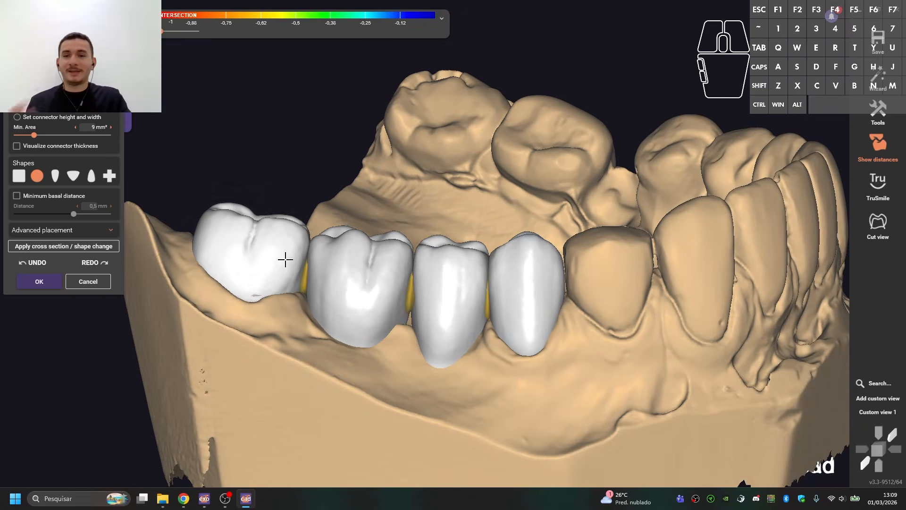
pyautogui.scroll(-2, 490, 302)
pyautogui.moveTo(413, 309); pyautogui.dragTo(469, 218, button='right')
pyautogui.press('shift')
pyautogui.scroll(4, 419, 204)
pyautogui.scroll(-2, 469, 212)
pyautogui.scroll(3, 481, 206)
pyautogui.scroll(-2, 469, 218)
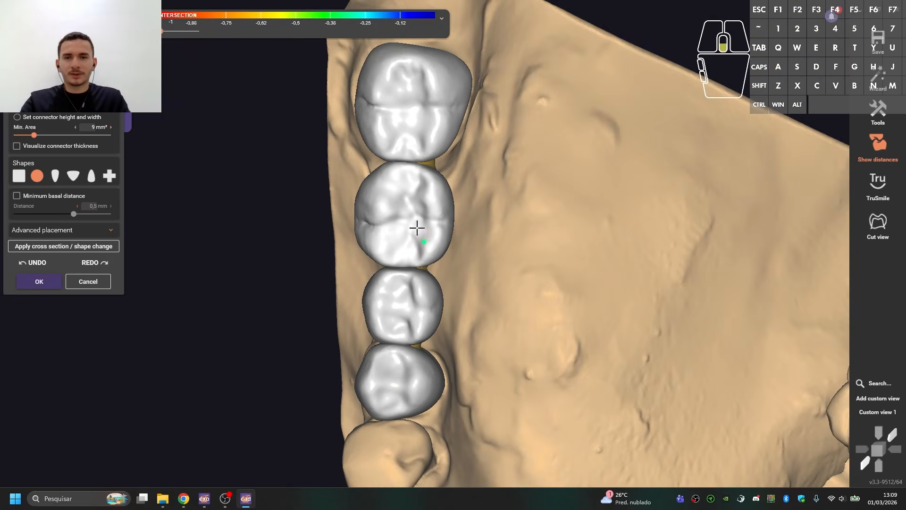
pyautogui.hotkey('ctrl', '1')
pyautogui.moveTo(394, 152); pyautogui.dragTo(431, 164, button='right')
pyautogui.moveTo(315, 205); pyautogui.dragTo(444, 278, button='right')
pyautogui.scroll(5, 429, 242)
pyautogui.scroll(3, 435, 272)
pyautogui.scroll(-6, 435, 272)
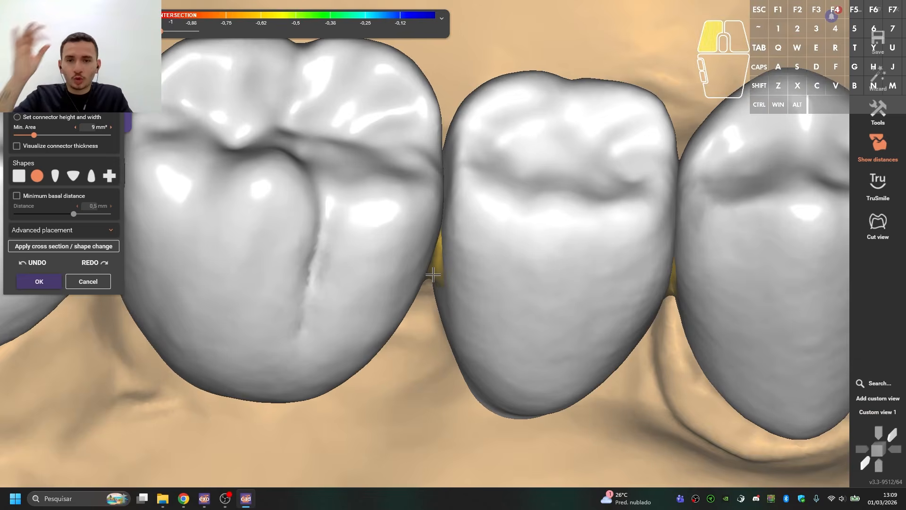
# Accept the connector design for the bridge on teeth 44 to 47
pyautogui.scroll(-3, 500, 302)
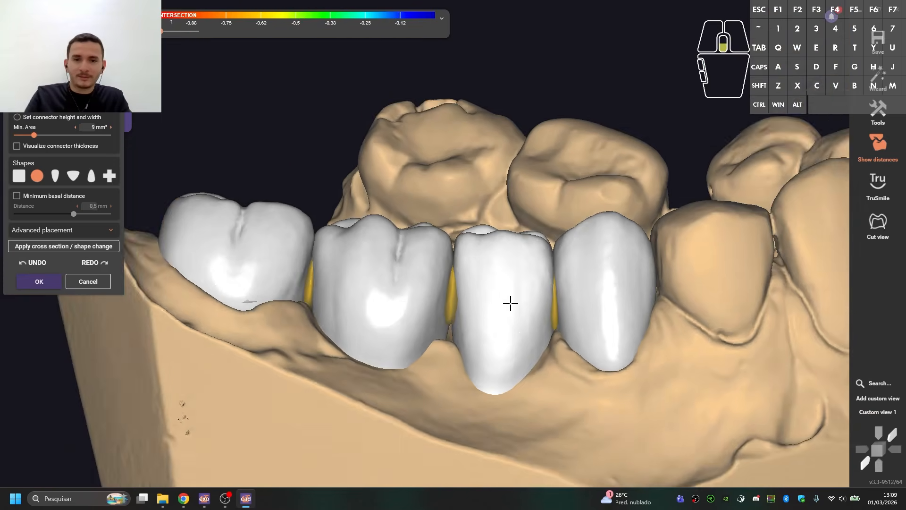
pyautogui.scroll(5, 516, 295)
pyautogui.click(45, 287)
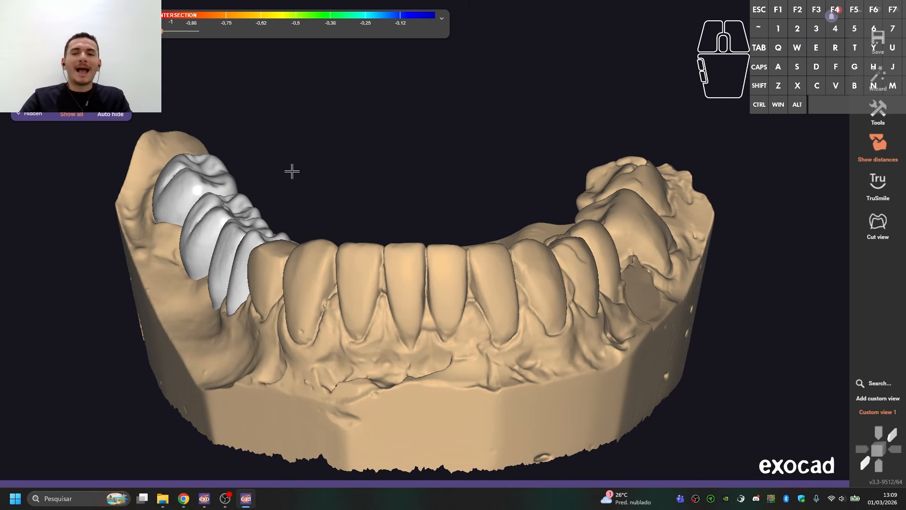
pyautogui.scroll(10, 301, 148)
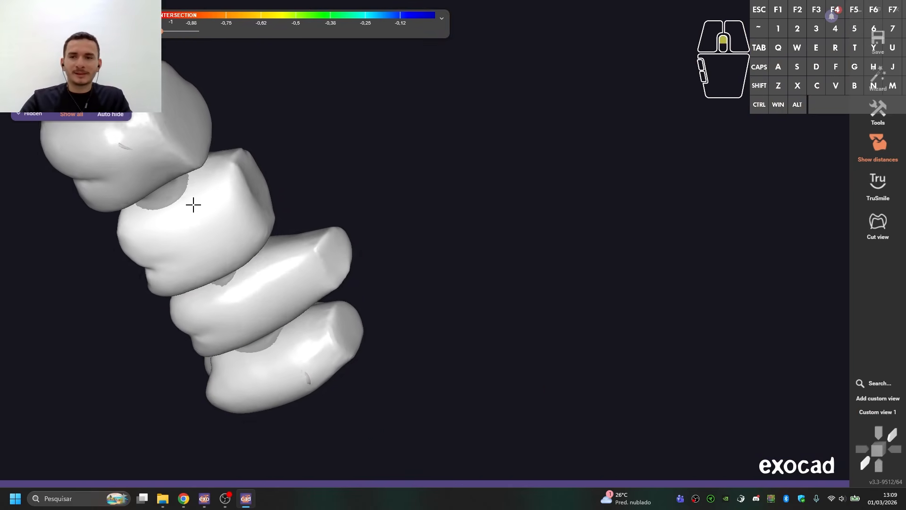
# Examine the four-unit bridge on the lower jaw model from the front, the opposite side and the buccal side
pyautogui.scroll(-8, 203, 212)
pyautogui.scroll(2, 251, 217)
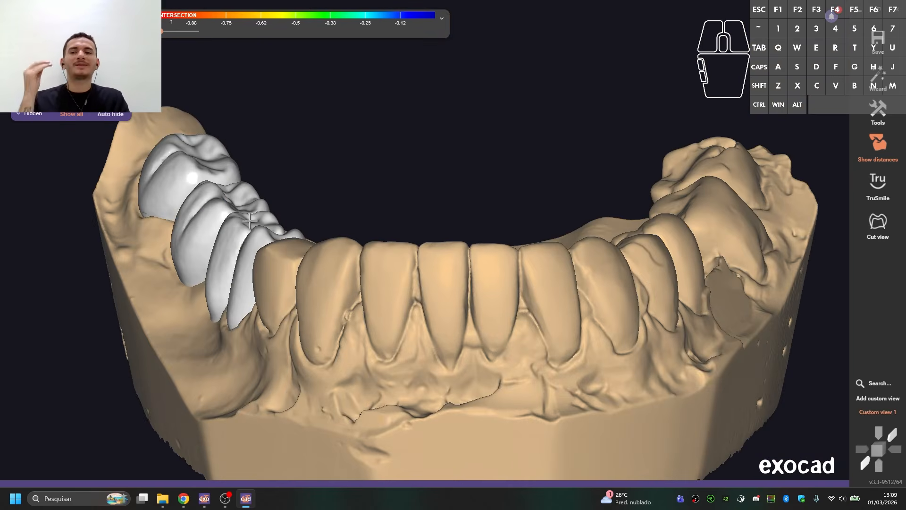
pyautogui.moveTo(342, 165); pyautogui.dragTo(472, 349, button='right')
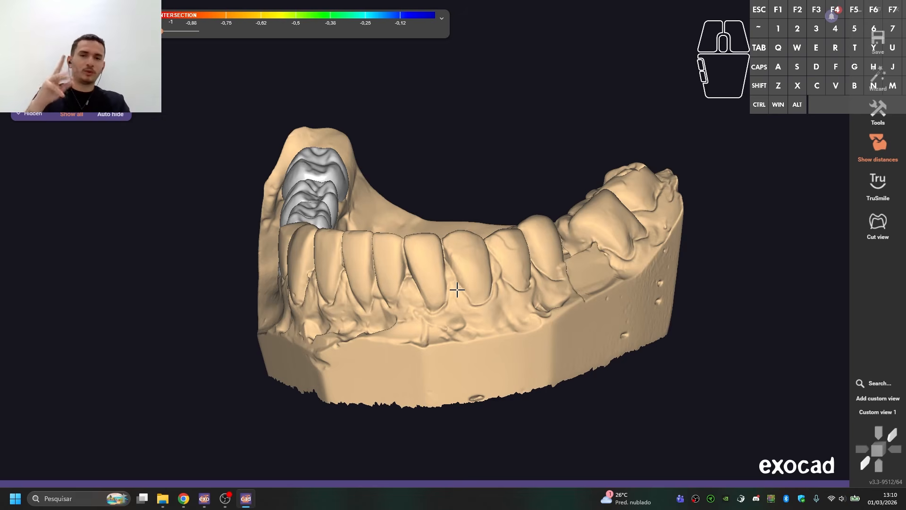
pyautogui.scroll(3, 395, 188)
pyautogui.moveTo(399, 189); pyautogui.dragTo(437, 200, button='right')
pyautogui.scroll(1, 322, 208)
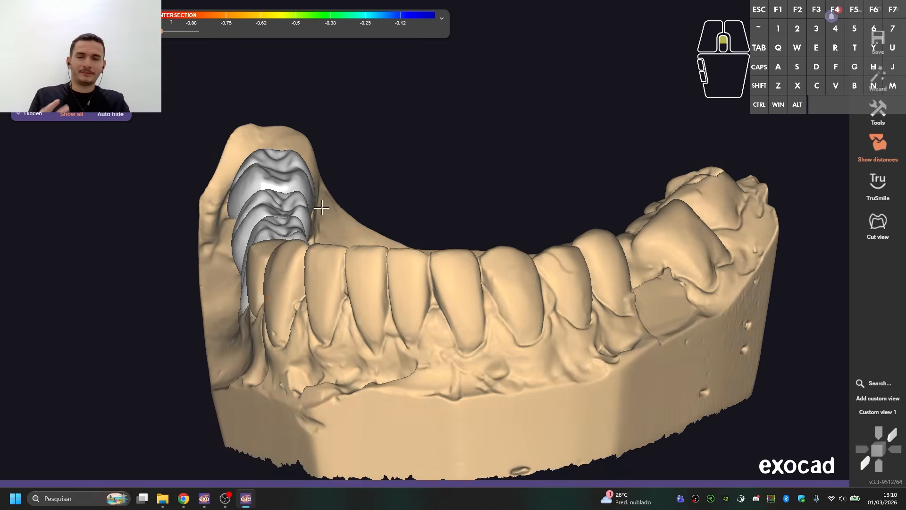
pyautogui.moveTo(322, 208); pyautogui.dragTo(399, 241, button='right')
pyautogui.scroll(3, 419, 198)
pyautogui.scroll(-2, 380, 284)
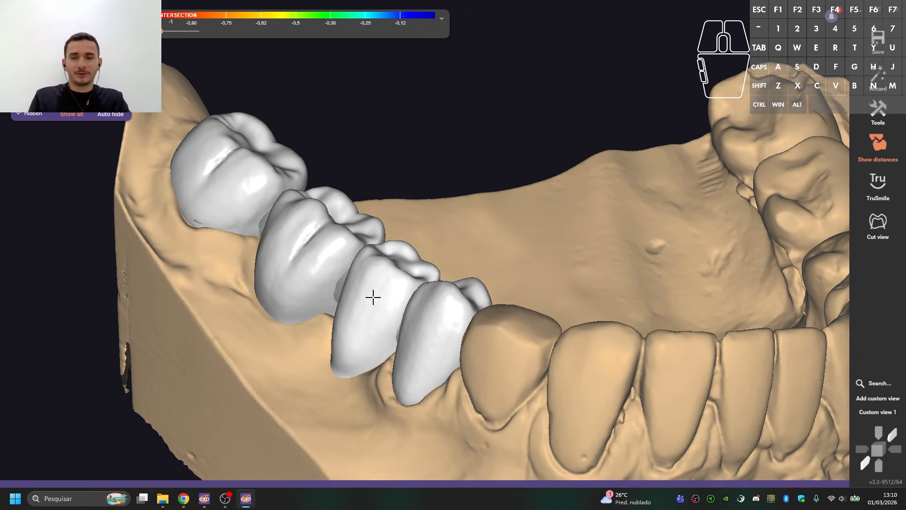
pyautogui.hotkey('ctrl', '1')
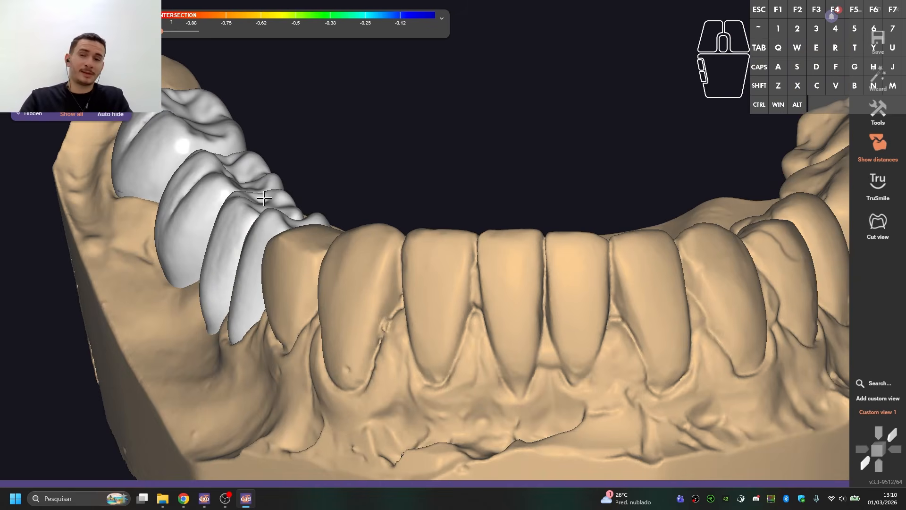
pyautogui.moveTo(272, 209); pyautogui.dragTo(403, 203, button='right')
pyautogui.scroll(3, 402, 204)
pyautogui.hotkey('ctrl', '1')
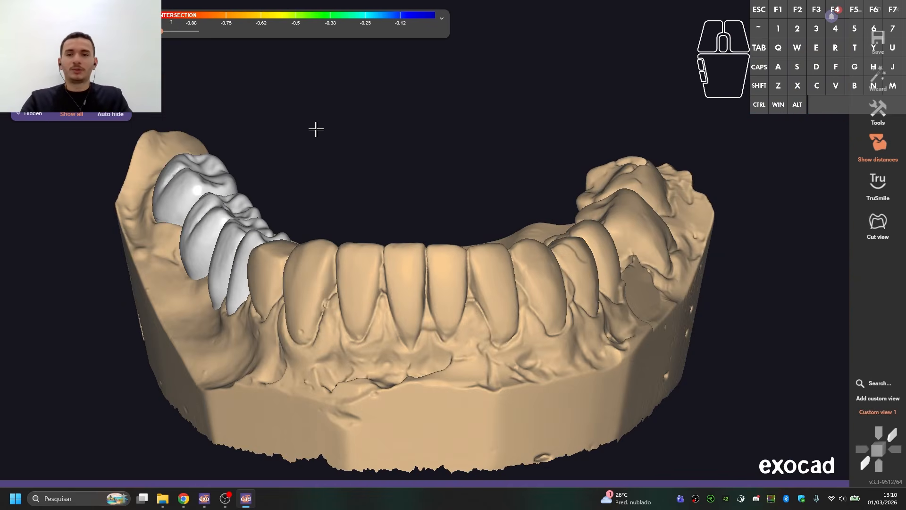
pyautogui.rightClick(336, 130)
pyautogui.scroll(-3, 373, 203)
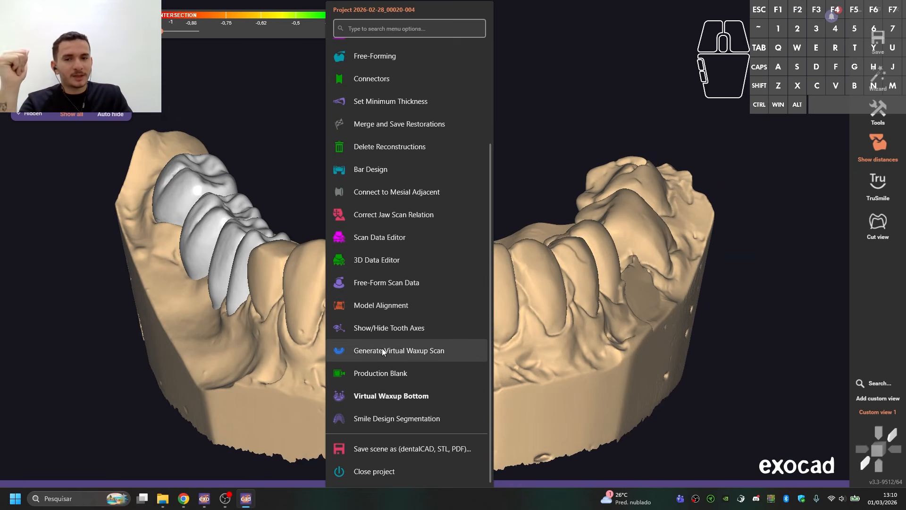
# Examine the bridge's crowns and pontics close up from the buccal side, switching the display of objects on and off
pyautogui.moveTo(222, 231); pyautogui.dragTo(445, 245, button='right')
pyautogui.scroll(4, 349, 232)
pyautogui.scroll(3, 448, 265)
pyautogui.scroll(-4, 449, 264)
pyautogui.scroll(5, 305, 213)
pyautogui.hotkey('shift', 'f')
pyautogui.scroll(-3, 395, 213)
pyautogui.scroll(-5, 445, 245)
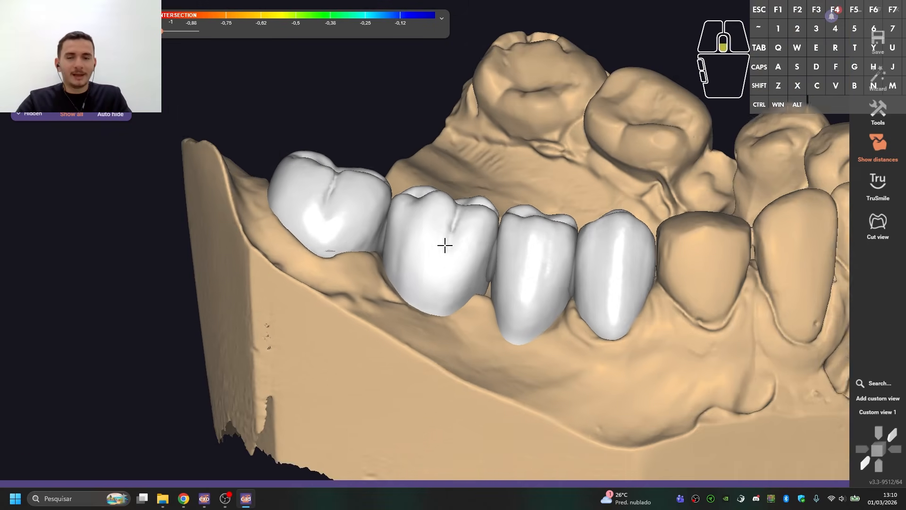
pyautogui.press('s')
pyautogui.moveTo(424, 274); pyautogui.dragTo(368, 279, button='right')
pyautogui.press('f')
pyautogui.press('s')
pyautogui.moveTo(504, 210); pyautogui.dragTo(440, 289, button='right')
pyautogui.scroll(-3, 436, 290)
pyautogui.press('f')
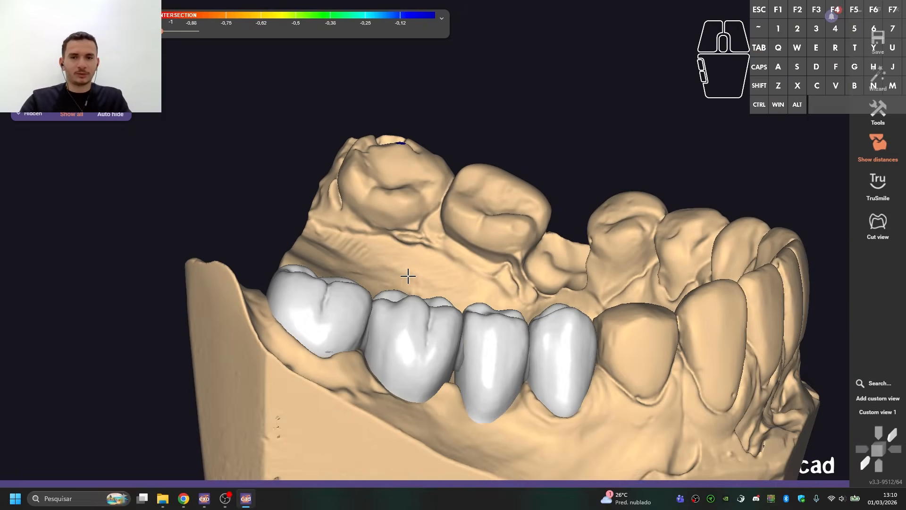
# Generate a virtual waxup scan from the bridge on teeth 44 to 47 and accept it
pyautogui.rightClick(265, 200)
pyautogui.scroll(-3, 361, 367)
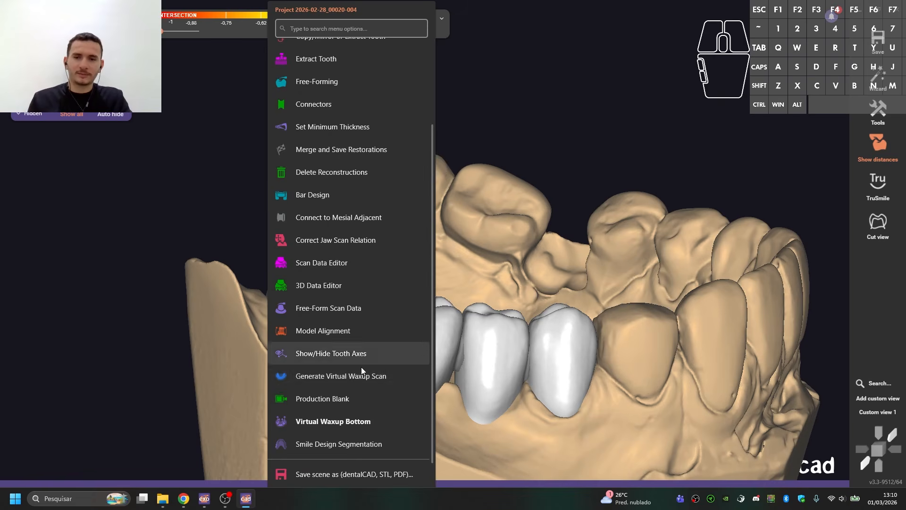
pyautogui.click(330, 378)
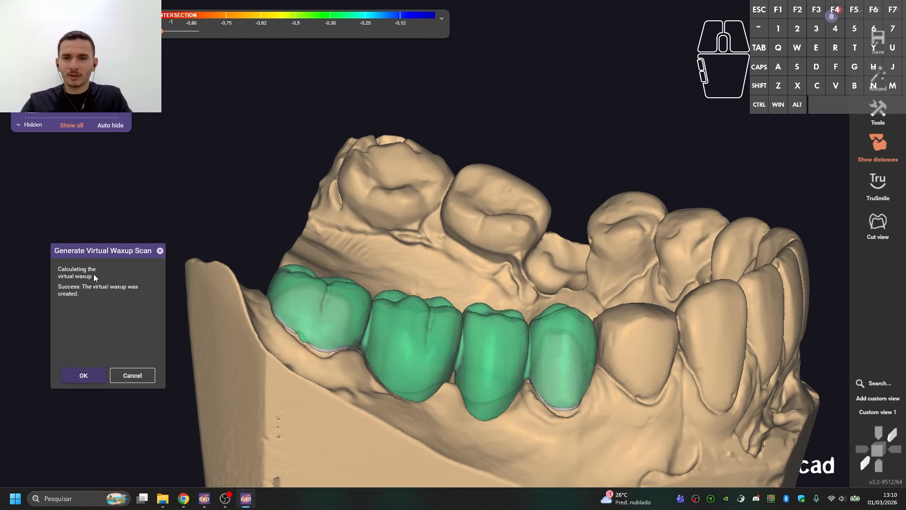
pyautogui.scroll(2, 401, 352)
pyautogui.scroll(1, 401, 352)
pyautogui.moveTo(401, 352); pyautogui.dragTo(380, 312, button='right')
pyautogui.click(85, 375)
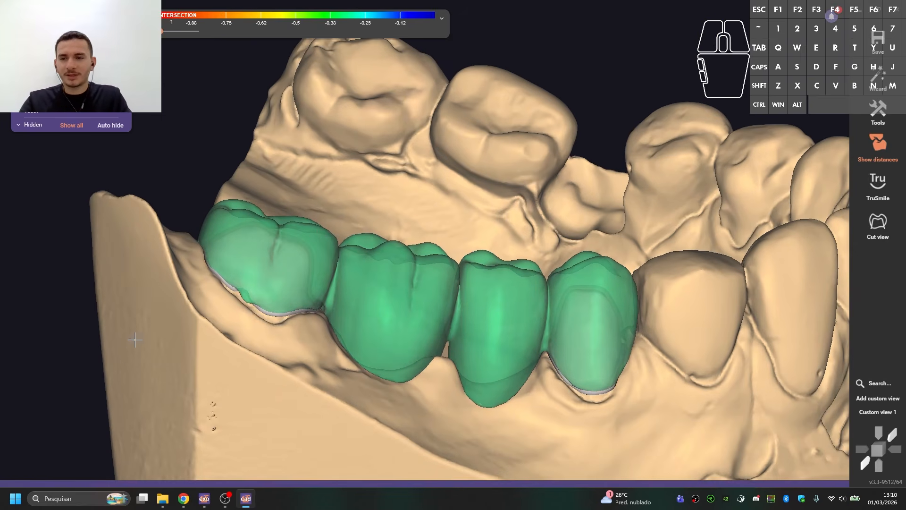
# Make the virtual waxup opaque and compare its shape with the original crowns and pontics, toggling their display
pyautogui.moveTo(279, 202); pyautogui.dragTo(304, 283, button='right')
pyautogui.moveTo(396, 258); pyautogui.dragTo(374, 303, button='right')
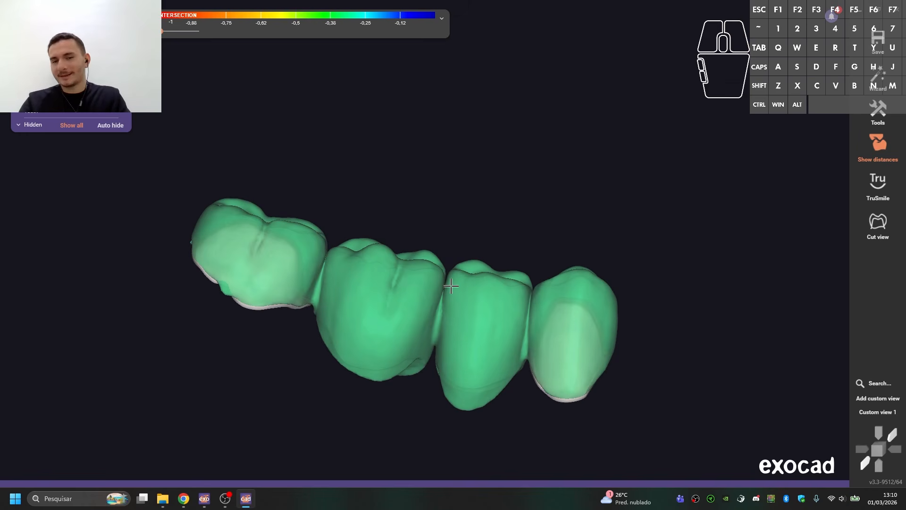
pyautogui.keyDown('shift'); pyautogui.middleClick(369, 311); pyautogui.keyUp('shift')
pyautogui.moveTo(370, 315); pyautogui.dragTo(438, 186, button='right')
pyautogui.press('f')
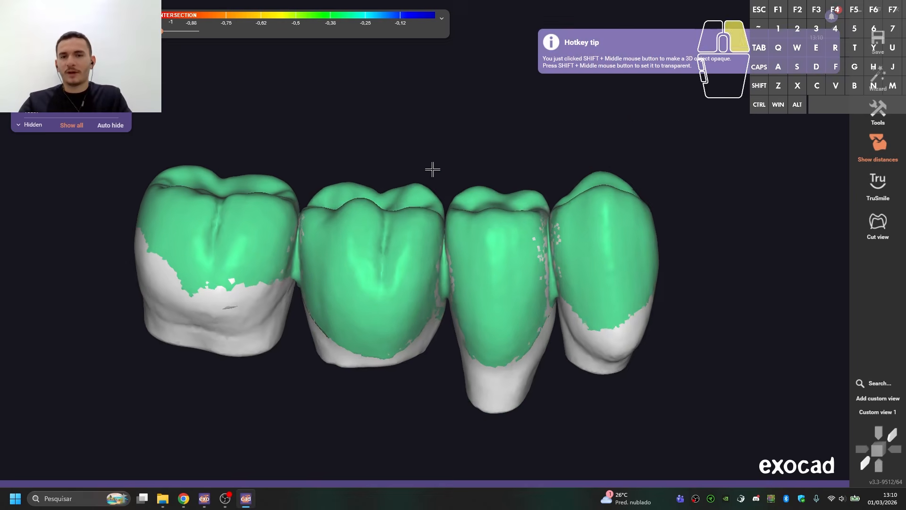
pyautogui.press('f')
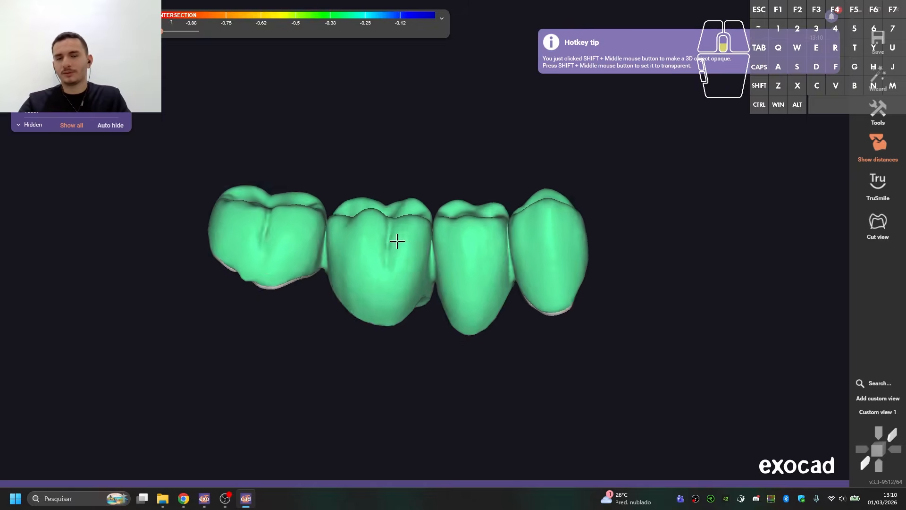
pyautogui.press('f')
# Hide the waxup and crowns to inspect the crown bottoms on teeth 44 and 47, and restore the waxup with both jaws displayed
pyautogui.keyDown('ctrl'); pyautogui.middleClick(425, 279); pyautogui.keyUp('ctrl')
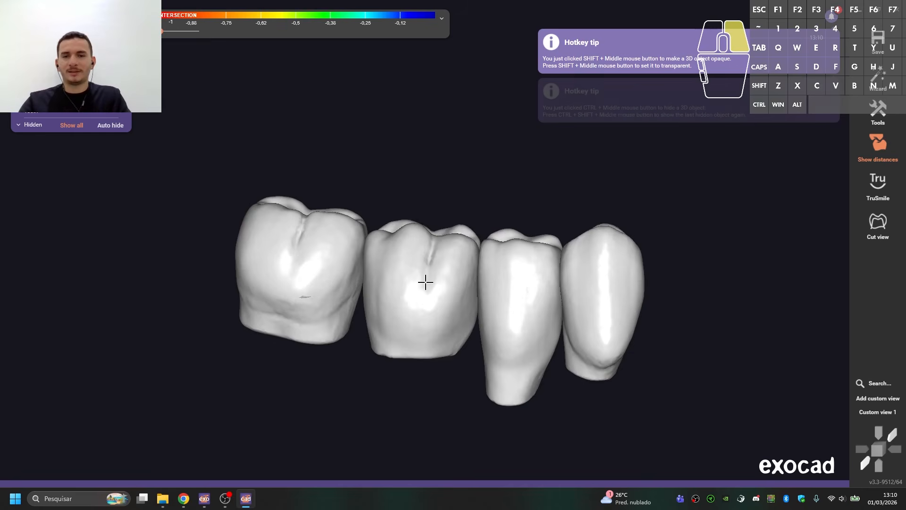
pyautogui.keyDown('ctrl'); pyautogui.middleClick(479, 279); pyautogui.keyUp('ctrl')
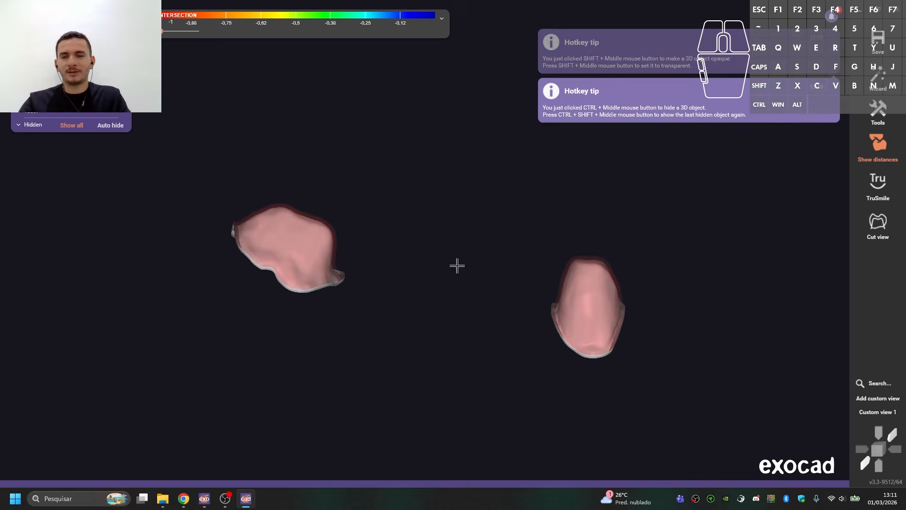
pyautogui.keyDown('ctrl'); pyautogui.keyDown('shift'); pyautogui.middleClick(387, 244); pyautogui.keyUp('shift'); pyautogui.keyUp('ctrl')
pyautogui.moveTo(387, 244); pyautogui.dragTo(402, 263, button='right')
pyautogui.keyDown('ctrl'); pyautogui.keyDown('shift'); pyautogui.middleClick(430, 218); pyautogui.keyUp('shift'); pyautogui.keyUp('ctrl')
pyautogui.keyDown('ctrl'); pyautogui.keyDown('shift'); pyautogui.middleClick(431, 219); pyautogui.keyUp('shift'); pyautogui.keyUp('ctrl')
pyautogui.moveTo(430, 218); pyautogui.dragTo(384, 153, button='right')
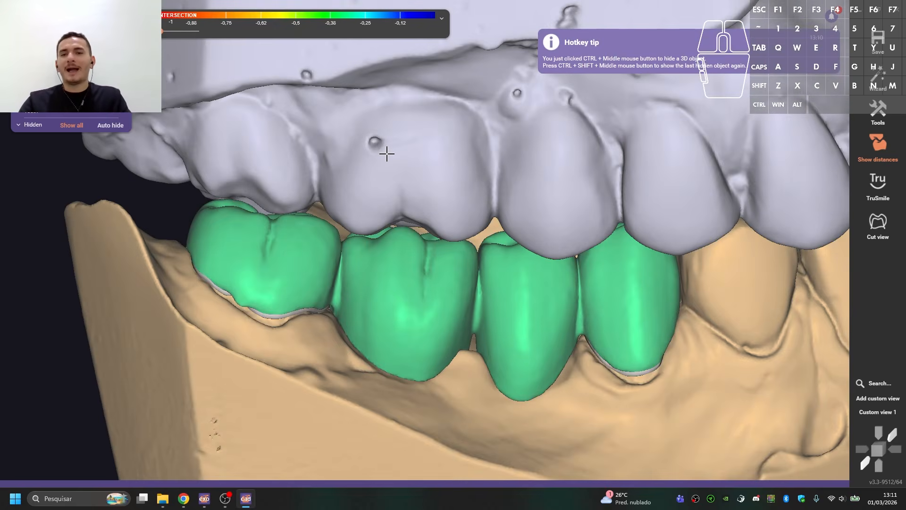
# Open Free-Forming for the virtual waxup, view the bridge against the antagonist, and accept it without reshaping
pyautogui.rightClick(386, 154)
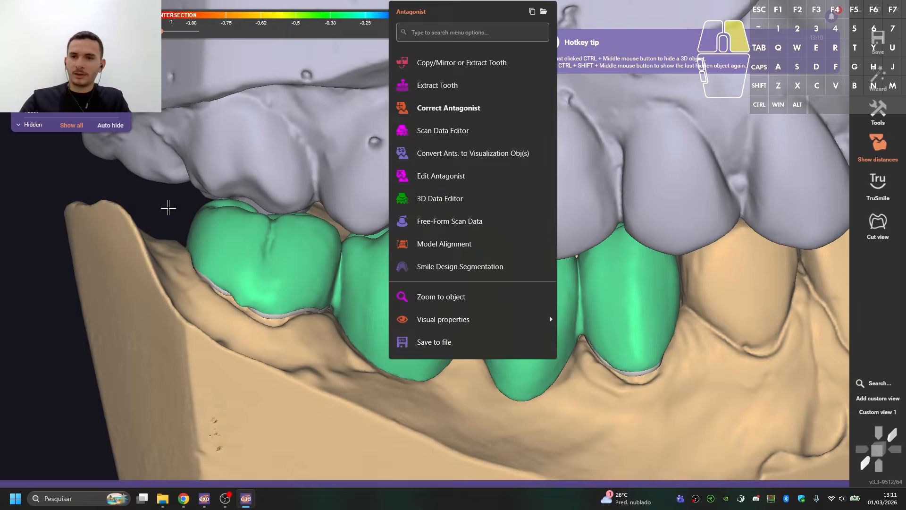
pyautogui.rightClick(168, 204)
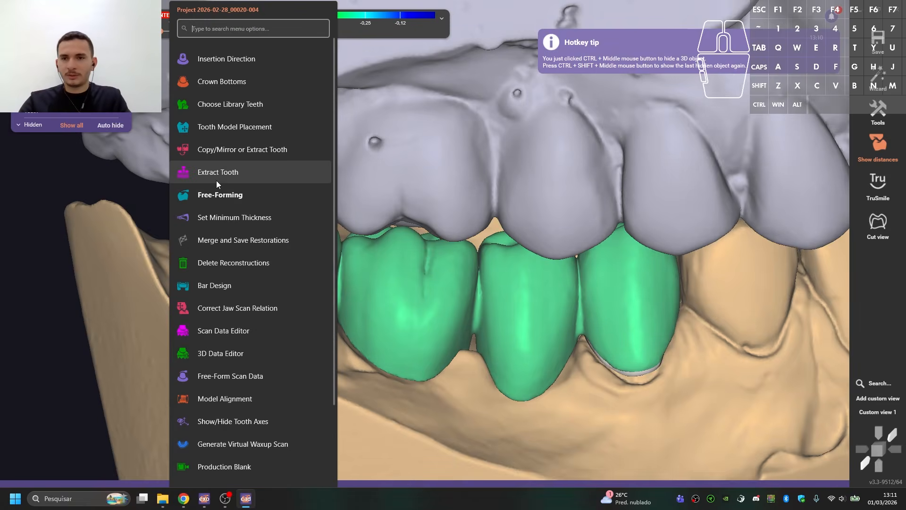
pyautogui.click(222, 172)
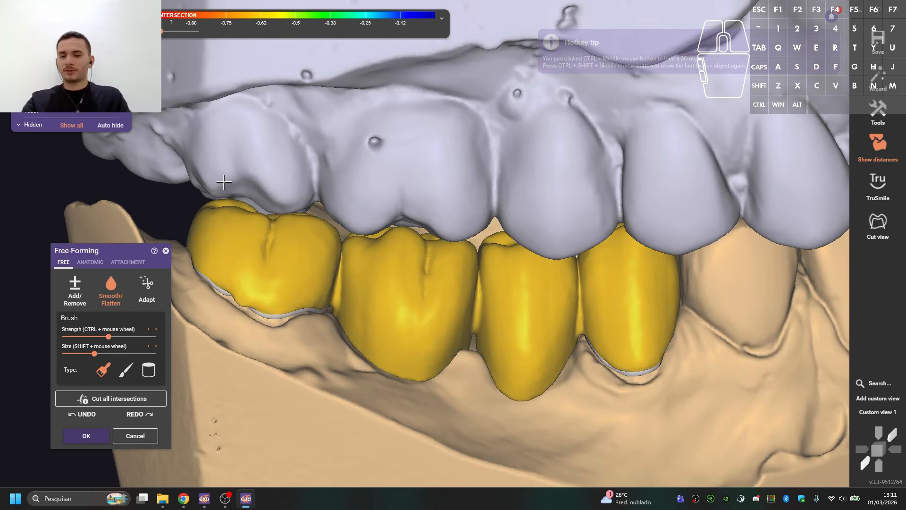
pyautogui.moveTo(363, 302); pyautogui.dragTo(303, 331, button='right')
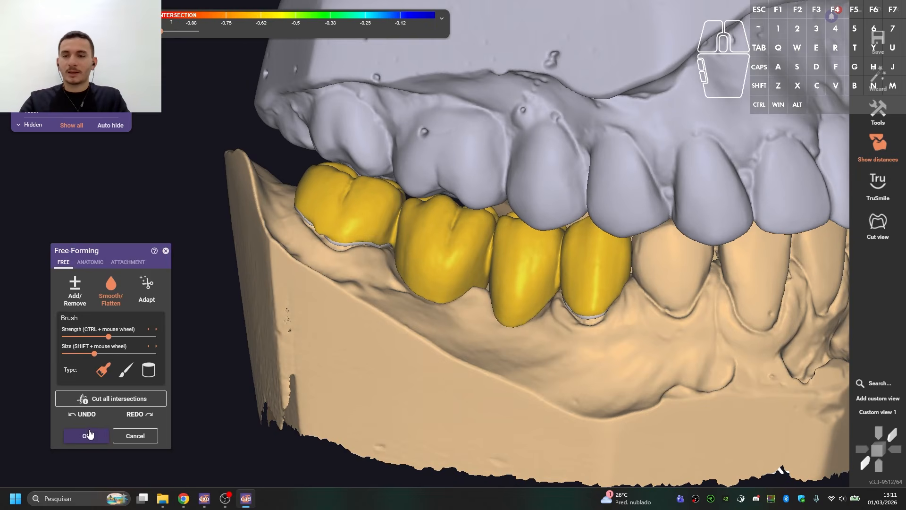
pyautogui.click(88, 434)
# Examine the waxup bridge in occlusion with the antagonist and the pontic bases through the underside of the jaw scan
pyautogui.scroll(3, 326, 311)
pyautogui.rightClick(327, 305)
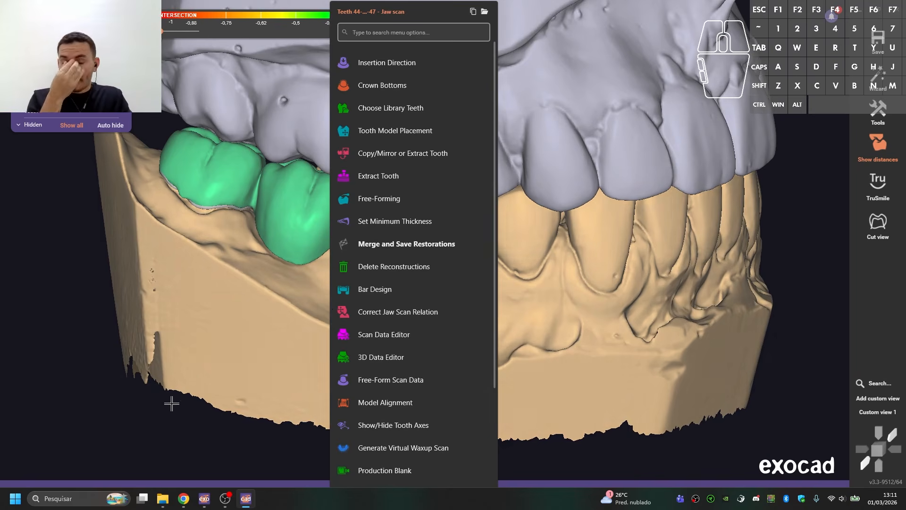
pyautogui.click(92, 384)
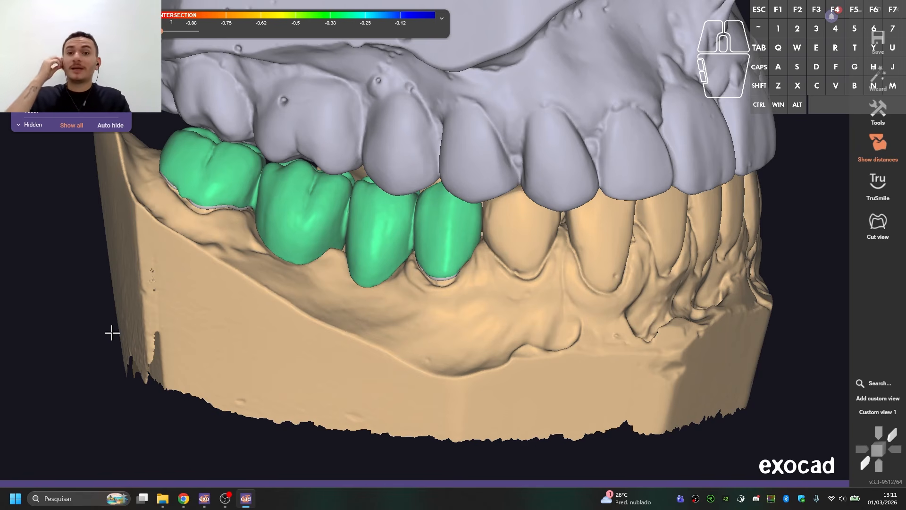
pyautogui.scroll(4, 269, 309)
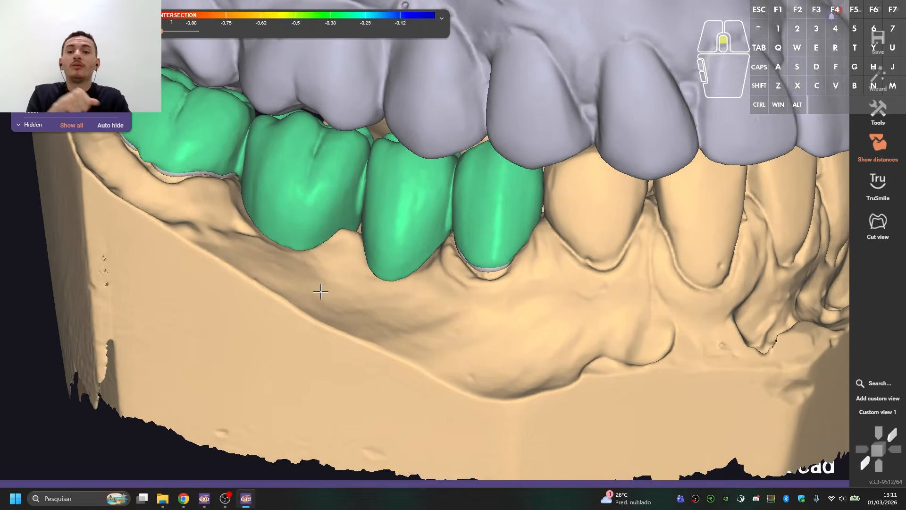
pyautogui.scroll(-4, 321, 295)
pyautogui.rightClick(325, 303)
pyautogui.moveTo(468, 296); pyautogui.dragTo(445, 320, button='right')
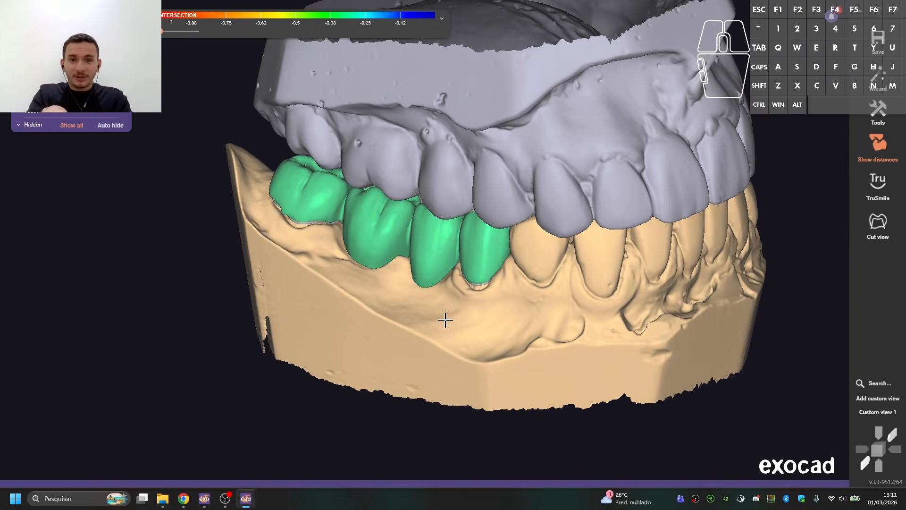
pyautogui.scroll(3, 364, 263)
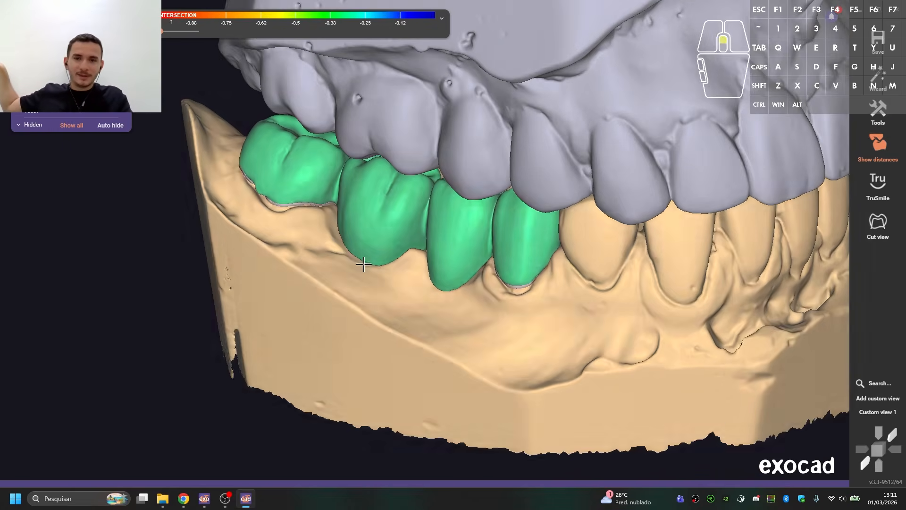
pyautogui.moveTo(362, 261); pyautogui.dragTo(352, 283, button='right')
pyautogui.scroll(3, 392, 203)
pyautogui.scroll(2, 338, 257)
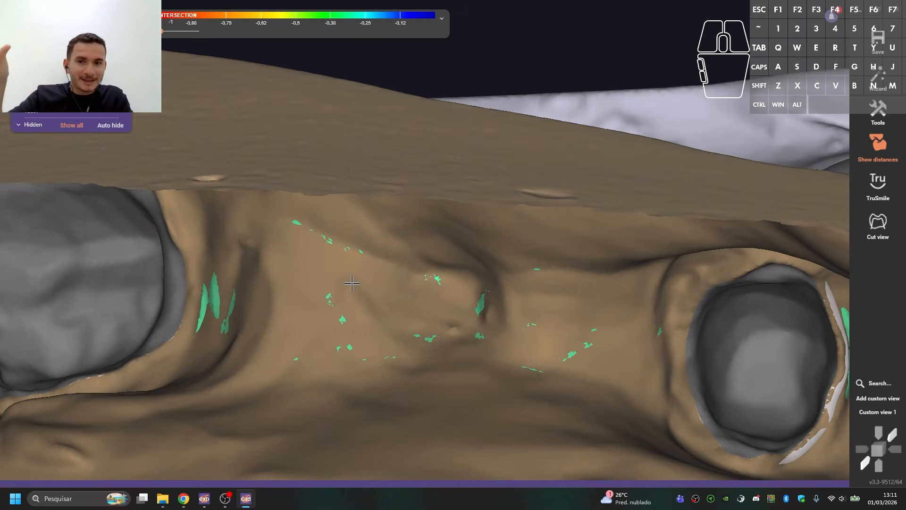
pyautogui.moveTo(378, 327); pyautogui.dragTo(411, 263, button='right')
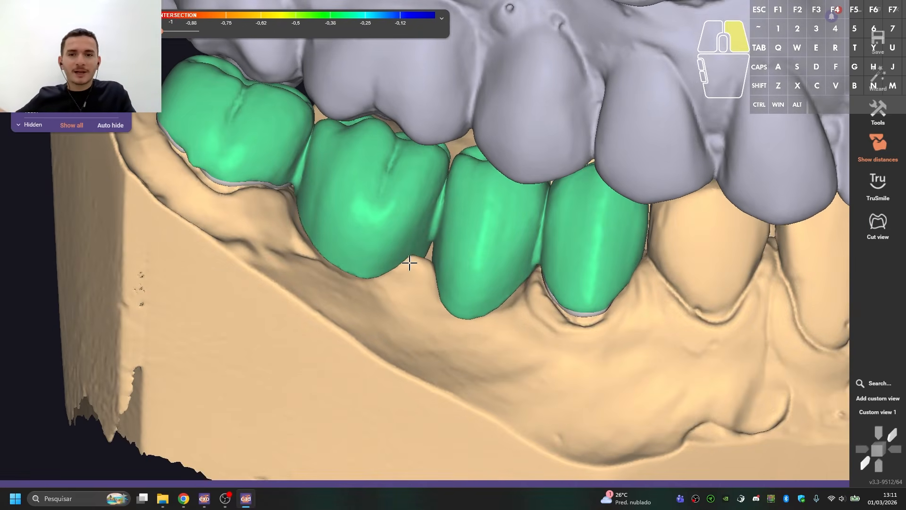
pyautogui.scroll(-3, 411, 258)
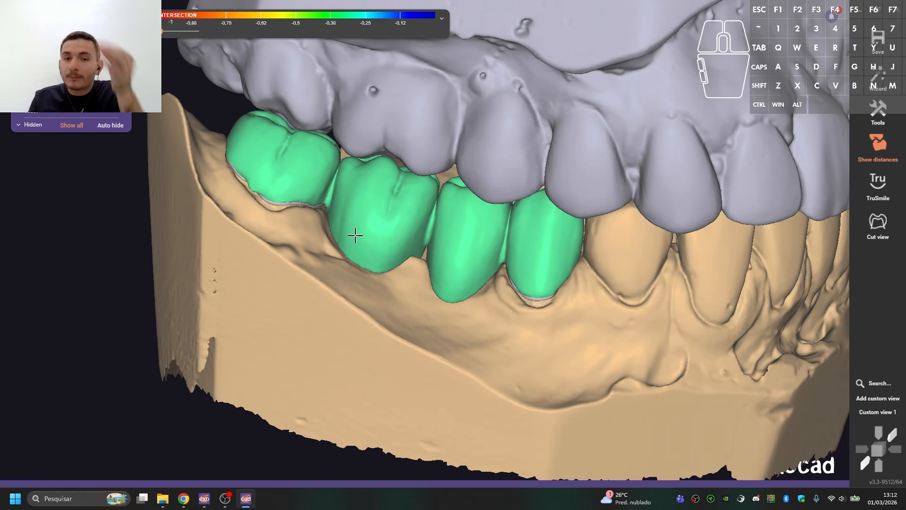
# Check the pontics' contact with the ridge from below using a cross-section, and view the bridge again from the buccal side
pyautogui.moveTo(355, 235); pyautogui.dragTo(337, 113, button='right')
pyautogui.hotkey('ctrl', 'shift', 'c')
pyautogui.hotkey('ctrl', 'shift', 'c')
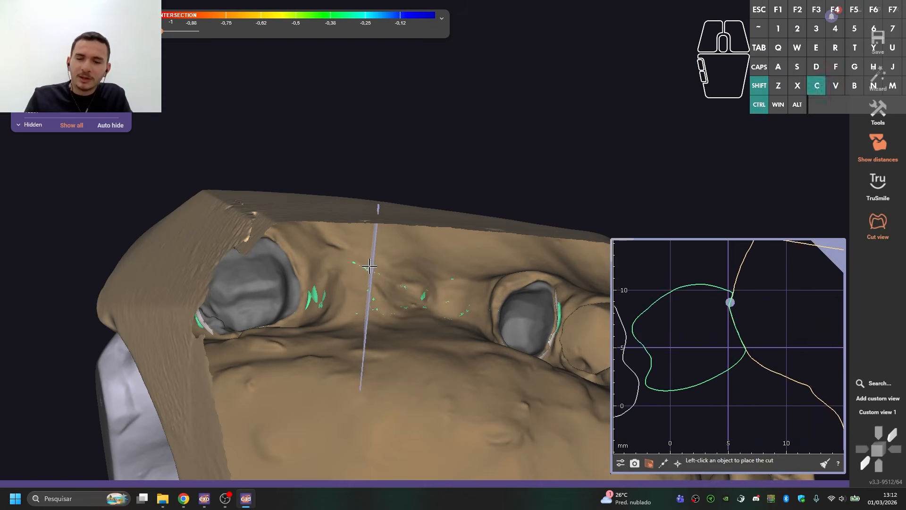
pyautogui.moveTo(368, 266); pyautogui.dragTo(348, 286, button='right')
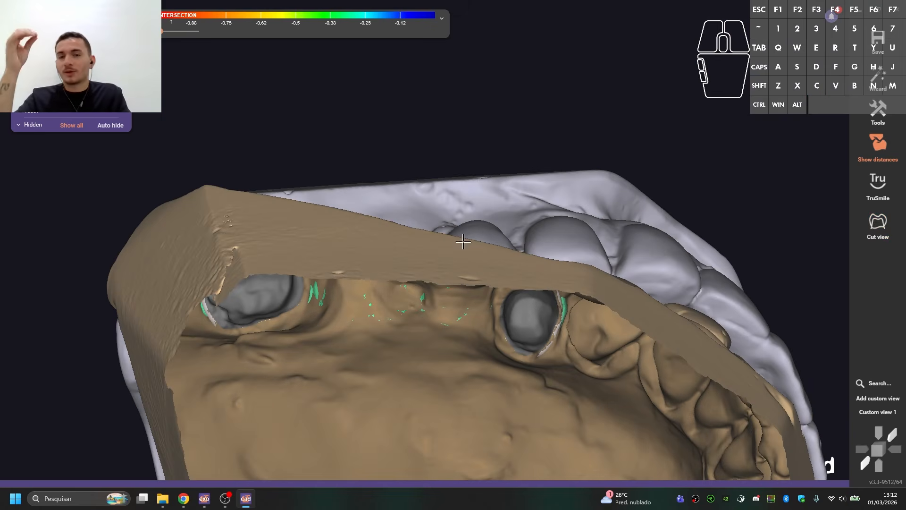
pyautogui.moveTo(463, 241); pyautogui.dragTo(378, 238, button='right')
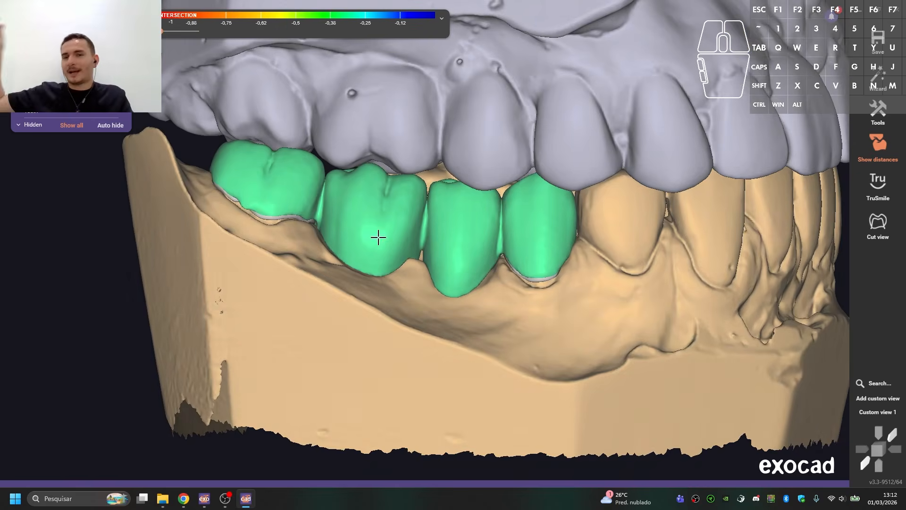
pyautogui.scroll(2, 345, 243)
pyautogui.rightClick(279, 249)
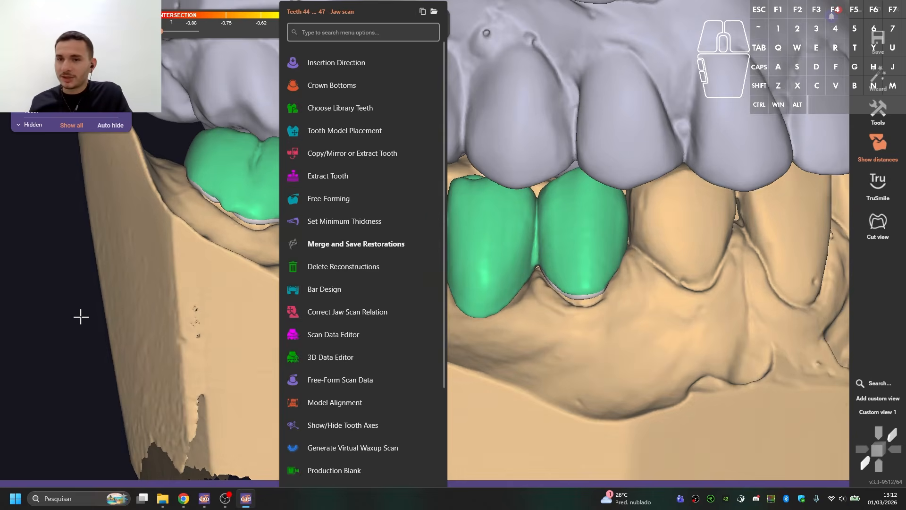
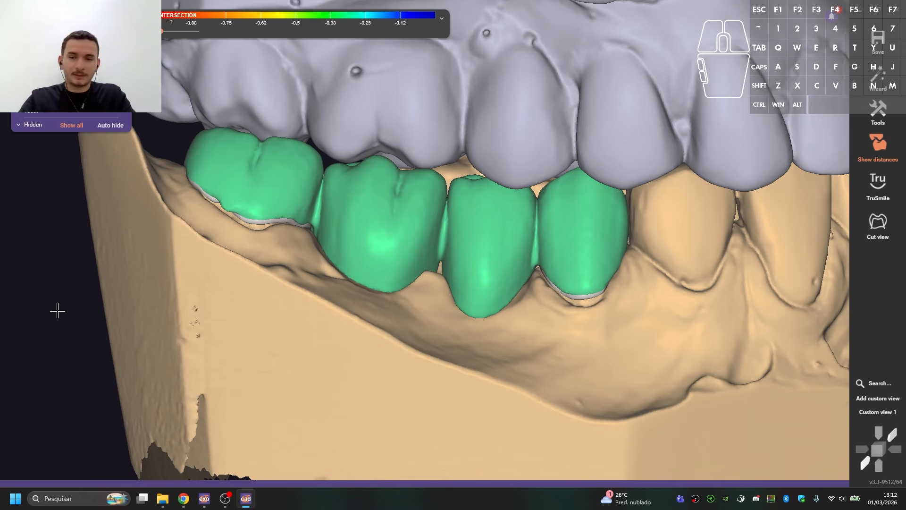
# Open Free-Forming and smooth the crown on tooth 47 near its margin with a larger, stronger cylinder-type Smooth/Flatten brush
pyautogui.rightClick(216, 274)
pyautogui.click(279, 198)
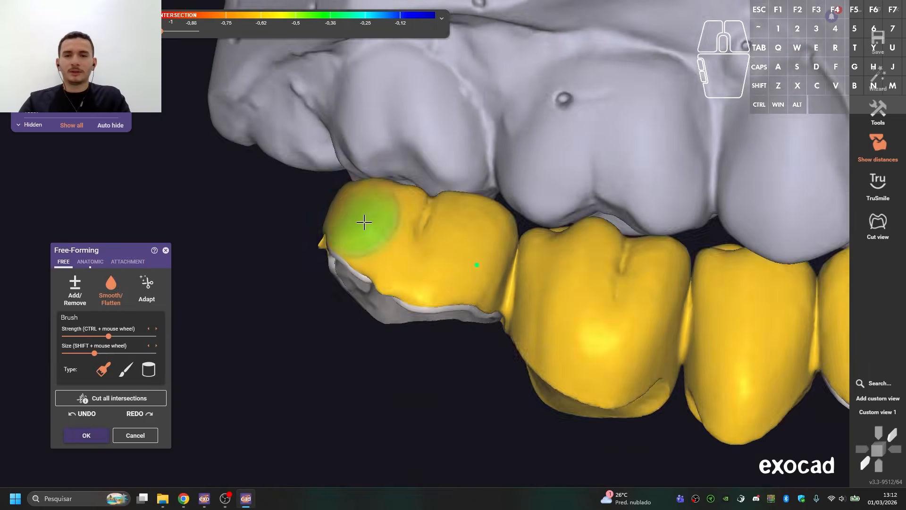
pyautogui.moveTo(365, 222); pyautogui.dragTo(393, 248, button='right')
pyautogui.scroll(3, 394, 248)
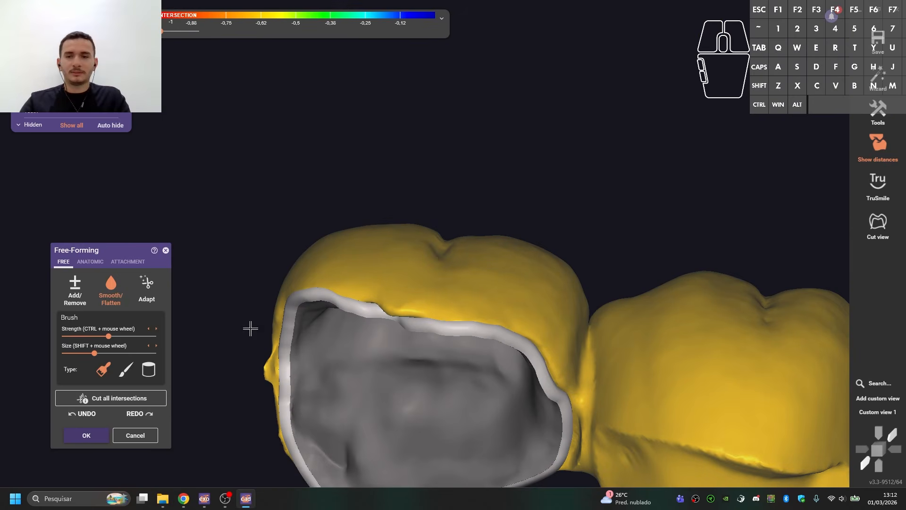
pyautogui.click(158, 371)
pyautogui.click(112, 353)
pyautogui.moveTo(411, 288); pyautogui.dragTo(434, 309, button='right')
pyautogui.moveTo(434, 310); pyautogui.dragTo(415, 302)
pyautogui.moveTo(416, 302)
pyautogui.mouseDown(button='right')
pyautogui.moveTo(269, 371)
pyautogui.moveTo(277, 404)
pyautogui.moveTo(354, 375)
pyautogui.moveTo(465, 381)
pyautogui.moveTo(486, 404)
pyautogui.moveTo(507, 362)
pyautogui.moveTo(509, 304)
pyautogui.moveTo(475, 253)
pyautogui.moveTo(344, 202)
pyautogui.moveTo(482, 337)
pyautogui.moveTo(465, 324)
pyautogui.moveTo(540, 366)
pyautogui.moveTo(593, 354)
pyautogui.mouseUp(button='right')
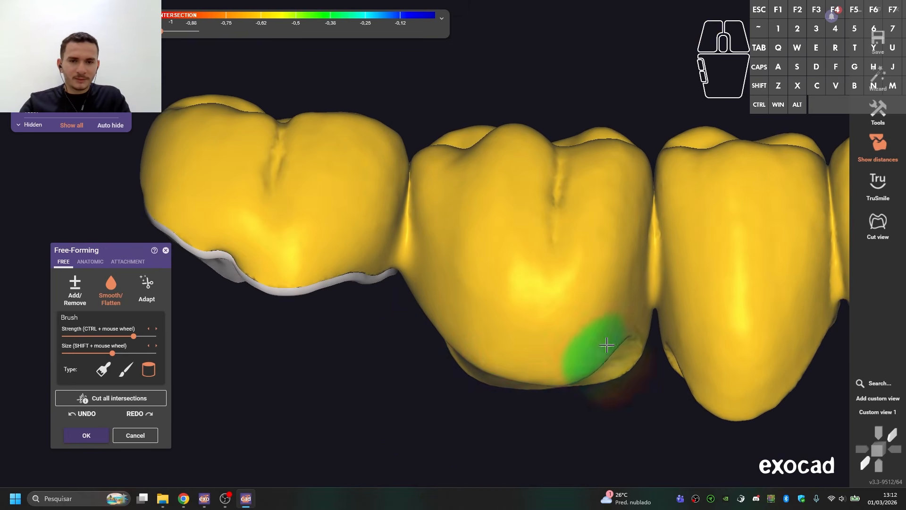
# Smooth away the ridge along the base of pontic 46 and round its lower sides
pyautogui.moveTo(474, 351)
pyautogui.mouseDown(button='right')
pyautogui.moveTo(455, 180)
pyautogui.moveTo(496, 256)
pyautogui.moveTo(556, 259)
pyautogui.mouseUp(button='right')
pyautogui.moveTo(556, 259); pyautogui.dragTo(579, 213)
pyautogui.moveTo(578, 213); pyautogui.dragTo(576, 226, button='right')
pyautogui.moveTo(576, 227)
pyautogui.mouseDown()
pyautogui.moveTo(607, 212)
pyautogui.moveTo(538, 183)
pyautogui.moveTo(492, 205)
pyautogui.moveTo(430, 265)
pyautogui.moveTo(449, 231)
pyautogui.moveTo(530, 189)
pyautogui.moveTo(522, 192)
pyautogui.moveTo(585, 233)
pyautogui.moveTo(502, 283)
pyautogui.moveTo(574, 249)
pyautogui.moveTo(534, 239)
pyautogui.mouseUp()
pyautogui.moveTo(534, 239)
pyautogui.mouseDown(button='right')
pyautogui.moveTo(431, 285)
pyautogui.moveTo(431, 324)
pyautogui.moveTo(467, 176)
pyautogui.moveTo(382, 269)
pyautogui.mouseUp(button='right')
pyautogui.moveTo(382, 269)
pyautogui.mouseDown()
pyautogui.moveTo(380, 259)
pyautogui.moveTo(431, 309)
pyautogui.moveTo(446, 310)
pyautogui.moveTo(380, 243)
pyautogui.moveTo(445, 188)
pyautogui.moveTo(455, 297)
pyautogui.mouseUp()
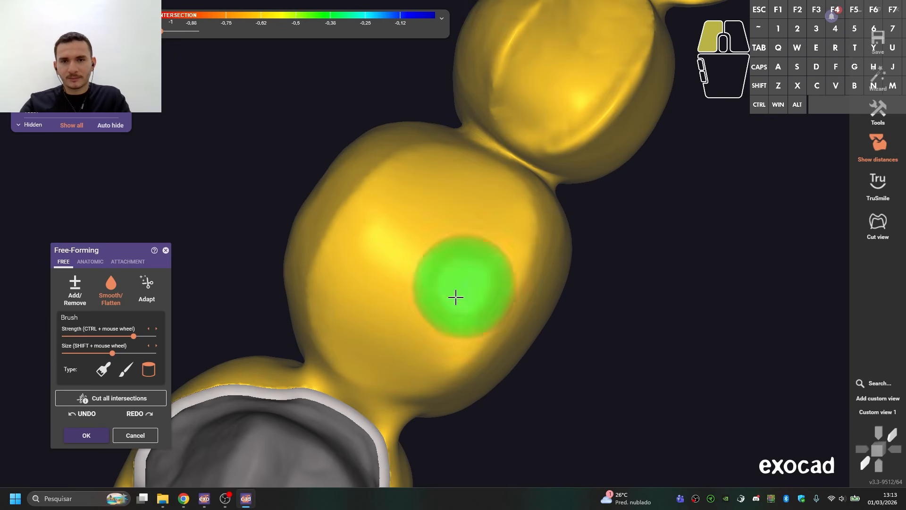
# Smooth the base and sides of pontic 45, using a smaller brush size
pyautogui.moveTo(455, 298); pyautogui.dragTo(385, 312, button='right')
pyautogui.moveTo(446, 216); pyautogui.dragTo(438, 218)
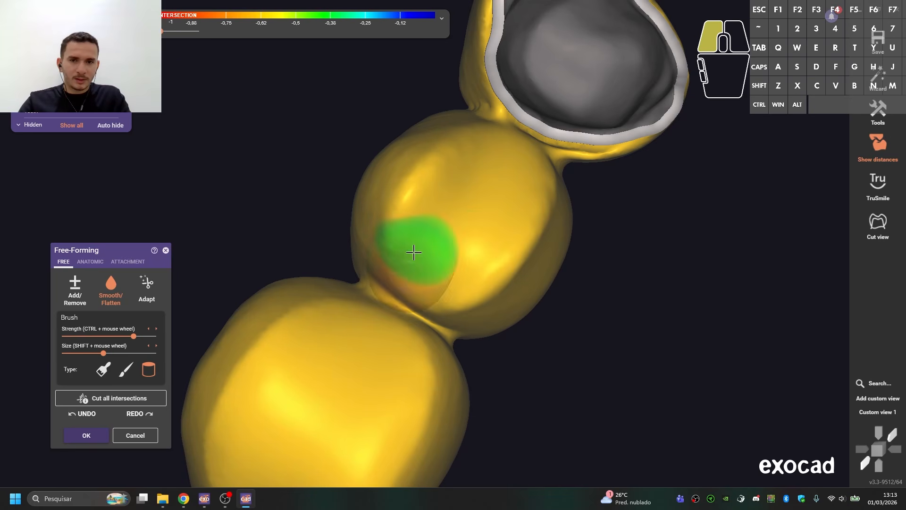
pyautogui.moveTo(447, 199)
pyautogui.mouseDown()
pyautogui.moveTo(479, 158)
pyautogui.moveTo(516, 208)
pyautogui.moveTo(524, 248)
pyautogui.moveTo(494, 267)
pyautogui.moveTo(544, 196)
pyautogui.mouseUp()
pyautogui.keyDown('shift'); pyautogui.scroll(2, 517, 234); pyautogui.keyUp('shift')
pyautogui.moveTo(544, 196); pyautogui.dragTo(557, 182, button='right')
pyautogui.keyDown('shift'); pyautogui.scroll(-3, 576, 145); pyautogui.keyUp('shift')
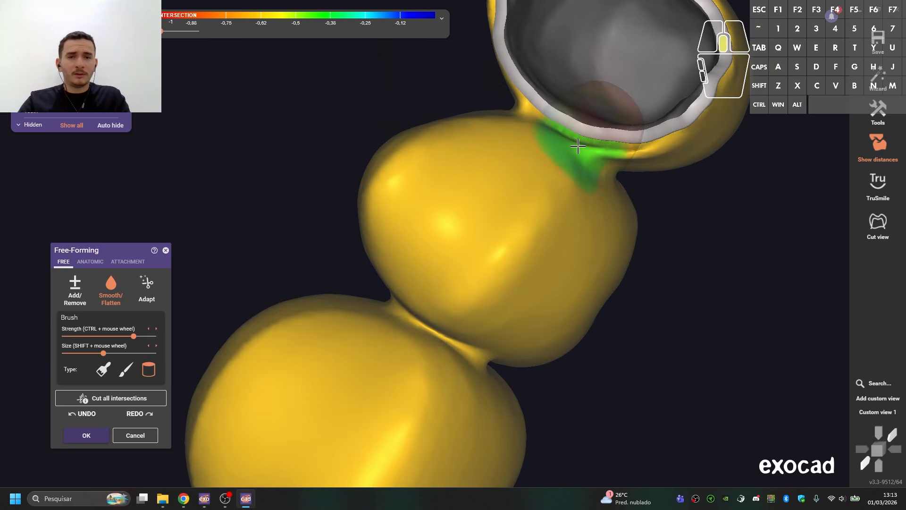
pyautogui.moveTo(576, 146); pyautogui.dragTo(486, 208, button='right')
pyautogui.keyDown('shift'); pyautogui.scroll(-1, 486, 208); pyautogui.keyUp('shift')
pyautogui.moveTo(486, 208)
pyautogui.mouseDown()
pyautogui.moveTo(452, 283)
pyautogui.moveTo(450, 188)
pyautogui.moveTo(437, 249)
pyautogui.moveTo(446, 262)
pyautogui.mouseUp()
# Smooth the outer surface of the crown on tooth 44 just above its margin
pyautogui.press('2')
pyautogui.moveTo(511, 176)
pyautogui.mouseDown()
pyautogui.moveTo(562, 176)
pyautogui.moveTo(522, 178)
pyautogui.mouseUp()
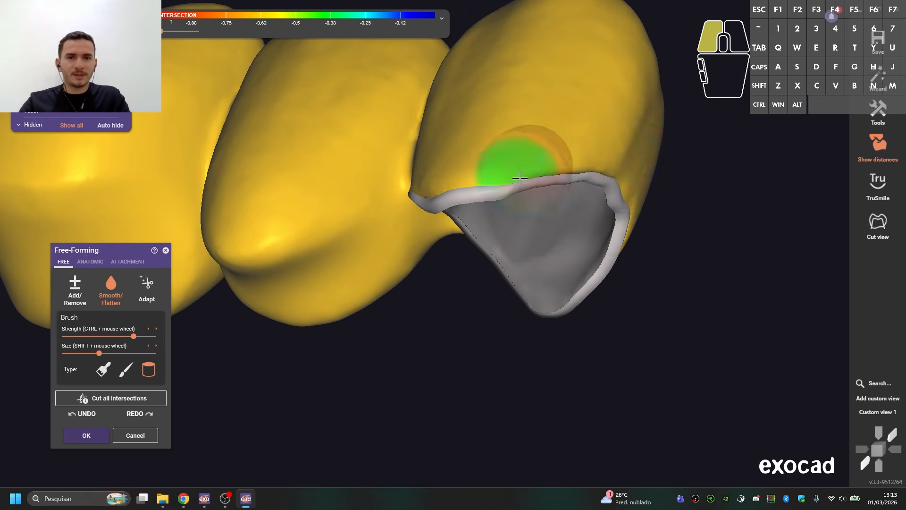
pyautogui.moveTo(522, 178); pyautogui.dragTo(587, 158, button='right')
pyautogui.moveTo(586, 157)
pyautogui.mouseDown()
pyautogui.moveTo(603, 134)
pyautogui.moveTo(617, 225)
pyautogui.mouseUp()
pyautogui.moveTo(617, 225)
pyautogui.mouseDown(button='right')
pyautogui.moveTo(618, 168)
pyautogui.moveTo(550, 269)
pyautogui.mouseUp(button='right')
pyautogui.keyDown('shift'); pyautogui.scroll(1, 619, 168); pyautogui.keyUp('shift')
pyautogui.moveTo(549, 269); pyautogui.dragTo(502, 279)
# Lower the Smooth/Flatten strength, touch up the bridge surface, and view the pontic bases through the underside of the jaw scan
pyautogui.press('s')
pyautogui.moveTo(502, 279)
pyautogui.mouseDown(button='right')
pyautogui.moveTo(574, 233)
pyautogui.moveTo(541, 201)
pyautogui.moveTo(524, 233)
pyautogui.mouseUp(button='right')
pyautogui.hotkey('shift', 's')
pyautogui.keyDown('ctrl'); pyautogui.scroll(-4, 534, 204); pyautogui.keyUp('ctrl')
pyautogui.press('1')
pyautogui.press('2')
pyautogui.moveTo(543, 223); pyautogui.dragTo(532, 227)
pyautogui.moveTo(532, 227); pyautogui.dragTo(532, 216, button='right')
pyautogui.moveTo(402, 289)
pyautogui.mouseDown(button='right')
pyautogui.moveTo(408, 243)
pyautogui.moveTo(370, 227)
pyautogui.mouseUp(button='right')
pyautogui.middleClick(370, 227)
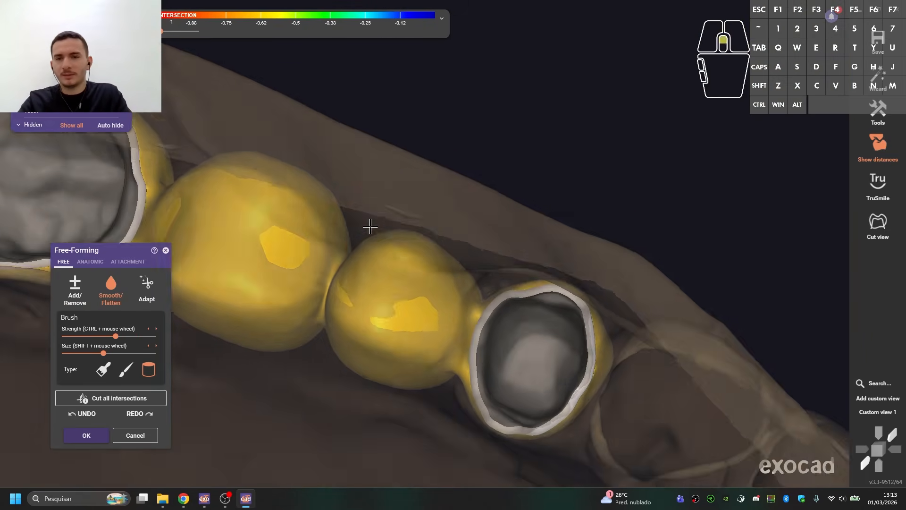
# Add material to the bases of pontics 46 and 45 where they meet the ridge, and smooth the added areas
pyautogui.scroll(2, 370, 227)
pyautogui.press('1')
pyautogui.moveTo(210, 241)
pyautogui.mouseDown()
pyautogui.moveTo(241, 305)
pyautogui.moveTo(269, 296)
pyautogui.moveTo(271, 205)
pyautogui.mouseUp()
pyautogui.press('1')
pyautogui.moveTo(486, 273); pyautogui.dragTo(507, 323)
pyautogui.press('2')
pyautogui.moveTo(538, 327)
pyautogui.mouseDown()
pyautogui.moveTo(572, 330)
pyautogui.moveTo(465, 326)
pyautogui.moveTo(511, 335)
pyautogui.moveTo(404, 299)
pyautogui.mouseUp()
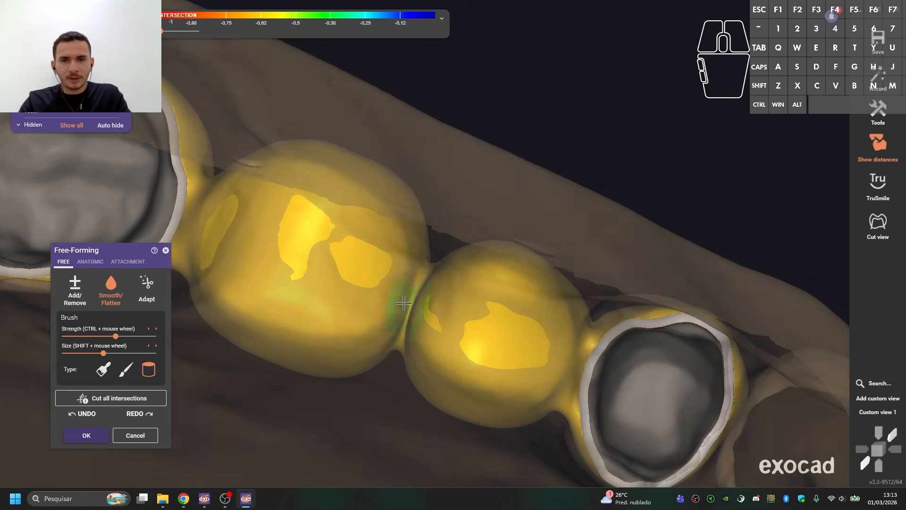
pyautogui.moveTo(404, 299)
pyautogui.mouseDown(button='right')
pyautogui.moveTo(497, 262)
pyautogui.moveTo(461, 278)
pyautogui.mouseUp(button='right')
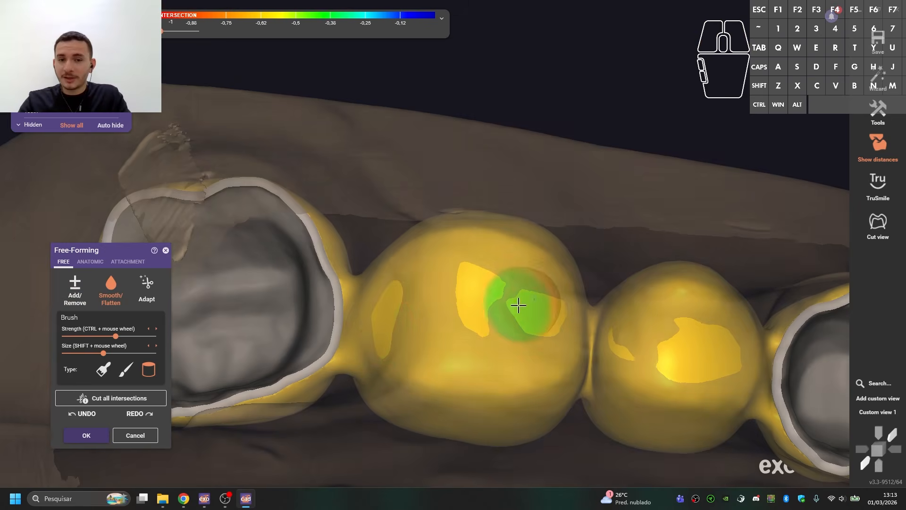
# Adapt the pontic bases to the gingiva with a basal distance of 0 mm
pyautogui.moveTo(515, 304)
pyautogui.mouseDown(button='right')
pyautogui.moveTo(463, 289)
pyautogui.moveTo(479, 221)
pyautogui.moveTo(182, 279)
pyautogui.mouseUp(button='right')
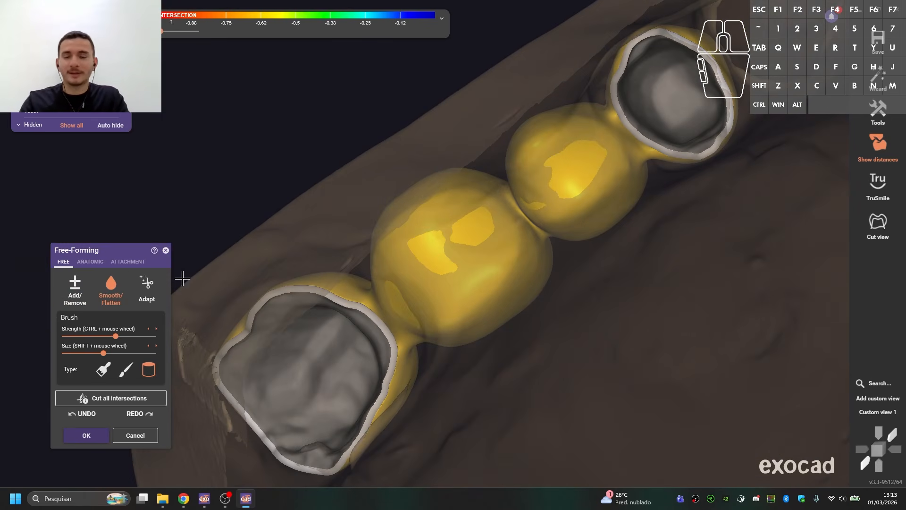
pyautogui.click(147, 289)
pyautogui.click(82, 321)
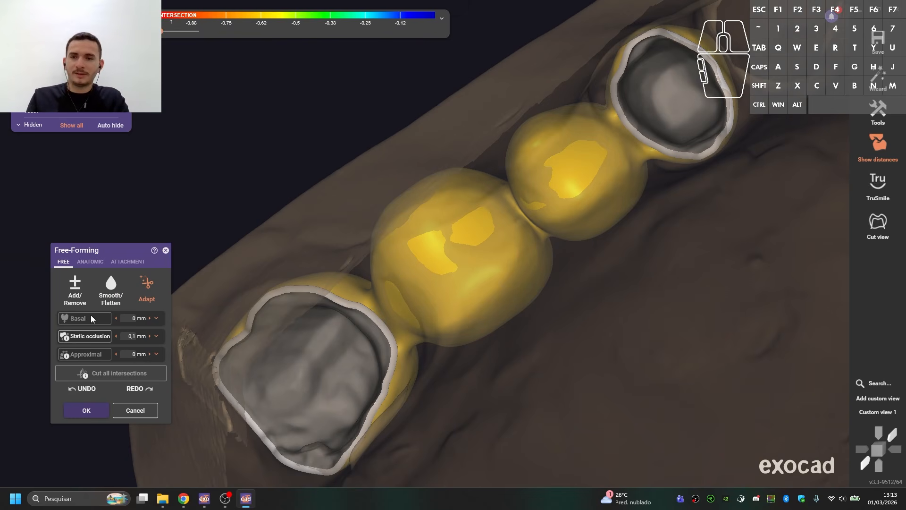
pyautogui.hotkey('ctrl', 'z')
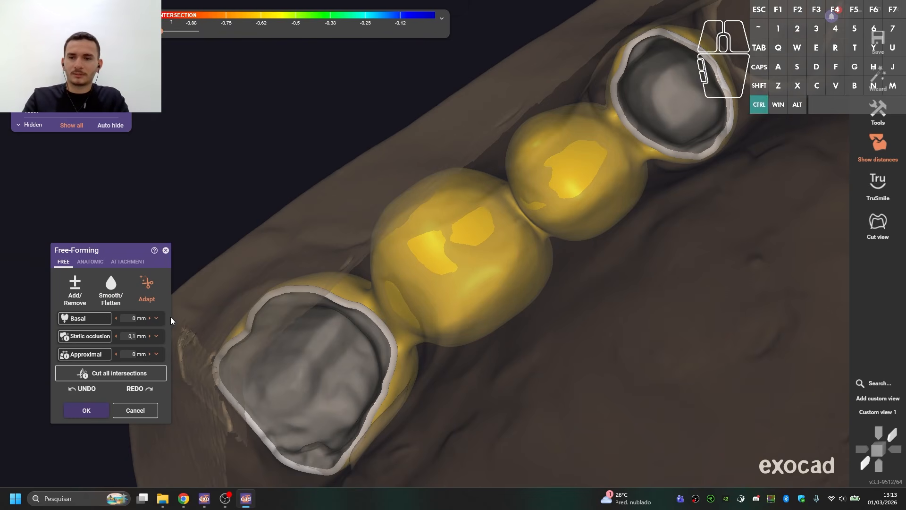
pyautogui.hotkey('ctrl', 'z')
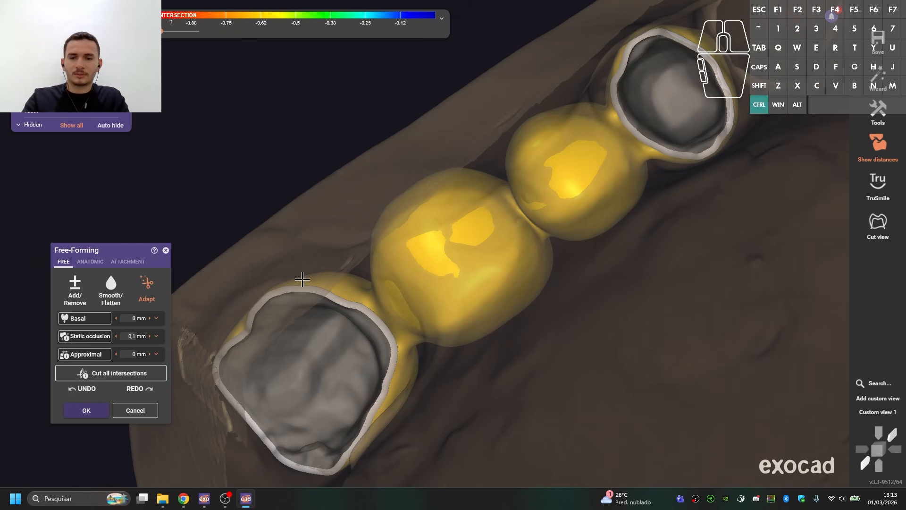
pyautogui.click(99, 321)
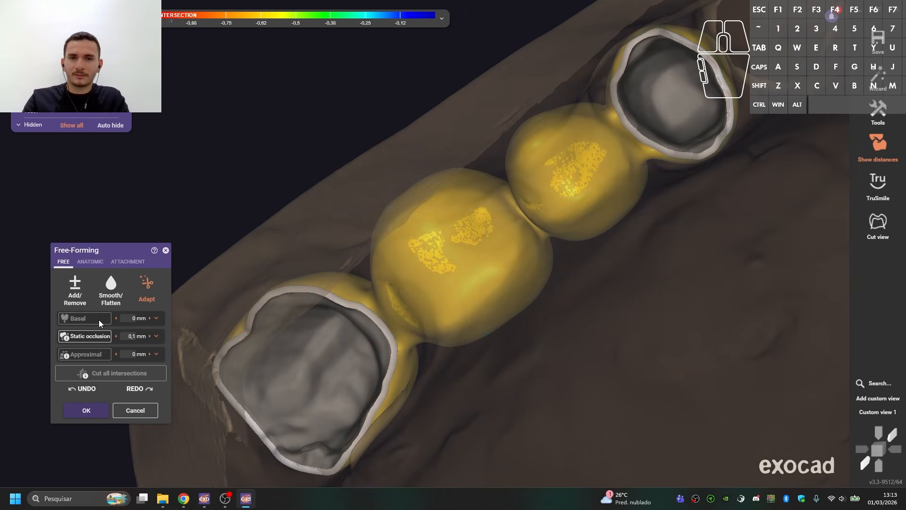
pyautogui.moveTo(387, 255); pyautogui.dragTo(389, 255, button='right')
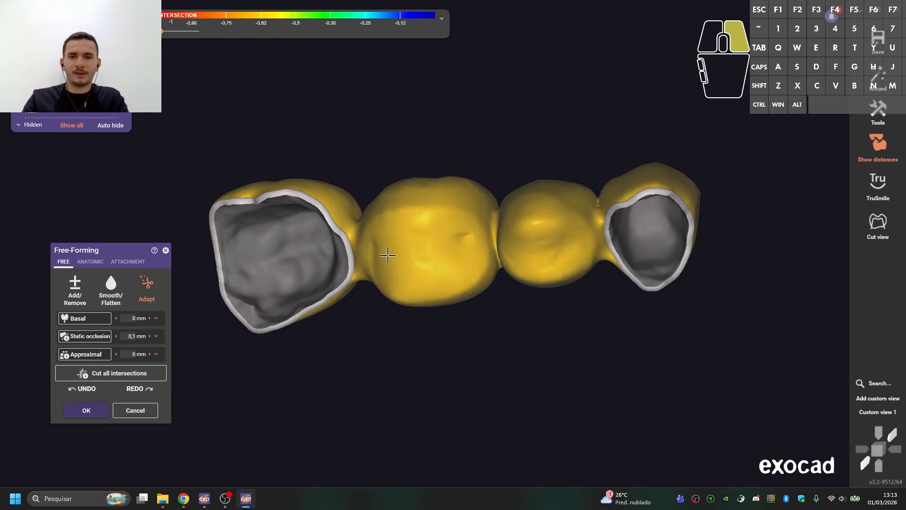
pyautogui.scroll(4, 466, 244)
pyautogui.scroll(-4, 457, 221)
# Display the bridge on the lower jaw and smooth the buccal surface of pontic 46 toward tooth 47
pyautogui.press('F2')
pyautogui.moveTo(457, 221); pyautogui.dragTo(455, 260, button='right')
pyautogui.hotkey('ctrl', 'F2')
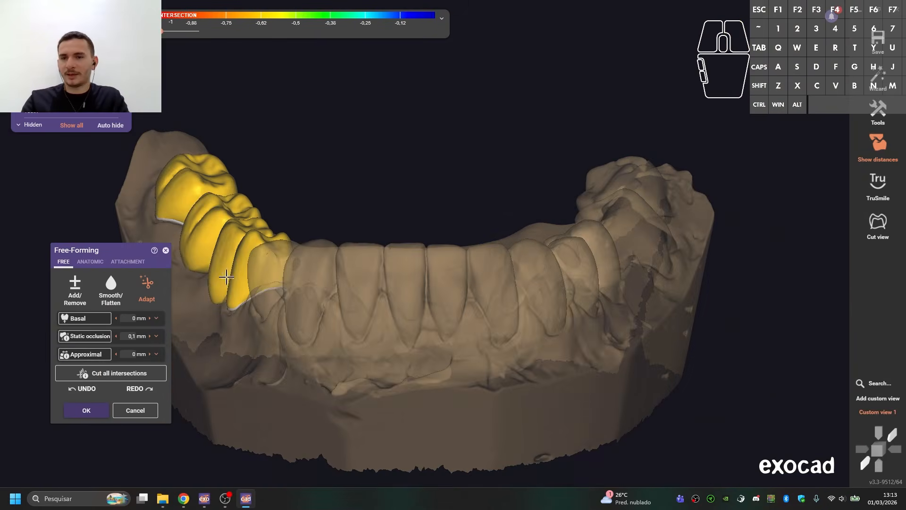
pyautogui.middleClick(265, 257)
pyautogui.scroll(4, 265, 257)
pyautogui.press('2')
pyautogui.moveTo(265, 257); pyautogui.dragTo(374, 242, button='right')
pyautogui.scroll(3, 375, 243)
pyautogui.moveTo(403, 259); pyautogui.dragTo(367, 261)
pyautogui.moveTo(367, 261); pyautogui.dragTo(289, 246, button='right')
pyautogui.moveTo(288, 246)
pyautogui.mouseDown()
pyautogui.moveTo(272, 241)
pyautogui.moveTo(243, 153)
pyautogui.moveTo(233, 173)
pyautogui.mouseUp()
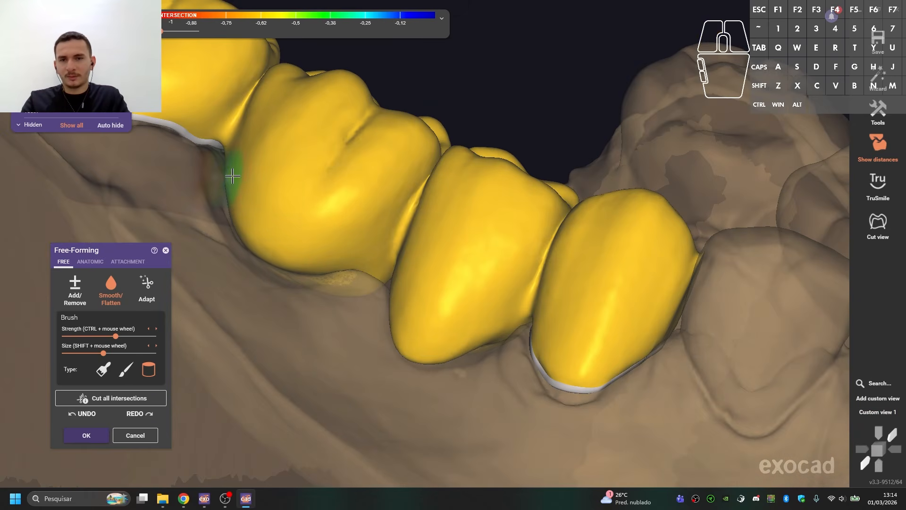
# Smooth the lower buccal area between pontics 46 and 45
pyautogui.press('2')
pyautogui.moveTo(496, 323); pyautogui.dragTo(406, 326)
pyautogui.moveTo(407, 325); pyautogui.dragTo(400, 343, button='right')
pyautogui.moveTo(399, 326)
pyautogui.mouseDown()
pyautogui.moveTo(396, 284)
pyautogui.moveTo(388, 335)
pyautogui.mouseUp()
# Smooth the crown on tooth 44 along its margin and mesial side
pyautogui.scroll(-3, 388, 335)
pyautogui.moveTo(477, 302)
pyautogui.mouseDown(button='right')
pyautogui.moveTo(503, 291)
pyautogui.moveTo(524, 316)
pyautogui.mouseUp(button='right')
pyautogui.scroll(2, 533, 331)
pyautogui.moveTo(544, 344); pyautogui.dragTo(550, 347)
pyautogui.moveTo(550, 347)
pyautogui.mouseDown(button='right')
pyautogui.moveTo(608, 307)
pyautogui.moveTo(456, 198)
pyautogui.mouseUp(button='right')
pyautogui.moveTo(456, 198)
pyautogui.mouseDown()
pyautogui.moveTo(455, 186)
pyautogui.moveTo(457, 215)
pyautogui.moveTo(477, 242)
pyautogui.mouseUp()
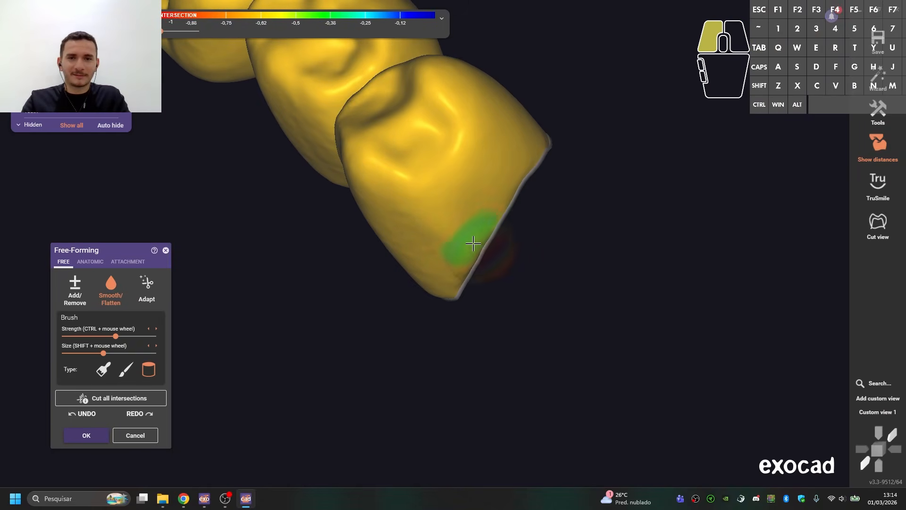
# Smooth the lingual surfaces of the bridge units and accept the free-forming
pyautogui.moveTo(477, 242)
pyautogui.mouseDown(button='right')
pyautogui.moveTo(485, 170)
pyautogui.moveTo(459, 214)
pyautogui.moveTo(423, 208)
pyautogui.mouseUp(button='right')
pyautogui.scroll(-2, 459, 214)
pyautogui.moveTo(422, 212); pyautogui.dragTo(460, 235)
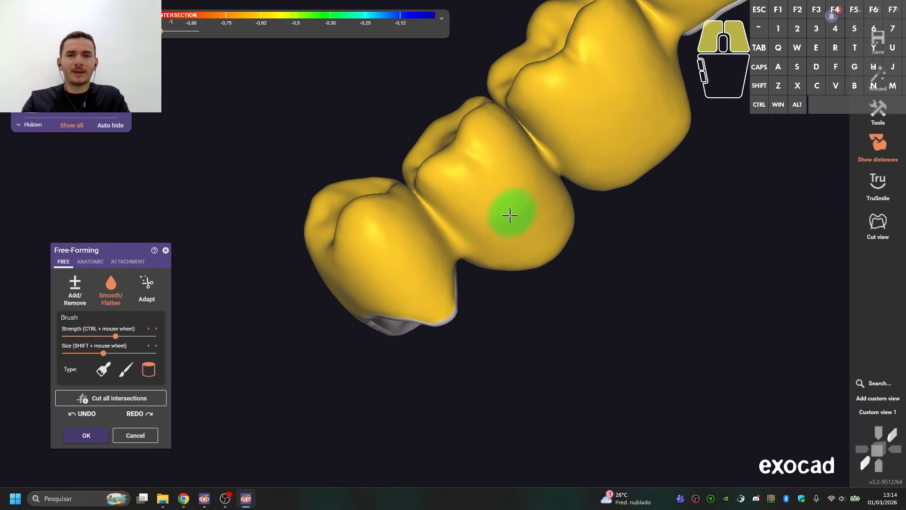
pyautogui.moveTo(509, 214); pyautogui.dragTo(466, 256, button='right')
pyautogui.moveTo(477, 150); pyautogui.dragTo(514, 207)
pyautogui.moveTo(570, 189); pyautogui.dragTo(526, 275, button='right')
pyautogui.press('2')
pyautogui.moveTo(554, 182)
pyautogui.mouseDown()
pyautogui.moveTo(578, 252)
pyautogui.moveTo(591, 251)
pyautogui.moveTo(593, 212)
pyautogui.moveTo(576, 273)
pyautogui.mouseUp()
pyautogui.moveTo(576, 273); pyautogui.dragTo(569, 221, button='right')
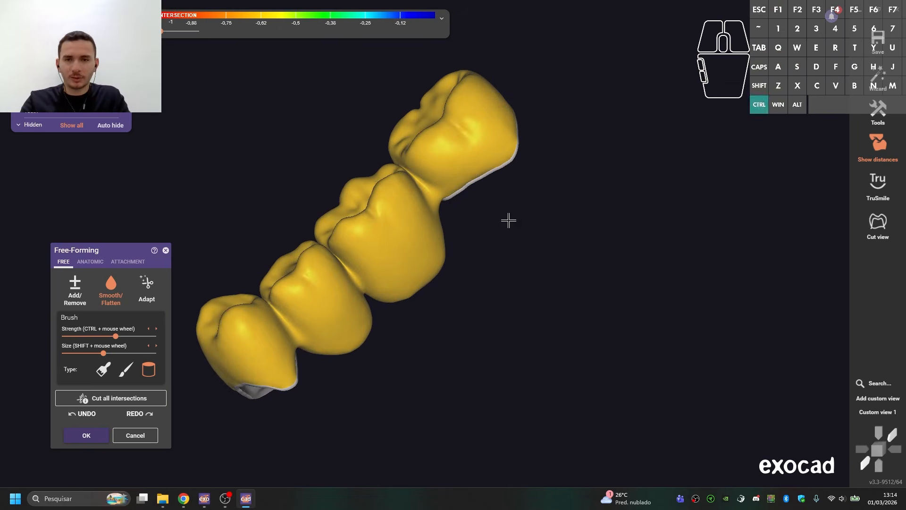
pyautogui.hotkey('ctrl', '1')
pyautogui.click(96, 433)
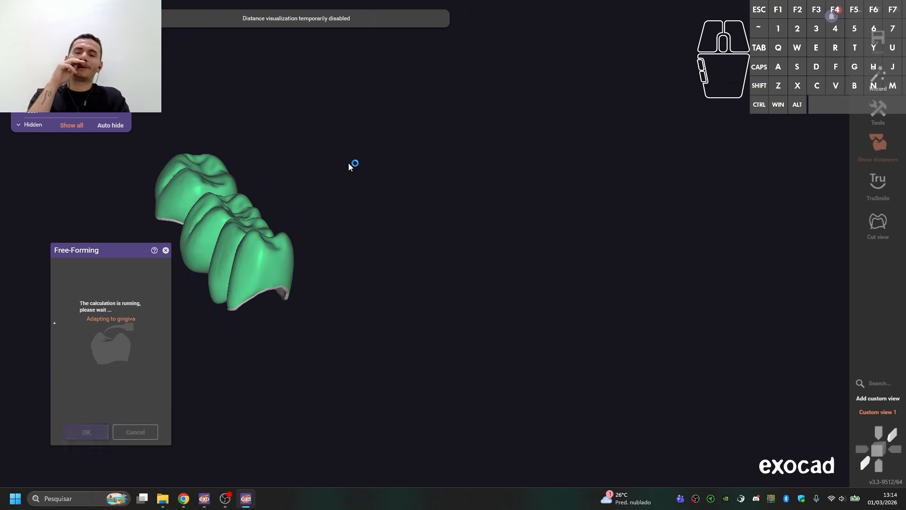
# Open Change Reconstruction Type and change tooth 47 from anatomic crown to the reduced type
pyautogui.moveTo(324, 184); pyautogui.dragTo(414, 172, button='right')
pyautogui.press('s')
pyautogui.press('a')
pyautogui.press('s')
pyautogui.press('a')
pyautogui.click(859, 126)
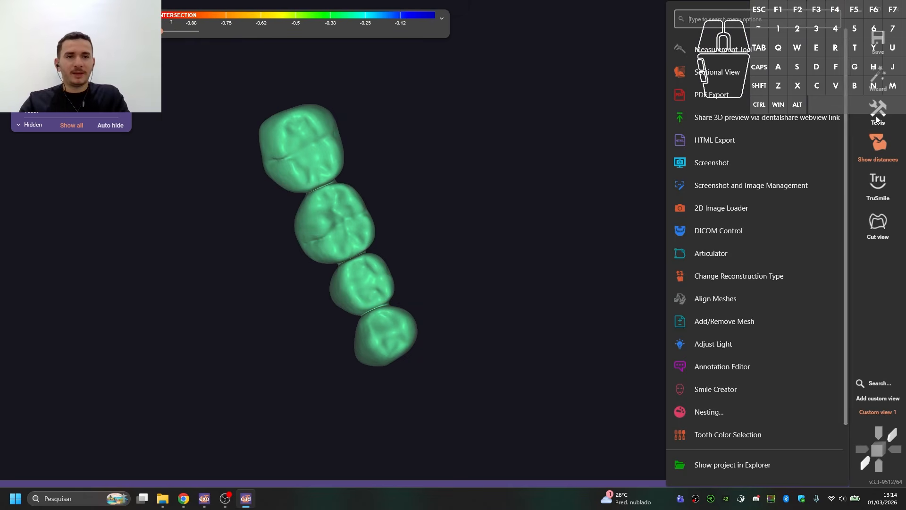
pyautogui.click(761, 283)
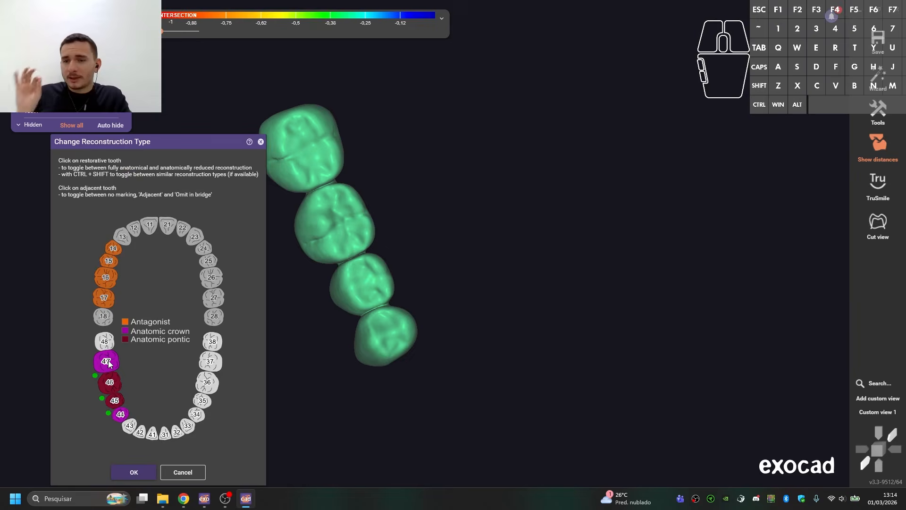
pyautogui.click(106, 361)
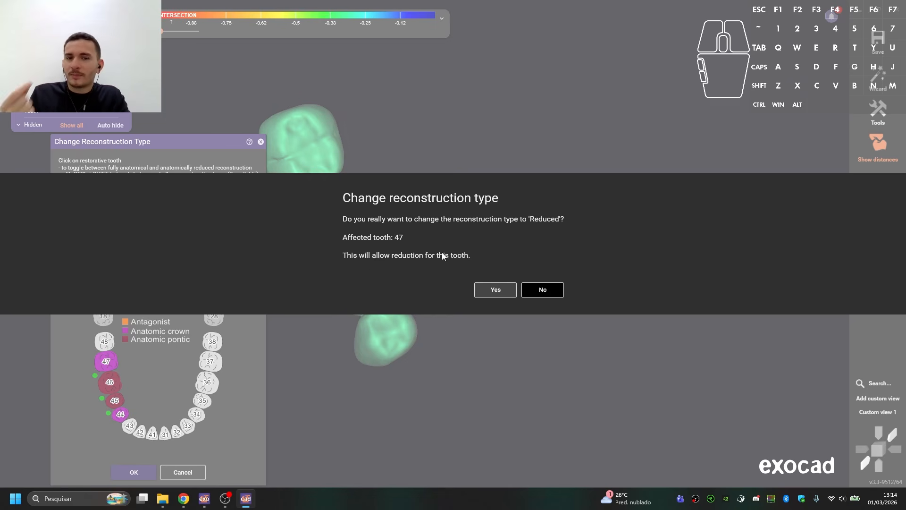
pyautogui.click(495, 289)
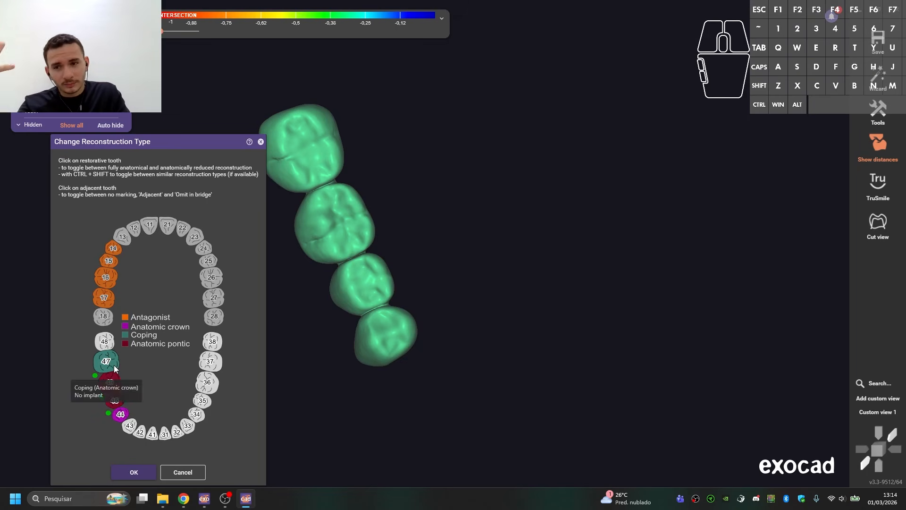
# Examine the bridge from the buccal side, temporarily hiding the outer anatomy to view the crown bottoms on teeth 47 and 44
pyautogui.moveTo(298, 183); pyautogui.dragTo(399, 208)
pyautogui.scroll(4, 398, 208)
pyautogui.moveTo(415, 210); pyautogui.dragTo(475, 250, button='right')
pyautogui.scroll(3, 475, 250)
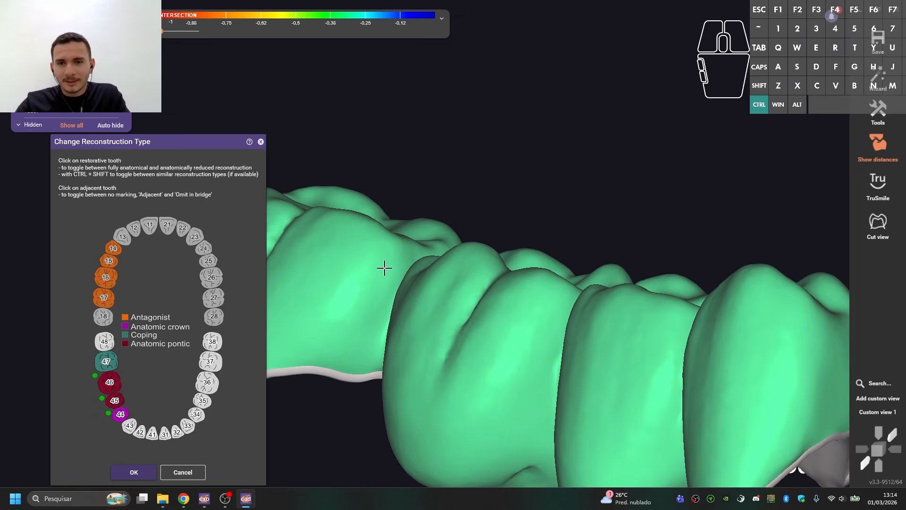
pyautogui.keyDown('ctrl'); pyautogui.middleClick(360, 278); pyautogui.keyUp('ctrl')
pyautogui.keyDown('ctrl'); pyautogui.keyDown('shift'); pyautogui.middleClick(360, 278); pyautogui.keyUp('shift'); pyautogui.keyUp('ctrl')
pyautogui.moveTo(360, 278); pyautogui.dragTo(410, 265, button='right')
pyautogui.keyDown('ctrl'); pyautogui.middleClick(434, 260); pyautogui.keyUp('ctrl')
pyautogui.keyDown('ctrl'); pyautogui.keyDown('shift'); pyautogui.middleClick(430, 259); pyautogui.keyUp('shift'); pyautogui.keyUp('ctrl')
pyautogui.keyDown('ctrl'); pyautogui.middleClick(427, 260); pyautogui.keyUp('ctrl')
pyautogui.keyDown('ctrl'); pyautogui.keyDown('shift'); pyautogui.middleClick(421, 263); pyautogui.keyUp('shift'); pyautogui.keyUp('ctrl')
pyautogui.scroll(-4, 421, 263)
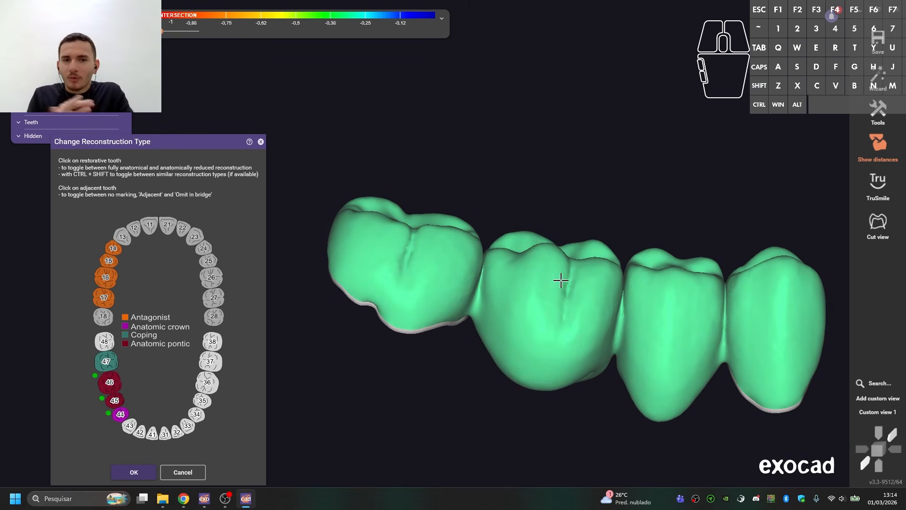
pyautogui.keyDown('ctrl'); pyautogui.middleClick(544, 290); pyautogui.keyUp('ctrl')
pyautogui.keyDown('ctrl'); pyautogui.keyDown('shift'); pyautogui.middleClick(561, 290); pyautogui.keyUp('shift'); pyautogui.keyUp('ctrl')
pyautogui.moveTo(569, 290); pyautogui.dragTo(471, 271, button='right')
pyautogui.scroll(-1, 425, 243)
pyautogui.keyDown('ctrl'); pyautogui.middleClick(389, 223); pyautogui.keyUp('ctrl')
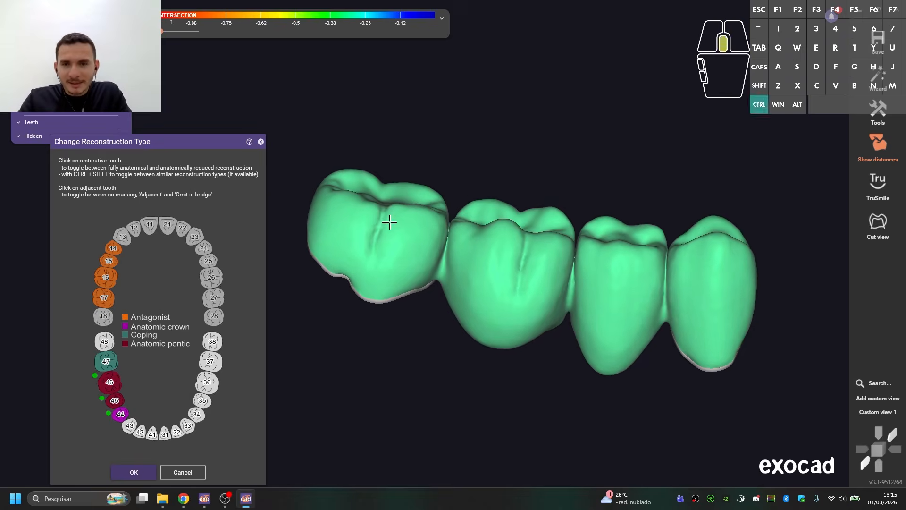
pyautogui.keyDown('ctrl'); pyautogui.keyDown('shift'); pyautogui.middleClick(363, 237); pyautogui.keyUp('shift'); pyautogui.keyUp('ctrl')
pyautogui.scroll(3, 538, 274)
pyautogui.moveTo(538, 273); pyautogui.dragTo(432, 270, button='right')
pyautogui.keyDown('ctrl'); pyautogui.middleClick(563, 233); pyautogui.keyUp('ctrl')
pyautogui.keyDown('ctrl'); pyautogui.keyDown('shift'); pyautogui.middleClick(559, 236); pyautogui.keyUp('shift'); pyautogui.keyUp('ctrl')
pyautogui.keyDown('ctrl'); pyautogui.middleClick(541, 252); pyautogui.keyUp('ctrl')
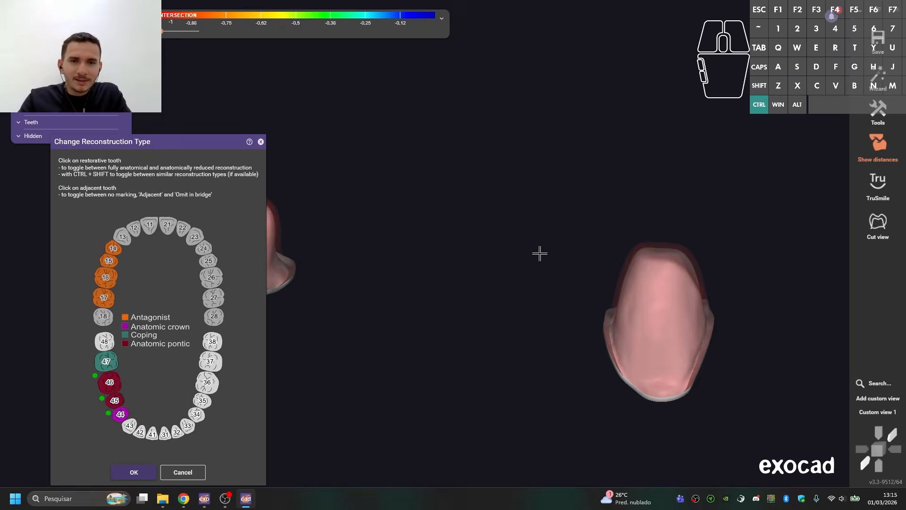
pyautogui.keyDown('ctrl'); pyautogui.keyDown('shift'); pyautogui.middleClick(543, 254); pyautogui.keyUp('shift'); pyautogui.keyUp('ctrl')
pyautogui.keyDown('ctrl'); pyautogui.middleClick(638, 269); pyautogui.keyUp('ctrl')
pyautogui.scroll(-3, 565, 168)
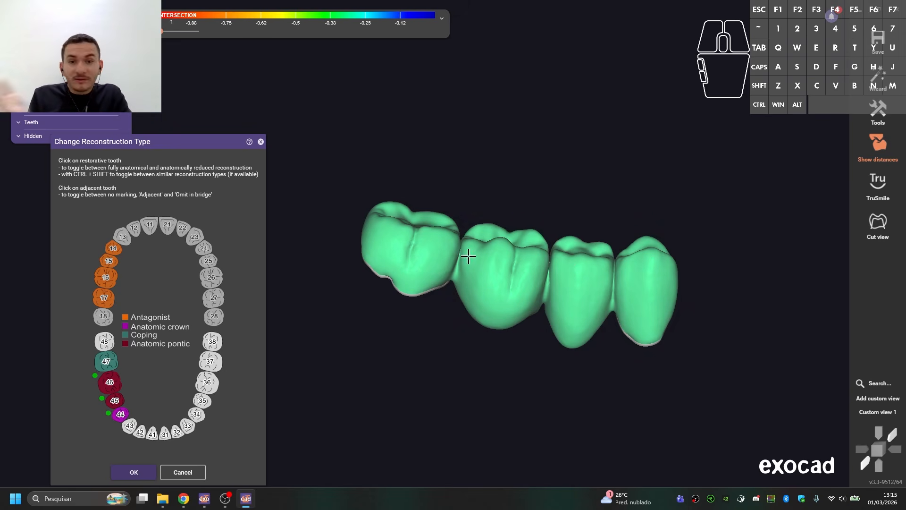
# Change pontics 46 and 45 and the crown on tooth 44 to reduced types, and accept the new reconstruction types
pyautogui.click(112, 384)
pyautogui.press('space')
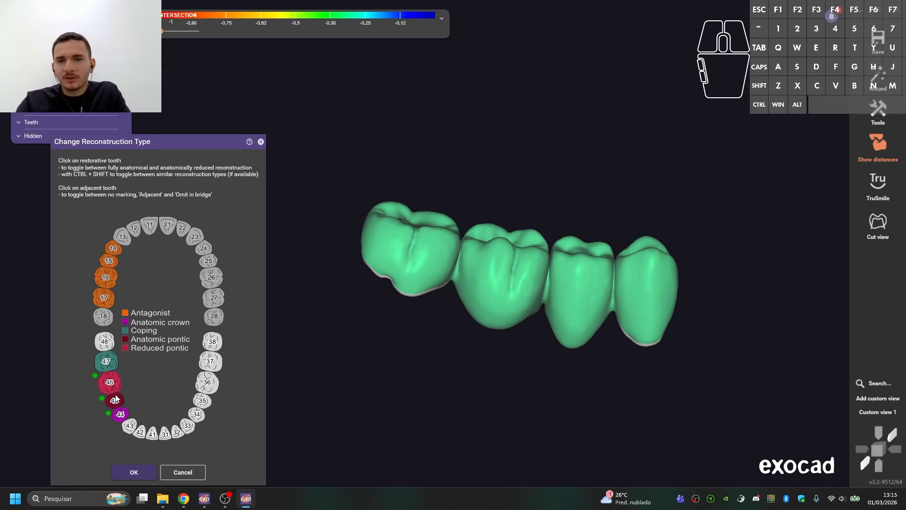
pyautogui.click(121, 401)
pyautogui.press('space')
pyautogui.press('space')
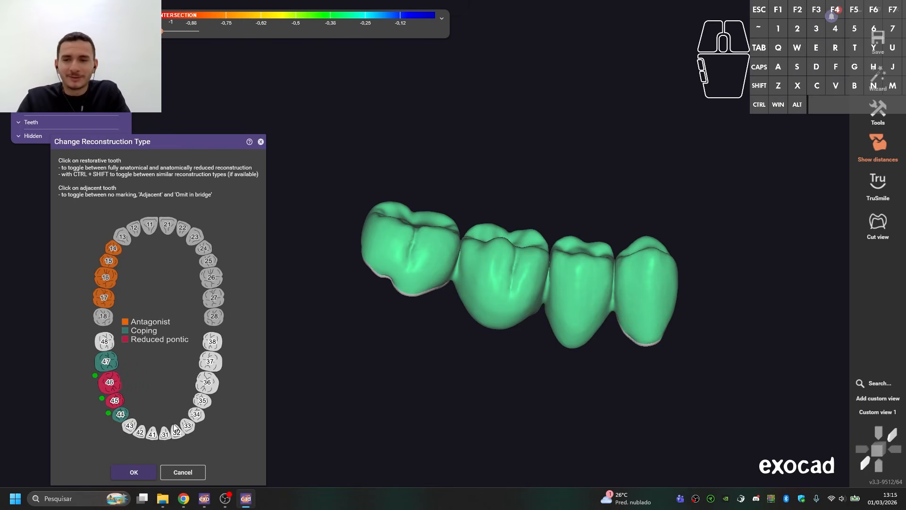
pyautogui.click(140, 471)
# Start Anatomic Reduction for the bridge and open a cut view through the crown on tooth 47
pyautogui.rightClick(365, 86)
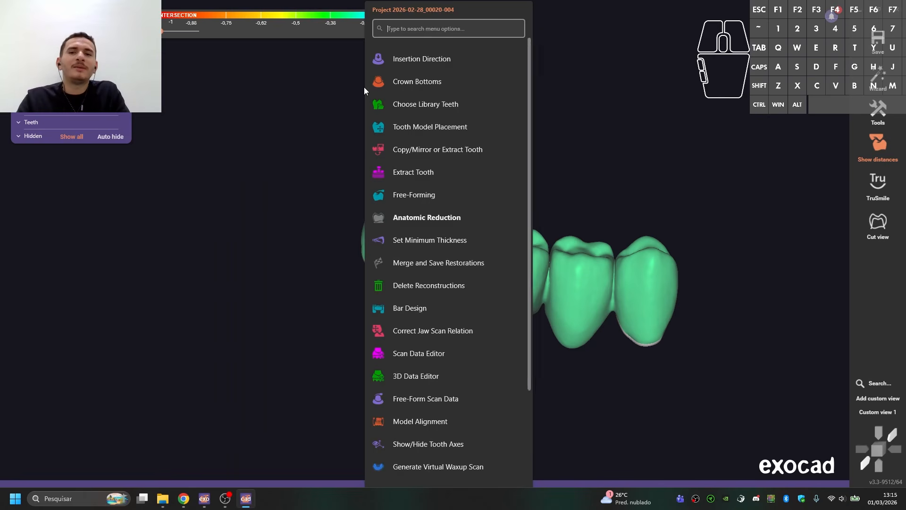
pyautogui.click(425, 217)
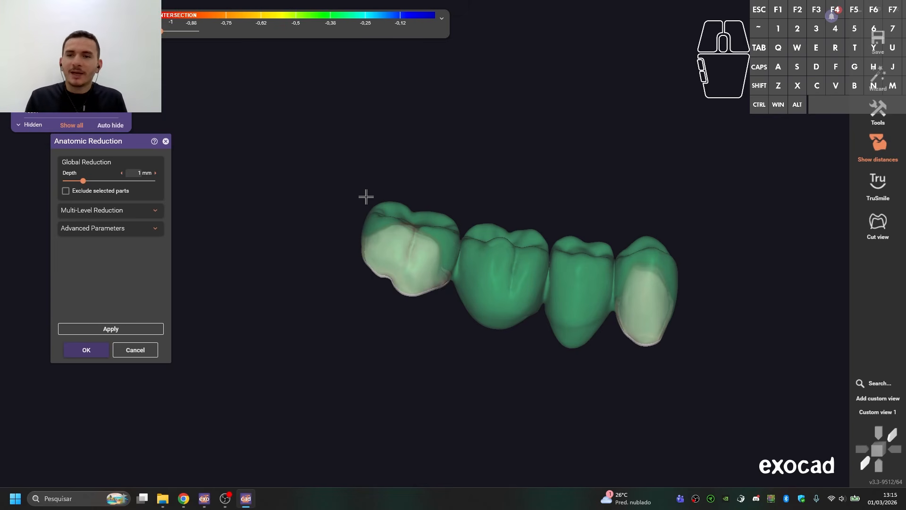
pyautogui.scroll(3, 520, 217)
pyautogui.moveTo(519, 221); pyautogui.dragTo(505, 157, button='right')
pyautogui.scroll(3, 472, 226)
pyautogui.press('c')
pyautogui.click(366, 283)
pyautogui.scroll(-3, 472, 245)
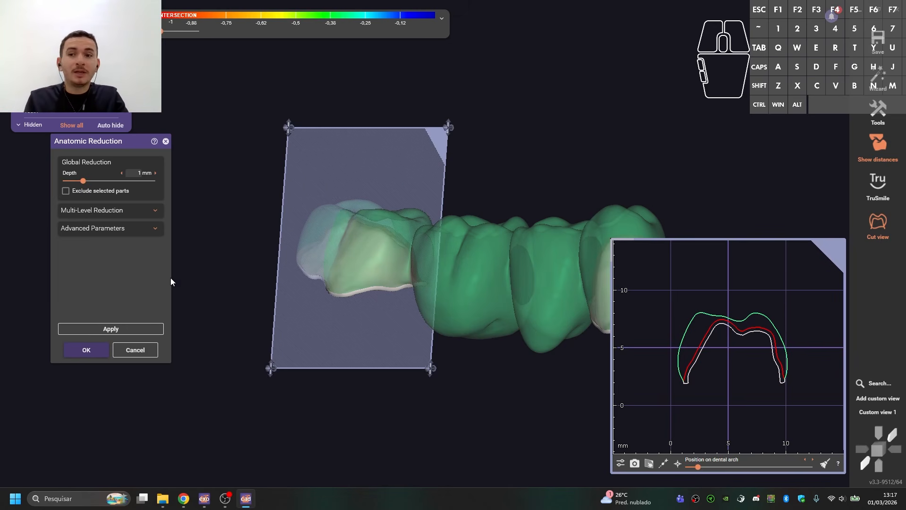
# Apply the anatomic reduction to all bridge units with a global depth of 1 mm
pyautogui.moveTo(265, 264); pyautogui.dragTo(255, 250)
pyautogui.scroll(3, 252, 236)
pyautogui.moveTo(255, 206); pyautogui.dragTo(232, 219)
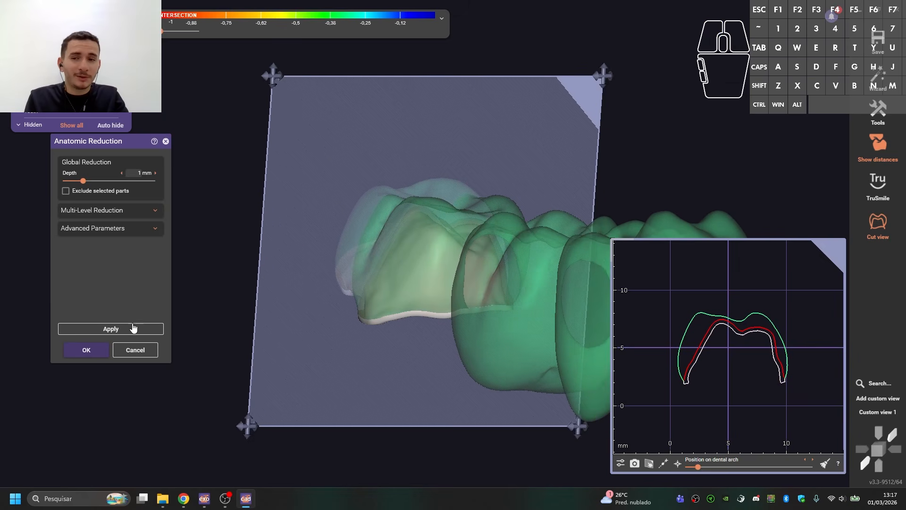
pyautogui.click(133, 328)
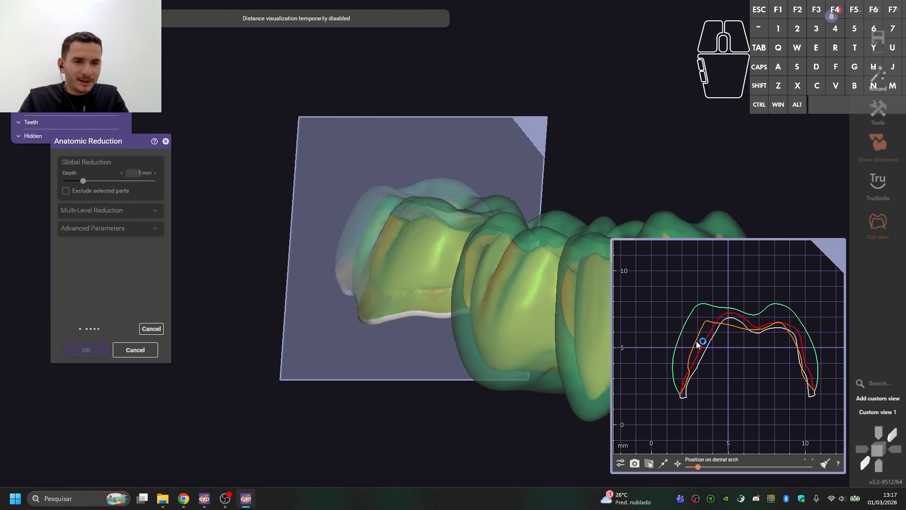
# Measure the distance between the outer anatomy and the reduced framework on the side wall of tooth 47 in the cut view
pyautogui.scroll(3, 695, 342)
pyautogui.scroll(-1, 749, 336)
pyautogui.click(686, 331)
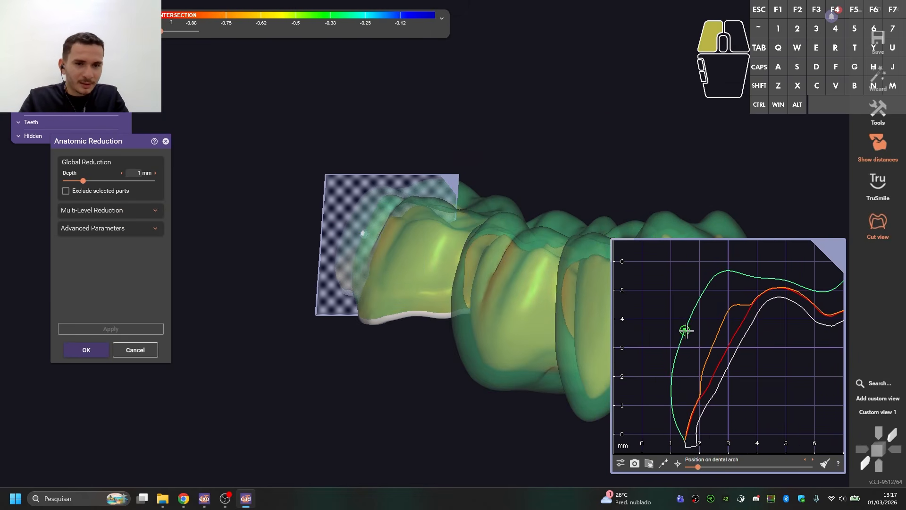
pyautogui.moveTo(686, 330); pyautogui.dragTo(715, 343)
pyautogui.scroll(-1, 329, 298)
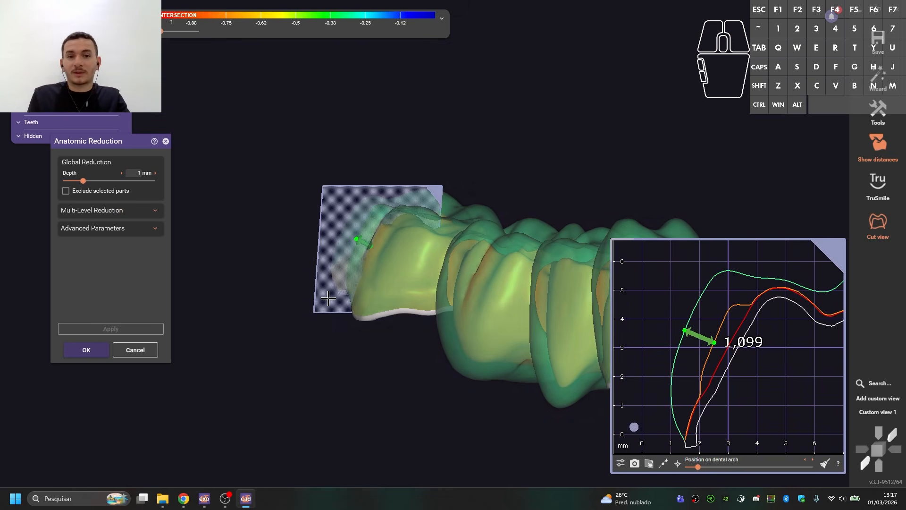
pyautogui.moveTo(714, 341); pyautogui.dragTo(713, 343)
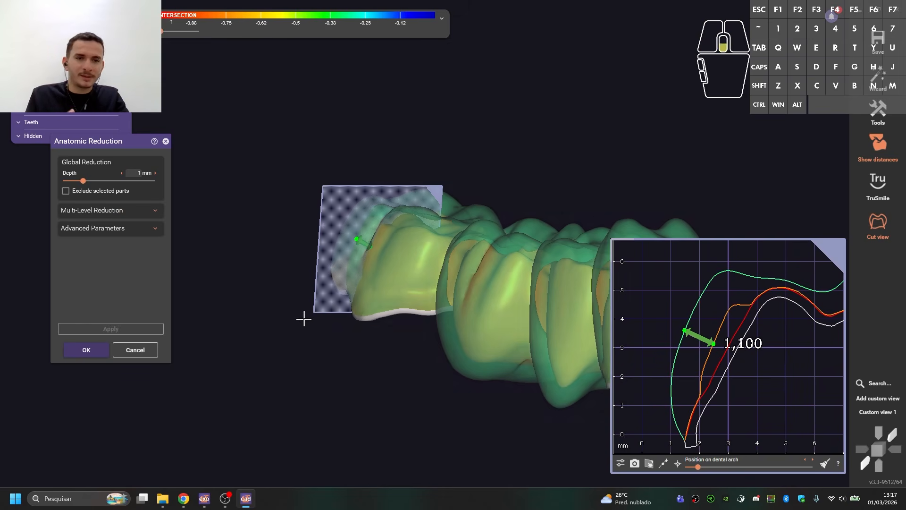
pyautogui.scroll(-2, 304, 318)
pyautogui.scroll(3, 358, 342)
pyautogui.moveTo(357, 343)
pyautogui.mouseDown(button='right')
pyautogui.moveTo(328, 348)
pyautogui.moveTo(389, 359)
pyautogui.mouseUp(button='right')
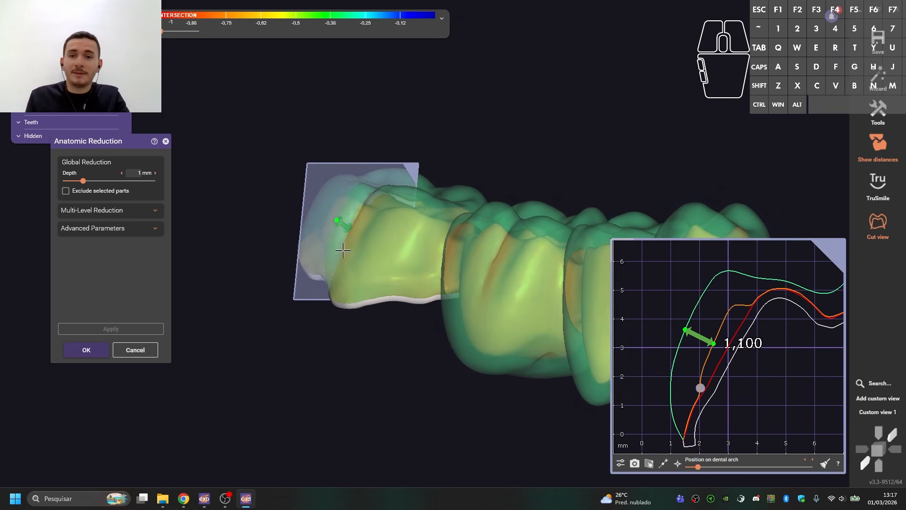
pyautogui.moveTo(343, 250); pyautogui.dragTo(434, 283, button='right')
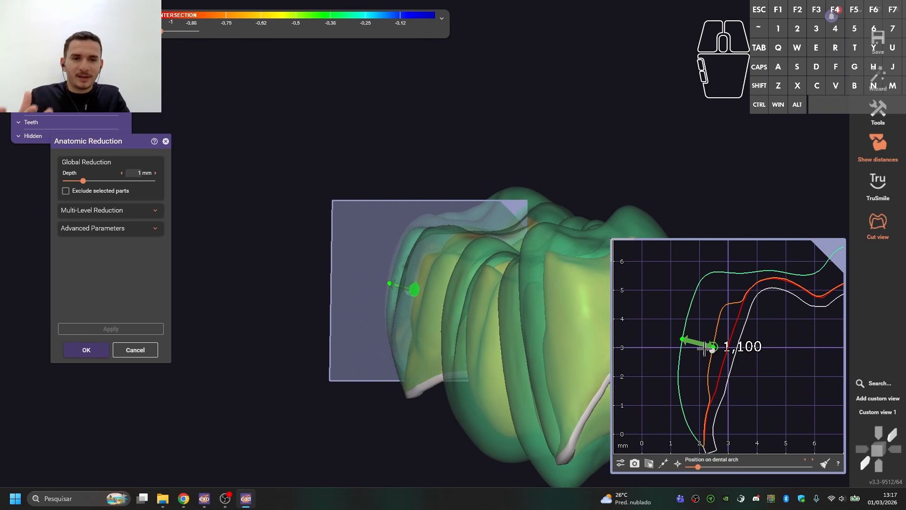
pyautogui.moveTo(434, 330); pyautogui.dragTo(453, 315, button='right')
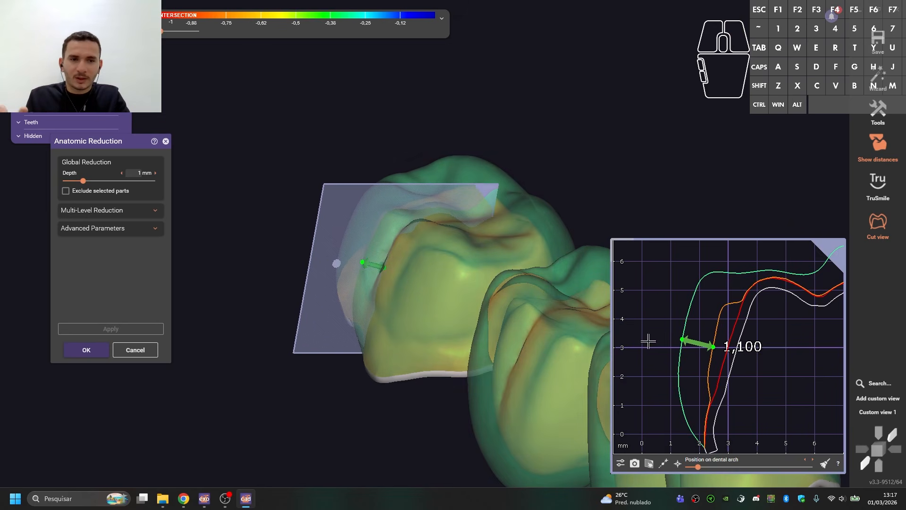
# Measure the occlusal thickness of tooth 47 between the crown bottom and the outer anatomy
pyautogui.scroll(-4, 660, 345)
pyautogui.scroll(-4, 679, 340)
pyautogui.scroll(5, 793, 328)
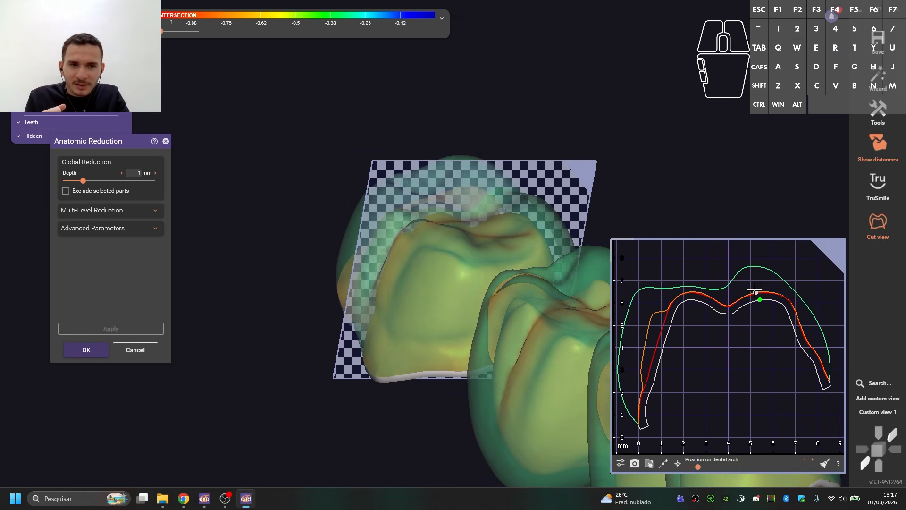
pyautogui.click(755, 289)
pyautogui.moveTo(756, 289)
pyautogui.mouseDown()
pyautogui.moveTo(749, 266)
pyautogui.moveTo(757, 306)
pyautogui.mouseUp()
# Display the antagonist and measure the occlusal gap between it and the outer anatomy of tooth 47
pyautogui.moveTo(527, 259); pyautogui.dragTo(533, 227, button='right')
pyautogui.scroll(-1, 708, 355)
pyautogui.scroll(-1, 704, 354)
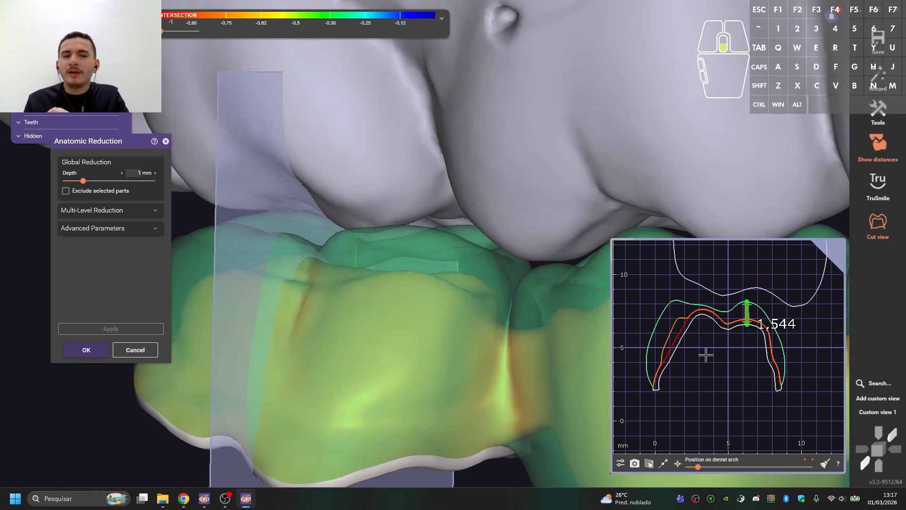
pyautogui.scroll(2, 743, 312)
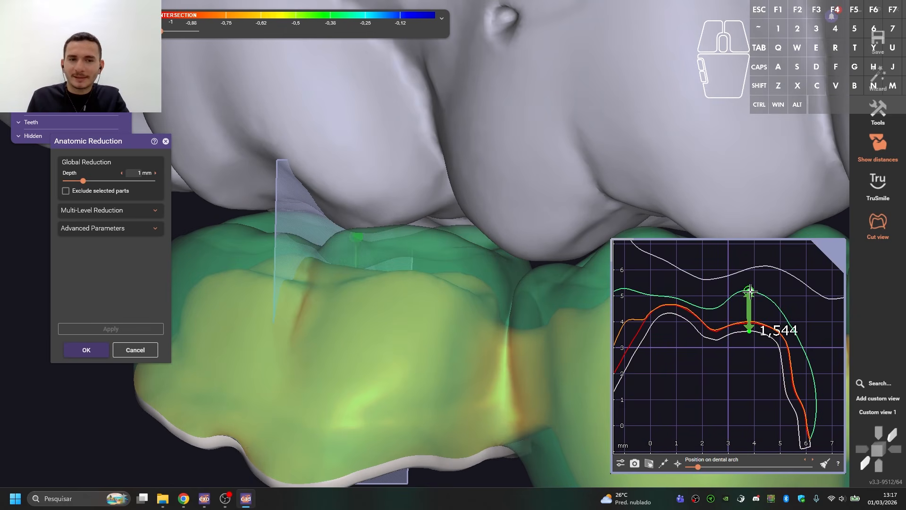
pyautogui.moveTo(749, 292); pyautogui.dragTo(749, 266)
pyautogui.scroll(-2, 719, 331)
pyautogui.scroll(-2, 589, 306)
pyautogui.moveTo(608, 316); pyautogui.dragTo(566, 292, button='right')
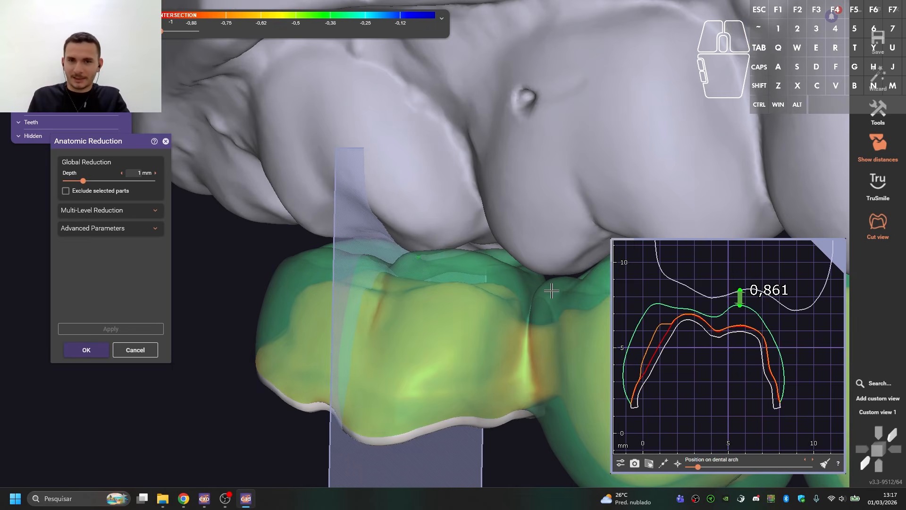
# Move the cut view to pontic 46 and measure its occlusal reduction
pyautogui.scroll(-2, 464, 300)
pyautogui.moveTo(464, 300); pyautogui.dragTo(568, 299, button='right')
pyautogui.press('capslock')
pyautogui.press('capslock')
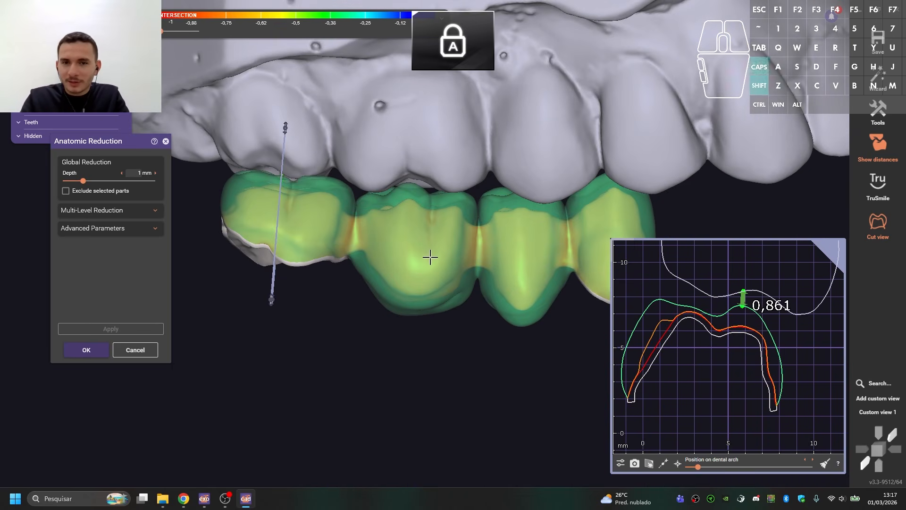
pyautogui.keyDown('shift'); pyautogui.click(421, 250); pyautogui.keyUp('shift')
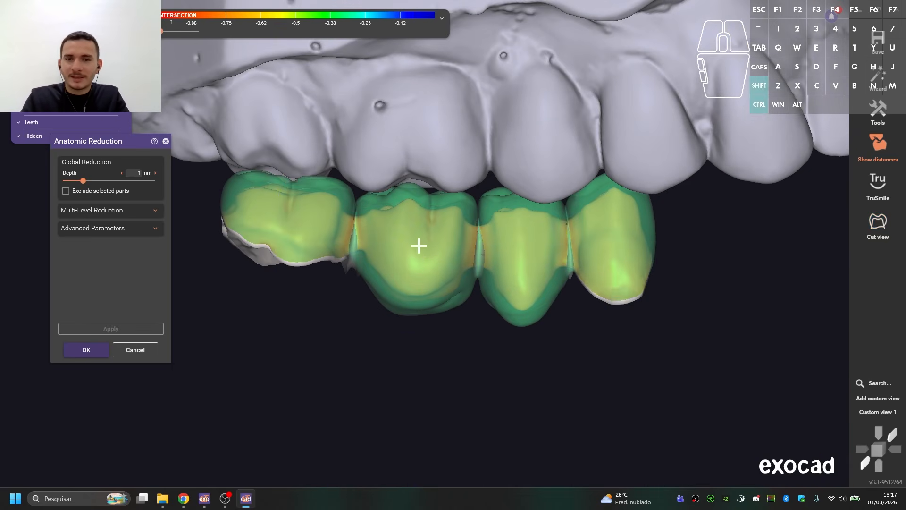
pyautogui.keyDown('ctrl'); pyautogui.keyDown('shift'); pyautogui.click(419, 245); pyautogui.keyUp('shift'); pyautogui.keyUp('ctrl')
pyautogui.moveTo(718, 317); pyautogui.dragTo(710, 314)
# Set the global reduction depth to 1.4 mm and apply it to the bridge
pyautogui.click(140, 174)
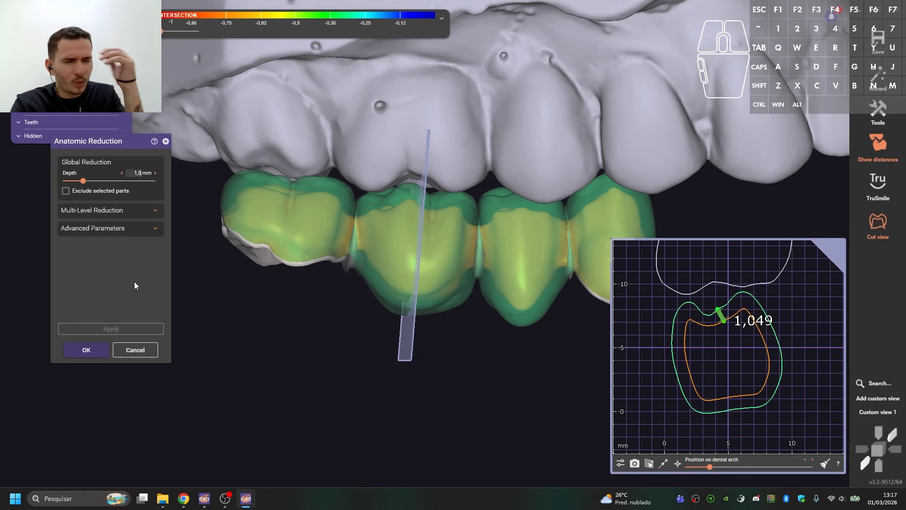
pyautogui.write('1,5')
pyautogui.press('BackSpace')
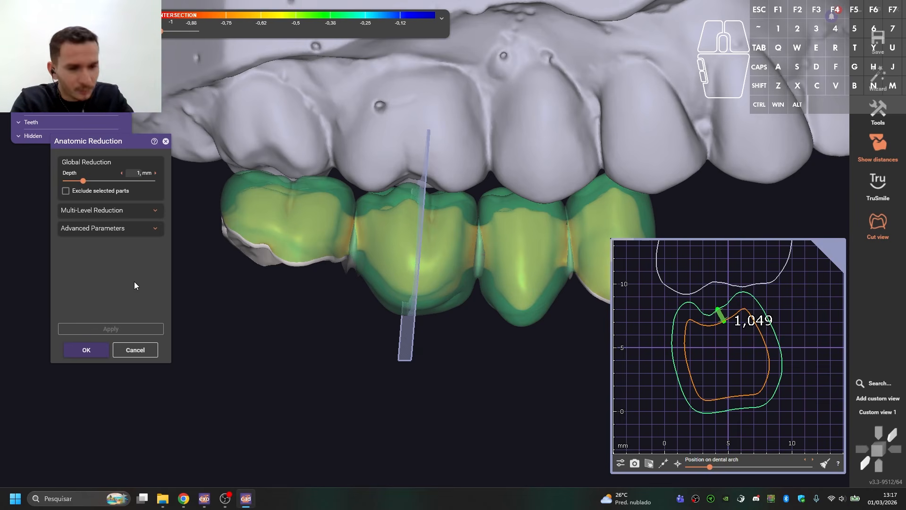
pyautogui.write('4')
pyautogui.press('Return')
pyautogui.click(106, 329)
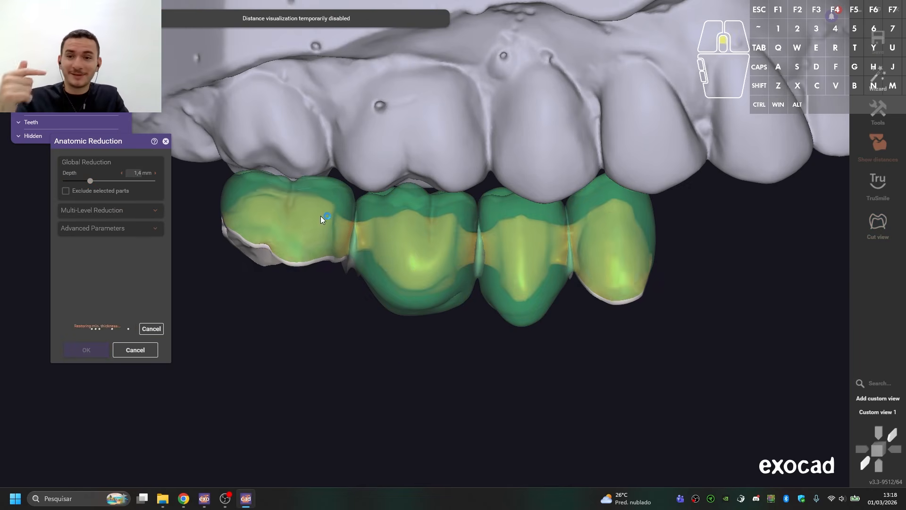
# Section pontic 46 and measure the space between its reduced framework and the outer anatomy on the buccal wall
pyautogui.scroll(3, 313, 214)
pyautogui.scroll(-5, 436, 253)
pyautogui.moveTo(436, 253); pyautogui.dragTo(430, 258, button='right')
pyautogui.scroll(4, 530, 255)
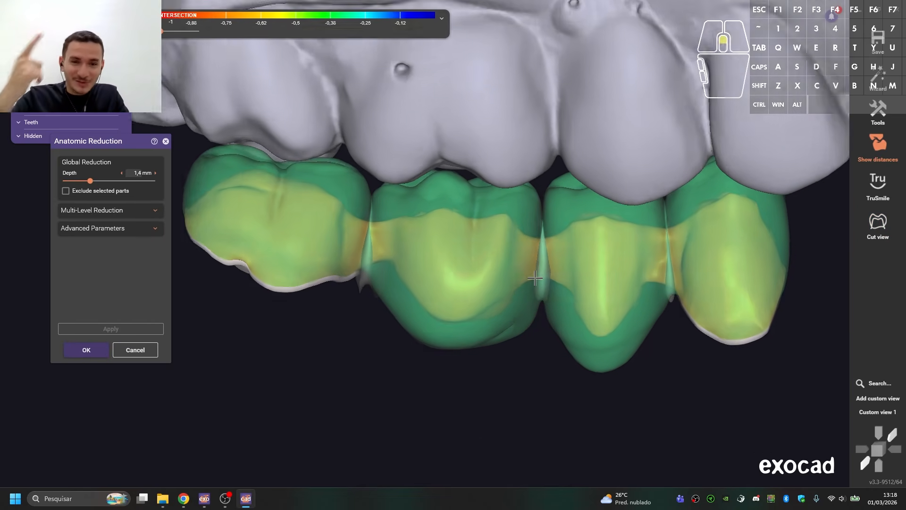
pyautogui.scroll(3, 491, 251)
pyautogui.hotkey('ctrl', 'shift', 'c')
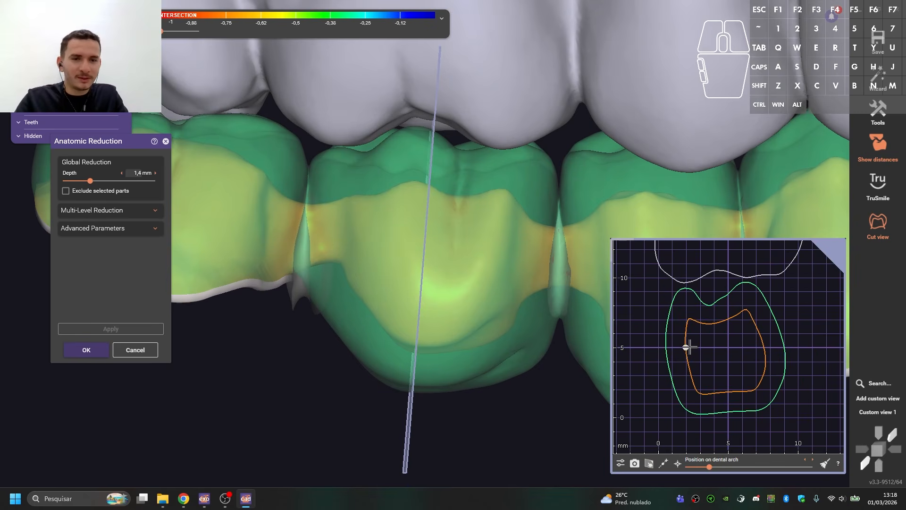
pyautogui.moveTo(687, 345); pyautogui.dragTo(666, 346)
pyautogui.scroll(-4, 479, 303)
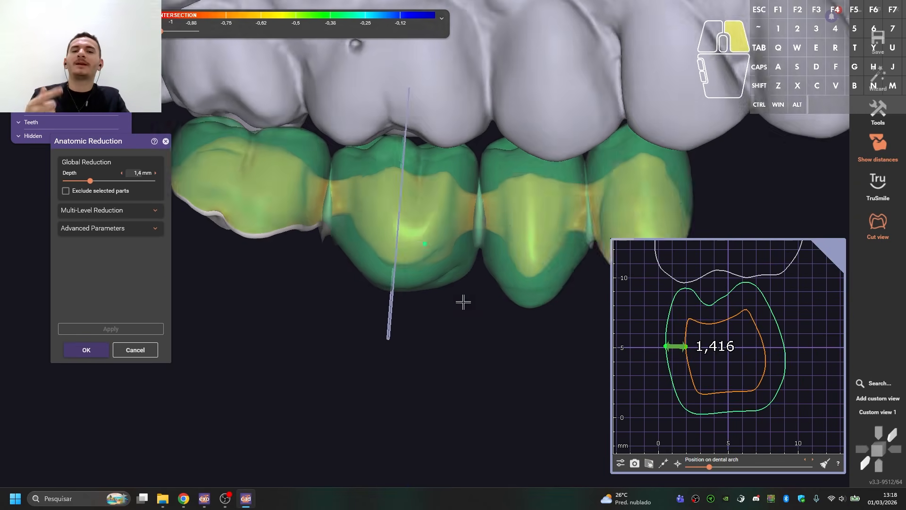
pyautogui.moveTo(462, 301); pyautogui.dragTo(478, 327, button='right')
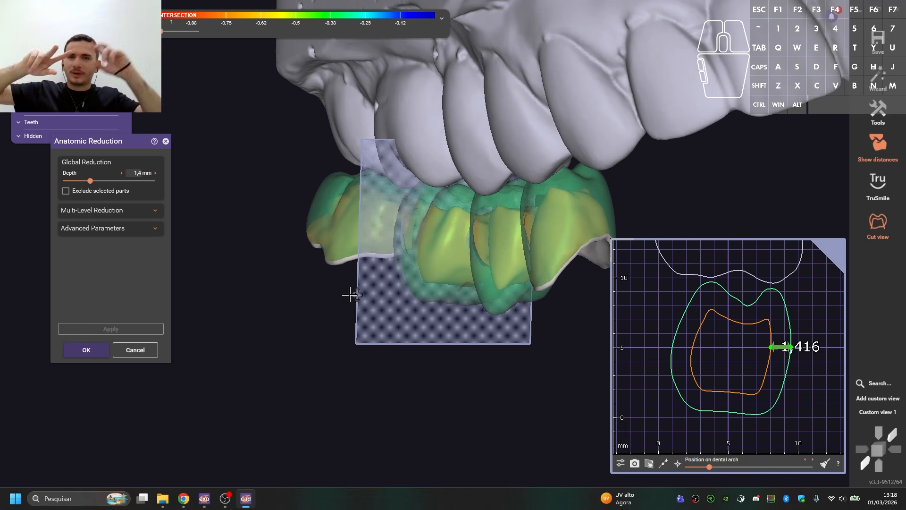
# Show the lower jaw model without the antagonist and examine the reduced bridge beside the neighbouring teeth and gingiva
pyautogui.hotkey('shift', 's')
pyautogui.scroll(-7, 338, 291)
pyautogui.hotkey('shift', 'a')
pyautogui.scroll(3, 550, 251)
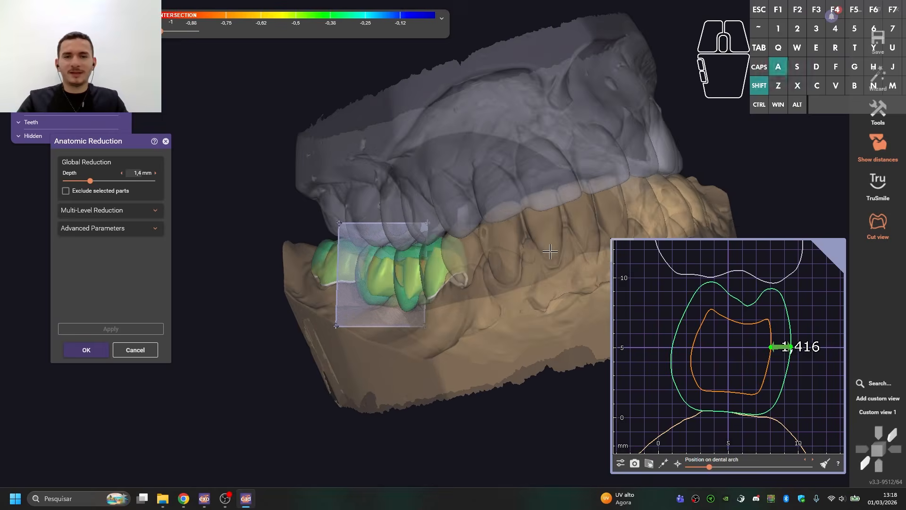
pyautogui.hotkey('shift', 'a')
pyautogui.scroll(4, 550, 251)
pyautogui.press('s')
pyautogui.hotkey('shift', 's')
pyautogui.press('a')
pyautogui.moveTo(545, 246); pyautogui.dragTo(472, 261, button='right')
pyautogui.scroll(-3, 473, 256)
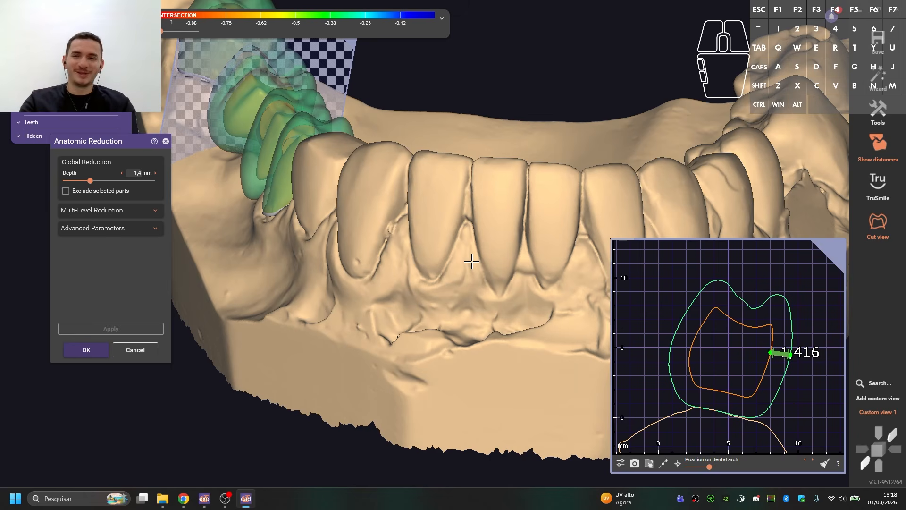
pyautogui.scroll(3, 405, 143)
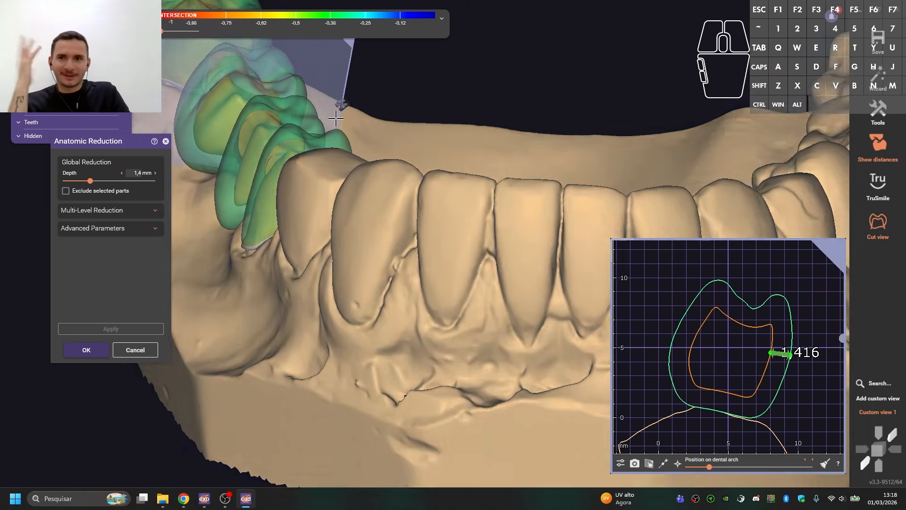
pyautogui.moveTo(265, 113)
pyautogui.mouseDown(button='right')
pyautogui.moveTo(311, 136)
pyautogui.moveTo(305, 241)
pyautogui.moveTo(473, 166)
pyautogui.moveTo(481, 139)
pyautogui.mouseUp(button='right')
pyautogui.scroll(5, 305, 241)
pyautogui.scroll(-4, 305, 240)
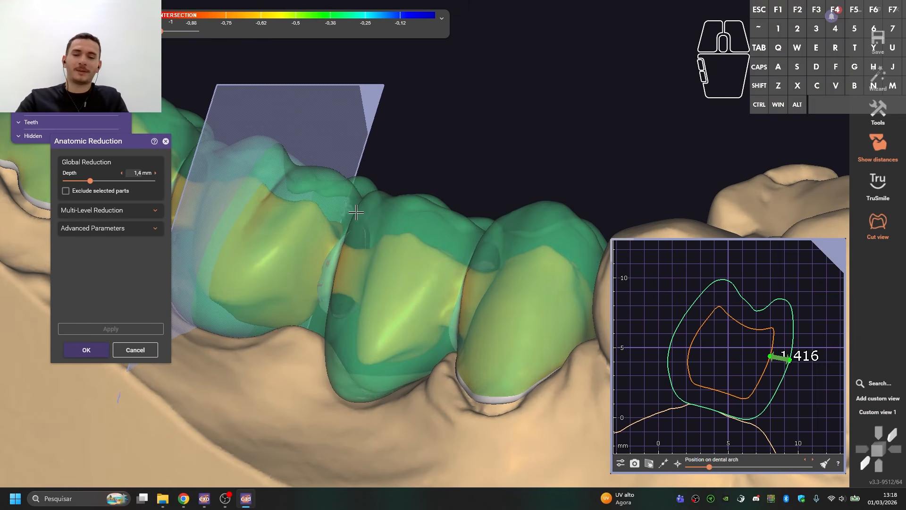
# Set the global reduction depth to 1 mm, apply it, and accept the anatomic reduction
pyautogui.click(137, 174)
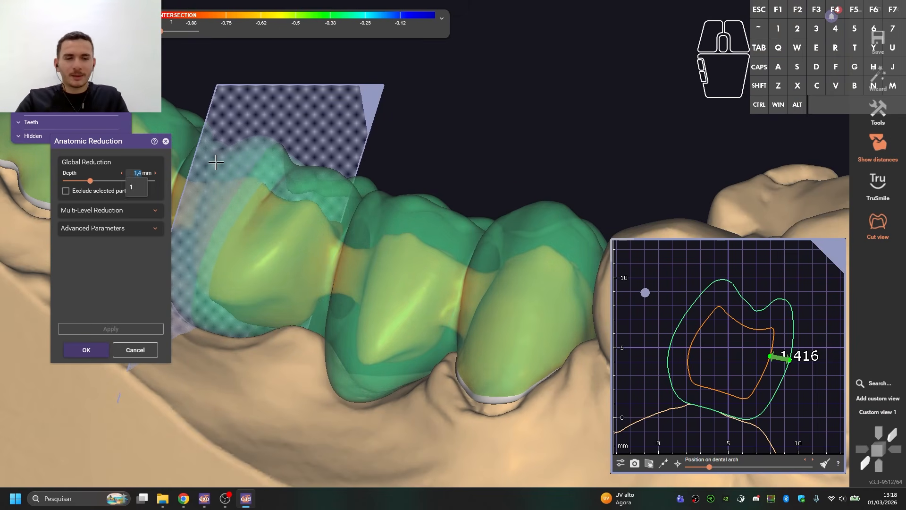
pyautogui.write('1')
pyautogui.press('Return')
pyautogui.click(140, 329)
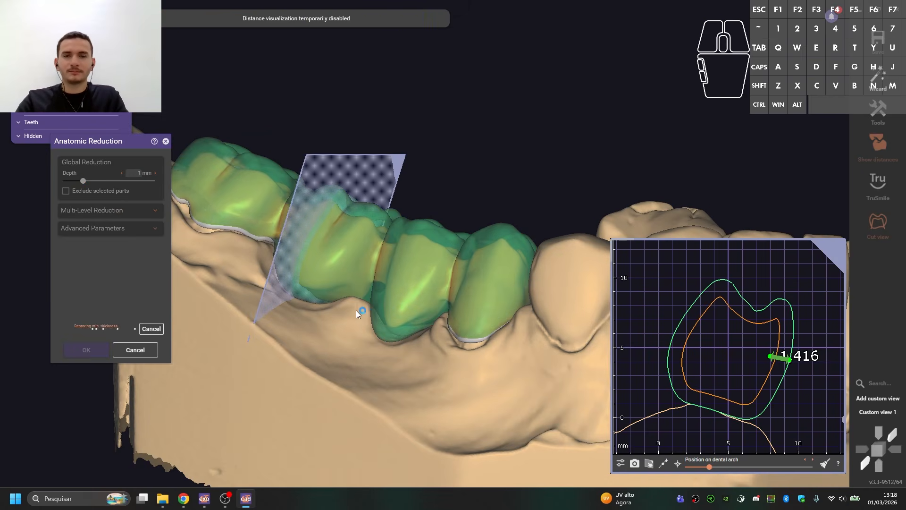
pyautogui.moveTo(356, 310)
pyautogui.mouseDown(button='right')
pyautogui.moveTo(350, 302)
pyautogui.moveTo(349, 311)
pyautogui.mouseUp(button='right')
pyautogui.click(83, 350)
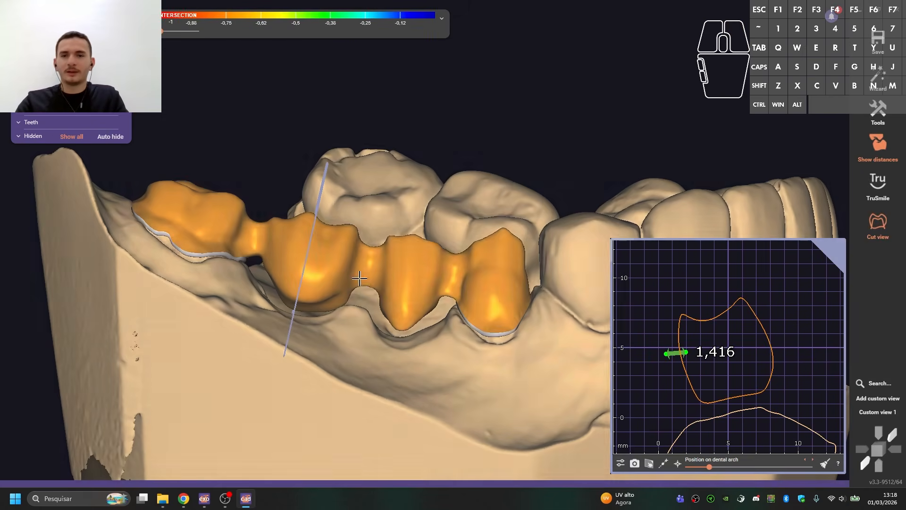
# Close the cut view and examine the bridge framework on the model, showing and hiding the outer anatomy for comparison
pyautogui.hotkey('shift', 'c')
pyautogui.moveTo(362, 279); pyautogui.dragTo(400, 306, button='right')
pyautogui.scroll(2, 360, 273)
pyautogui.press('e')
pyautogui.press('e')
pyautogui.press('r')
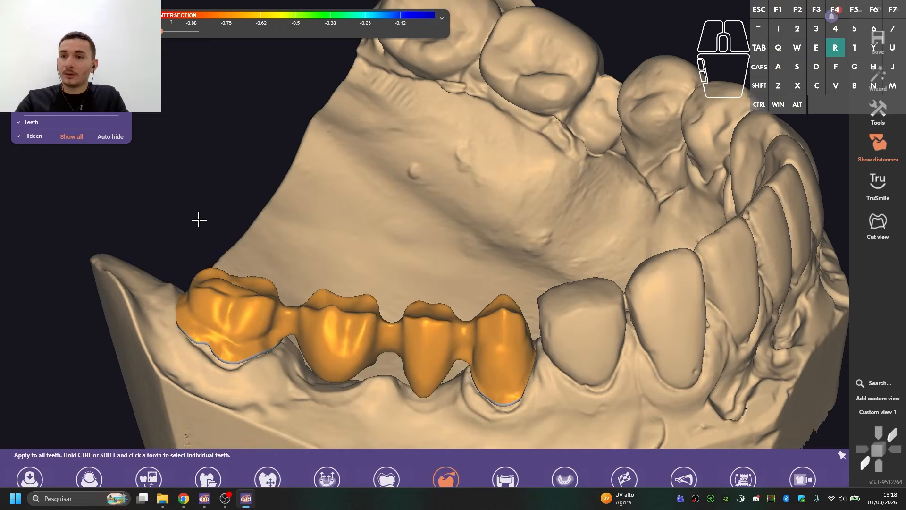
pyautogui.moveTo(280, 203); pyautogui.dragTo(340, 369, button='right')
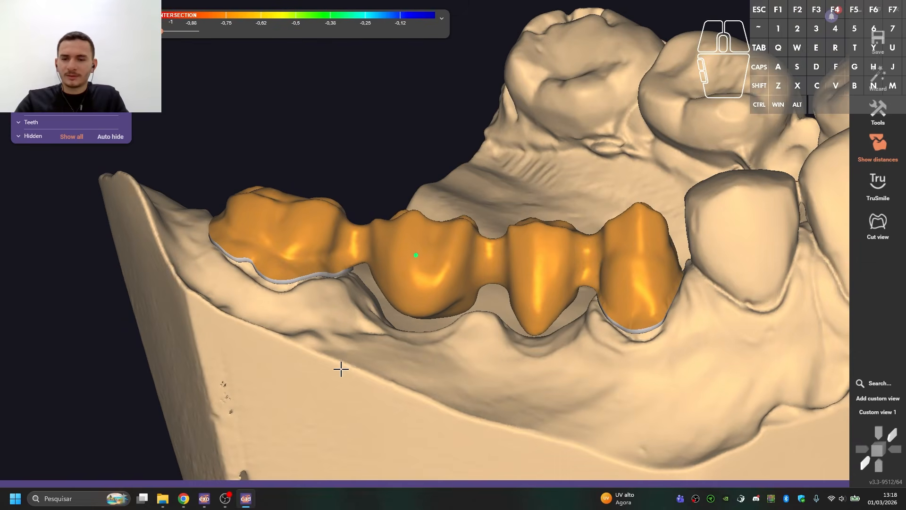
pyautogui.press('e')
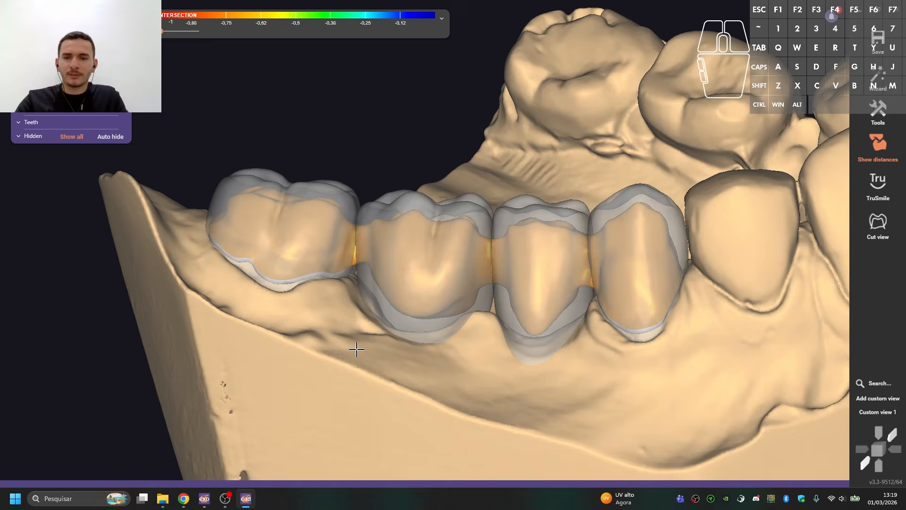
pyautogui.press('e')
pyautogui.press('q')
pyautogui.press('r')
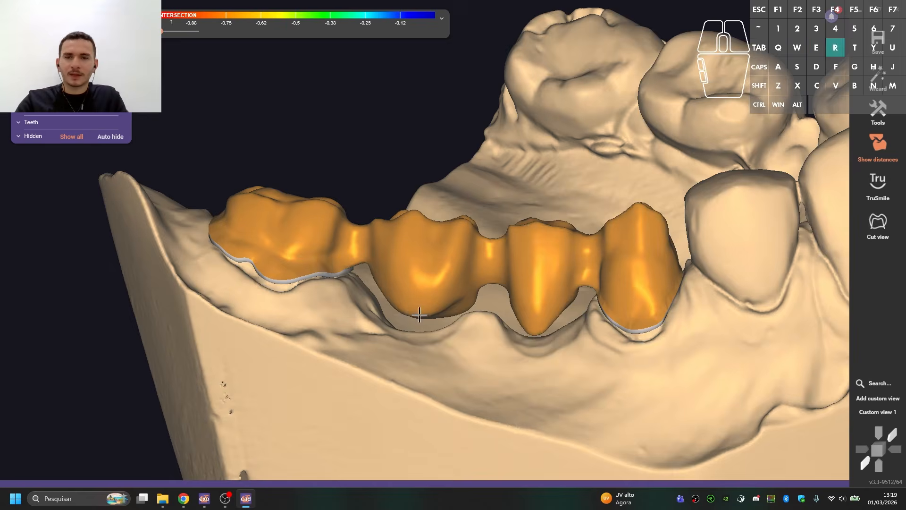
# Examine the reduced bridge framework from the buccal side against the translucent outer anatomy
pyautogui.moveTo(406, 321); pyautogui.dragTo(414, 237, button='right')
pyautogui.press('e')
pyautogui.press('e')
pyautogui.press('e')
pyautogui.press('e')
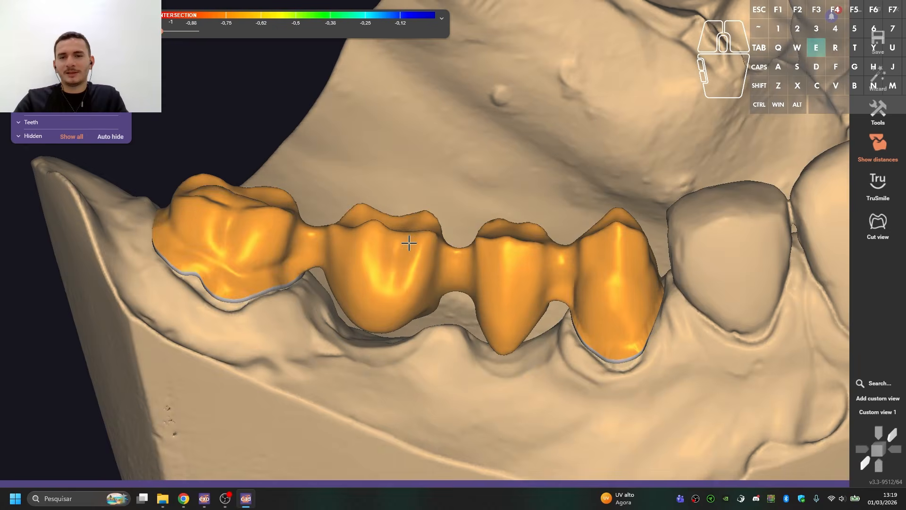
pyautogui.press('e')
pyautogui.press('e')
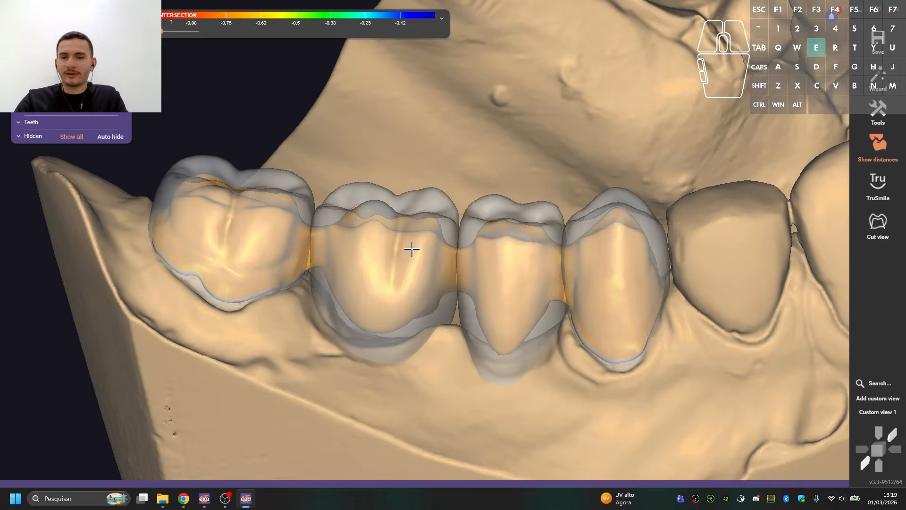
pyautogui.scroll(1, 381, 276)
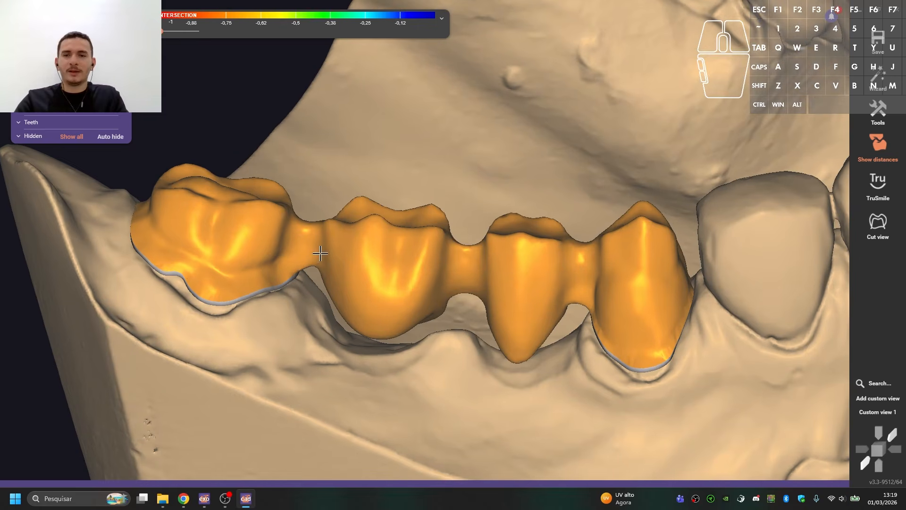
# Start Free-Forming on the bridge and smooth the buccal and distal walls of crown 47 with the cylinder brush
pyautogui.rightClick(336, 249)
pyautogui.click(373, 194)
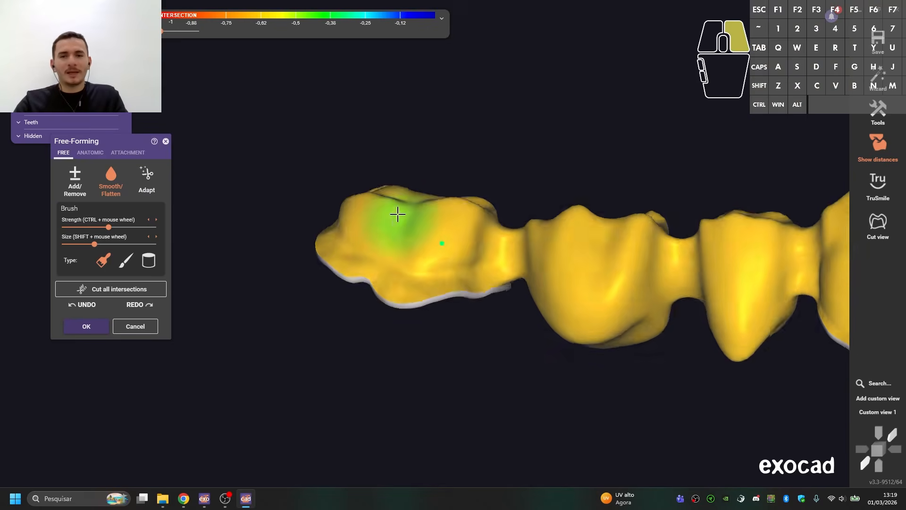
pyautogui.moveTo(397, 215); pyautogui.dragTo(251, 237, button='right')
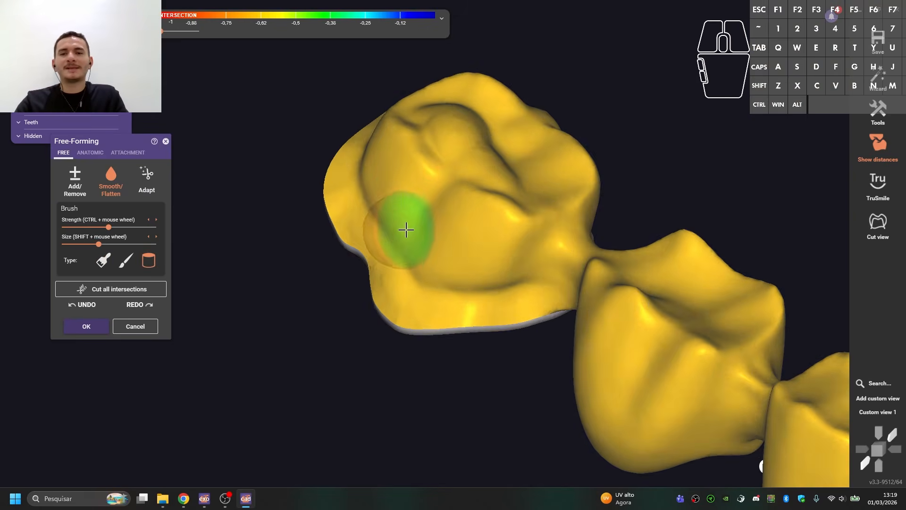
pyautogui.moveTo(407, 229); pyautogui.dragTo(408, 267)
pyautogui.moveTo(364, 197); pyautogui.dragTo(344, 159)
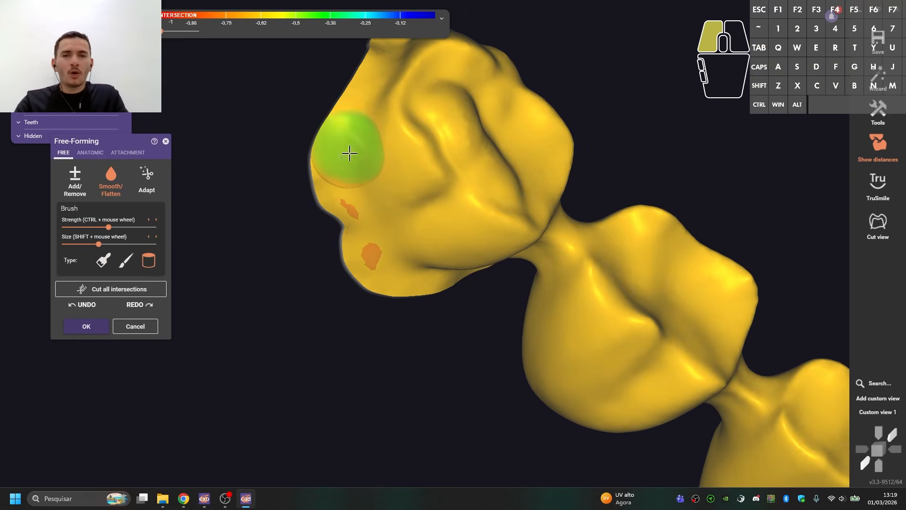
pyautogui.moveTo(381, 236); pyautogui.dragTo(399, 215, button='right')
pyautogui.moveTo(399, 216); pyautogui.dragTo(410, 246)
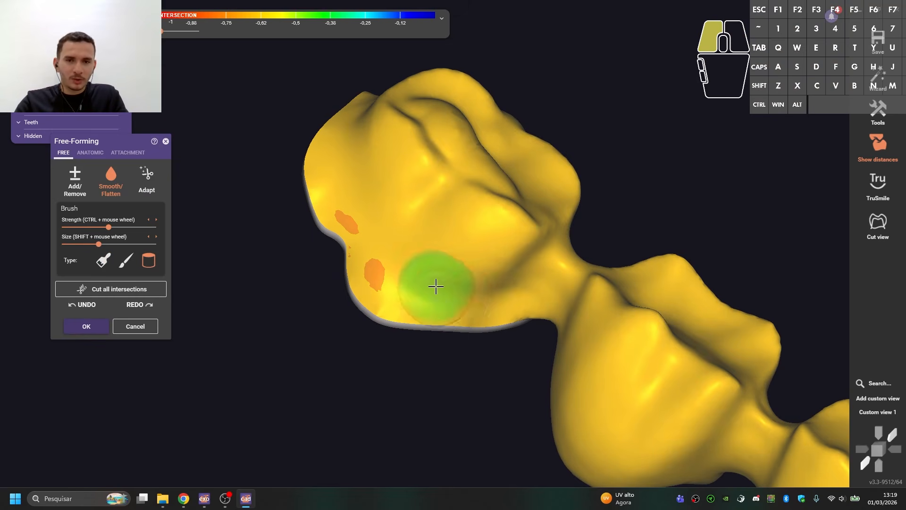
pyautogui.moveTo(436, 286); pyautogui.dragTo(437, 284)
# Smooth the transition from the buccal wall to the occlusal surface on crown 47
pyautogui.moveTo(437, 285); pyautogui.dragTo(502, 277, button='right')
pyautogui.press('2')
pyautogui.moveTo(502, 277); pyautogui.dragTo(503, 261)
pyautogui.moveTo(504, 261); pyautogui.dragTo(437, 238, button='right')
pyautogui.moveTo(437, 239); pyautogui.dragTo(427, 231)
pyautogui.moveTo(427, 231); pyautogui.dragTo(396, 178, button='right')
pyautogui.press('2')
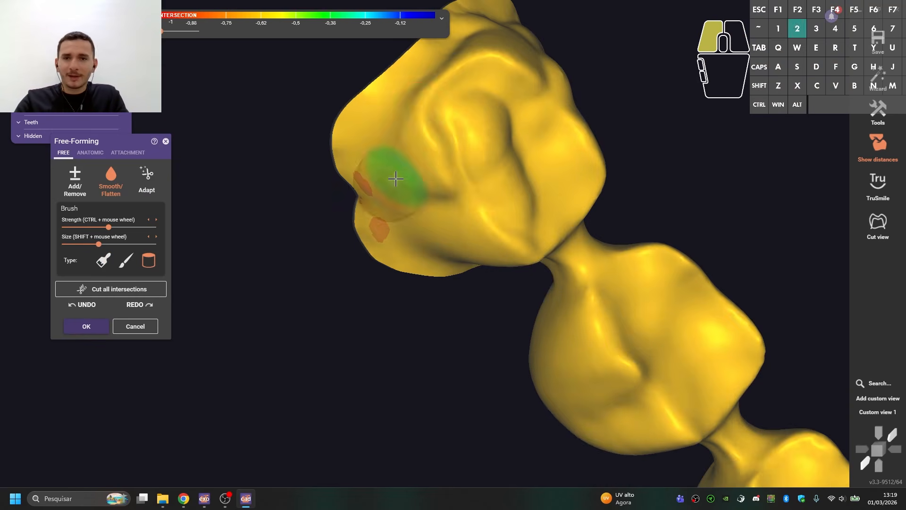
pyautogui.moveTo(396, 179); pyautogui.dragTo(403, 115)
pyautogui.moveTo(403, 115); pyautogui.dragTo(407, 109, button='right')
pyautogui.middleClick(432, 111)
# Smooth the distal and lingual walls of crown 47 with the cylinder brush
pyautogui.moveTo(411, 140)
pyautogui.mouseDown(button='right')
pyautogui.moveTo(400, 208)
pyautogui.moveTo(387, 203)
pyautogui.mouseUp(button='right')
pyautogui.moveTo(387, 203); pyautogui.dragTo(380, 219)
pyautogui.moveTo(381, 219); pyautogui.dragTo(396, 184, button='right')
pyautogui.moveTo(396, 184); pyautogui.dragTo(409, 159)
pyautogui.moveTo(408, 158); pyautogui.dragTo(444, 153, button='right')
pyautogui.moveTo(444, 153)
pyautogui.mouseDown()
pyautogui.moveTo(461, 132)
pyautogui.moveTo(507, 176)
pyautogui.mouseUp()
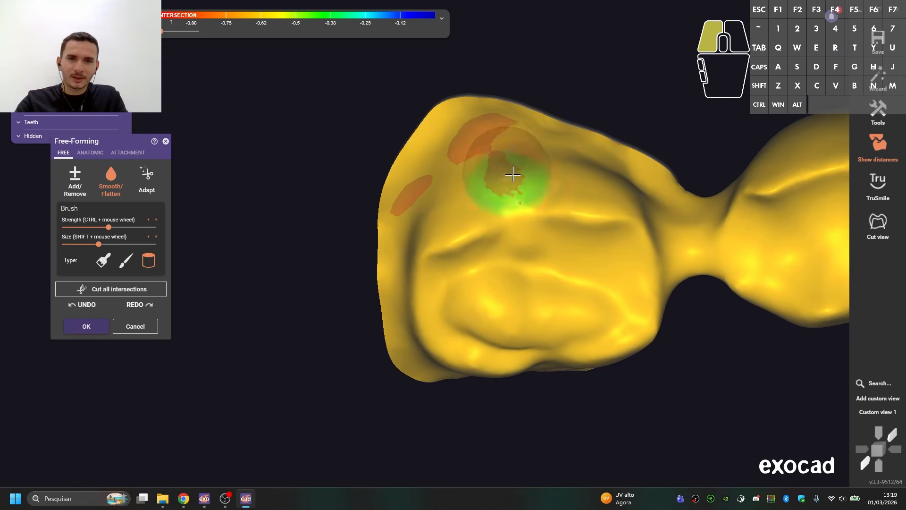
pyautogui.moveTo(508, 176); pyautogui.dragTo(429, 166, button='right')
pyautogui.moveTo(429, 166); pyautogui.dragTo(435, 179)
pyautogui.moveTo(434, 179); pyautogui.dragTo(445, 142, button='right')
pyautogui.moveTo(446, 142)
pyautogui.mouseDown()
pyautogui.moveTo(454, 117)
pyautogui.moveTo(435, 91)
pyautogui.mouseUp()
# Build up the thin area on the lingual wall of crown 47 with Add/Remove
pyautogui.moveTo(361, 210)
pyautogui.mouseDown(button='right')
pyautogui.moveTo(363, 281)
pyautogui.moveTo(385, 191)
pyautogui.mouseUp(button='right')
pyautogui.press('1')
pyautogui.moveTo(385, 142); pyautogui.dragTo(422, 166)
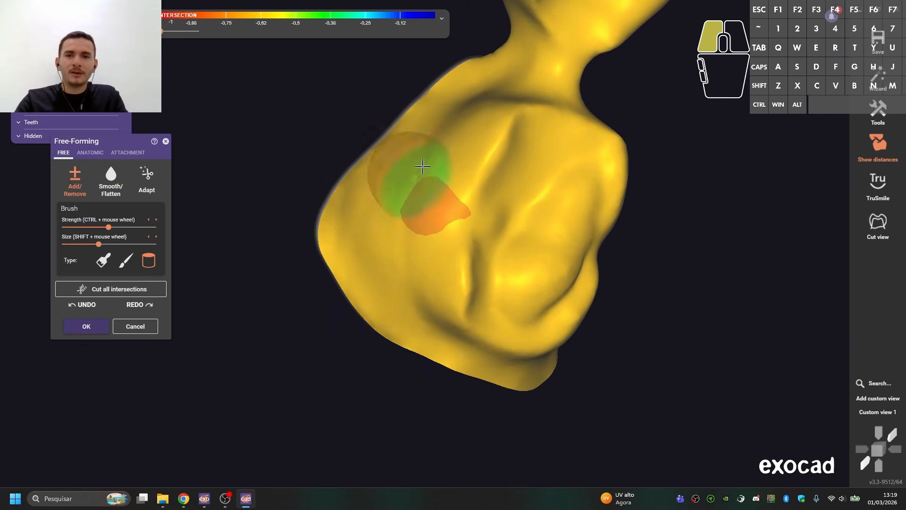
pyautogui.moveTo(396, 273)
pyautogui.mouseDown(button='right')
pyautogui.moveTo(415, 263)
pyautogui.moveTo(435, 327)
pyautogui.mouseUp(button='right')
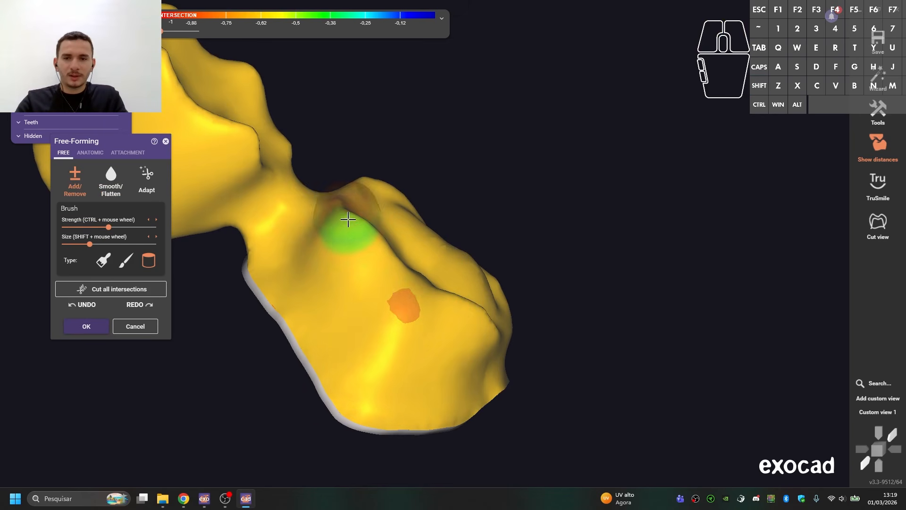
pyautogui.moveTo(307, 288); pyautogui.dragTo(305, 376)
pyautogui.press('1')
pyautogui.moveTo(358, 307); pyautogui.dragTo(339, 366)
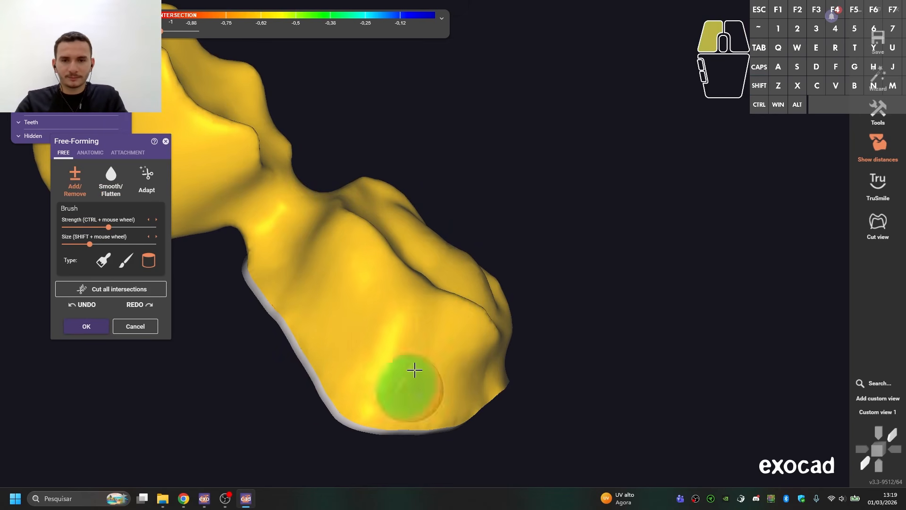
# Smooth the added material around the distal side and occlusal edge of crown 47
pyautogui.moveTo(488, 345)
pyautogui.mouseDown(button='right')
pyautogui.moveTo(500, 373)
pyautogui.moveTo(560, 277)
pyautogui.moveTo(433, 165)
pyautogui.moveTo(518, 291)
pyautogui.moveTo(538, 288)
pyautogui.moveTo(490, 266)
pyautogui.mouseUp(button='right')
pyautogui.press('a')
pyautogui.scroll(1, 533, 280)
pyautogui.press('a')
pyautogui.press('4')
pyautogui.press('2')
pyautogui.moveTo(491, 266); pyautogui.dragTo(468, 254)
pyautogui.press('1')
pyautogui.moveTo(468, 254); pyautogui.dragTo(513, 241, button='right')
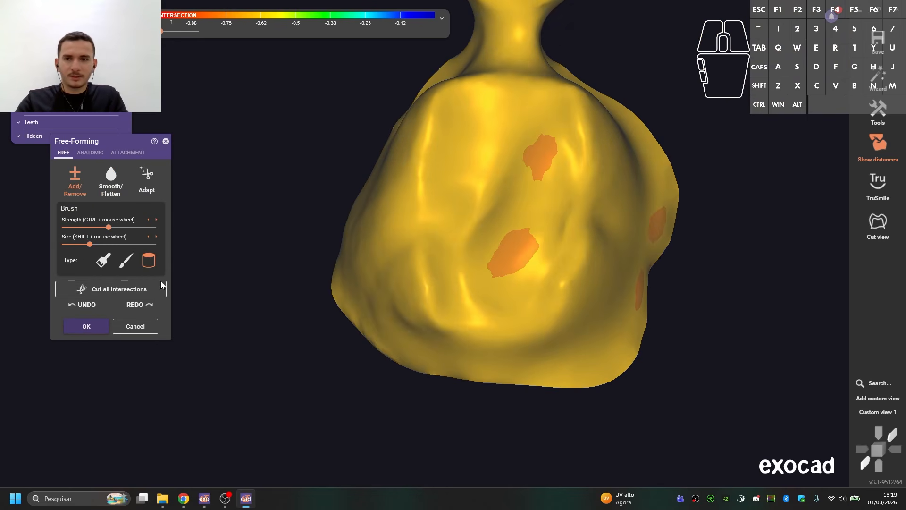
# Switch to the soft brush at minimum size and refine the lingual cusps and lingual wall of crown 47
pyautogui.click(104, 261)
pyautogui.keyDown('shift'); pyautogui.scroll(-5, 461, 257); pyautogui.keyUp('shift')
pyautogui.press('2')
pyautogui.moveTo(435, 290); pyautogui.dragTo(405, 309)
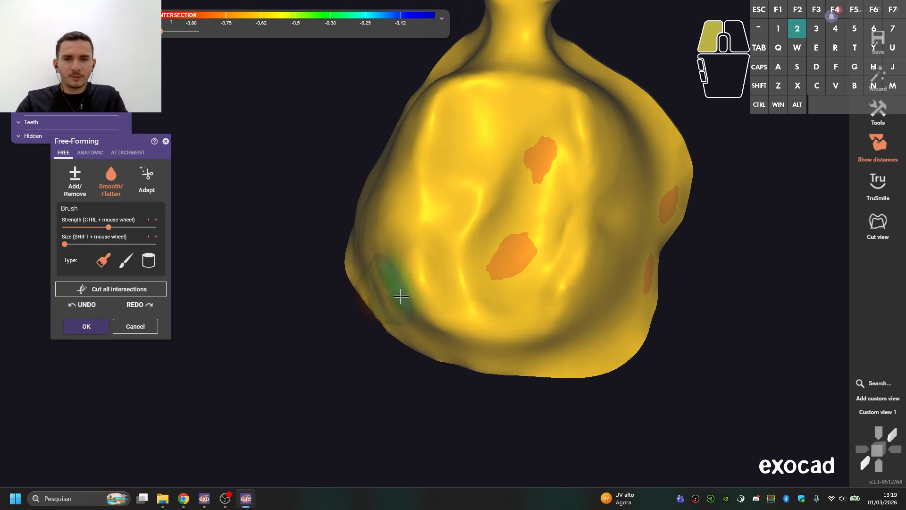
pyautogui.moveTo(382, 289); pyautogui.dragTo(416, 245, button='right')
pyautogui.press('1')
pyautogui.moveTo(423, 202); pyautogui.dragTo(424, 198)
pyautogui.press('2')
pyautogui.moveTo(423, 198); pyautogui.dragTo(424, 185, button='right')
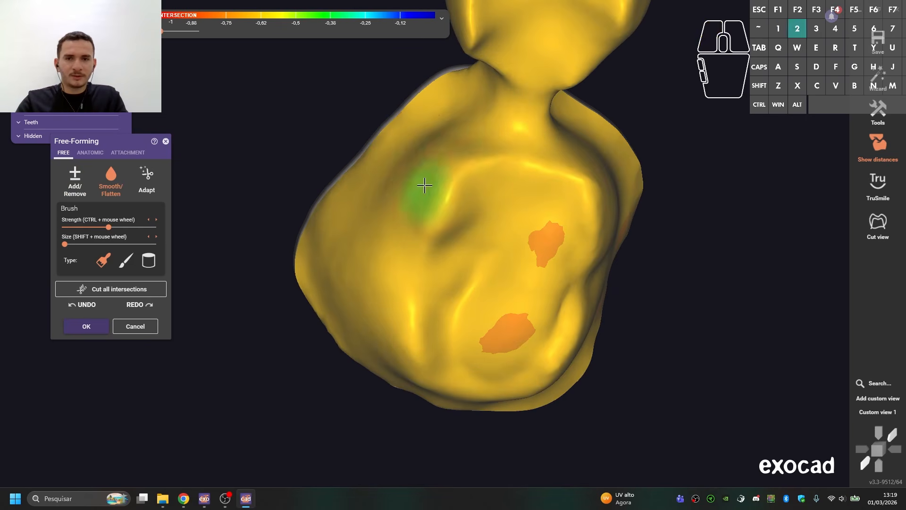
pyautogui.moveTo(420, 169); pyautogui.dragTo(418, 163)
pyautogui.moveTo(418, 163)
pyautogui.mouseDown(button='right')
pyautogui.moveTo(425, 154)
pyautogui.moveTo(453, 161)
pyautogui.mouseUp(button='right')
# Add material at the mesiobuccal cusp of crown 47 and smooth it
pyautogui.press('1')
pyautogui.moveTo(557, 177)
pyautogui.mouseDown()
pyautogui.moveTo(562, 194)
pyautogui.moveTo(536, 213)
pyautogui.moveTo(585, 178)
pyautogui.mouseUp()
pyautogui.press('2')
pyautogui.press('2')
pyautogui.moveTo(542, 173); pyautogui.dragTo(560, 181, button='right')
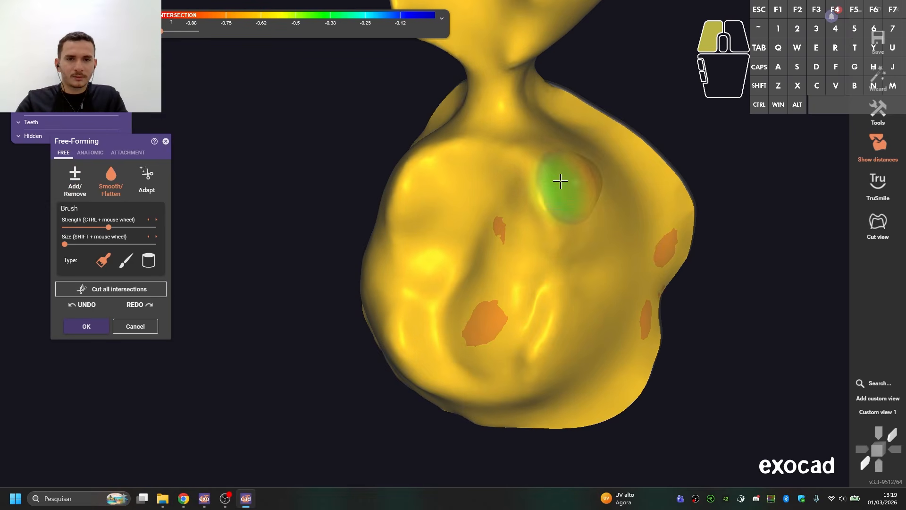
# Build up the thin spots on the occlusal surface of crown 47 and smooth them
pyautogui.moveTo(563, 218); pyautogui.dragTo(528, 326, button='right')
pyautogui.press('1')
pyautogui.moveTo(525, 331)
pyautogui.mouseDown()
pyautogui.moveTo(530, 352)
pyautogui.moveTo(495, 363)
pyautogui.mouseUp()
pyautogui.moveTo(498, 357)
pyautogui.mouseDown(button='right')
pyautogui.moveTo(516, 316)
pyautogui.moveTo(521, 325)
pyautogui.moveTo(564, 291)
pyautogui.moveTo(655, 318)
pyautogui.moveTo(591, 305)
pyautogui.moveTo(526, 202)
pyautogui.mouseUp(button='right')
pyautogui.press('3')
pyautogui.press('2')
pyautogui.press('1')
pyautogui.moveTo(525, 202); pyautogui.dragTo(473, 225)
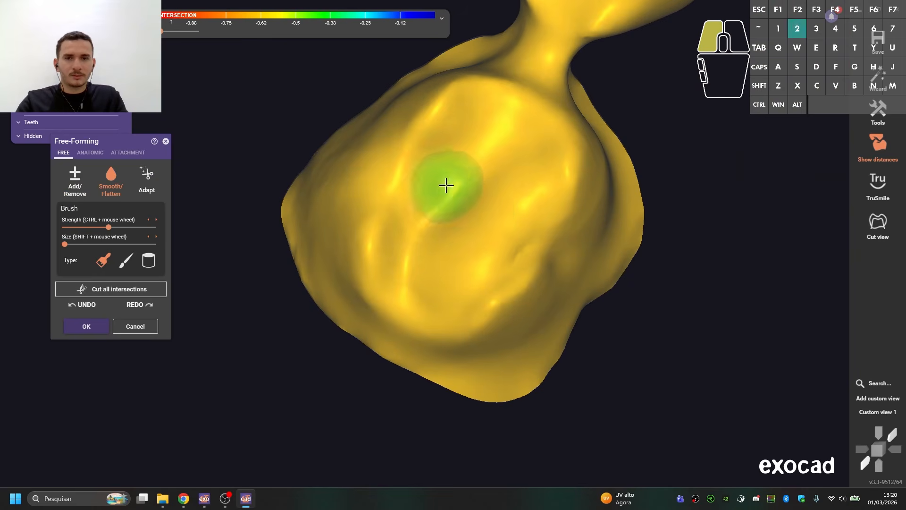
# Smooth the distobuccal cusp of crown 47 and adjust its position with the anatomic Cusps preset
pyautogui.moveTo(446, 185)
pyautogui.mouseDown(button='right')
pyautogui.moveTo(485, 185)
pyautogui.moveTo(471, 217)
pyautogui.moveTo(473, 296)
pyautogui.mouseUp(button='right')
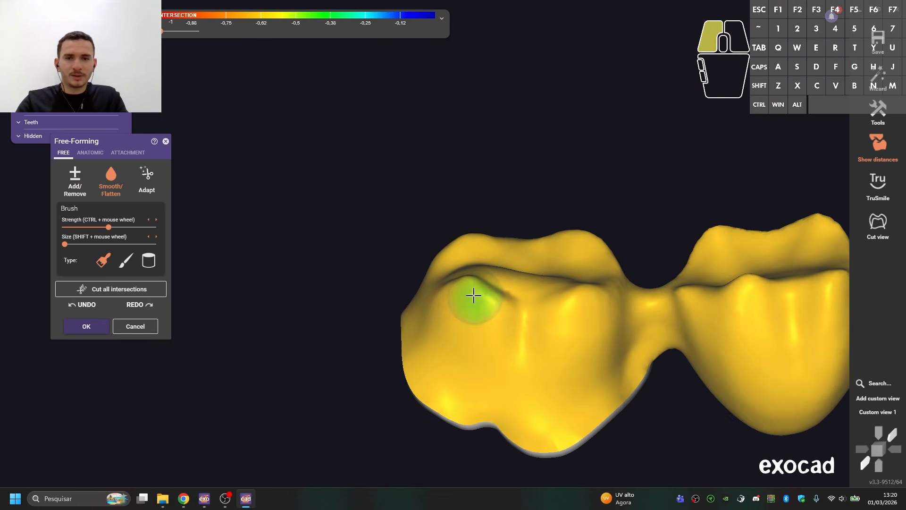
pyautogui.moveTo(474, 295); pyautogui.dragTo(475, 298)
pyautogui.moveTo(475, 297)
pyautogui.mouseDown(button='right')
pyautogui.moveTo(462, 259)
pyautogui.moveTo(479, 226)
pyautogui.mouseUp(button='right')
pyautogui.press('3')
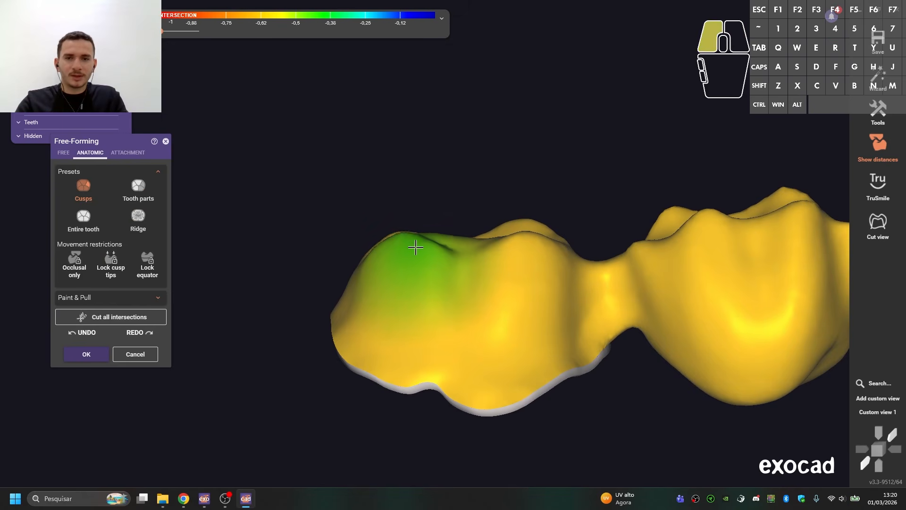
pyautogui.moveTo(416, 247); pyautogui.dragTo(420, 245)
# Smooth the buccal cusp ridge of pontic 46 and rework its mesiobuccal cusp with Add/Remove
pyautogui.moveTo(573, 205)
pyautogui.mouseDown(button='right')
pyautogui.moveTo(396, 243)
pyautogui.moveTo(471, 290)
pyautogui.moveTo(349, 273)
pyautogui.mouseUp(button='right')
pyautogui.scroll(2, 498, 290)
pyautogui.press('2')
pyautogui.moveTo(428, 236); pyautogui.dragTo(428, 238)
pyautogui.moveTo(428, 238); pyautogui.dragTo(437, 255, button='right')
pyautogui.press('2')
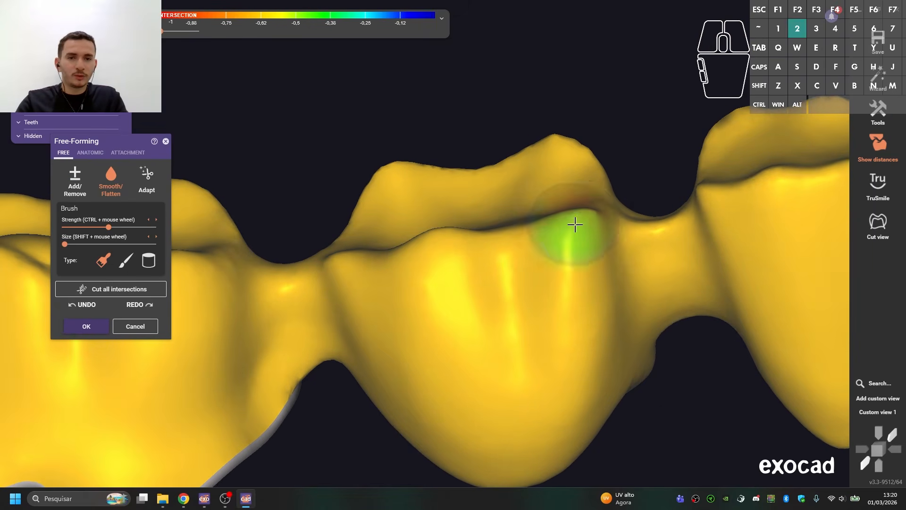
pyautogui.moveTo(574, 225); pyautogui.dragTo(571, 222)
pyautogui.moveTo(571, 212); pyautogui.dragTo(576, 225, button='right')
pyautogui.press('1')
pyautogui.moveTo(569, 213); pyautogui.dragTo(562, 208)
pyautogui.moveTo(562, 202); pyautogui.dragTo(564, 214, button='right')
# Switch to a small cylinder brush with reduced strength and shape the occlusal grooves and ridges of pontic 46
pyautogui.scroll(-1, 564, 215)
pyautogui.keyDown('ctrl'); pyautogui.scroll(2, 520, 203); pyautogui.keyUp('ctrl')
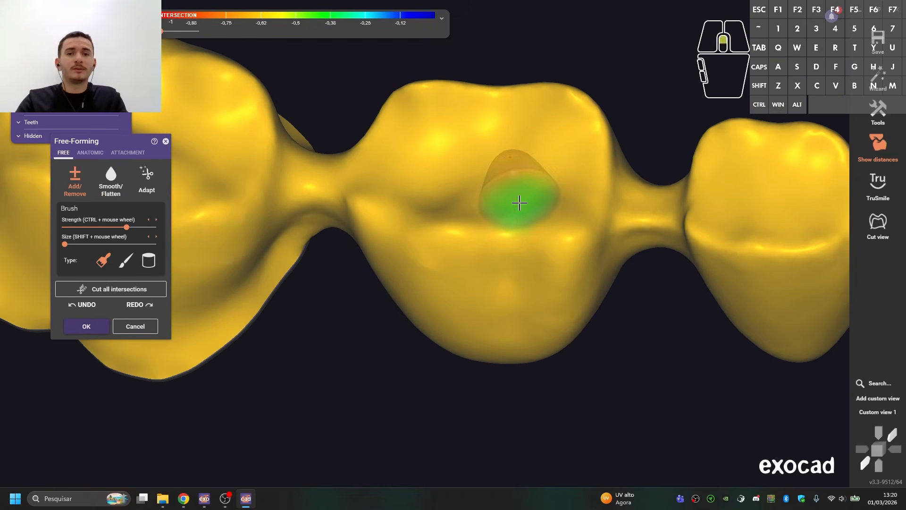
pyautogui.middleClick(567, 175)
pyautogui.keyDown('ctrl'); pyautogui.scroll(-3, 267, 209); pyautogui.keyUp('ctrl')
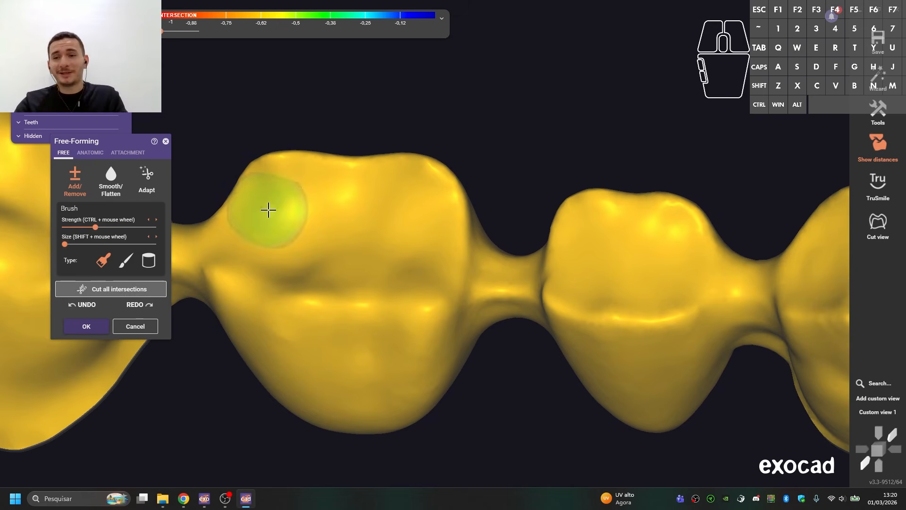
pyautogui.scroll(2, 266, 209)
pyautogui.click(79, 244)
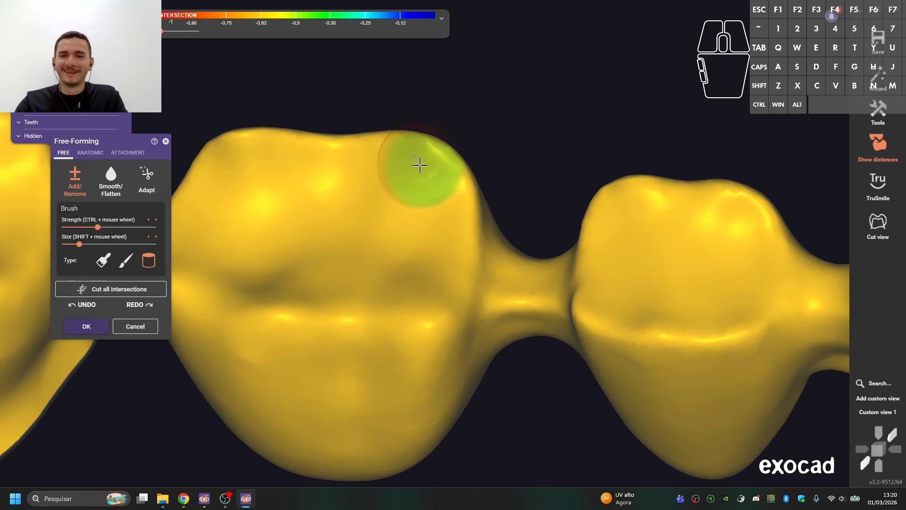
pyautogui.keyDown('shift'); pyautogui.scroll(-3, 375, 195); pyautogui.keyUp('shift')
pyautogui.moveTo(375, 195)
pyautogui.mouseDown(button='right')
pyautogui.moveTo(393, 200)
pyautogui.moveTo(348, 198)
pyautogui.moveTo(397, 230)
pyautogui.mouseUp(button='right')
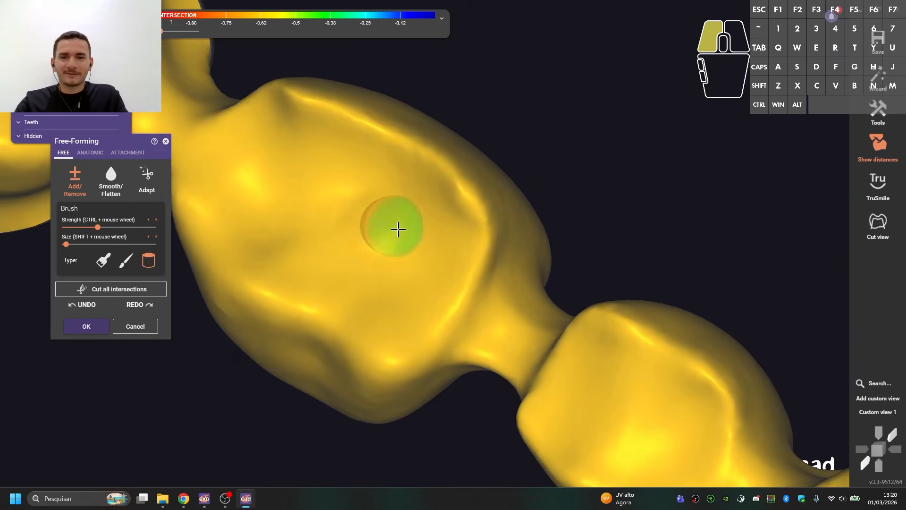
pyautogui.moveTo(396, 230); pyautogui.dragTo(445, 205)
pyautogui.moveTo(445, 206)
pyautogui.mouseDown(button='right')
pyautogui.moveTo(313, 217)
pyautogui.moveTo(279, 151)
pyautogui.moveTo(267, 227)
pyautogui.moveTo(381, 260)
pyautogui.mouseUp(button='right')
pyautogui.moveTo(352, 289)
pyautogui.mouseDown(button='right')
pyautogui.moveTo(449, 273)
pyautogui.moveTo(431, 317)
pyautogui.moveTo(501, 317)
pyautogui.moveTo(512, 255)
pyautogui.mouseUp(button='right')
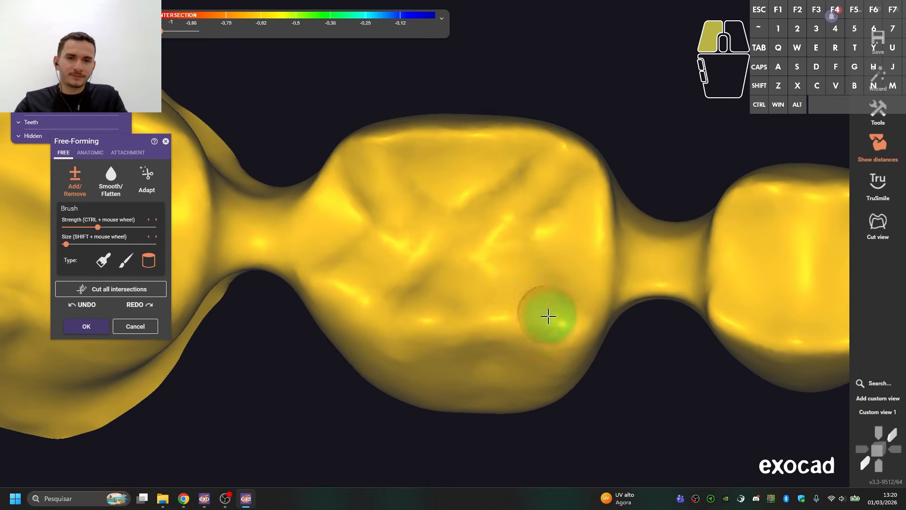
# Enlarge the brush and smooth the buccal cusps and side walls of pontic 46
pyautogui.keyDown('shift'); pyautogui.scroll(2, 558, 285); pyautogui.keyUp('shift')
pyautogui.moveTo(546, 316)
pyautogui.mouseDown(button='right')
pyautogui.moveTo(558, 285)
pyautogui.moveTo(598, 269)
pyautogui.moveTo(520, 337)
pyautogui.mouseUp(button='right')
pyautogui.press('2')
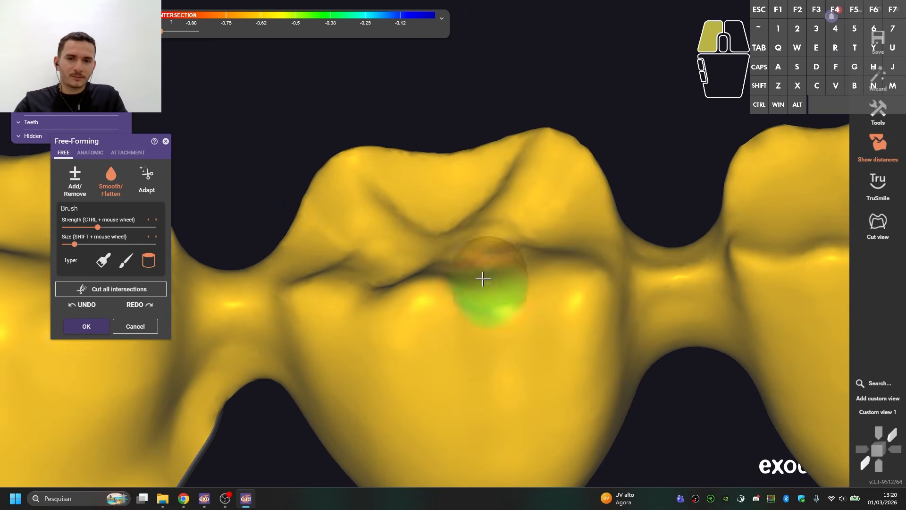
pyautogui.moveTo(480, 293); pyautogui.dragTo(470, 226, button='right')
pyautogui.moveTo(370, 348)
pyautogui.mouseDown(button='right')
pyautogui.moveTo(318, 301)
pyautogui.moveTo(390, 194)
pyautogui.moveTo(327, 187)
pyautogui.mouseUp(button='right')
pyautogui.keyDown('shift'); pyautogui.scroll(2, 328, 188); pyautogui.keyUp('shift')
pyautogui.moveTo(433, 188)
pyautogui.mouseDown(button='right')
pyautogui.moveTo(427, 208)
pyautogui.moveTo(367, 254)
pyautogui.moveTo(347, 245)
pyautogui.moveTo(353, 166)
pyautogui.mouseUp(button='right')
pyautogui.keyDown('shift'); pyautogui.scroll(-3, 339, 232); pyautogui.keyUp('shift')
pyautogui.keyDown('shift'); pyautogui.scroll(2, 376, 241); pyautogui.keyUp('shift')
pyautogui.moveTo(326, 259); pyautogui.dragTo(370, 253, button='right')
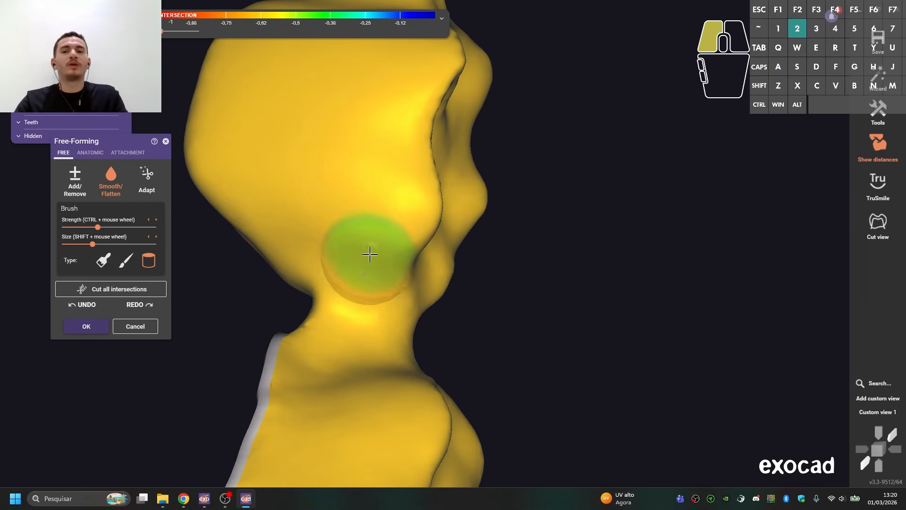
# Smooth the basal surface of pontic 46 and its transition to the connector with crown 47
pyautogui.keyDown('shift'); pyautogui.scroll(1, 326, 193); pyautogui.keyUp('shift')
pyautogui.moveTo(326, 194); pyautogui.dragTo(355, 224, button='right')
pyautogui.moveTo(443, 316); pyautogui.dragTo(439, 319)
pyautogui.moveTo(439, 319); pyautogui.dragTo(426, 309, button='right')
pyautogui.moveTo(427, 308); pyautogui.dragTo(429, 316)
pyautogui.moveTo(429, 315); pyautogui.dragTo(431, 326, button='right')
pyautogui.moveTo(432, 326); pyautogui.dragTo(432, 316)
pyautogui.moveTo(431, 315); pyautogui.dragTo(427, 316, button='right')
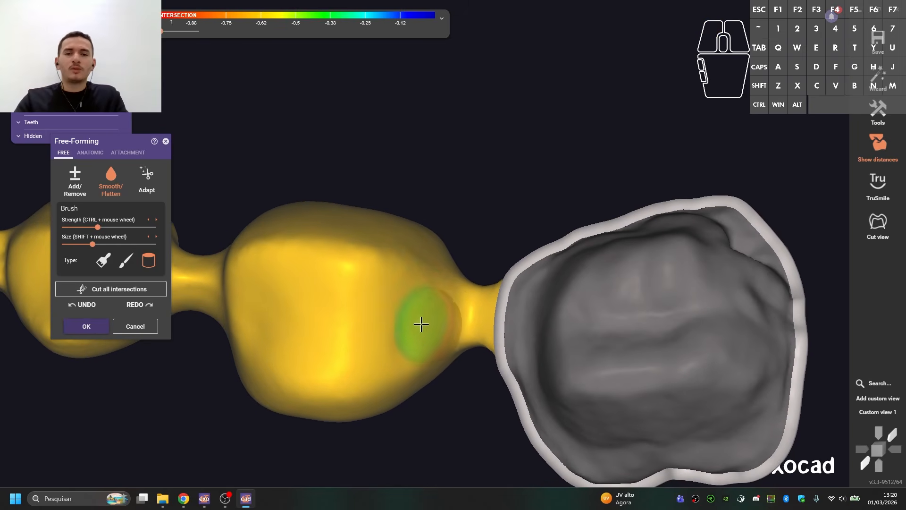
pyautogui.moveTo(344, 285); pyautogui.dragTo(312, 292)
pyautogui.moveTo(312, 291)
pyautogui.mouseDown(button='right')
pyautogui.moveTo(400, 305)
pyautogui.moveTo(444, 263)
pyautogui.mouseUp(button='right')
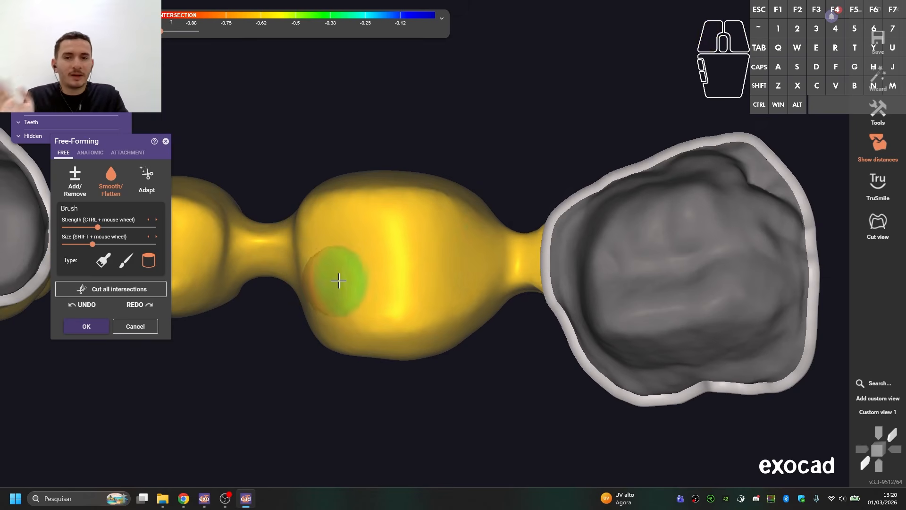
# Reshape the pointed base of pontic 45 with Add/Remove at higher strength and begin smoothing it
pyautogui.moveTo(339, 281); pyautogui.dragTo(410, 254, button='right')
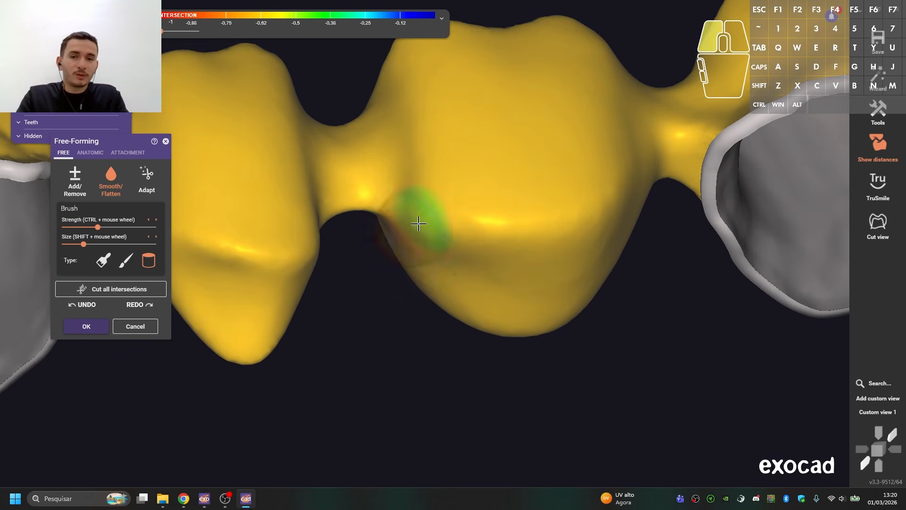
pyautogui.moveTo(419, 223); pyautogui.dragTo(416, 310, button='right')
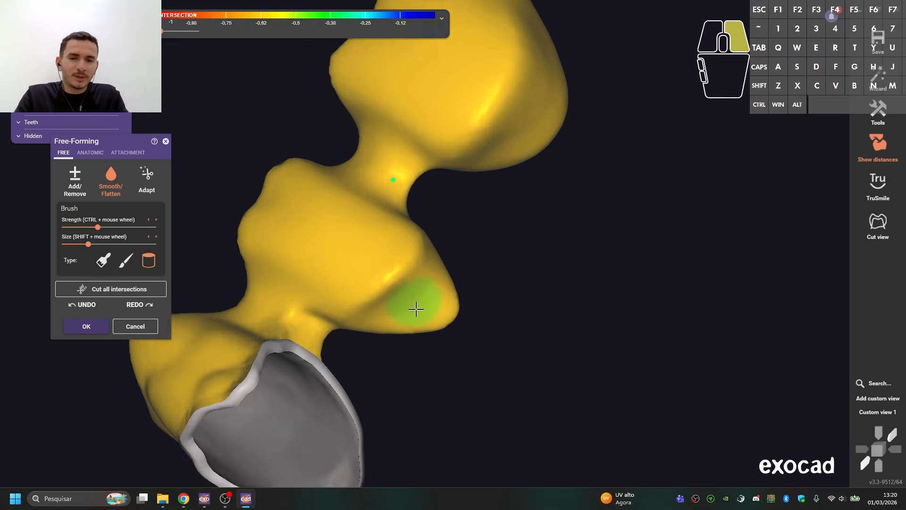
pyautogui.scroll(2, 416, 309)
pyautogui.press('1')
pyautogui.moveTo(397, 314)
pyautogui.mouseDown()
pyautogui.moveTo(403, 302)
pyautogui.moveTo(447, 306)
pyautogui.mouseUp()
pyautogui.scroll(1, 444, 305)
pyautogui.press('2')
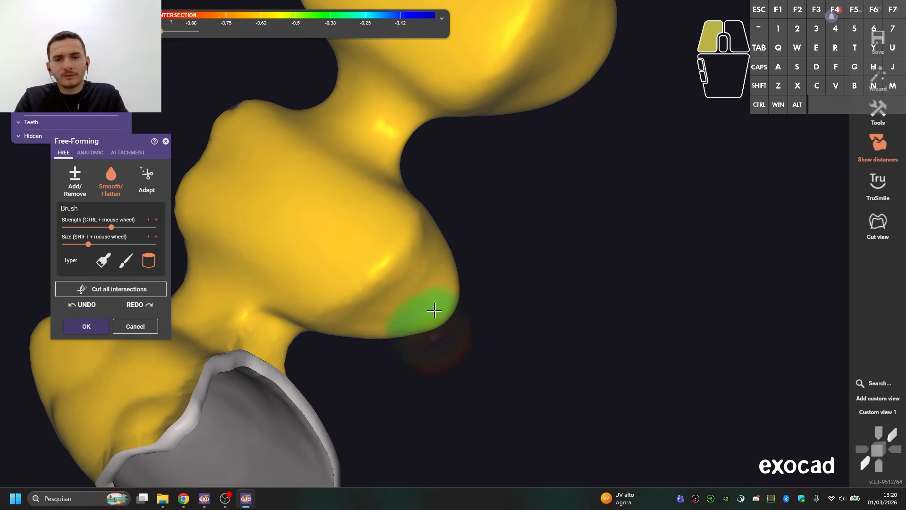
# Smooth the basal surface and side walls of pontic 45 into a rounded shape
pyautogui.moveTo(435, 310); pyautogui.dragTo(431, 295, button='right')
pyautogui.moveTo(431, 295); pyautogui.dragTo(439, 273)
pyautogui.moveTo(411, 237)
pyautogui.mouseDown(button='right')
pyautogui.moveTo(373, 241)
pyautogui.moveTo(358, 267)
pyautogui.moveTo(368, 250)
pyautogui.mouseUp(button='right')
pyautogui.middleClick(370, 246)
pyautogui.moveTo(454, 223); pyautogui.dragTo(456, 221)
pyautogui.moveTo(433, 232)
pyautogui.mouseDown(button='right')
pyautogui.moveTo(381, 296)
pyautogui.moveTo(439, 281)
pyautogui.moveTo(429, 298)
pyautogui.mouseUp(button='right')
pyautogui.moveTo(429, 297); pyautogui.dragTo(368, 257)
pyautogui.moveTo(367, 258); pyautogui.dragTo(398, 181, button='right')
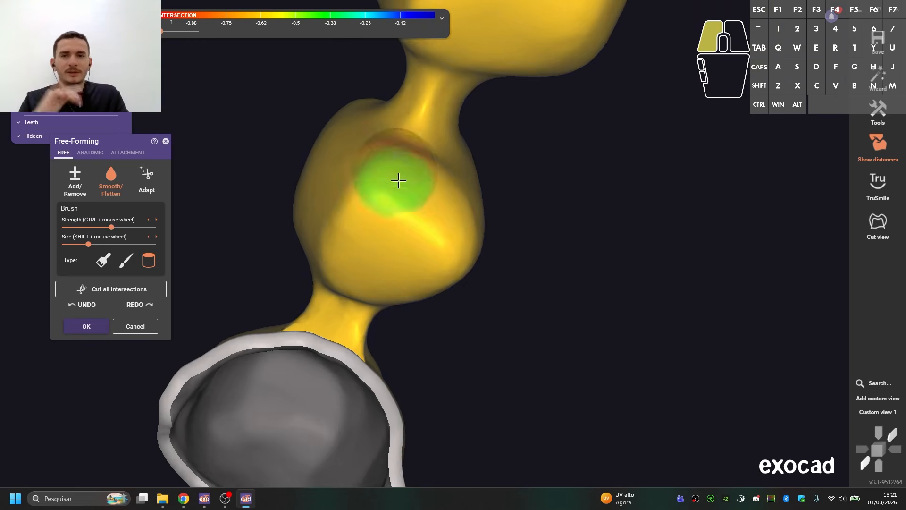
pyautogui.moveTo(428, 214)
pyautogui.mouseDown(button='right')
pyautogui.moveTo(439, 229)
pyautogui.moveTo(508, 197)
pyautogui.moveTo(415, 255)
pyautogui.mouseUp(button='right')
pyautogui.press('j')
pyautogui.press('j')
pyautogui.moveTo(404, 271); pyautogui.dragTo(396, 284)
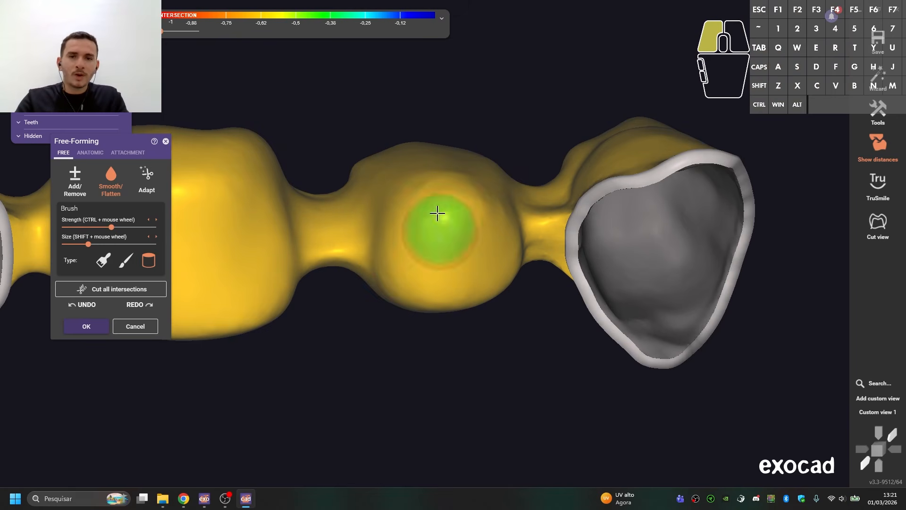
# Refine the basal surface of pontic 45 by smoothing it and pulling its contour with the Anatomic Cusps preset
pyautogui.press('j')
pyautogui.moveTo(456, 289); pyautogui.dragTo(498, 265, button='right')
pyautogui.press('4')
pyautogui.moveTo(499, 265); pyautogui.dragTo(501, 279)
pyautogui.moveTo(501, 279); pyautogui.dragTo(494, 282, button='right')
pyautogui.scroll(2, 285, 244)
# Reshape the base of pontic 46 with the Anatomic Cusps preset and Add/Remove, and smooth it into a rounded surface
pyautogui.moveTo(286, 244); pyautogui.dragTo(370, 281, button='right')
pyautogui.press('j')
pyautogui.press('s')
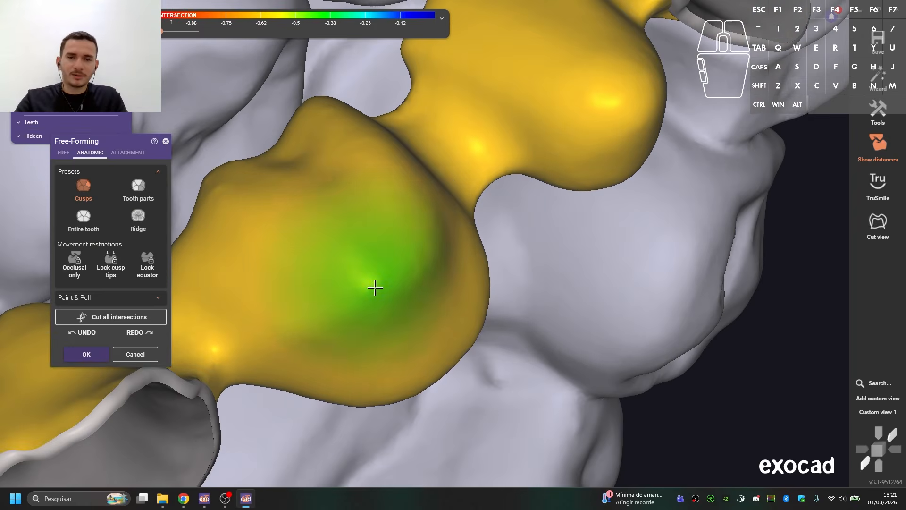
pyautogui.press('1')
pyautogui.moveTo(391, 346); pyautogui.dragTo(392, 343)
pyautogui.moveTo(392, 344); pyautogui.dragTo(460, 269, button='right')
pyautogui.press('2')
pyautogui.moveTo(463, 265); pyautogui.dragTo(466, 262)
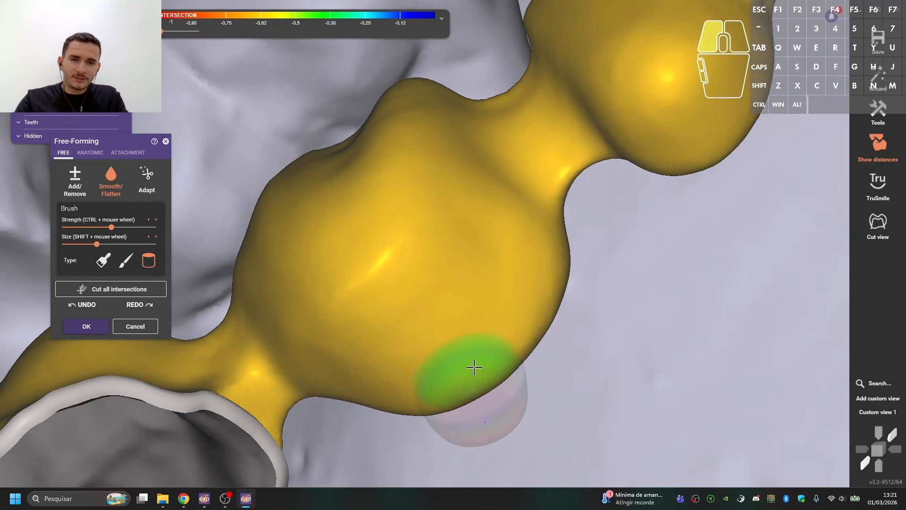
pyautogui.moveTo(385, 365); pyautogui.dragTo(385, 365)
pyautogui.moveTo(385, 364); pyautogui.dragTo(410, 283, button='right')
pyautogui.scroll(2, 411, 283)
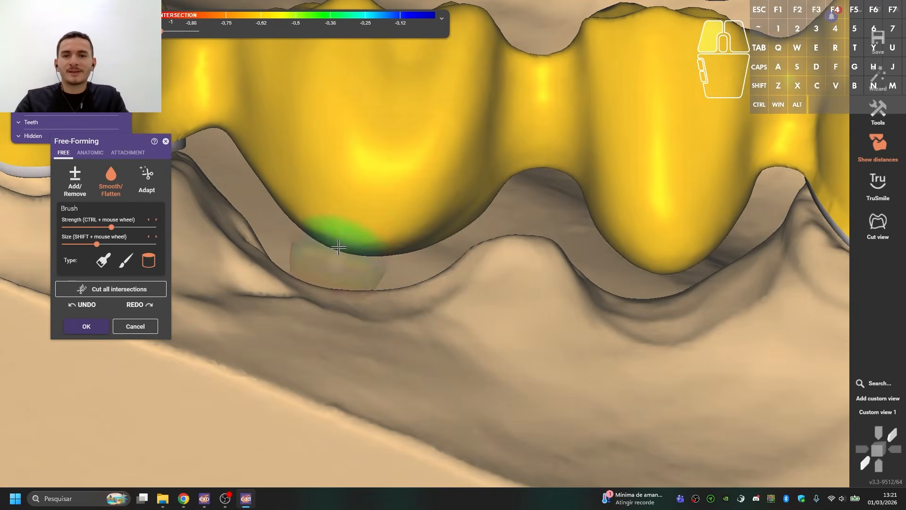
pyautogui.moveTo(338, 247); pyautogui.dragTo(416, 274, button='right')
pyautogui.press('space')
pyautogui.moveTo(465, 296); pyautogui.dragTo(465, 297)
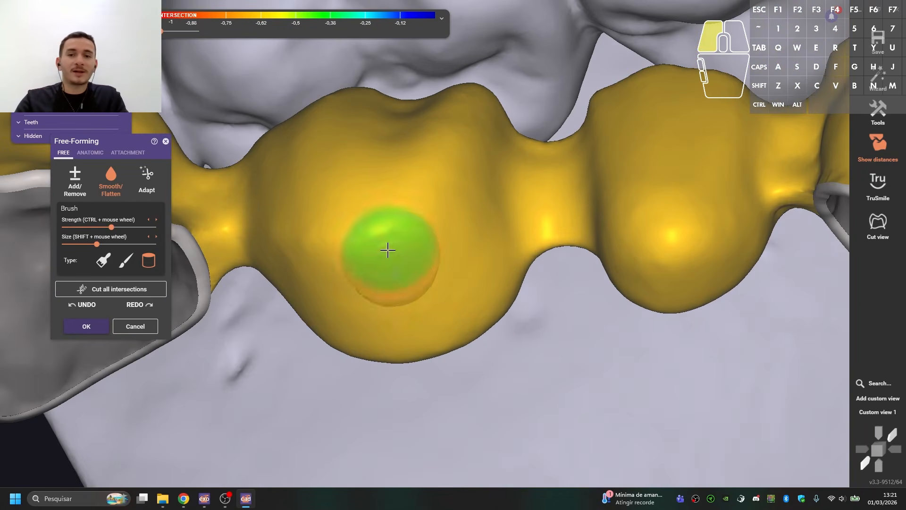
# Use a smaller brush to refine the buccal wall of pontic 46, and adjust its connector with crown 47
pyautogui.moveTo(286, 296)
pyautogui.mouseDown(button='right')
pyautogui.moveTo(329, 263)
pyautogui.moveTo(401, 248)
pyautogui.moveTo(406, 224)
pyautogui.mouseUp(button='right')
pyautogui.scroll(-3, 397, 227)
pyautogui.keyDown('shift'); pyautogui.scroll(-2, 441, 186); pyautogui.keyUp('shift')
pyautogui.scroll(3, 441, 186)
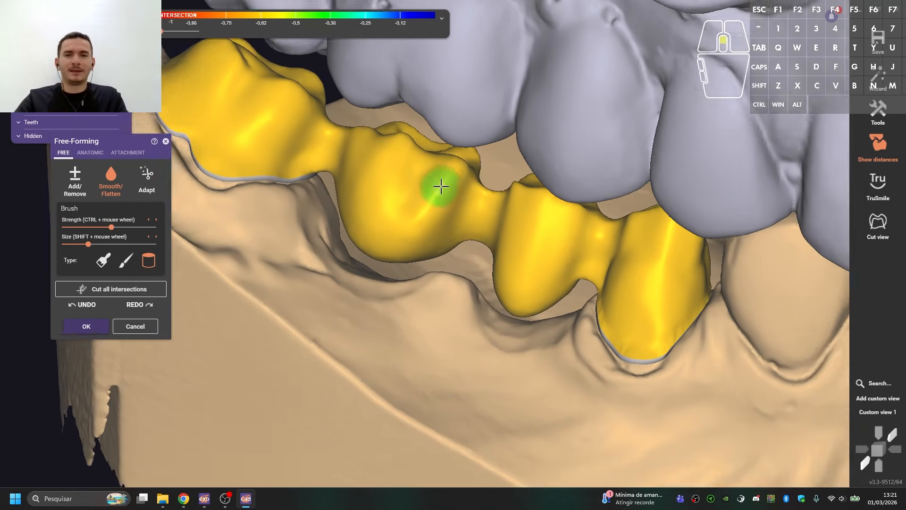
pyautogui.click(389, 245)
pyautogui.click(344, 170)
pyautogui.press('1')
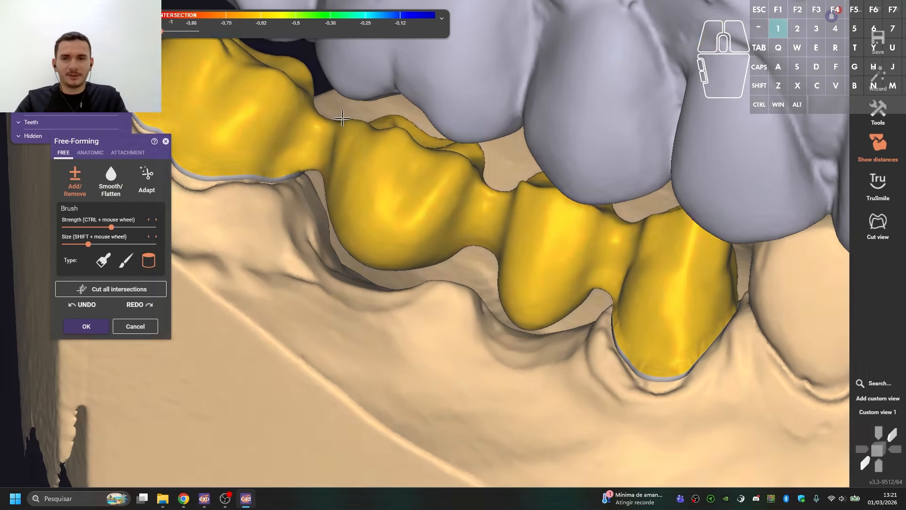
pyautogui.press('1')
pyautogui.moveTo(406, 174); pyautogui.dragTo(396, 199)
pyautogui.moveTo(396, 198)
pyautogui.mouseDown(button='right')
pyautogui.moveTo(276, 214)
pyautogui.moveTo(373, 202)
pyautogui.moveTo(319, 202)
pyautogui.mouseUp(button='right')
pyautogui.press('2')
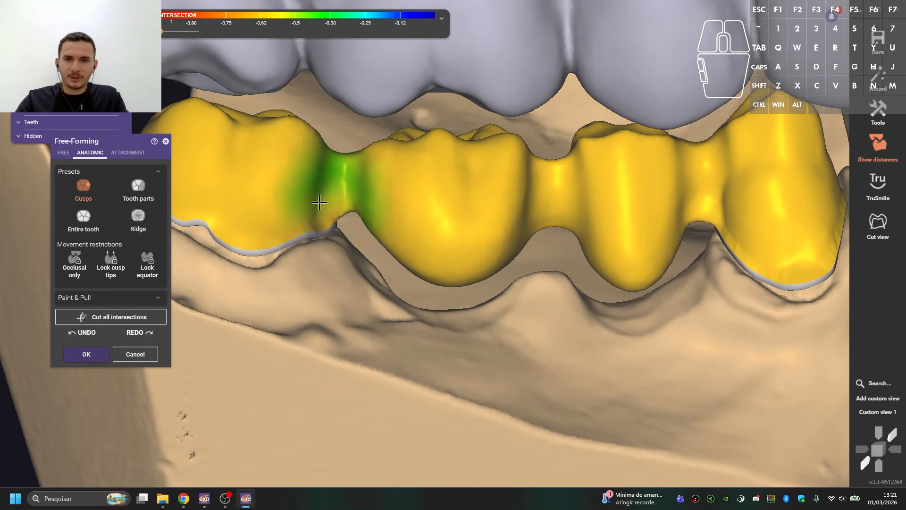
pyautogui.moveTo(363, 204); pyautogui.dragTo(368, 204)
# Reshape the buccal side of the connector between pontics 45 and 46 and the adjoining wall of pontic 45
pyautogui.scroll(-2, 558, 204)
pyautogui.moveTo(575, 203); pyautogui.dragTo(482, 203, button='right')
pyautogui.scroll(2, 427, 202)
pyautogui.press('1')
pyautogui.moveTo(430, 222); pyautogui.dragTo(422, 240)
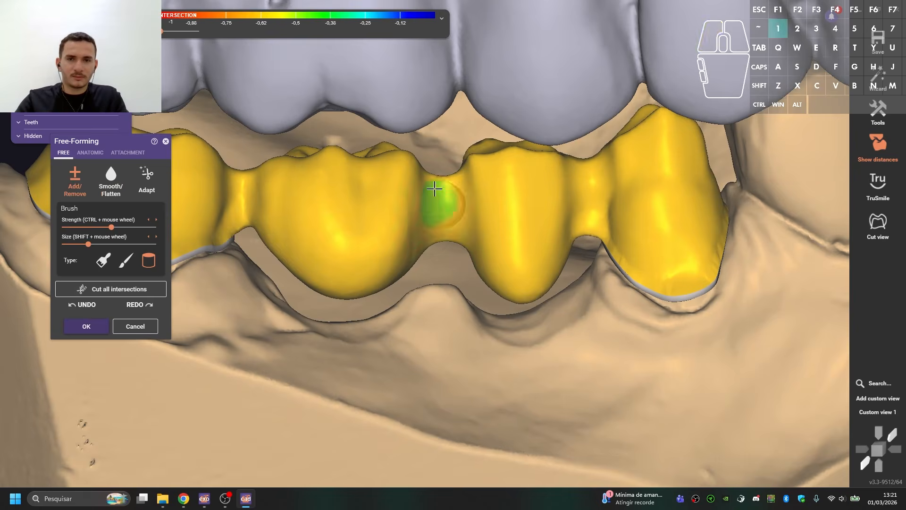
pyautogui.moveTo(434, 189); pyautogui.dragTo(464, 244)
pyautogui.press('1')
pyautogui.moveTo(498, 288)
pyautogui.mouseDown()
pyautogui.moveTo(513, 227)
pyautogui.moveTo(558, 214)
pyautogui.moveTo(625, 250)
pyautogui.mouseUp()
# Enlarge the brush and smooth the buccal and side walls of crown 44
pyautogui.press('1')
pyautogui.moveTo(625, 250); pyautogui.dragTo(651, 257, button='right')
pyautogui.keyDown('shift'); pyautogui.scroll(2, 651, 257); pyautogui.keyUp('shift')
pyautogui.moveTo(590, 231)
pyautogui.mouseDown(button='right')
pyautogui.moveTo(642, 206)
pyautogui.moveTo(452, 200)
pyautogui.mouseUp(button='right')
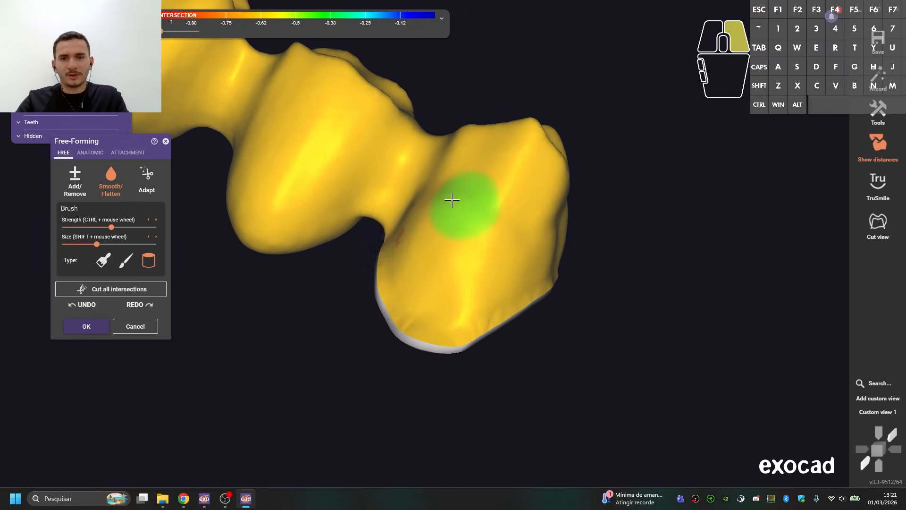
pyautogui.moveTo(411, 261); pyautogui.dragTo(486, 224, button='right')
pyautogui.press('1')
pyautogui.moveTo(416, 276)
pyautogui.mouseDown(button='right')
pyautogui.moveTo(418, 233)
pyautogui.moveTo(469, 249)
pyautogui.moveTo(522, 247)
pyautogui.moveTo(530, 340)
pyautogui.moveTo(499, 292)
pyautogui.mouseUp(button='right')
pyautogui.press('2')
pyautogui.moveTo(556, 226)
pyautogui.mouseDown(button='right')
pyautogui.moveTo(481, 239)
pyautogui.moveTo(536, 204)
pyautogui.moveTo(508, 211)
pyautogui.mouseUp(button='right')
pyautogui.moveTo(444, 183); pyautogui.dragTo(524, 212, button='right')
pyautogui.press('2')
pyautogui.moveTo(467, 198); pyautogui.dragTo(397, 195, button='right')
# Reshape the lingual wall of crown 44 with Add/Remove and smooth it down to the margin
pyautogui.press('1')
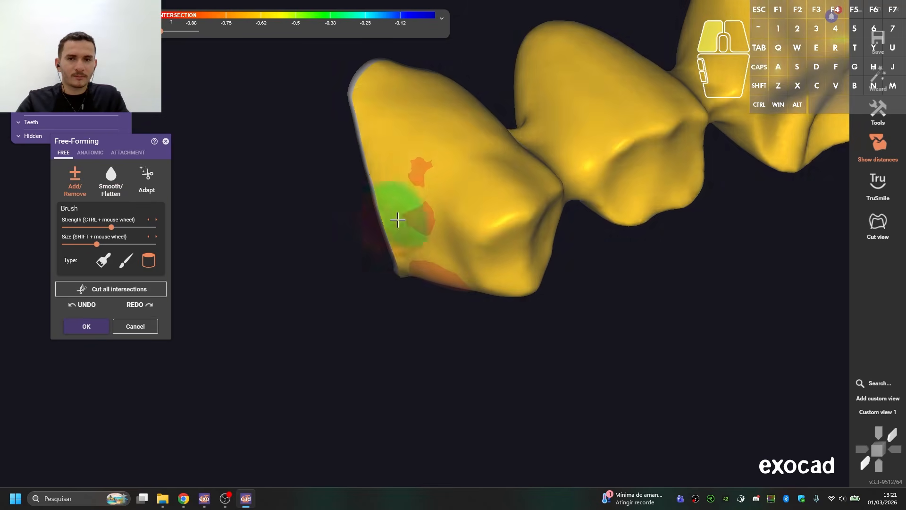
pyautogui.moveTo(397, 220); pyautogui.dragTo(396, 172)
pyautogui.press('1')
pyautogui.moveTo(396, 172)
pyautogui.mouseDown(button='right')
pyautogui.moveTo(455, 288)
pyautogui.moveTo(448, 283)
pyautogui.mouseUp(button='right')
pyautogui.moveTo(449, 283)
pyautogui.mouseDown()
pyautogui.moveTo(445, 295)
pyautogui.moveTo(436, 279)
pyautogui.mouseUp()
pyautogui.press('2')
pyautogui.moveTo(437, 279)
pyautogui.mouseDown()
pyautogui.moveTo(424, 264)
pyautogui.moveTo(402, 283)
pyautogui.moveTo(431, 340)
pyautogui.moveTo(466, 322)
pyautogui.moveTo(475, 337)
pyautogui.mouseUp()
pyautogui.press('1')
pyautogui.press('1')
pyautogui.moveTo(514, 321); pyautogui.dragTo(504, 309, button='right')
pyautogui.moveTo(504, 307); pyautogui.dragTo(507, 271)
pyautogui.press('1')
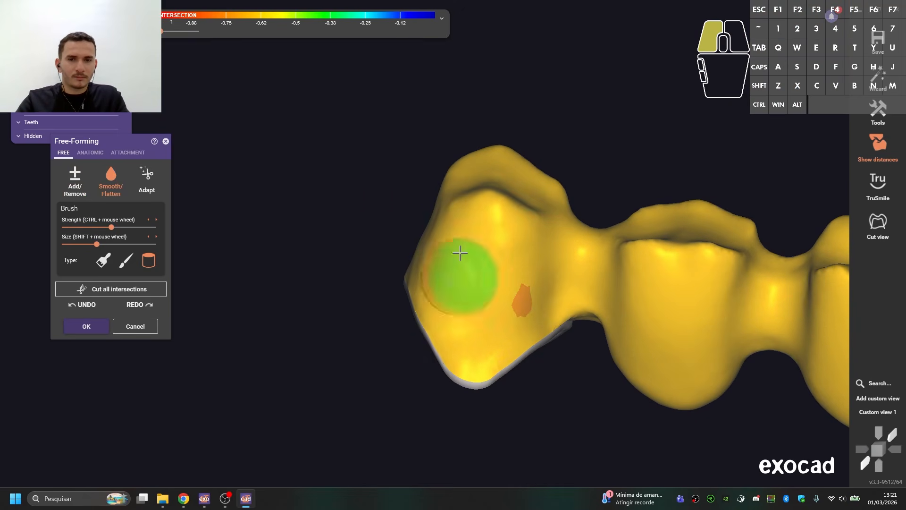
# Smooth the mesial edge of crown 44 and build up its buccal wall near the connector with Add/Remove
pyautogui.moveTo(460, 253)
pyautogui.mouseDown(button='right')
pyautogui.moveTo(449, 229)
pyautogui.moveTo(410, 247)
pyautogui.moveTo(328, 352)
pyautogui.moveTo(407, 258)
pyautogui.mouseUp(button='right')
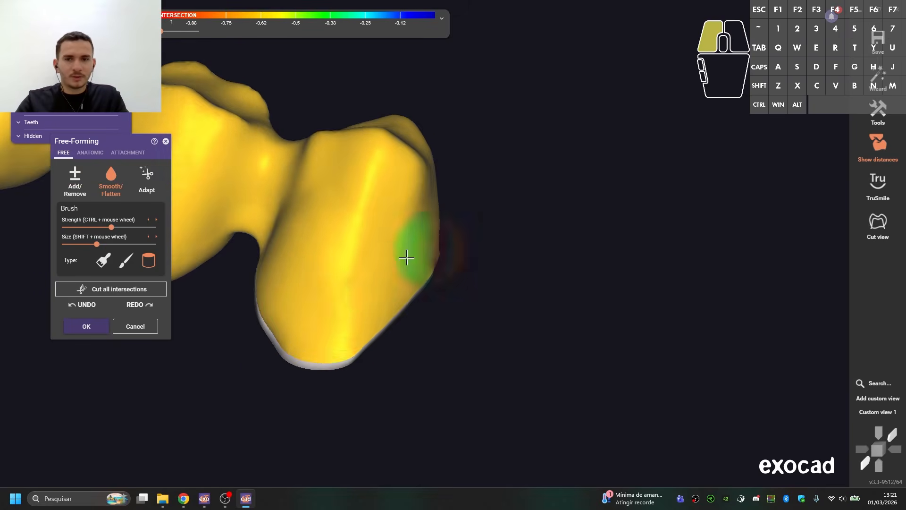
pyautogui.moveTo(406, 258); pyautogui.dragTo(331, 259)
pyautogui.moveTo(331, 258); pyautogui.dragTo(336, 271, button='right')
pyautogui.press('2')
pyautogui.moveTo(302, 271); pyautogui.dragTo(263, 289)
pyautogui.press('1')
pyautogui.moveTo(278, 241)
pyautogui.mouseDown()
pyautogui.moveTo(283, 212)
pyautogui.moveTo(317, 215)
pyautogui.mouseUp()
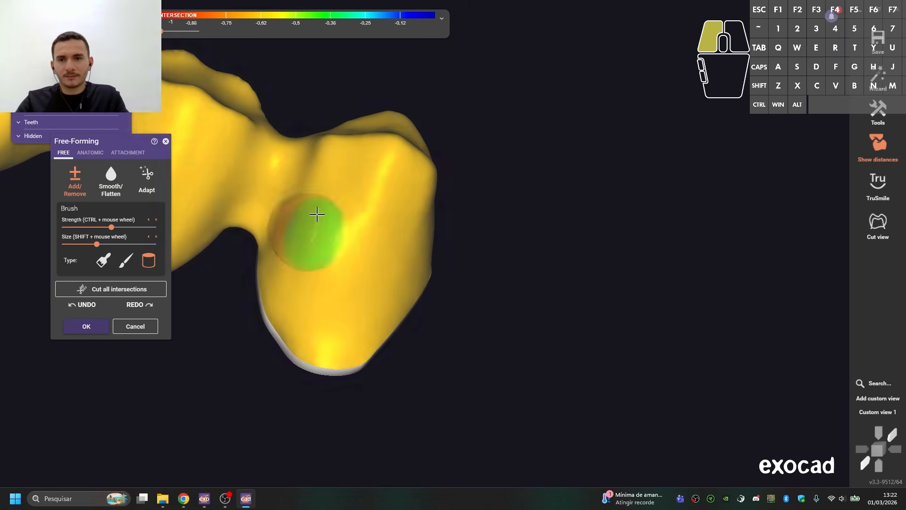
# Adjust the cusp tip and mesial contour of crown 44 with the Anatomic Cusps preset
pyautogui.moveTo(318, 214)
pyautogui.mouseDown(button='right')
pyautogui.moveTo(310, 349)
pyautogui.moveTo(394, 142)
pyautogui.moveTo(390, 178)
pyautogui.moveTo(428, 108)
pyautogui.moveTo(390, 203)
pyautogui.moveTo(382, 197)
pyautogui.mouseUp(button='right')
pyautogui.press('4')
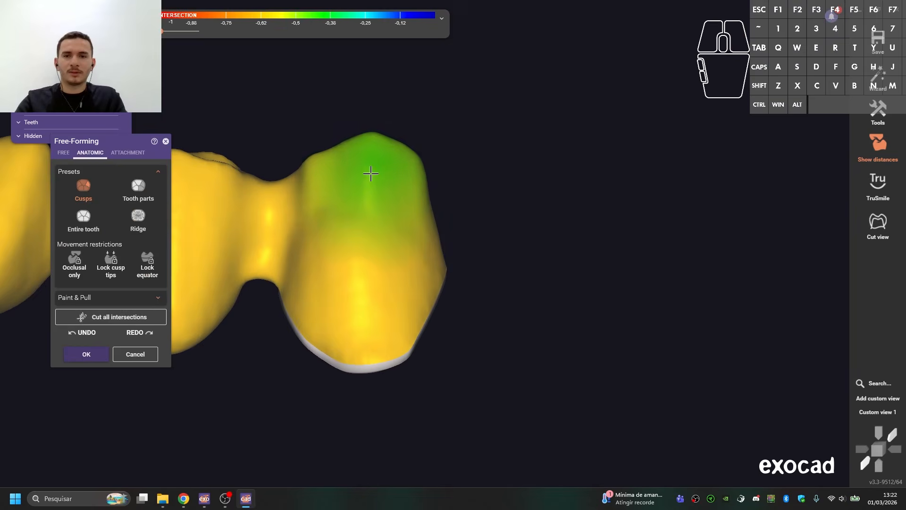
pyautogui.scroll(-3, 370, 174)
pyautogui.scroll(1, 373, 146)
pyautogui.moveTo(365, 148); pyautogui.dragTo(366, 148)
pyautogui.moveTo(359, 164); pyautogui.dragTo(428, 213)
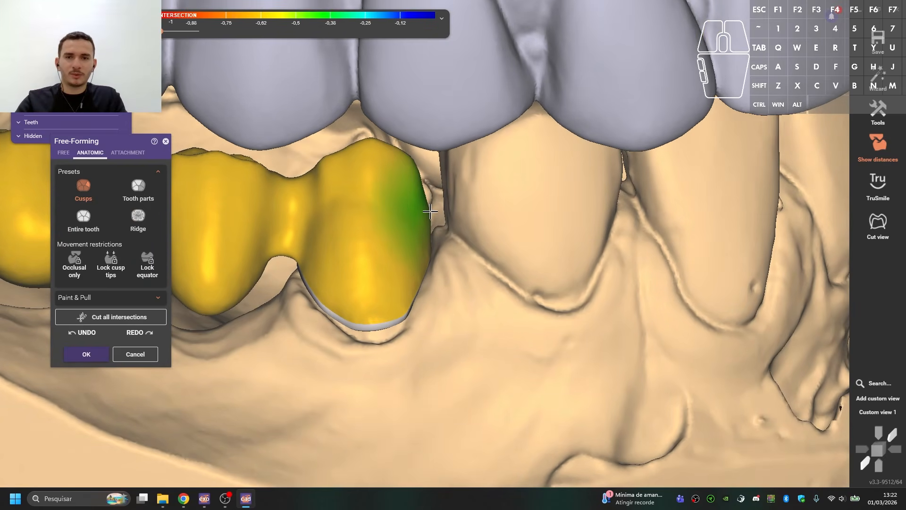
pyautogui.press('1')
pyautogui.press('2')
# Adjust the occlusal contours of the bridge with the Anatomic Cusps preset, including the distal part of pontic 46
pyautogui.scroll(-5, 431, 212)
pyautogui.moveTo(425, 220)
pyautogui.mouseDown(button='right')
pyautogui.moveTo(411, 231)
pyautogui.moveTo(435, 235)
pyautogui.mouseUp(button='right')
pyautogui.moveTo(435, 235); pyautogui.dragTo(394, 283, button='middle')
pyautogui.moveTo(394, 283); pyautogui.dragTo(394, 293, button='right')
pyautogui.press('s')
pyautogui.scroll(3, 316, 232)
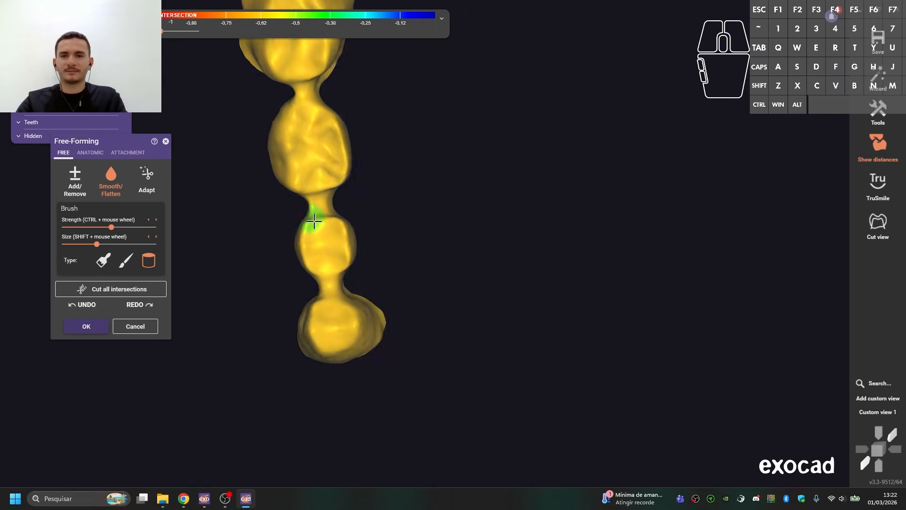
pyautogui.scroll(4, 314, 221)
pyautogui.press('3')
pyautogui.moveTo(340, 307); pyautogui.dragTo(340, 312)
pyautogui.moveTo(342, 215); pyautogui.dragTo(361, 272, button='middle')
pyautogui.moveTo(318, 103); pyautogui.dragTo(351, 229, button='middle')
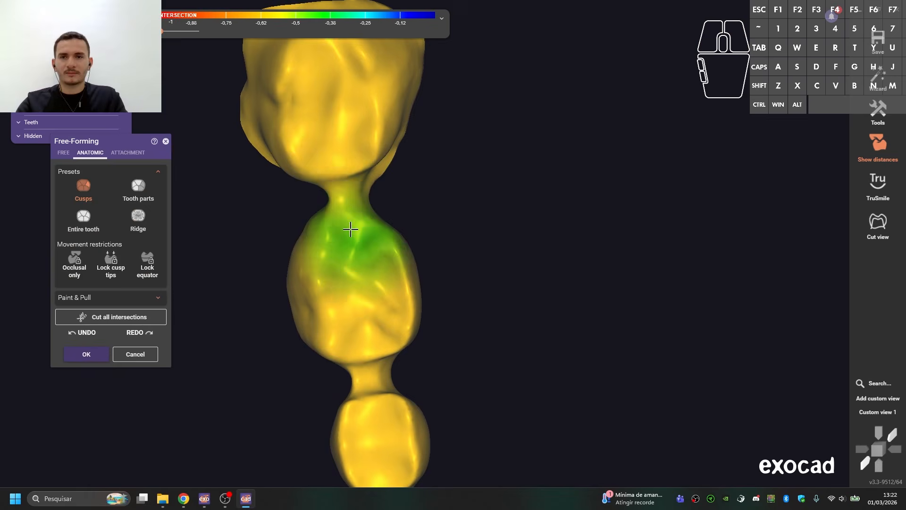
pyautogui.moveTo(330, 192); pyautogui.dragTo(332, 196)
# Set the free brush to maximum strength and size, and rework the occlusal and buccal connector area between 46 and 47
pyautogui.middleClick(336, 204)
pyautogui.moveTo(335, 204); pyautogui.dragTo(411, 210, button='right')
pyautogui.press('1')
pyautogui.click(154, 227)
pyautogui.scroll(2, 461, 242)
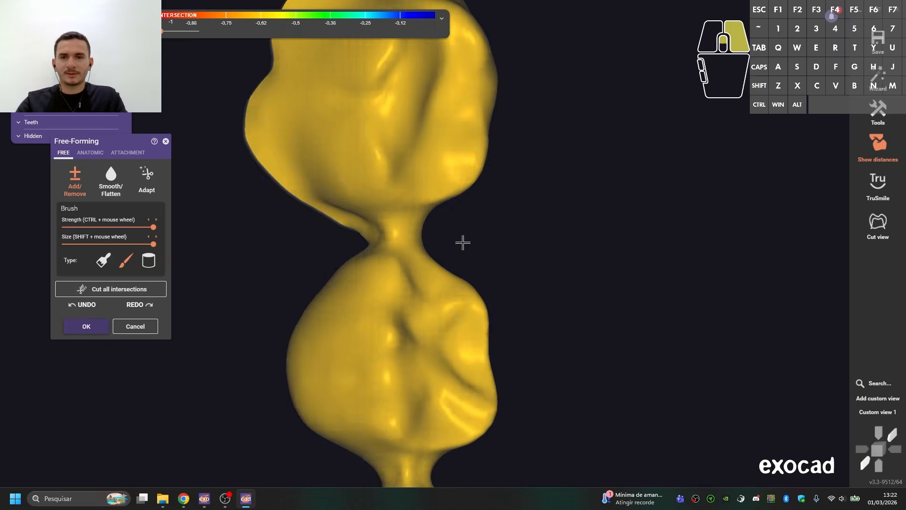
pyautogui.moveTo(461, 242); pyautogui.dragTo(502, 215, button='right')
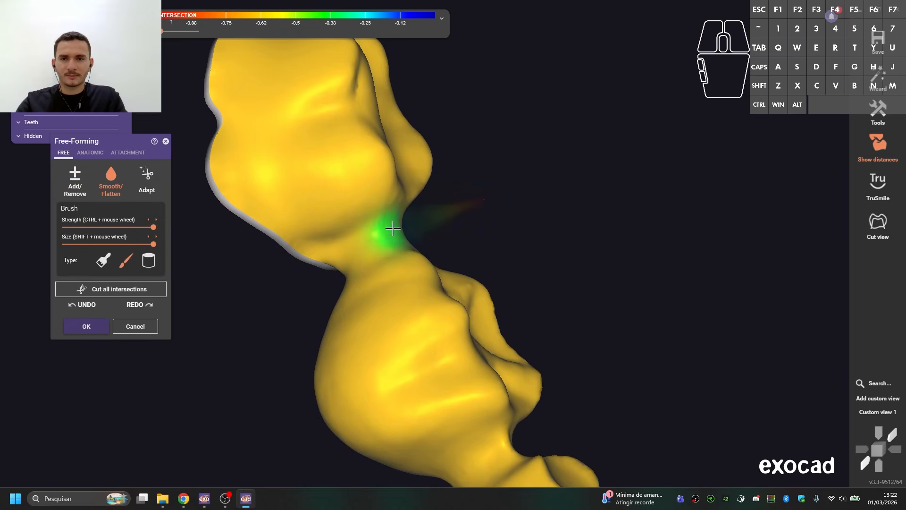
pyautogui.click(393, 229)
# Smooth the lingual side of the 46–47 connector and reshape its basal side with Add/Remove
pyautogui.moveTo(311, 287); pyautogui.dragTo(415, 241, button='right')
pyautogui.press('2')
pyautogui.click(438, 219)
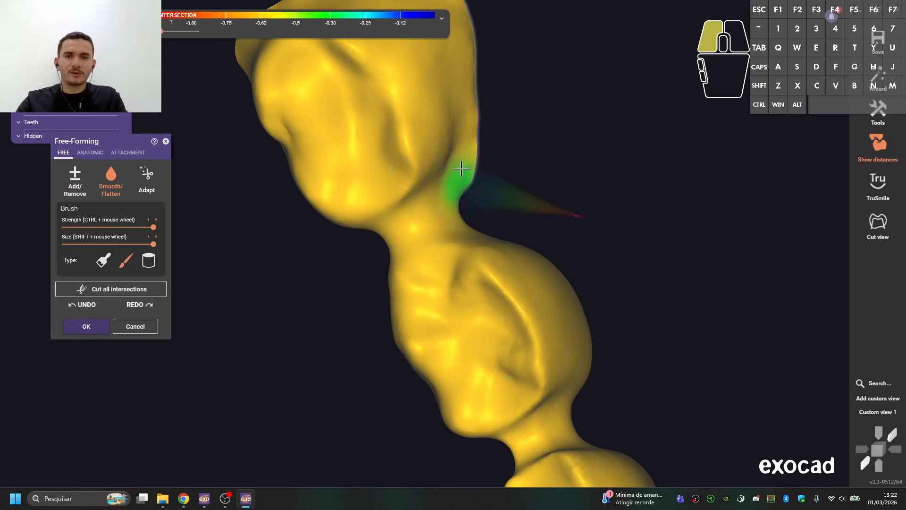
pyautogui.press('1')
pyautogui.moveTo(448, 204); pyautogui.dragTo(407, 230, button='right')
pyautogui.press('1')
pyautogui.click(391, 262)
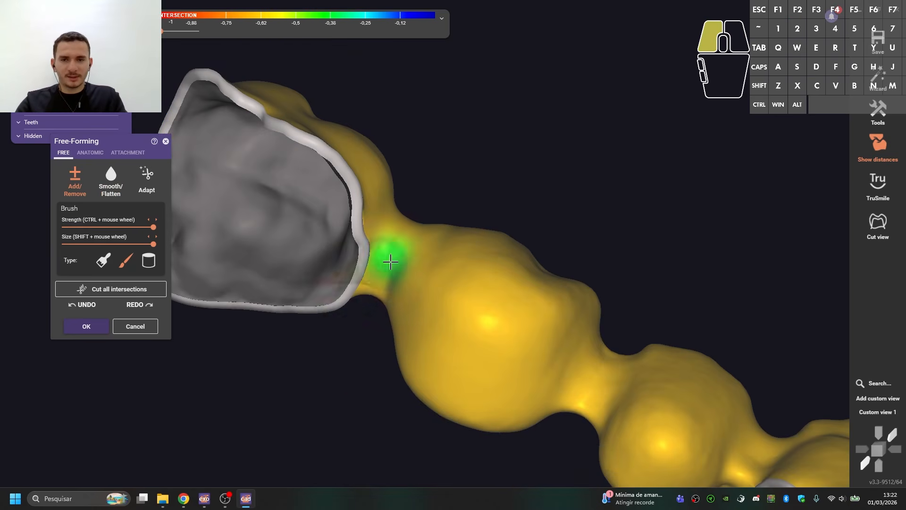
# Reshape and smooth the connector between pontics 45 and 46 from several sides
pyautogui.scroll(-2, 558, 340)
pyautogui.moveTo(558, 340)
pyautogui.mouseDown(button='right')
pyautogui.moveTo(544, 297)
pyautogui.moveTo(453, 183)
pyautogui.moveTo(415, 86)
pyautogui.moveTo(484, 169)
pyautogui.mouseUp(button='right')
pyautogui.scroll(3, 453, 182)
pyautogui.press('1')
pyautogui.click(416, 86)
pyautogui.click(477, 220)
pyautogui.click(481, 160)
pyautogui.press('1')
pyautogui.click(477, 168)
pyautogui.moveTo(510, 76); pyautogui.dragTo(483, 165, button='right')
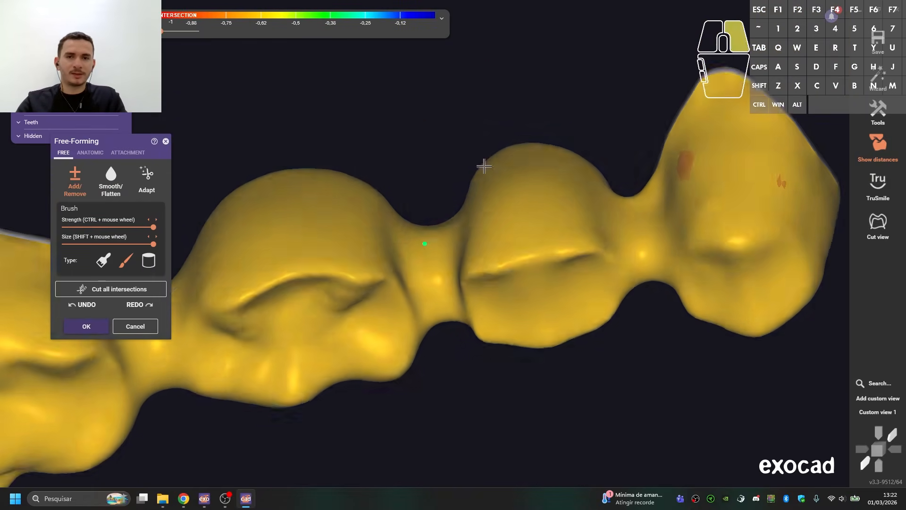
pyautogui.click(440, 274)
# Add material to the connector between crown 44 and pontic 45 and smooth its transitions
pyautogui.moveTo(627, 201); pyautogui.dragTo(677, 178, button='right')
pyautogui.press('1')
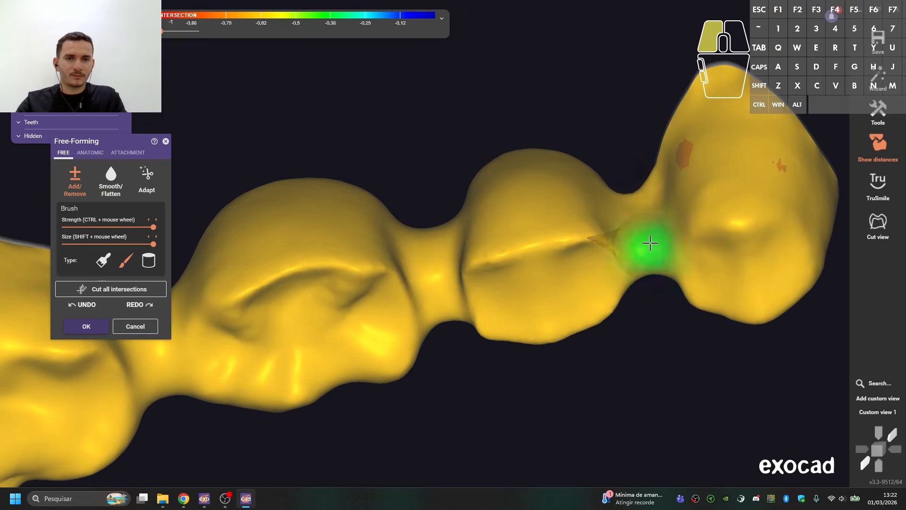
pyautogui.moveTo(650, 245); pyautogui.dragTo(633, 192)
pyautogui.press('2')
pyautogui.click(637, 187)
pyautogui.moveTo(654, 316); pyautogui.dragTo(616, 86, button='right')
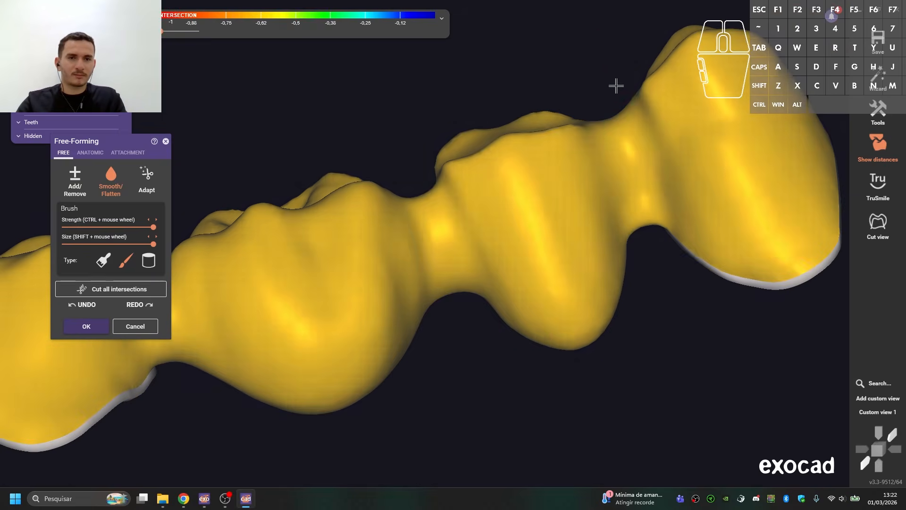
pyautogui.keyDown('shift'); pyautogui.moveTo(619, 113); pyautogui.dragTo(638, 196); pyautogui.keyUp('shift')
pyautogui.press('2')
pyautogui.click(638, 204)
# Finish Free-Forming and compare the reduced framework with the transparent full-anatomy outline on the lower jaw scan
pyautogui.hotkey('ctrl', 'F2')
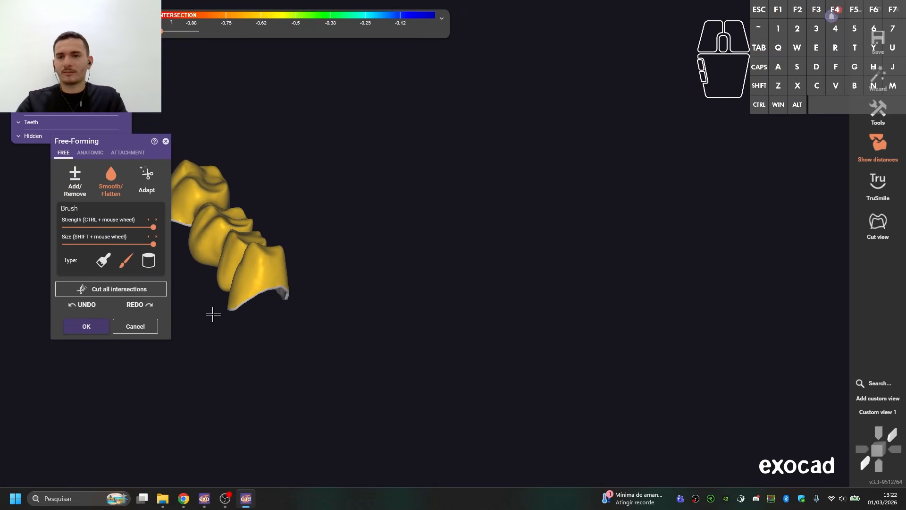
pyautogui.moveTo(262, 271); pyautogui.dragTo(238, 325, button='right')
pyautogui.click(80, 107)
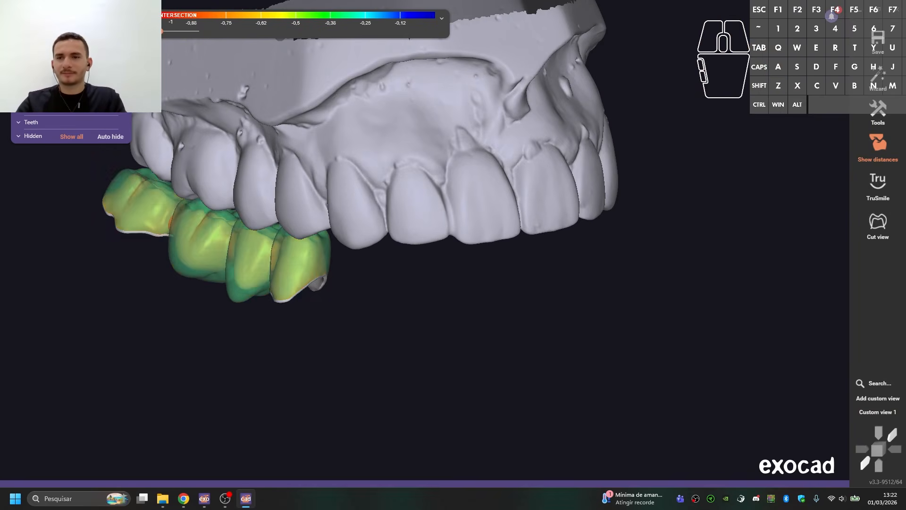
pyautogui.moveTo(81, 106); pyautogui.dragTo(59, 107)
pyautogui.middleClick(304, 251)
pyautogui.press('a')
pyautogui.moveTo(303, 253); pyautogui.dragTo(295, 237, button='right')
pyautogui.press('s')
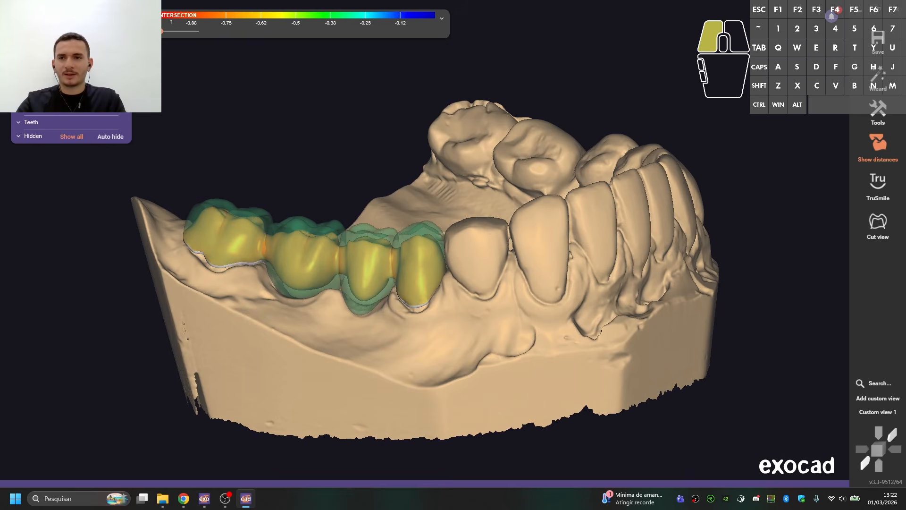
pyautogui.click(59, 107)
pyautogui.moveTo(425, 246); pyautogui.dragTo(426, 266, button='right')
# Merge and save the bridge restorations with optimization for better free-forming and 3D printing enabled
pyautogui.rightClick(276, 130)
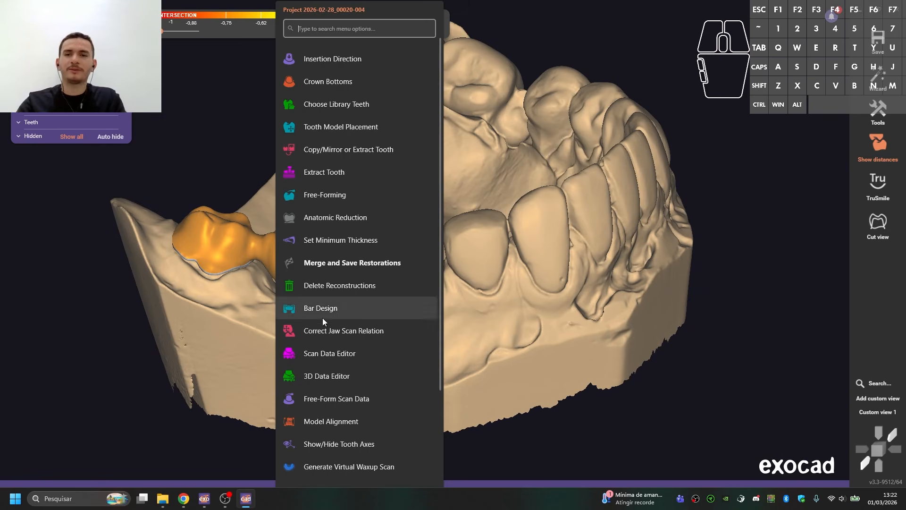
pyautogui.click(338, 262)
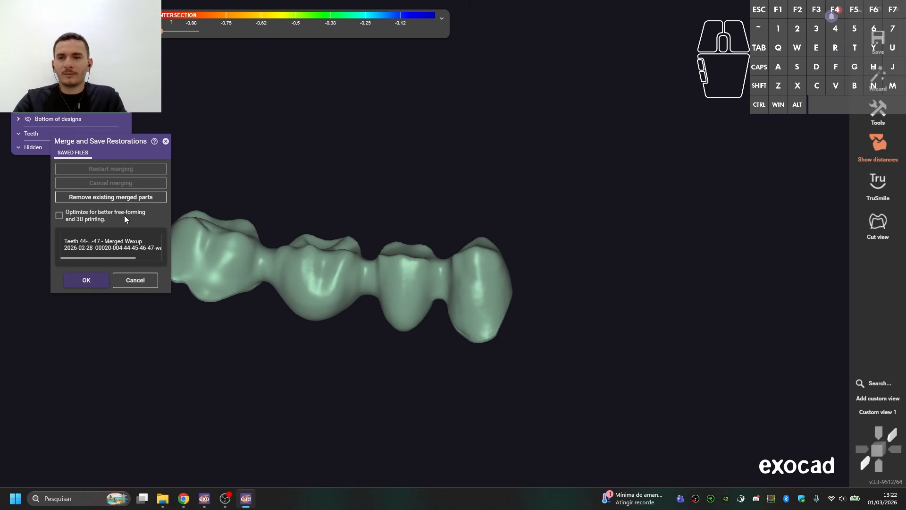
pyautogui.click(97, 219)
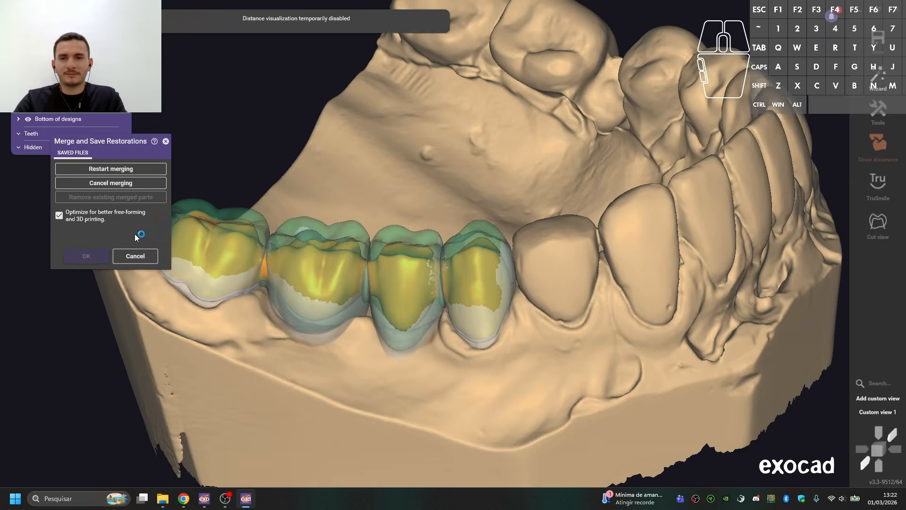
pyautogui.click(73, 286)
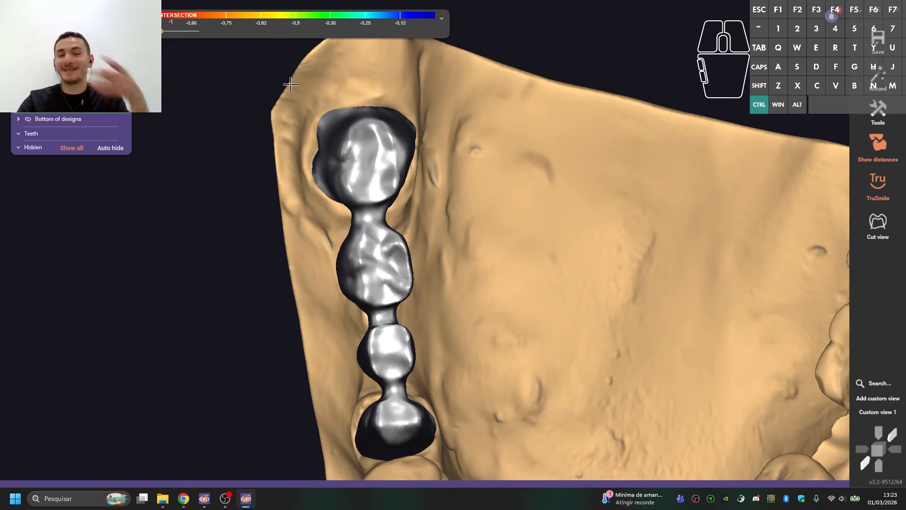
# Examine the merged metal framework on the jaw model from the occlusal and front views, with and without the antagonist
pyautogui.hotkey('ctrl', '1')
pyautogui.press('s')
pyautogui.press('a')
pyautogui.press('s')
pyautogui.moveTo(317, 191)
pyautogui.mouseDown(button='right')
pyautogui.moveTo(359, 203)
pyautogui.moveTo(330, 194)
pyautogui.mouseUp(button='right')
pyautogui.hotkey('ctrl', 'F2')
pyautogui.scroll(1, 334, 314)
pyautogui.scroll(1, 335, 314)
pyautogui.moveTo(334, 314); pyautogui.dragTo(427, 247, button='middle')
pyautogui.scroll(-2, 384, 261)
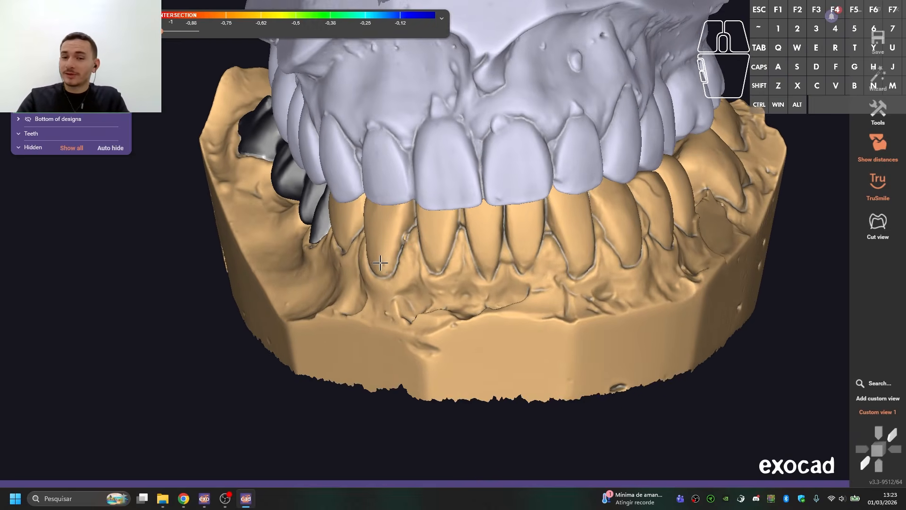
# Hide the antagonist and delete the outer base of the lower jaw scan below the gingiva in the 3D Data Editor
pyautogui.moveTo(387, 263); pyautogui.dragTo(477, 289, button='right')
pyautogui.hotkey('ctrl', '1')
pyautogui.press('a')
pyautogui.rightClick(477, 289)
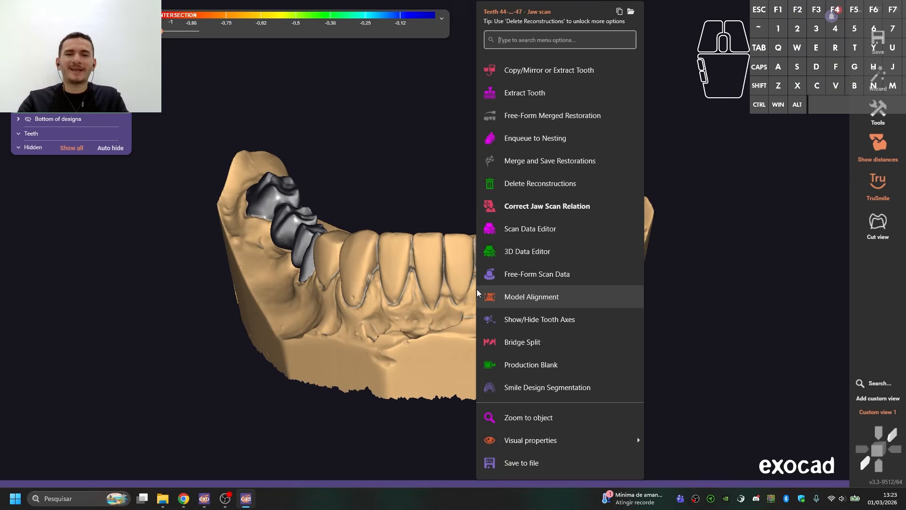
pyautogui.click(563, 250)
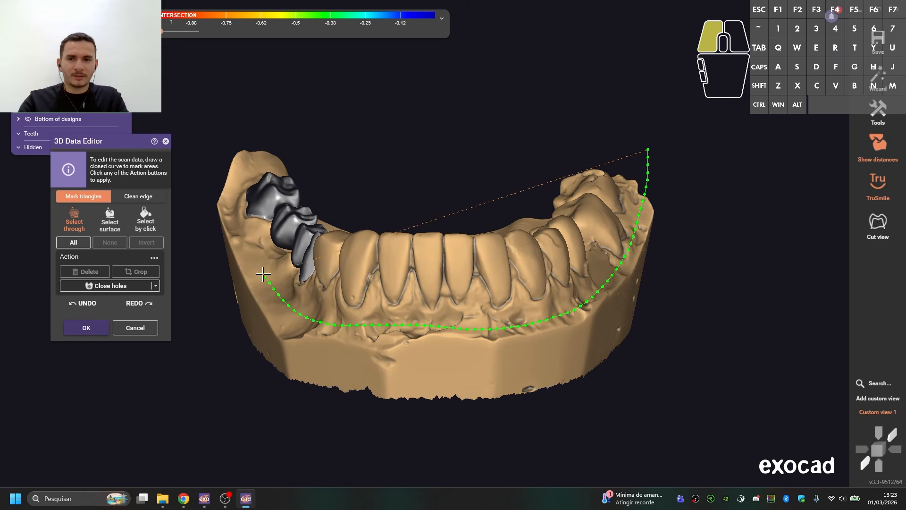
pyautogui.click(679, 129)
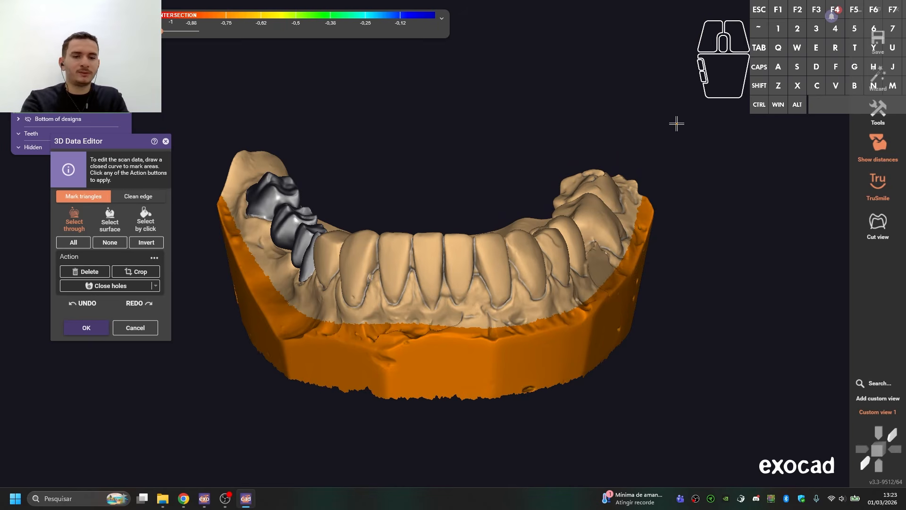
pyautogui.press('Delete')
# Mark the remaining lingual and posterior base of the lower jaw scan and delete it
pyautogui.moveTo(425, 303); pyautogui.dragTo(647, 281, button='right')
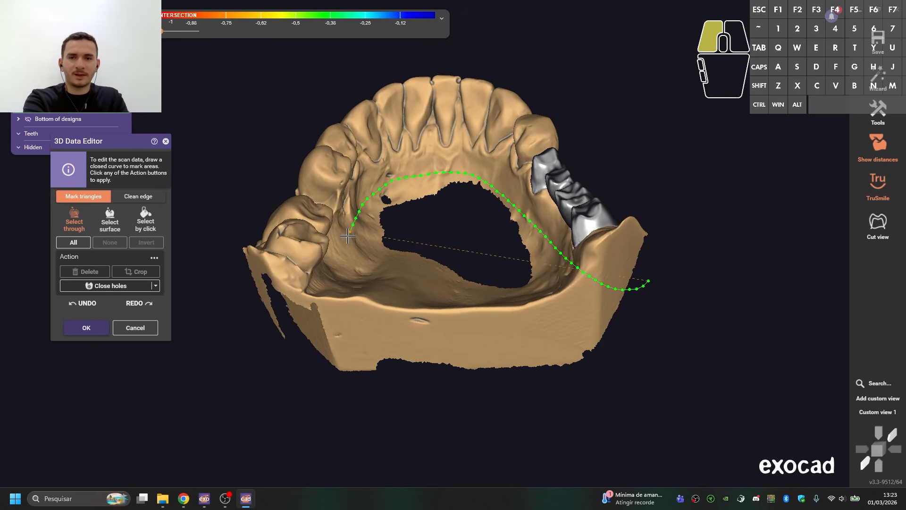
pyautogui.moveTo(501, 460); pyautogui.dragTo(693, 260)
pyautogui.press('Delete')
# Select the connected dental arch component, crop away loose fragments, and accept the scan edits
pyautogui.moveTo(694, 259); pyautogui.dragTo(669, 279, button='right')
pyautogui.scroll(3, 681, 305)
pyautogui.hotkey('ctrl', '1')
pyautogui.click(145, 221)
pyautogui.click(318, 302)
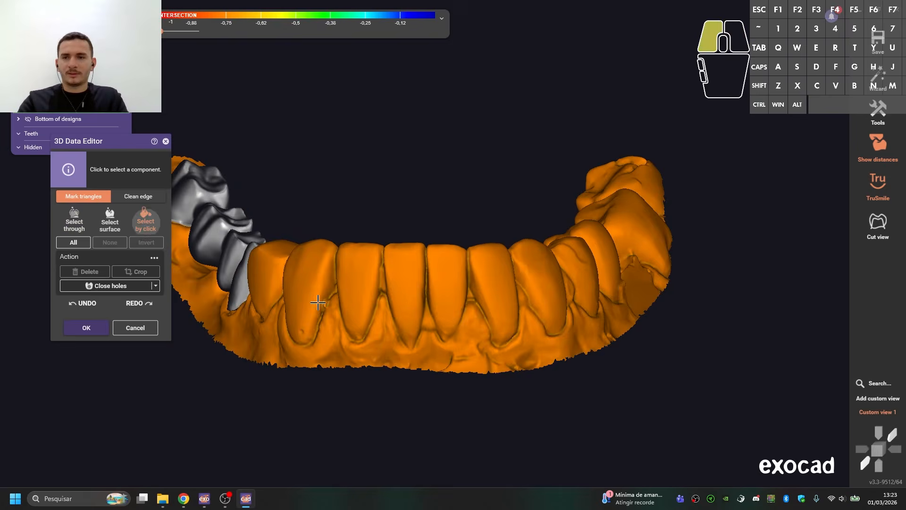
pyautogui.click(135, 272)
pyautogui.click(89, 327)
# Use Model Alignment to tilt and shift the occluded jaw scans between the upper and lower base planes, and accept the position
pyautogui.rightClick(381, 126)
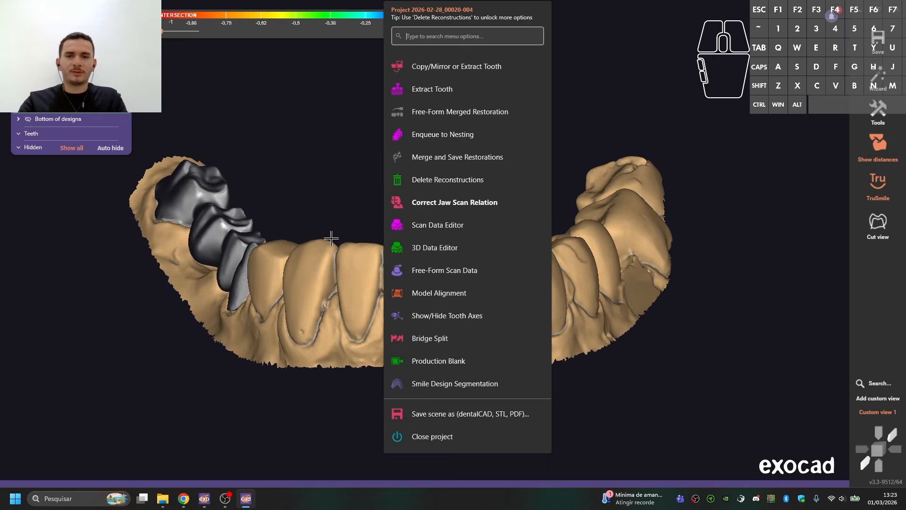
pyautogui.click(462, 298)
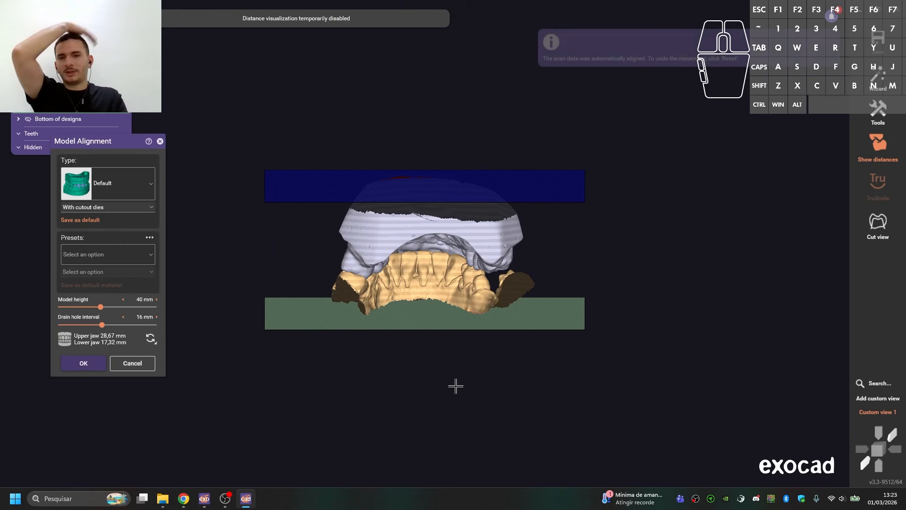
pyautogui.moveTo(368, 307); pyautogui.dragTo(538, 283, button='right')
pyautogui.keyDown('ctrl'); pyautogui.moveTo(474, 308); pyautogui.dragTo(475, 328); pyautogui.keyUp('ctrl')
pyautogui.click(885, 447)
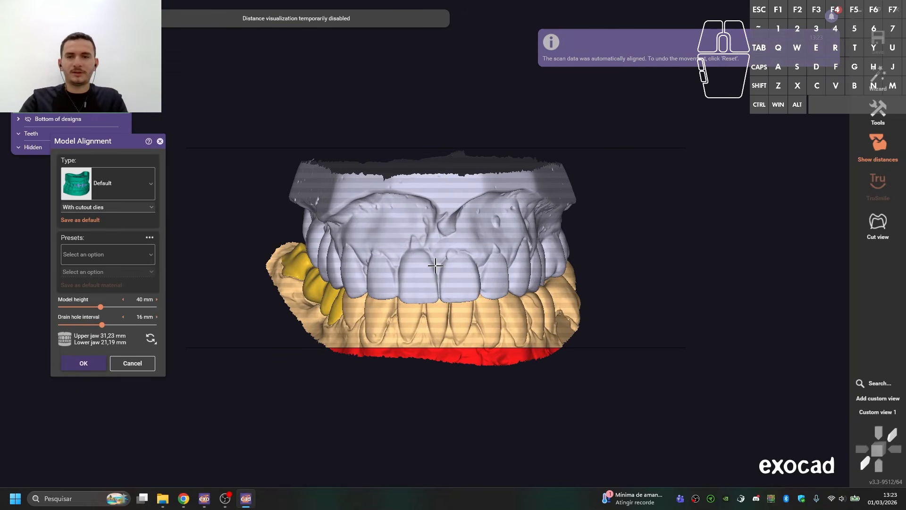
pyautogui.keyDown('ctrl'); pyautogui.moveTo(435, 266); pyautogui.dragTo(462, 240); pyautogui.keyUp('ctrl')
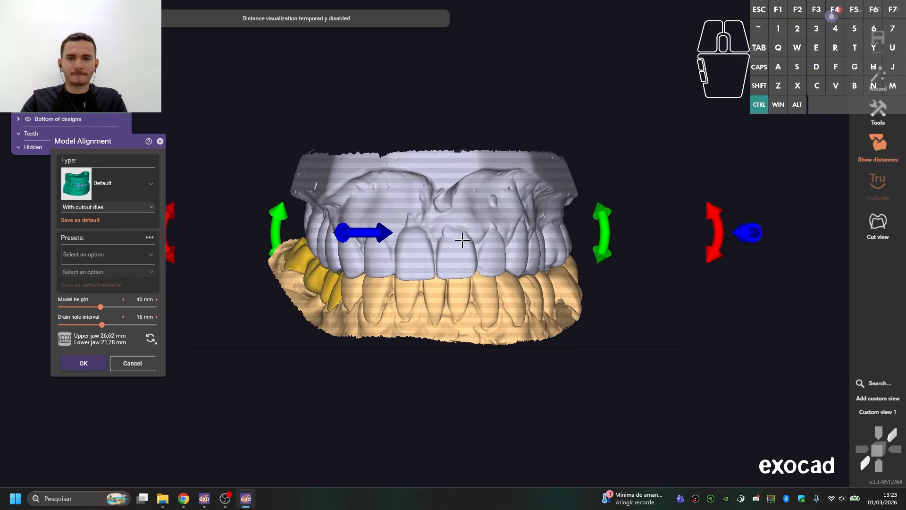
pyautogui.keyDown('ctrl'); pyautogui.moveTo(446, 279); pyautogui.dragTo(427, 304); pyautogui.keyUp('ctrl')
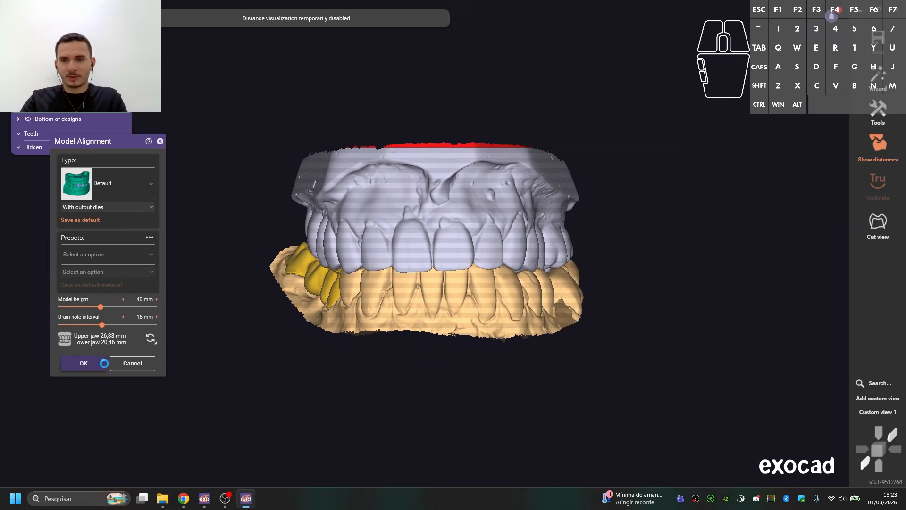
pyautogui.rightClick(180, 257)
pyautogui.click(227, 344)
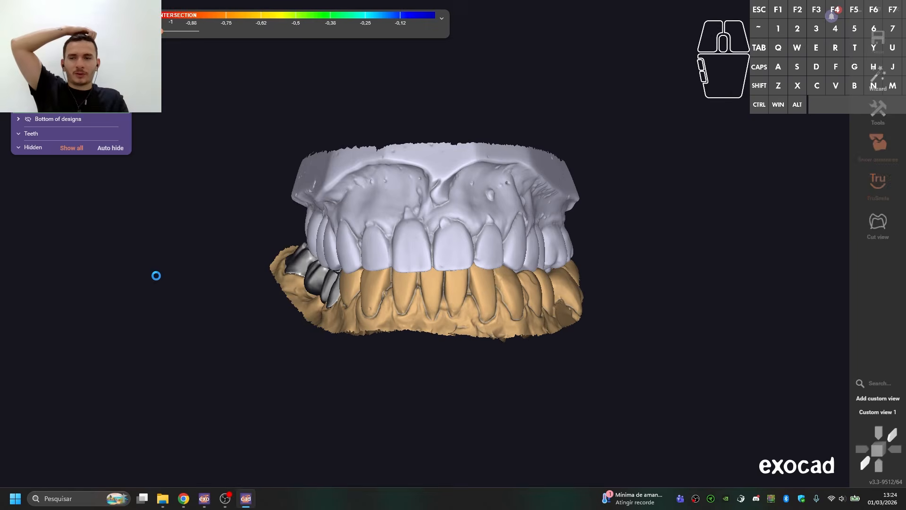
pyautogui.click(90, 370)
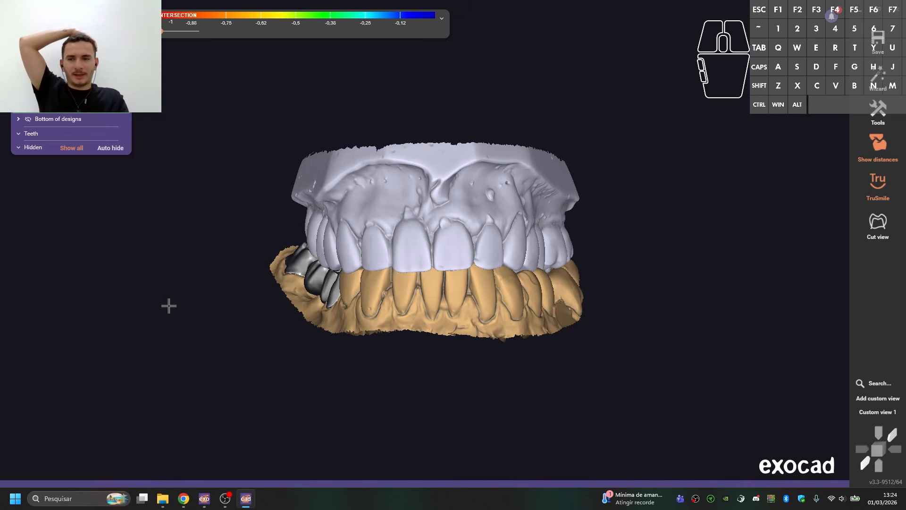
# Create a plateless lower model with a 0.5 mm preparation margin extrusion and the die pins omitted
pyautogui.rightClick(185, 291)
pyautogui.click(276, 321)
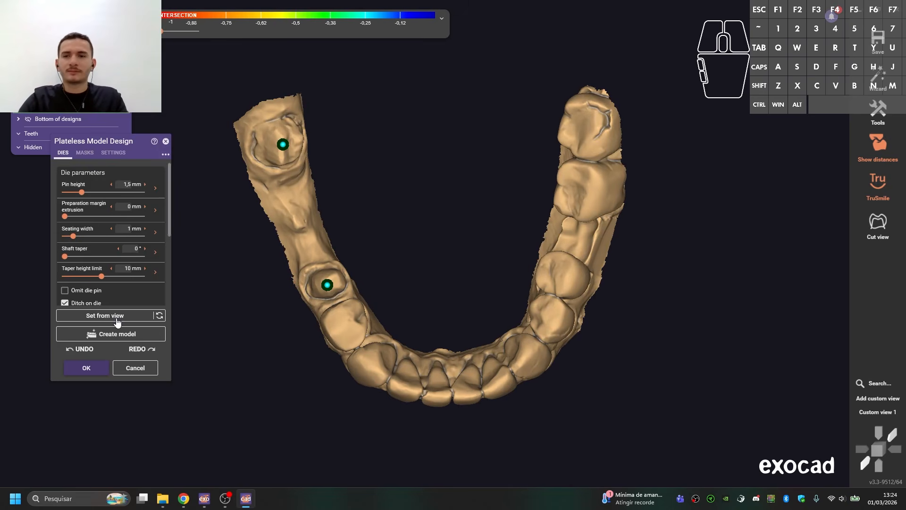
pyautogui.click(76, 292)
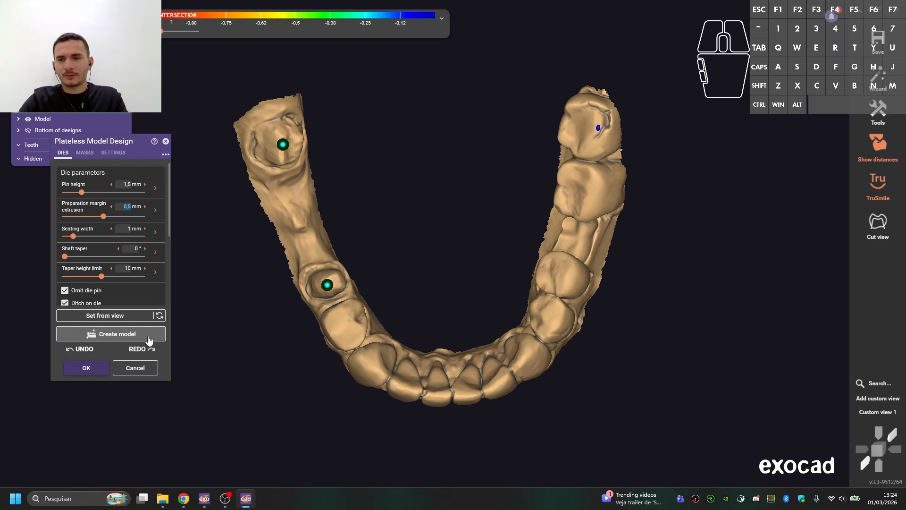
pyautogui.click(117, 334)
pyautogui.scroll(3, 211, 214)
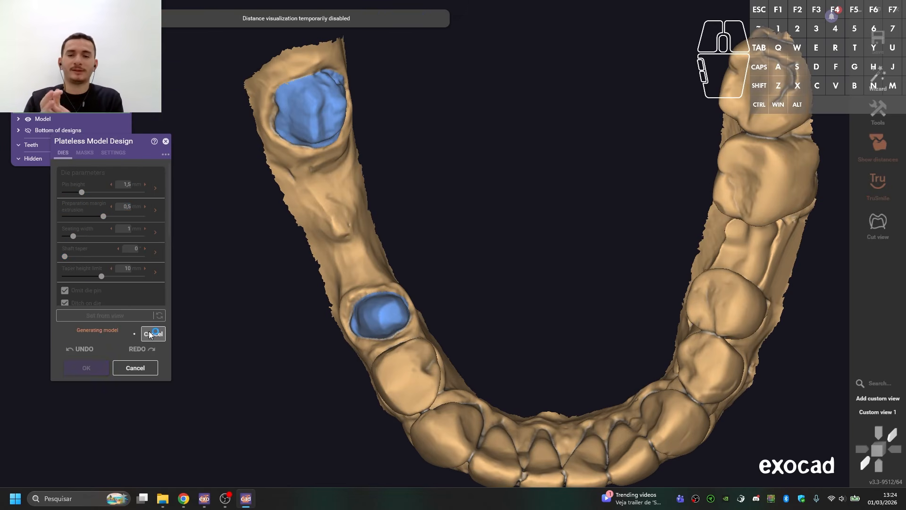
pyautogui.scroll(-3, 341, 307)
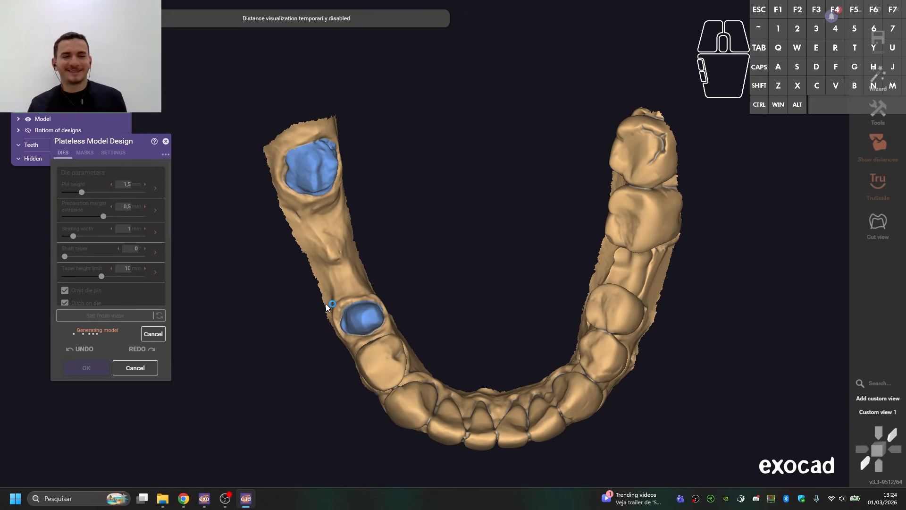
pyautogui.click(233, 494)
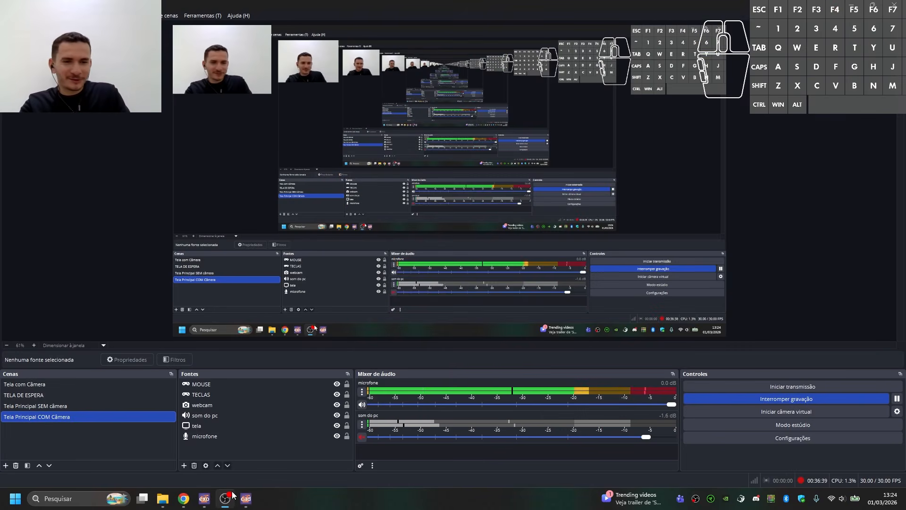
pyautogui.click(233, 495)
# Check the generated lower model and its dies from the occlusal and side views, and accept the Plateless Model Design
pyautogui.scroll(3, 339, 248)
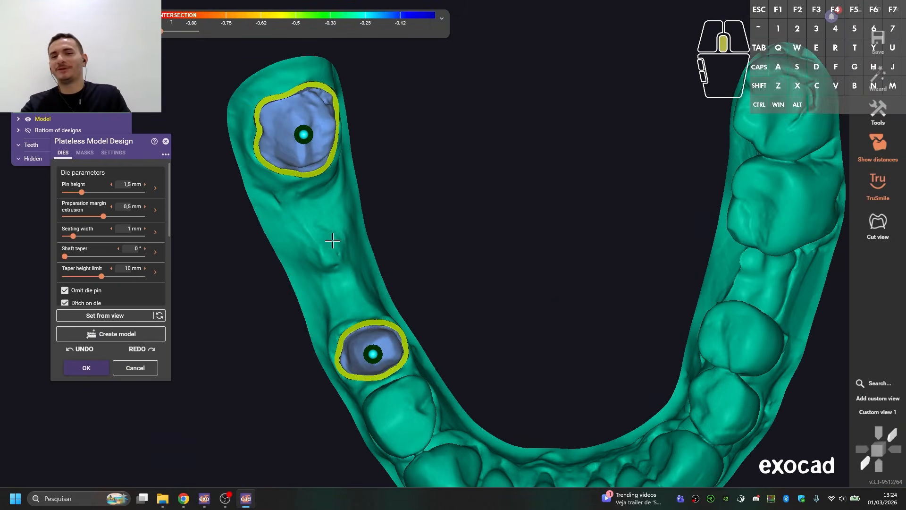
pyautogui.moveTo(336, 245); pyautogui.dragTo(447, 236, button='right')
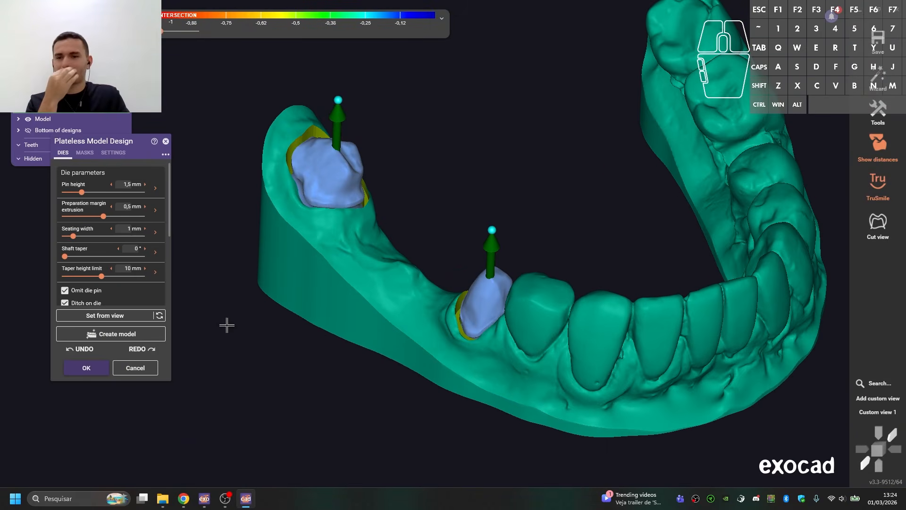
pyautogui.click(105, 373)
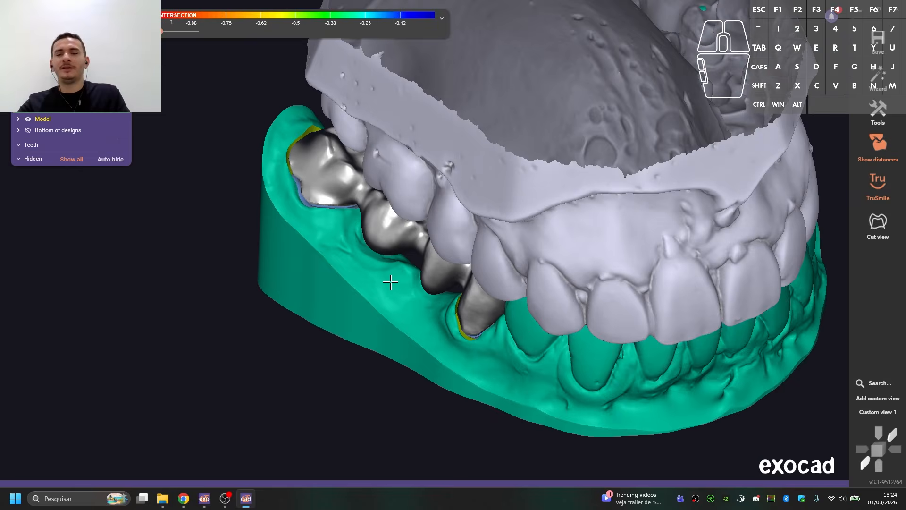
# Hide the lower model and the antagonist to examine how the metal bridge framework sits on the two separate dies
pyautogui.keyDown('ctrl'); pyautogui.middleClick(376, 292); pyautogui.keyUp('ctrl')
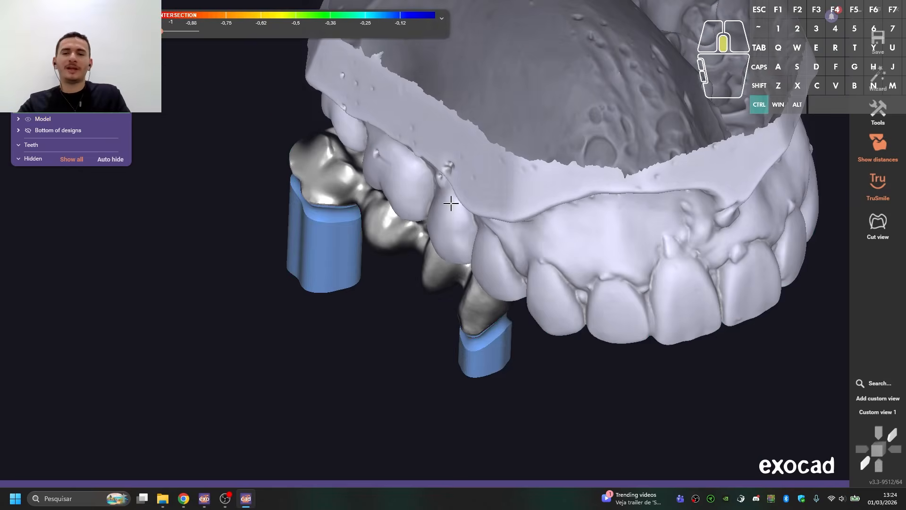
pyautogui.keyDown('ctrl'); pyautogui.middleClick(451, 202); pyautogui.keyUp('ctrl')
pyautogui.moveTo(451, 202); pyautogui.dragTo(472, 254, button='right')
pyautogui.moveTo(441, 331); pyautogui.dragTo(361, 364, button='right')
pyautogui.click(233, 501)
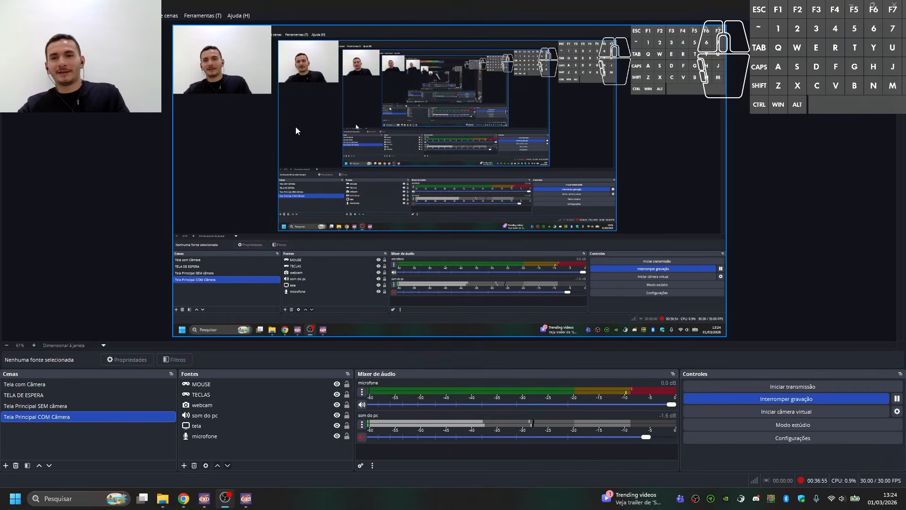